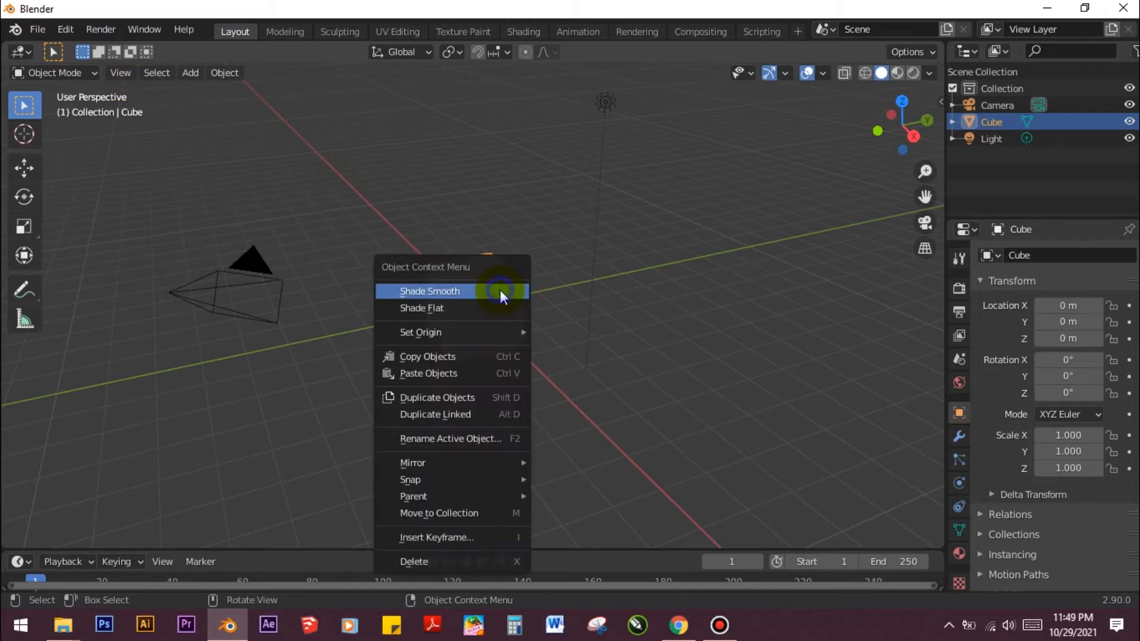
# Delete the default cube and add a new mesh cube at the scene origin
pyautogui.click(436, 562)
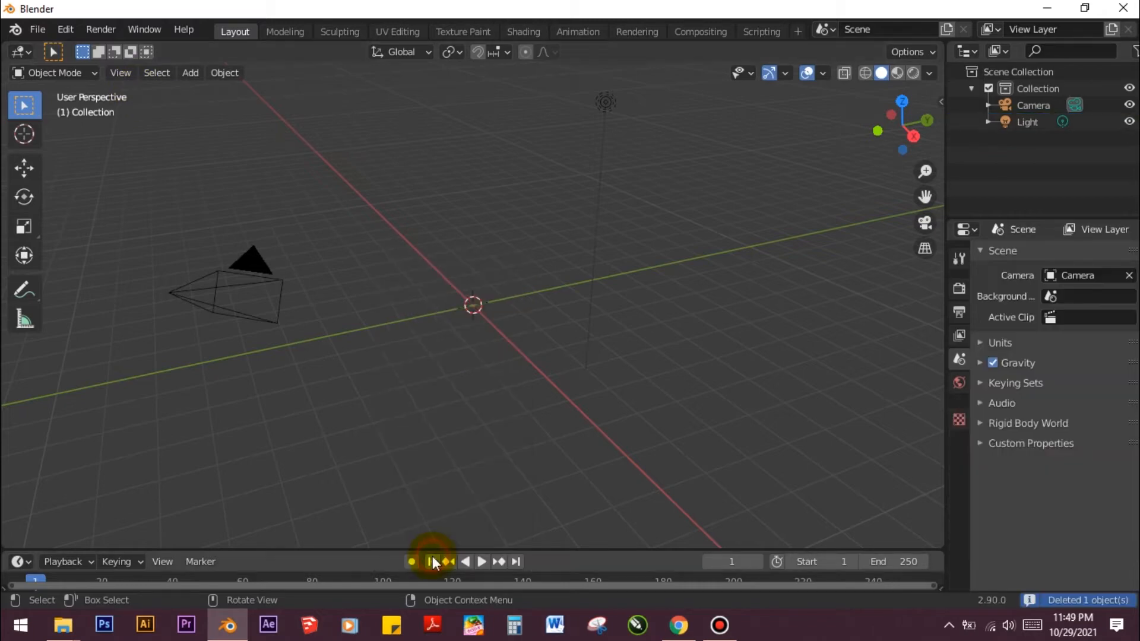
pyautogui.click(190, 73)
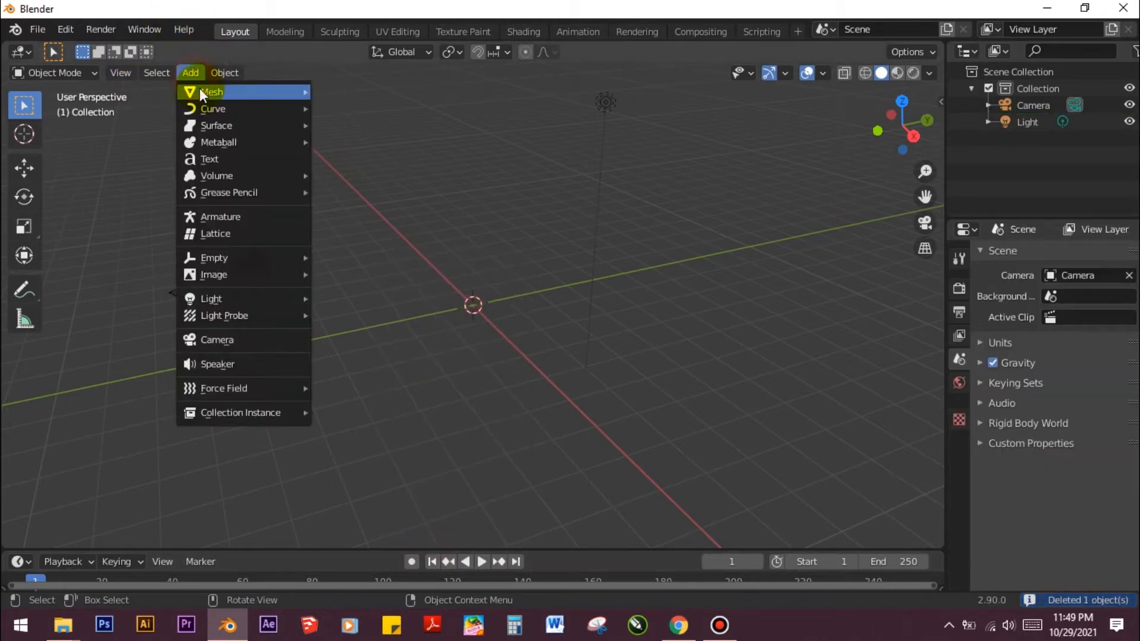
pyautogui.moveTo(202, 92)
pyautogui.click(364, 104)
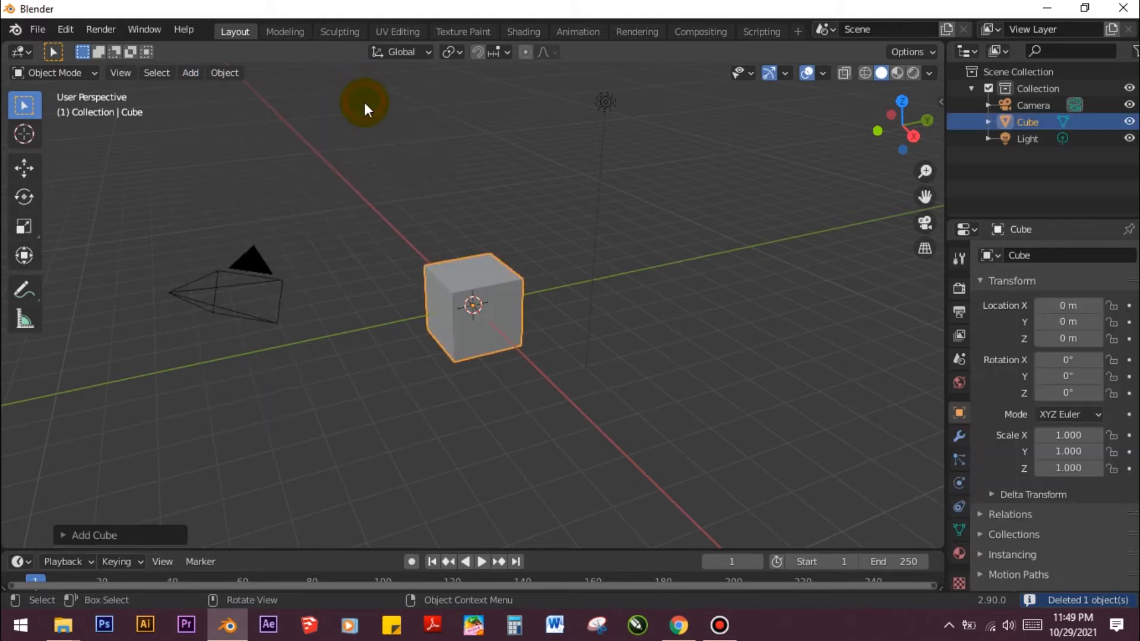
# Scale the cube into a thin square slab, about 7.32 in X and Y and about 0.07 in Z
pyautogui.click(25, 228)
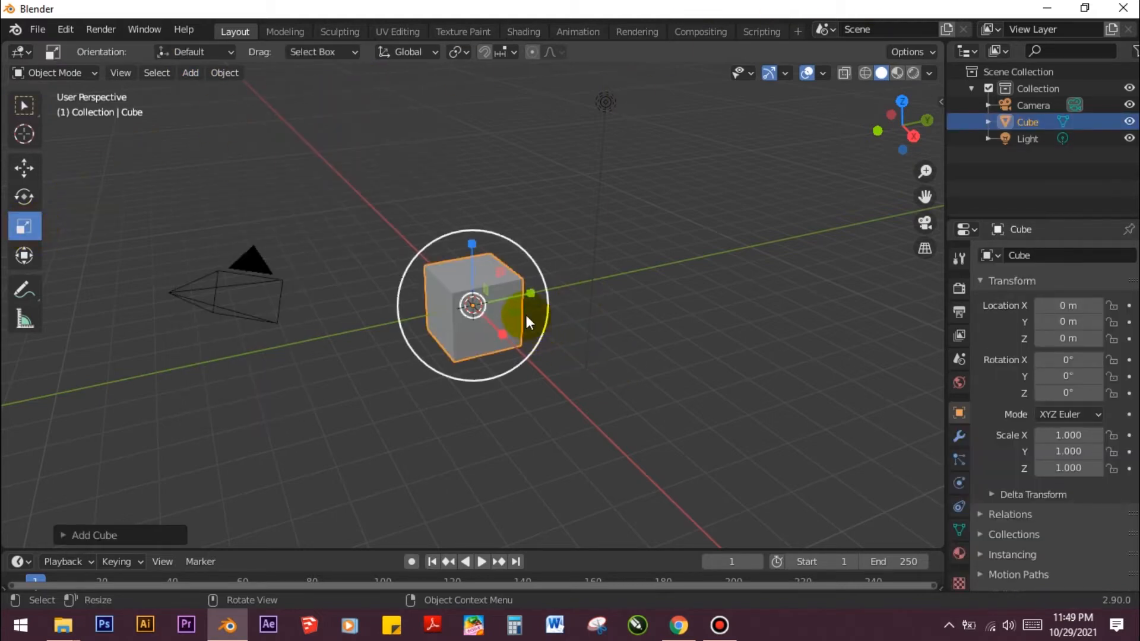
pyautogui.moveTo(516, 311); pyautogui.dragTo(748, 450)
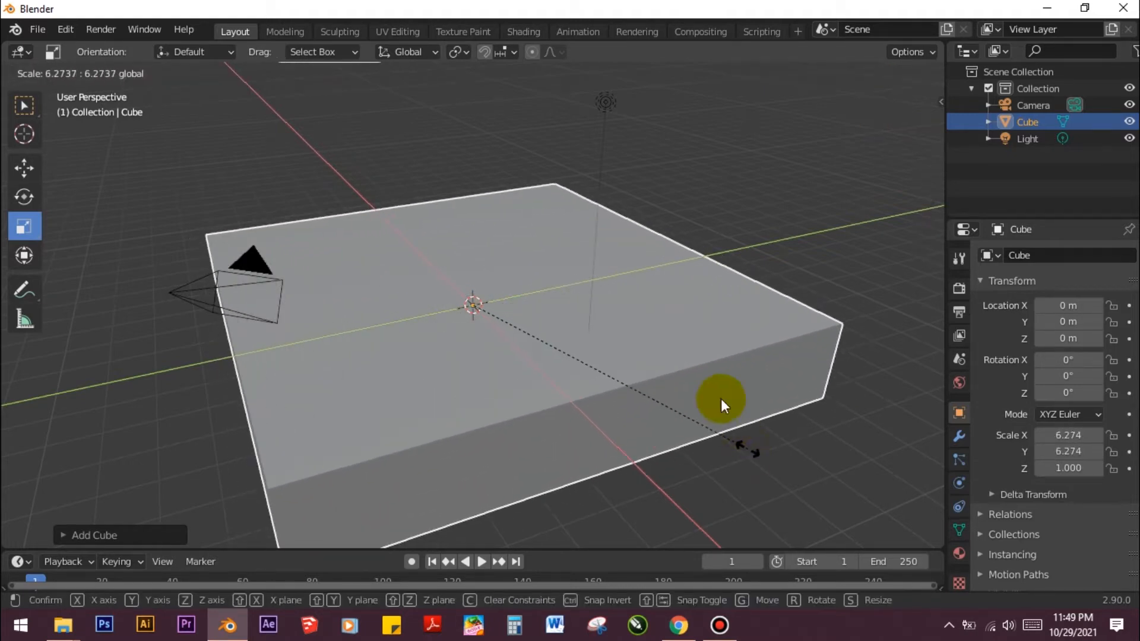
pyautogui.moveTo(720, 397); pyautogui.dragTo(702, 357)
pyautogui.scroll(-2, 703, 357)
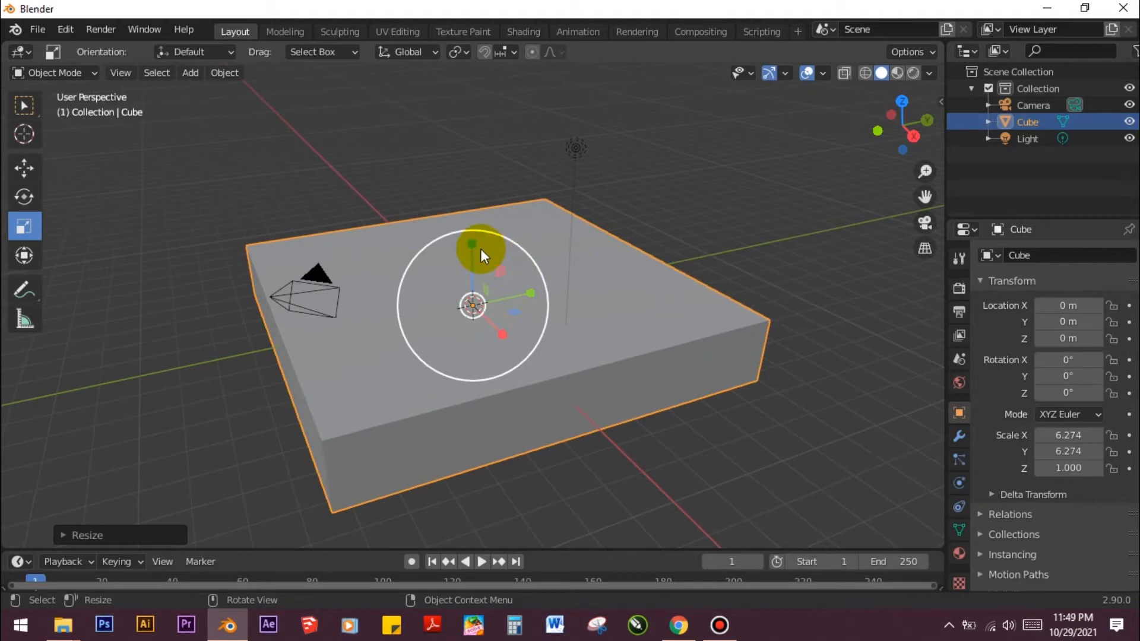
pyautogui.moveTo(479, 248); pyautogui.dragTo(474, 301)
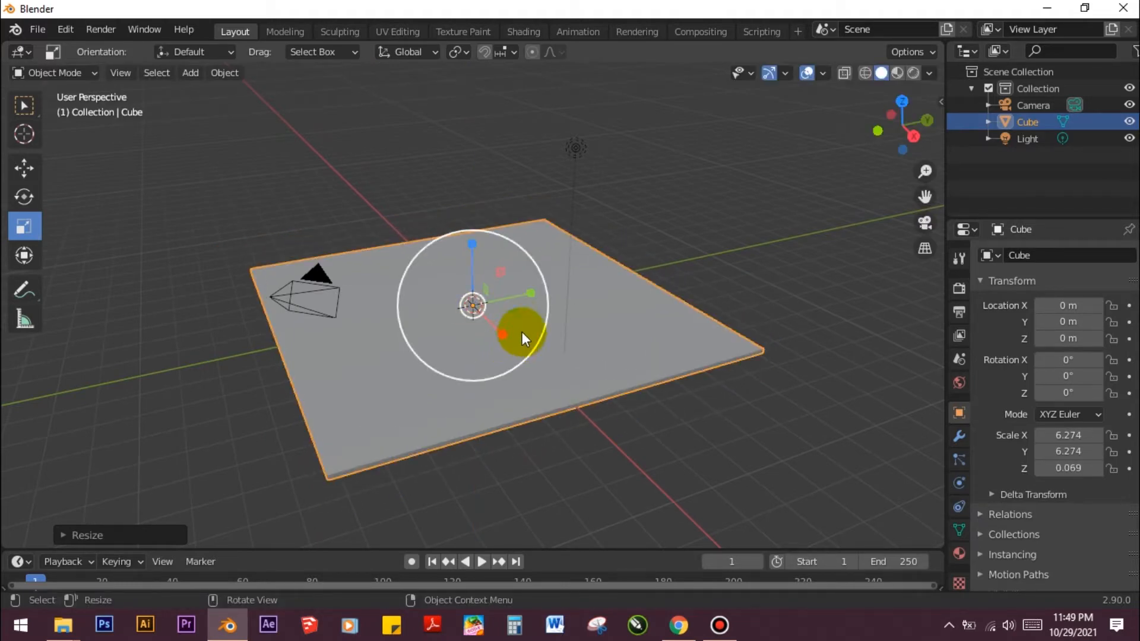
pyautogui.press('s')
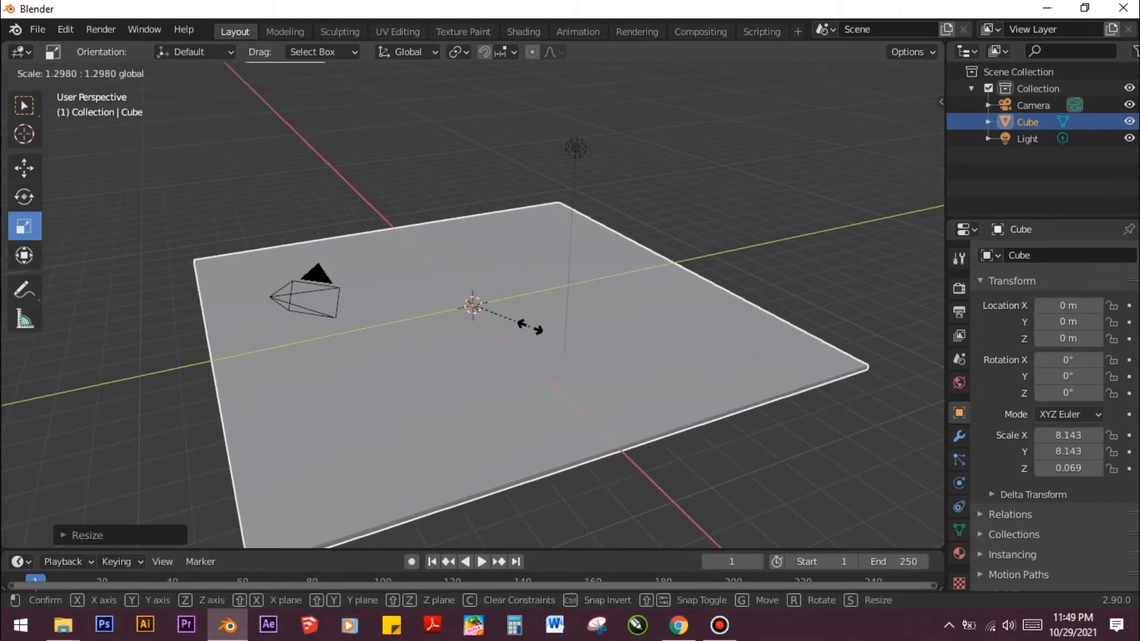
pyautogui.click(541, 318)
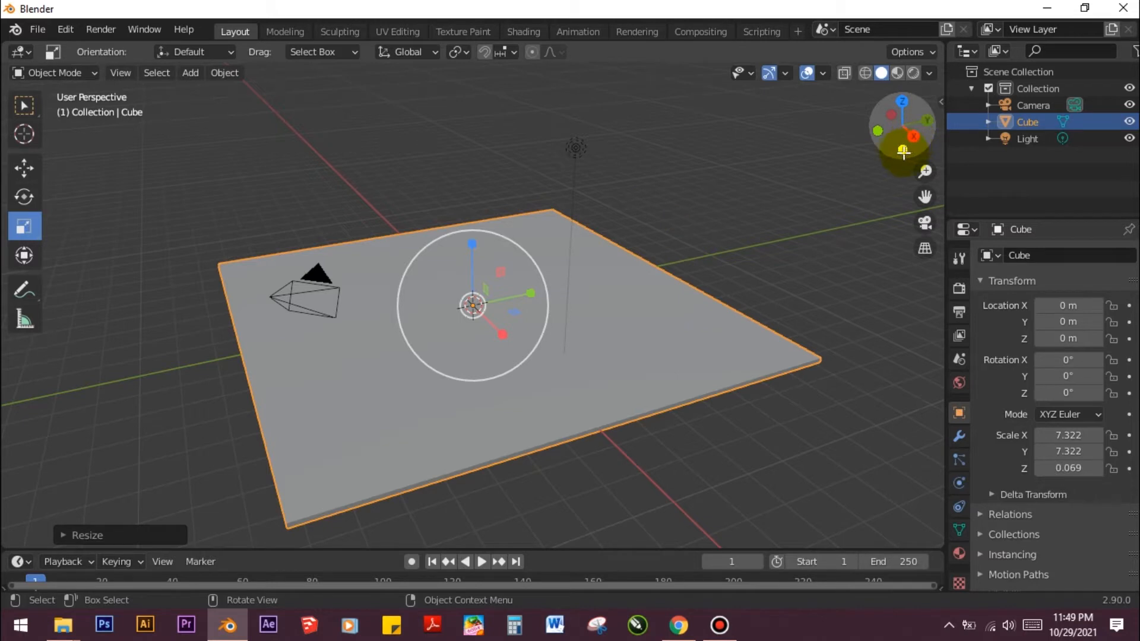
# Edit the slab's mesh in face selection mode and inset its top face by a narrow margin
pyautogui.moveTo(903, 152); pyautogui.dragTo(848, 152)
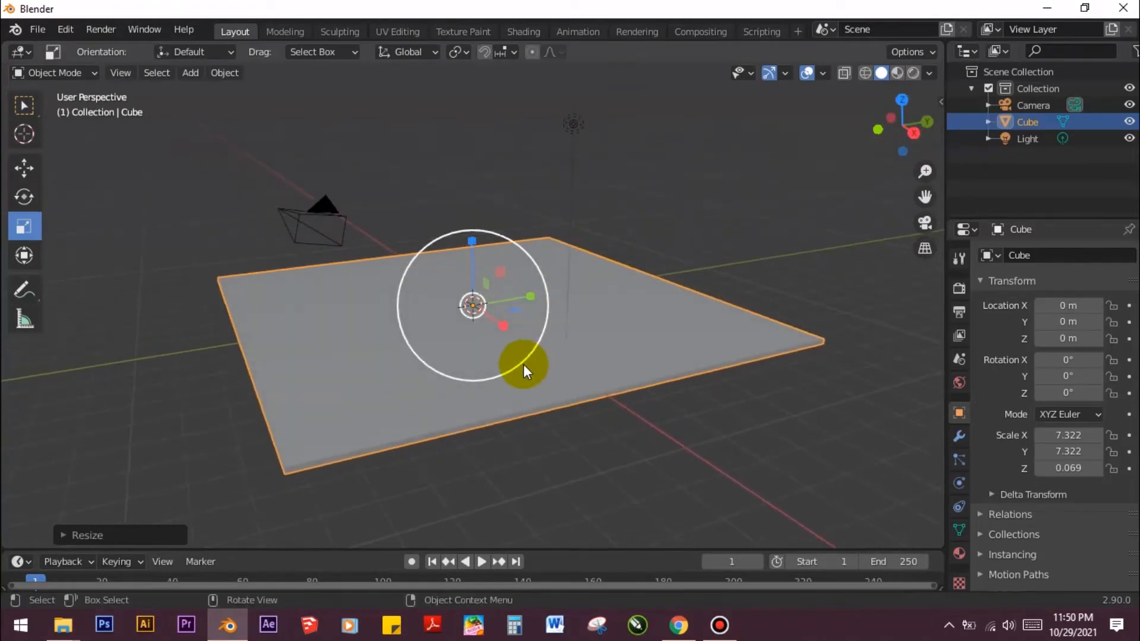
pyautogui.scroll(1, 522, 364)
pyautogui.scroll(-1, 522, 363)
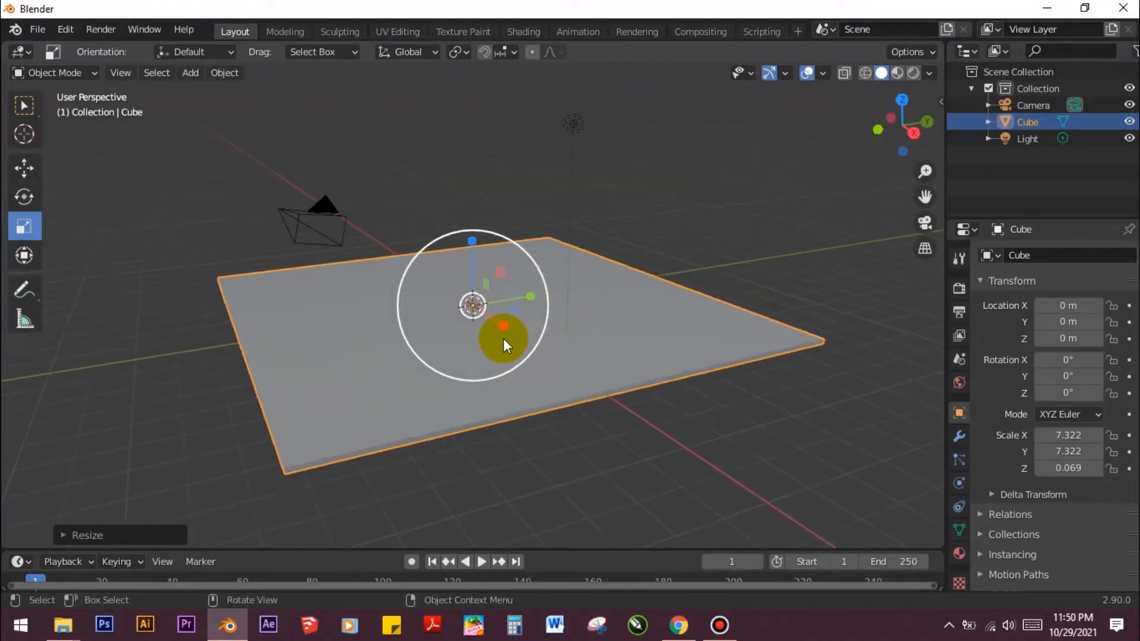
pyautogui.click(39, 76)
pyautogui.click(38, 108)
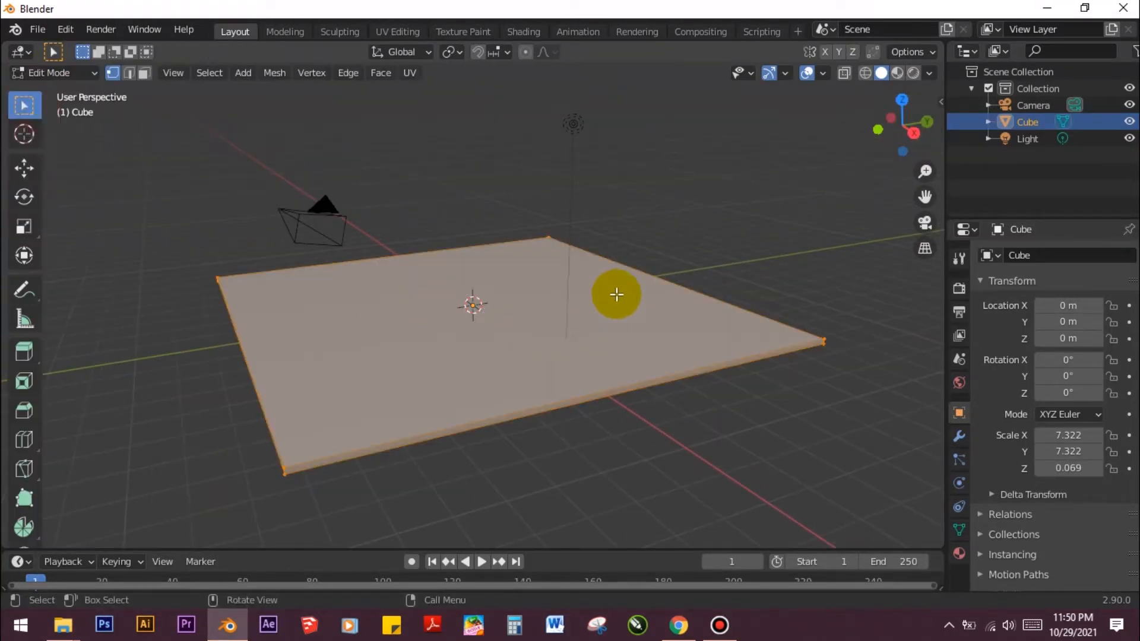
pyautogui.click(143, 73)
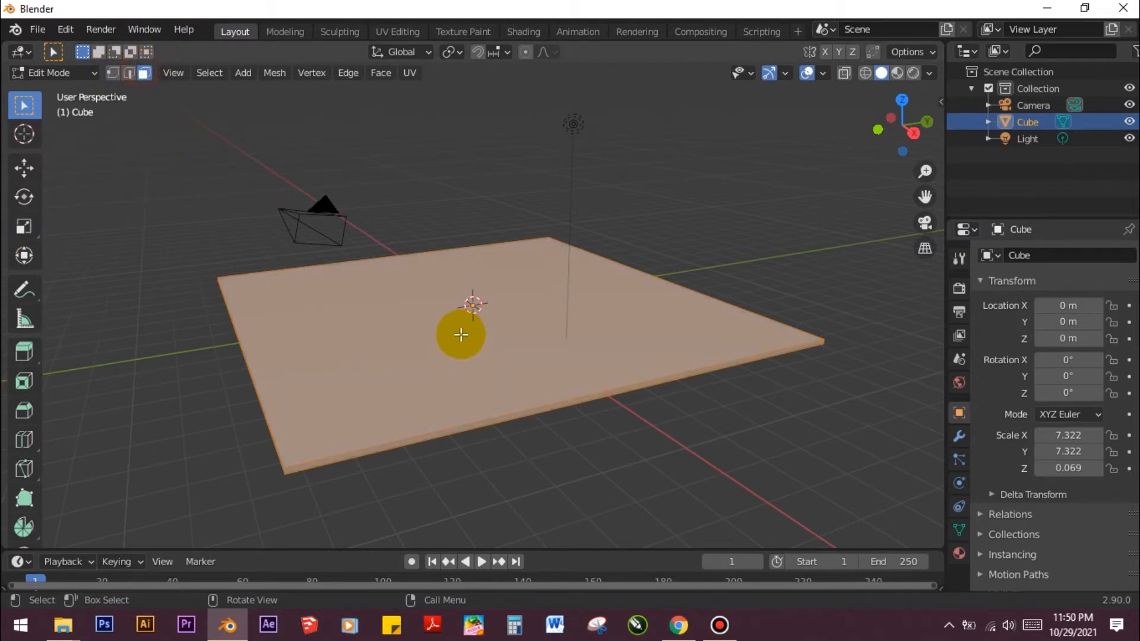
pyautogui.click(458, 334)
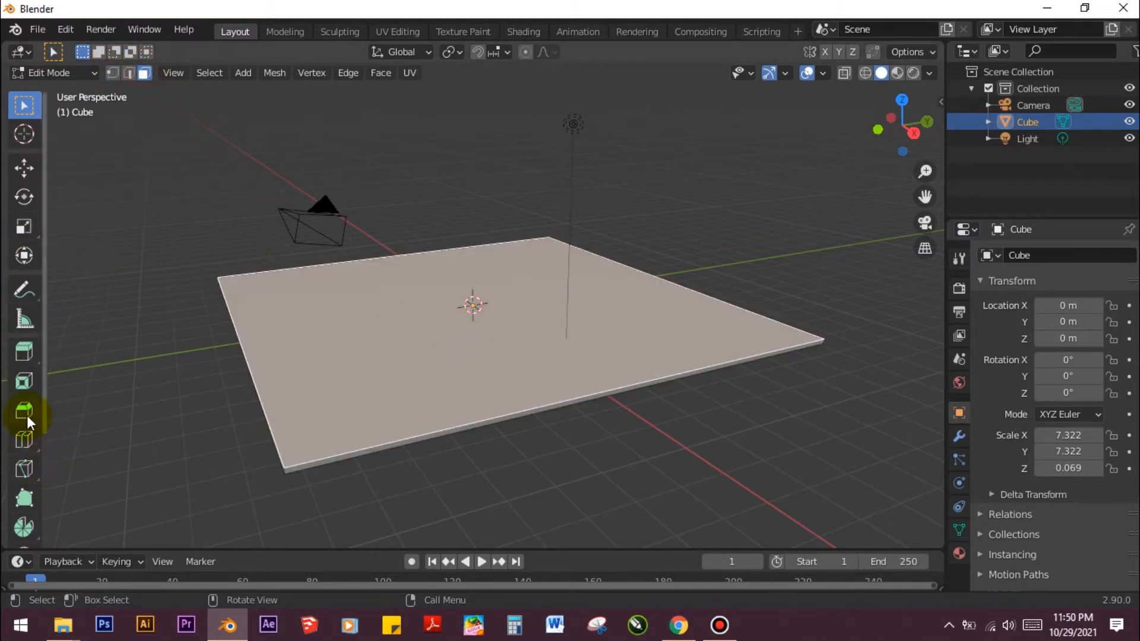
pyautogui.click(24, 381)
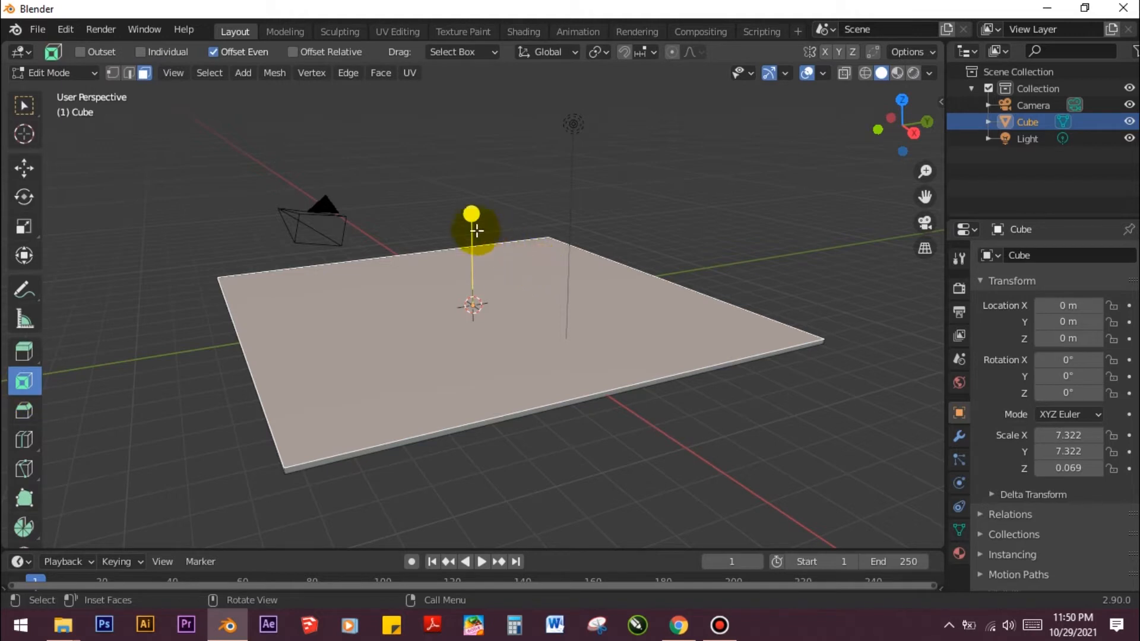
pyautogui.moveTo(475, 219); pyautogui.dragTo(471, 218)
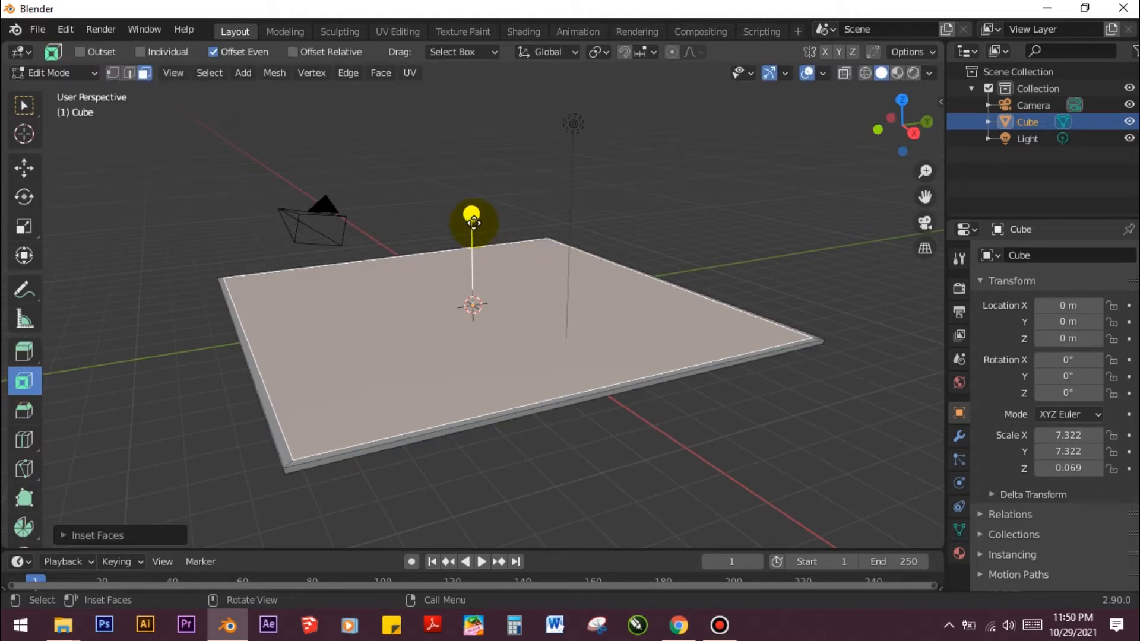
# Build two stepped tiers on the slab by extruding the top face slightly, insetting it about 0.03 and extruding it about 0.13 m
pyautogui.click(23, 350)
pyautogui.moveTo(473, 241); pyautogui.dragTo(472, 233)
pyautogui.press('i')
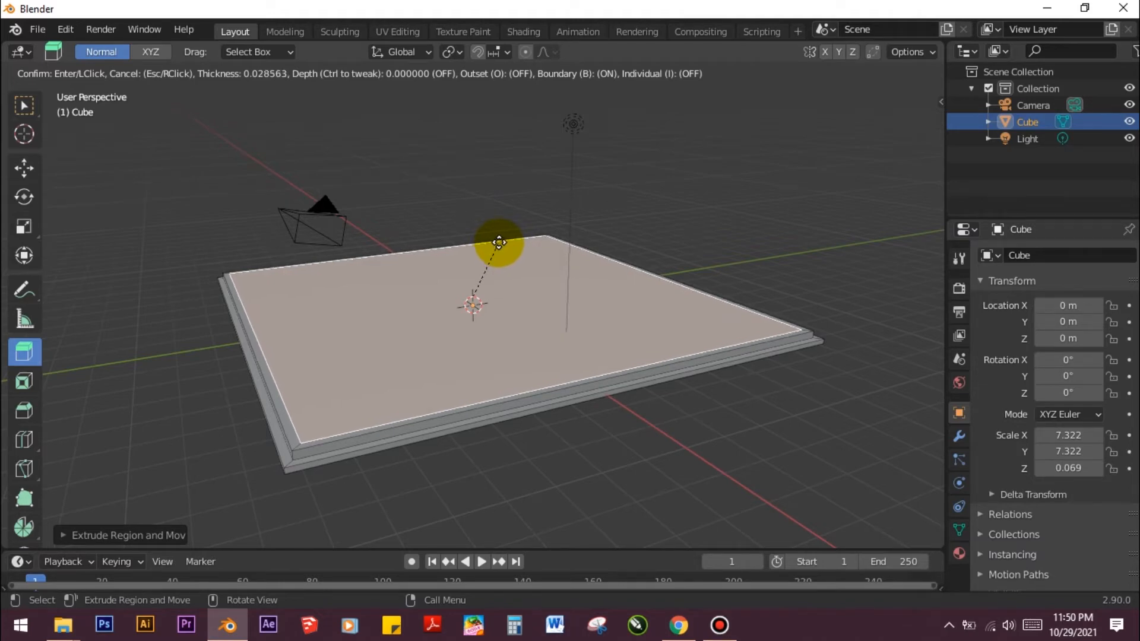
pyautogui.click(498, 243)
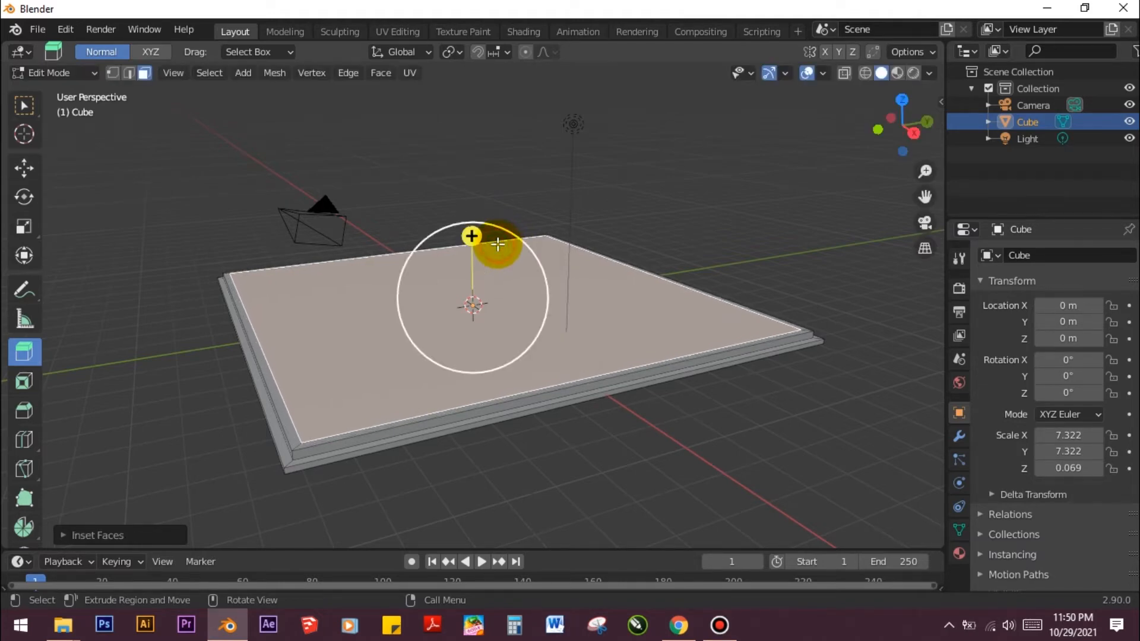
pyautogui.press('e')
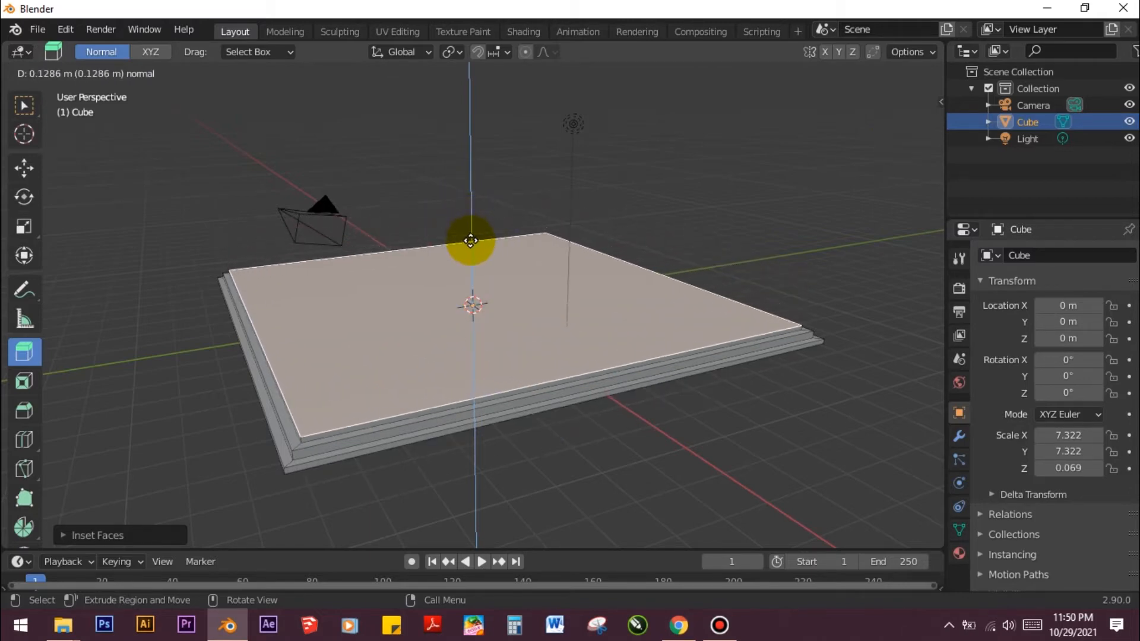
pyautogui.click(472, 235)
# Inset the upper tier's top face with a wide border and extrude it downward into a shallow recess
pyautogui.press('i')
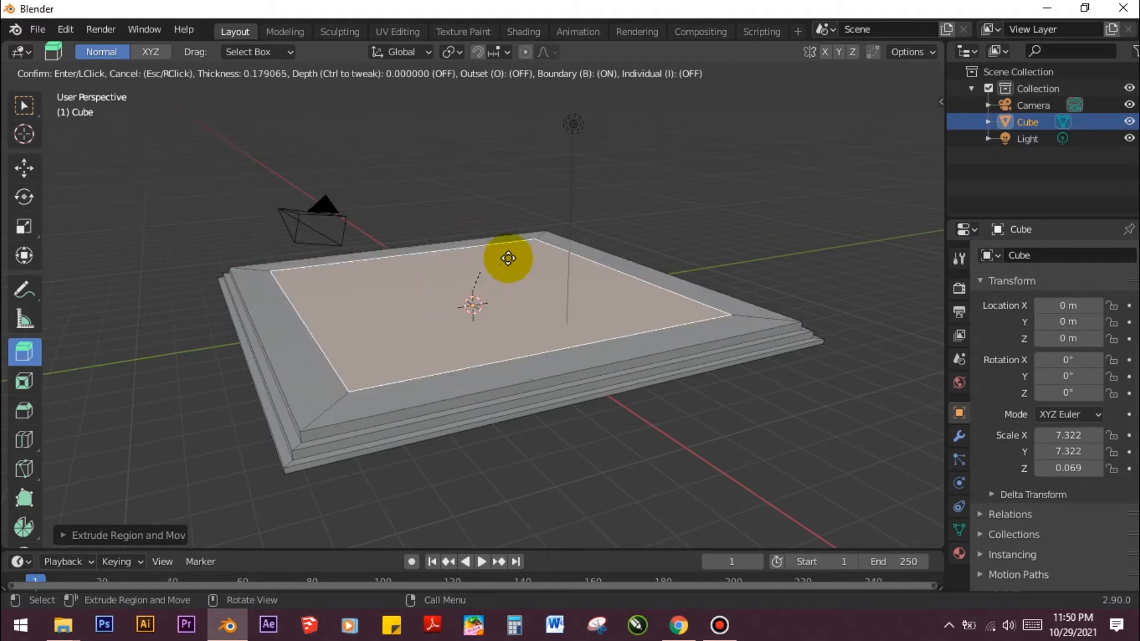
pyautogui.click(458, 285)
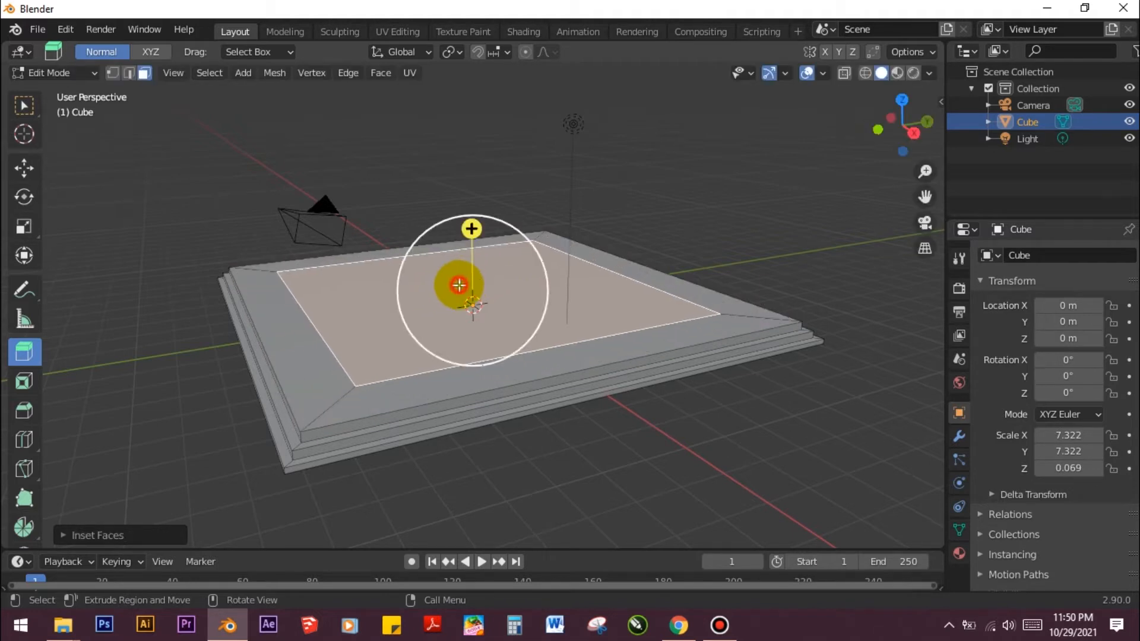
pyautogui.moveTo(459, 285)
pyautogui.mouseDown()
pyautogui.moveTo(456, 333)
pyautogui.moveTo(468, 252)
pyautogui.moveTo(466, 292)
pyautogui.mouseUp()
# Inset the recessed face and extrude it upward to form a raised square block in the middle of the base
pyautogui.press('i')
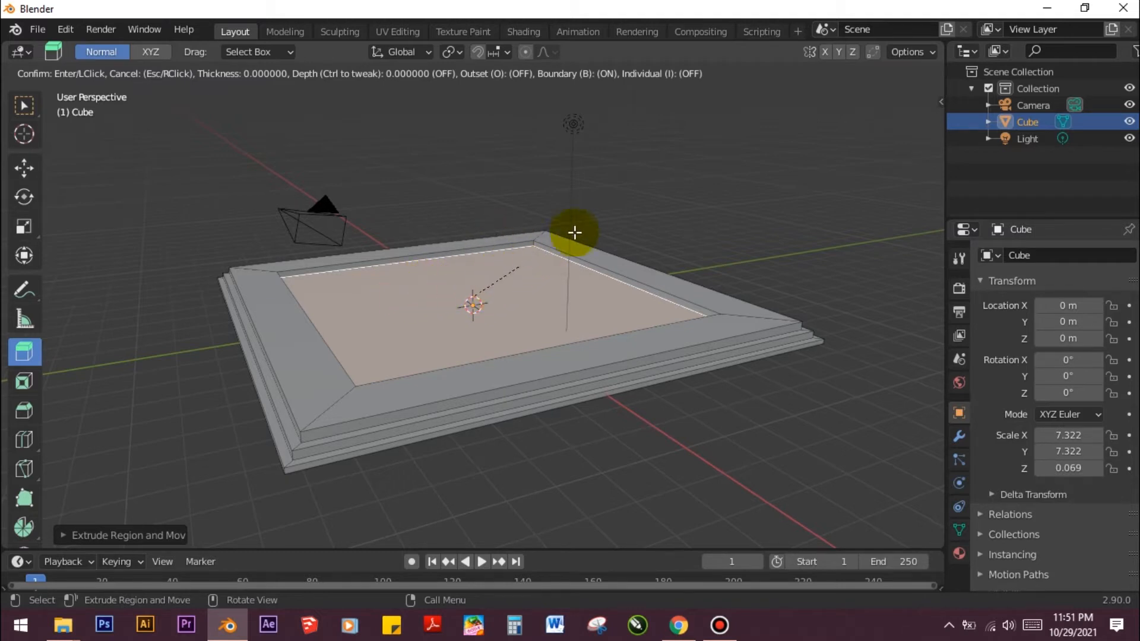
pyautogui.click(547, 259)
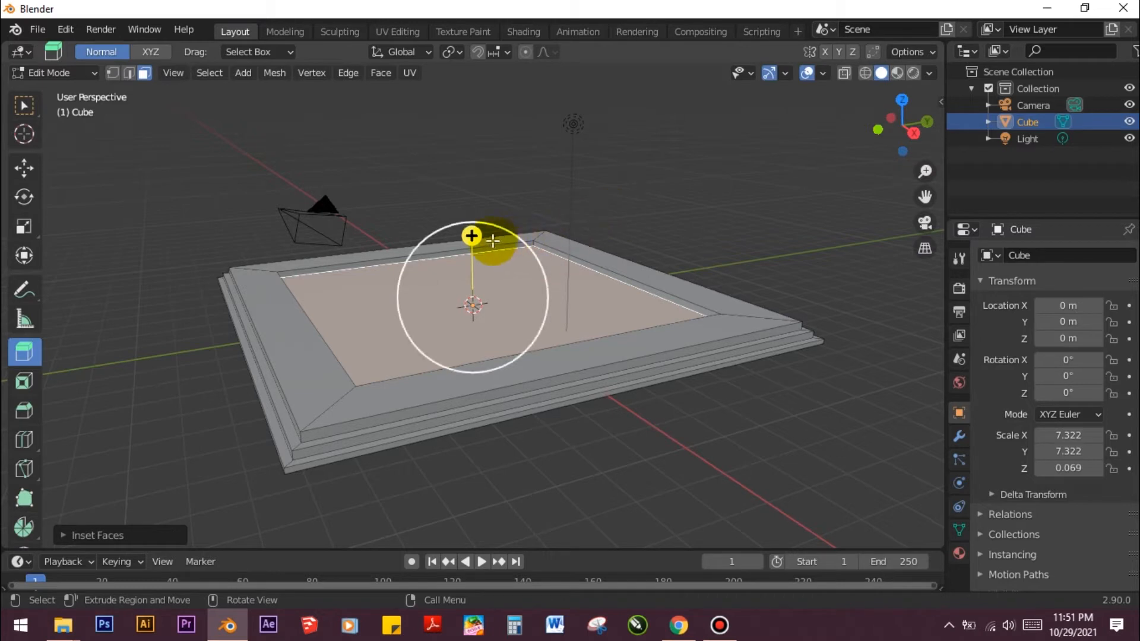
pyautogui.moveTo(472, 237); pyautogui.dragTo(482, 271)
# Try to inset and bevel the top face of the raised central block
pyautogui.press('i')
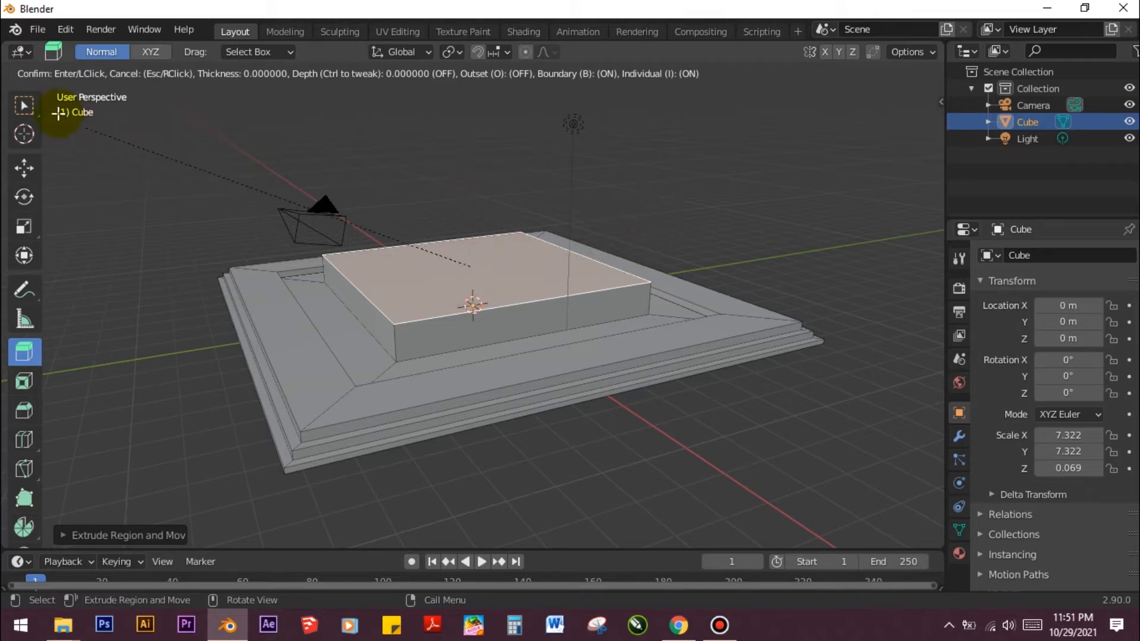
pyautogui.click(27, 108)
pyautogui.scroll(4, 451, 257)
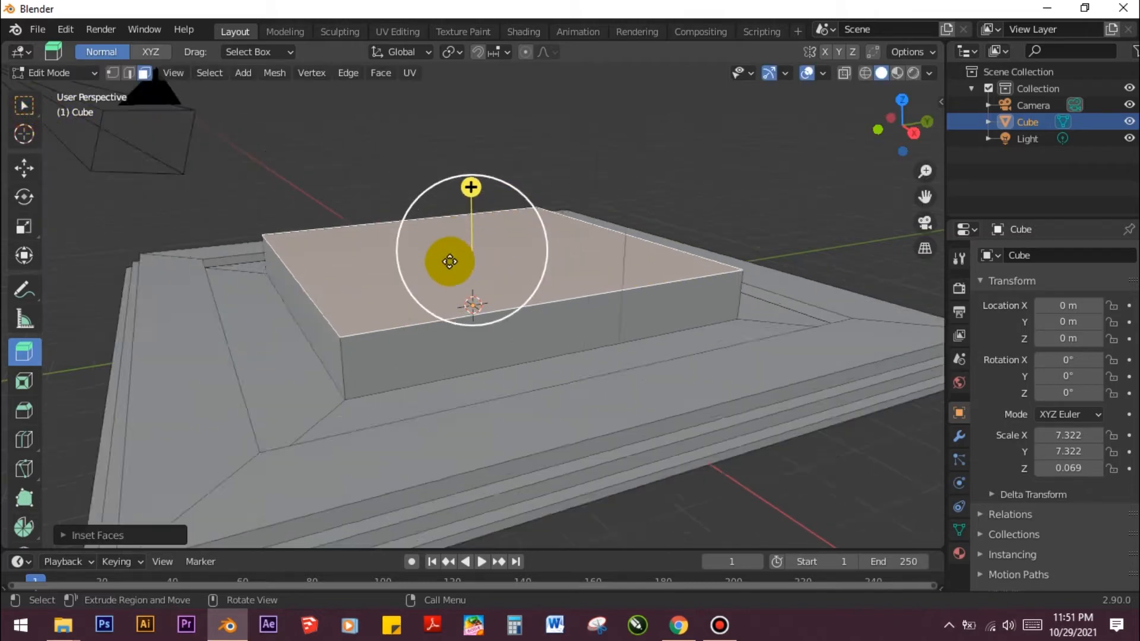
pyautogui.scroll(3, 520, 258)
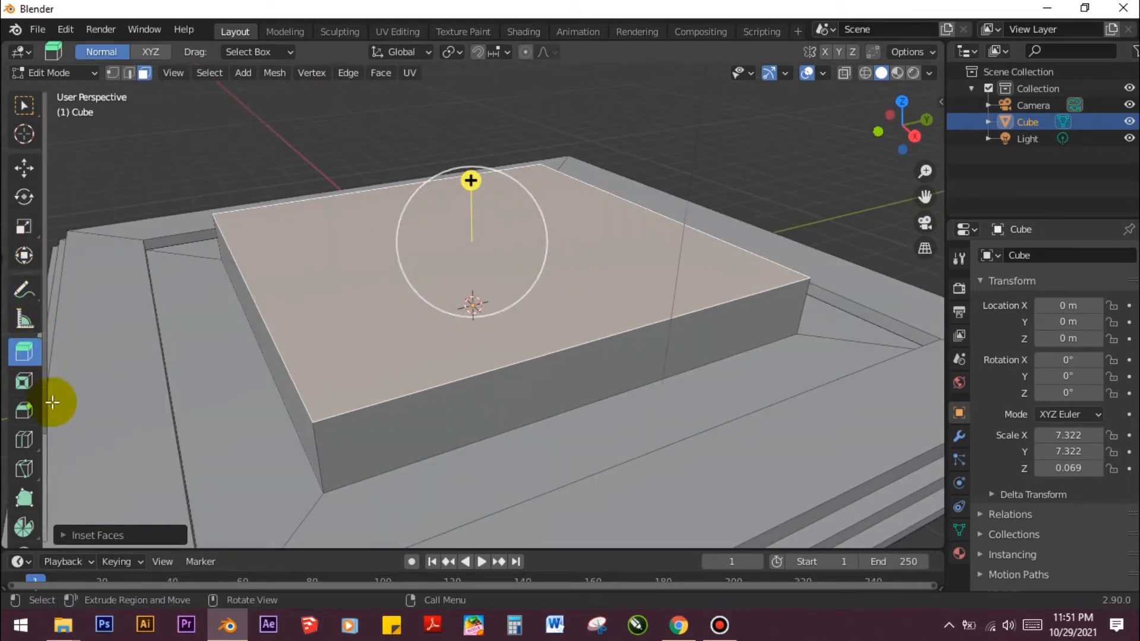
pyautogui.click(23, 383)
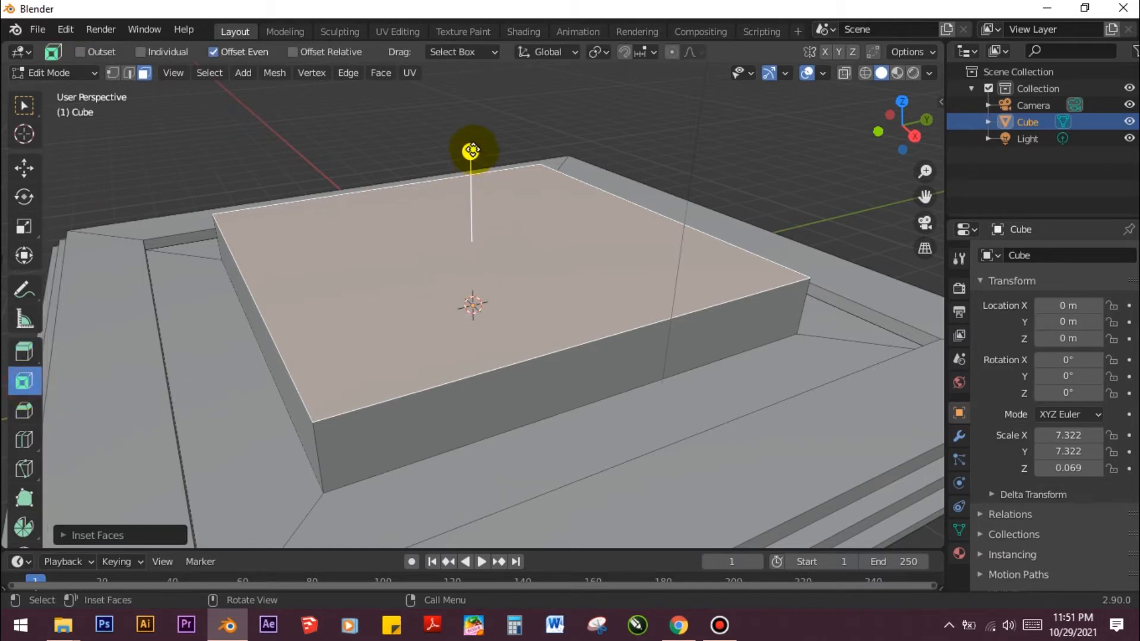
pyautogui.moveTo(471, 150); pyautogui.dragTo(733, 140)
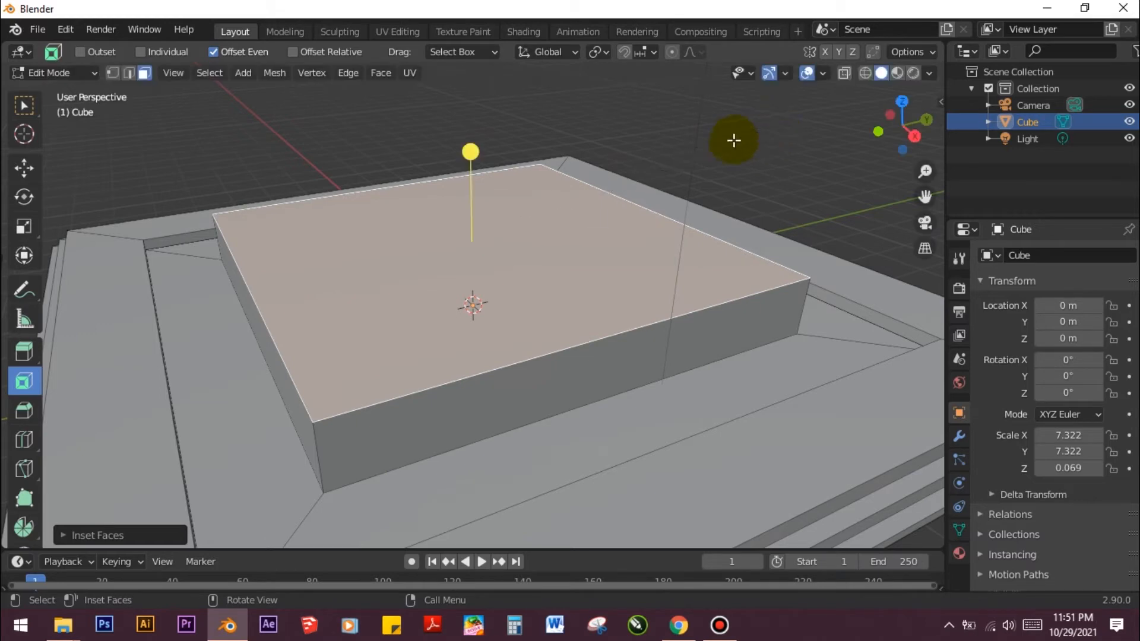
pyautogui.click(27, 417)
pyautogui.moveTo(468, 153); pyautogui.dragTo(468, 208)
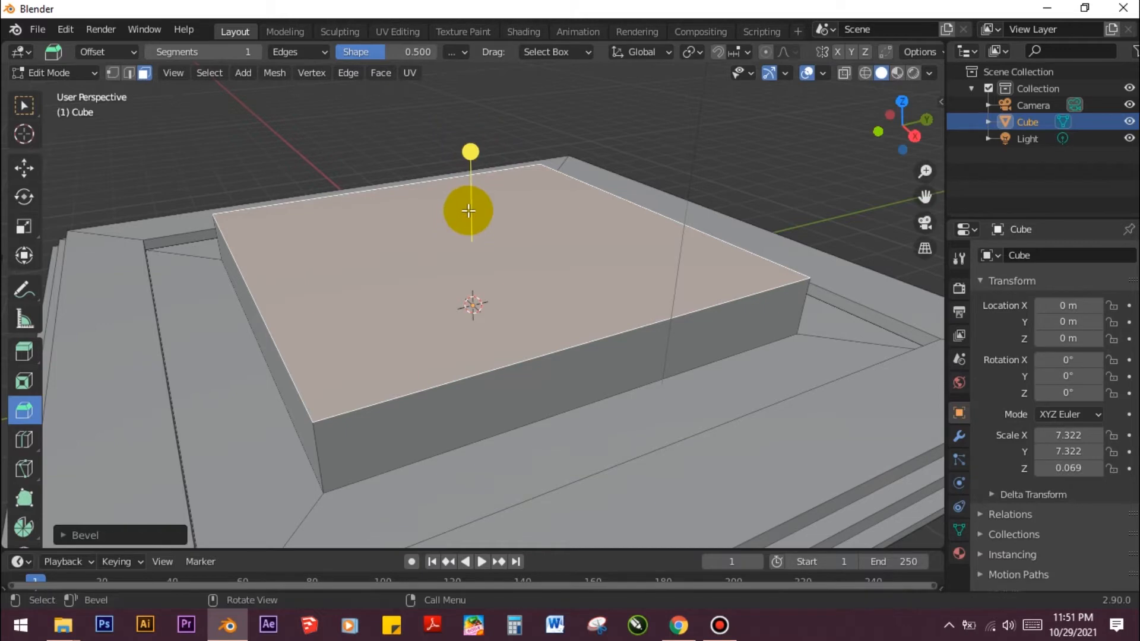
# Extrude the central block's top face up by a thin layer and inset it to leave an even border
pyautogui.click(26, 347)
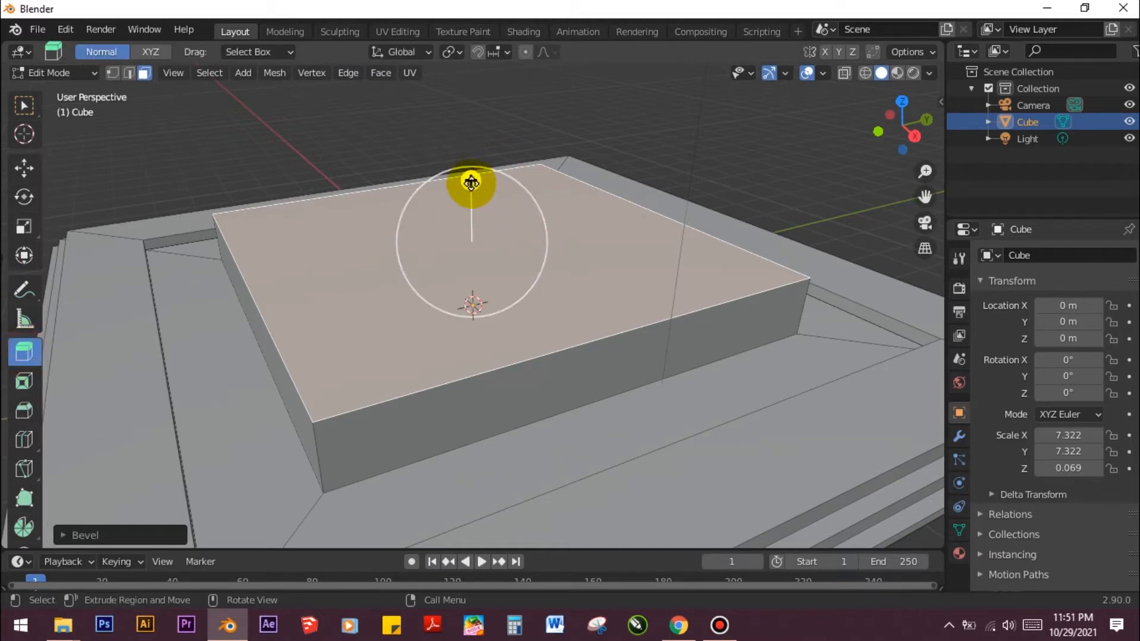
pyautogui.moveTo(471, 183); pyautogui.dragTo(545, 172)
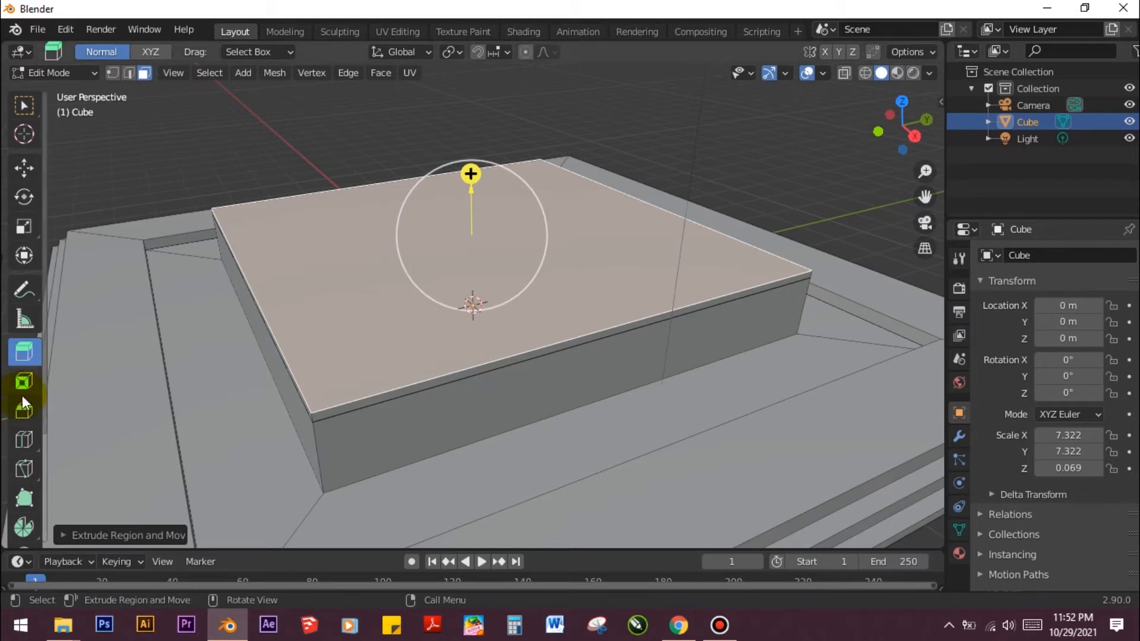
pyautogui.click(23, 410)
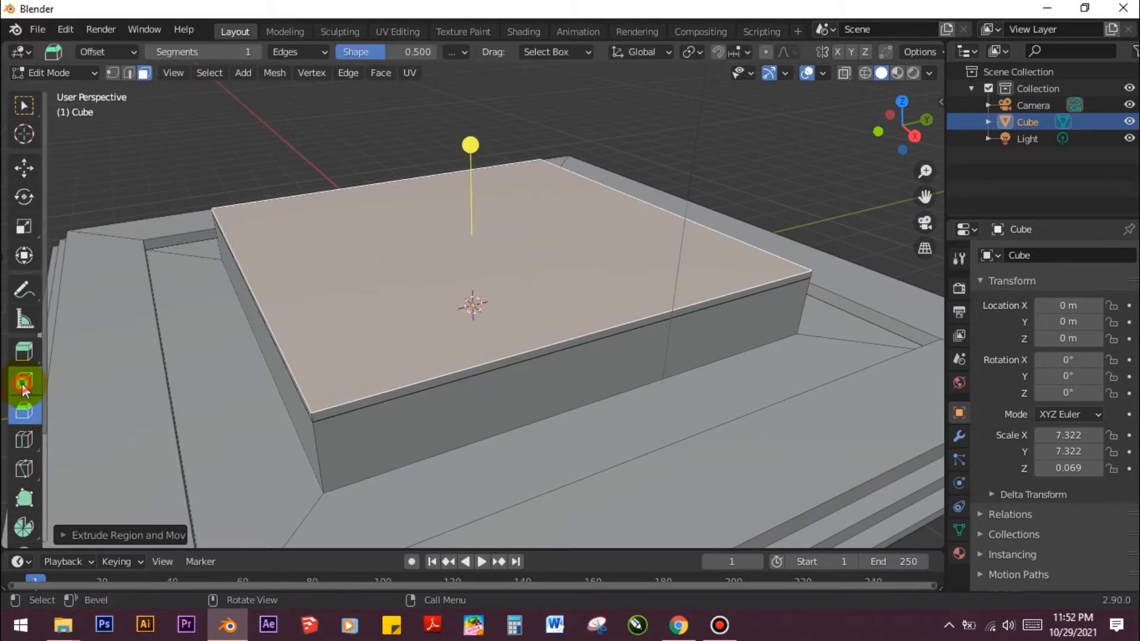
pyautogui.click(23, 386)
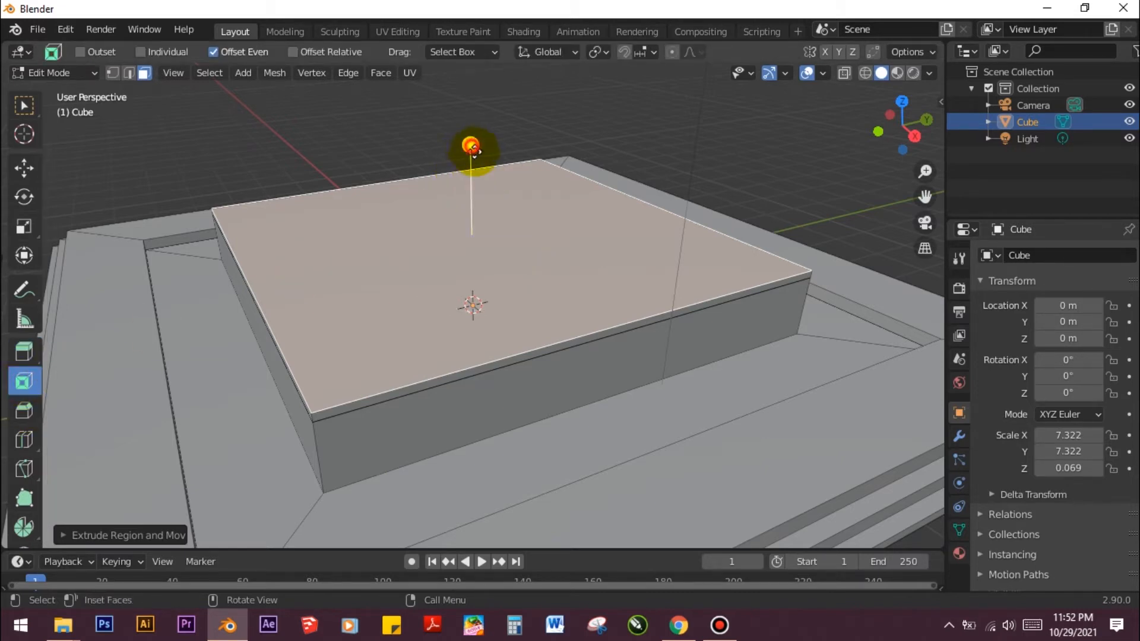
pyautogui.moveTo(473, 148); pyautogui.dragTo(677, 126)
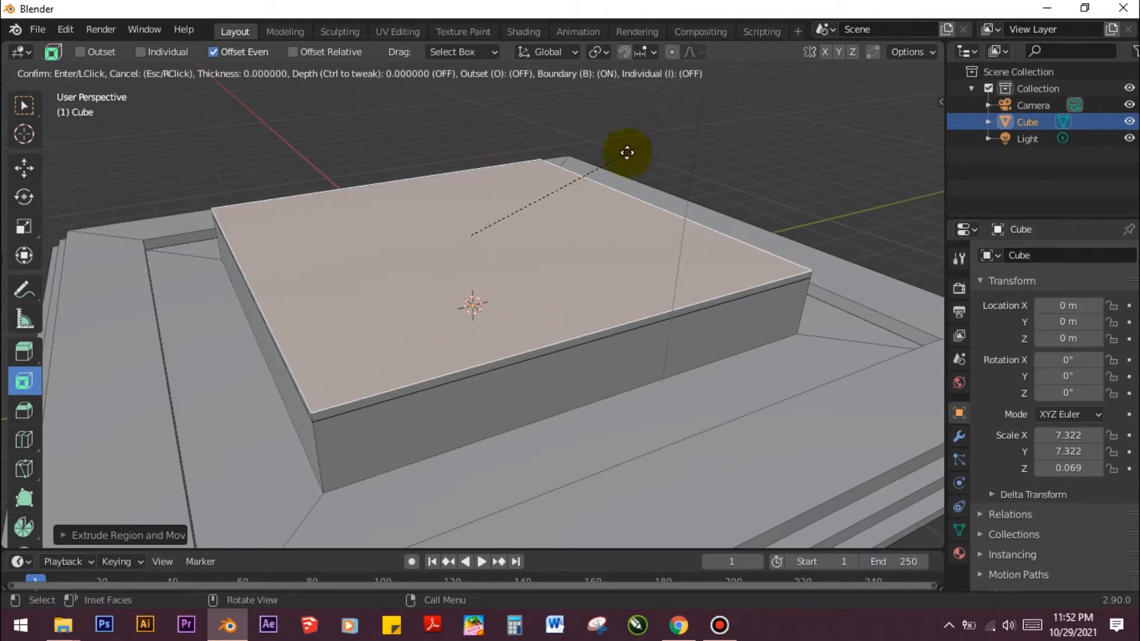
pyautogui.moveTo(627, 153); pyautogui.dragTo(474, 144)
pyautogui.scroll(-4, 491, 237)
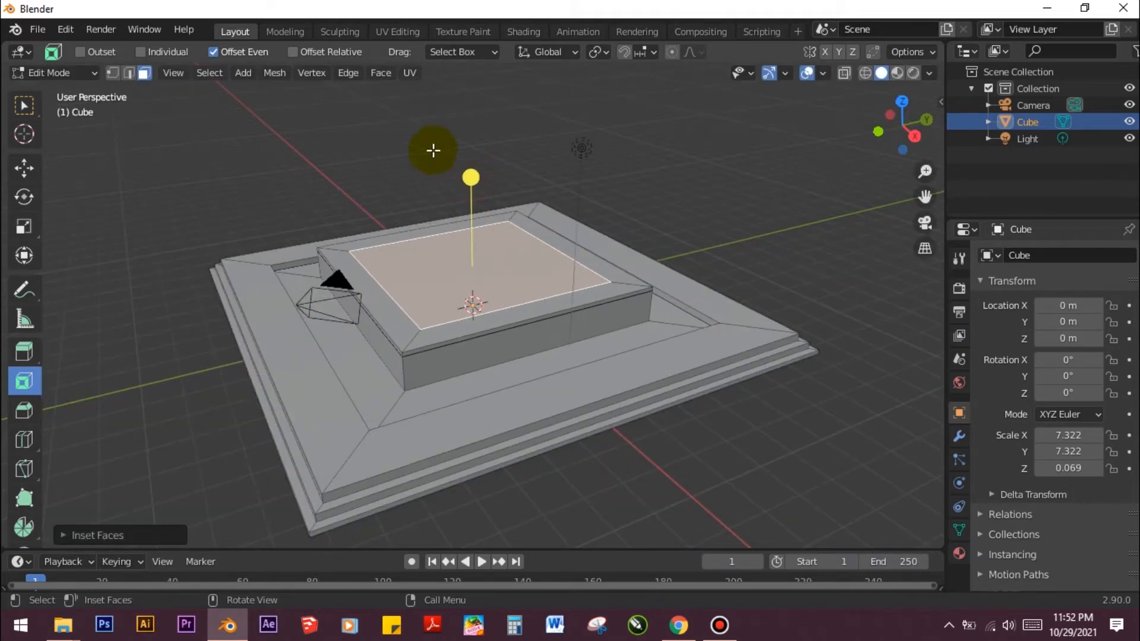
# Extrude the inset top face of the central block upward to add another, narrower square tier
pyautogui.click(23, 415)
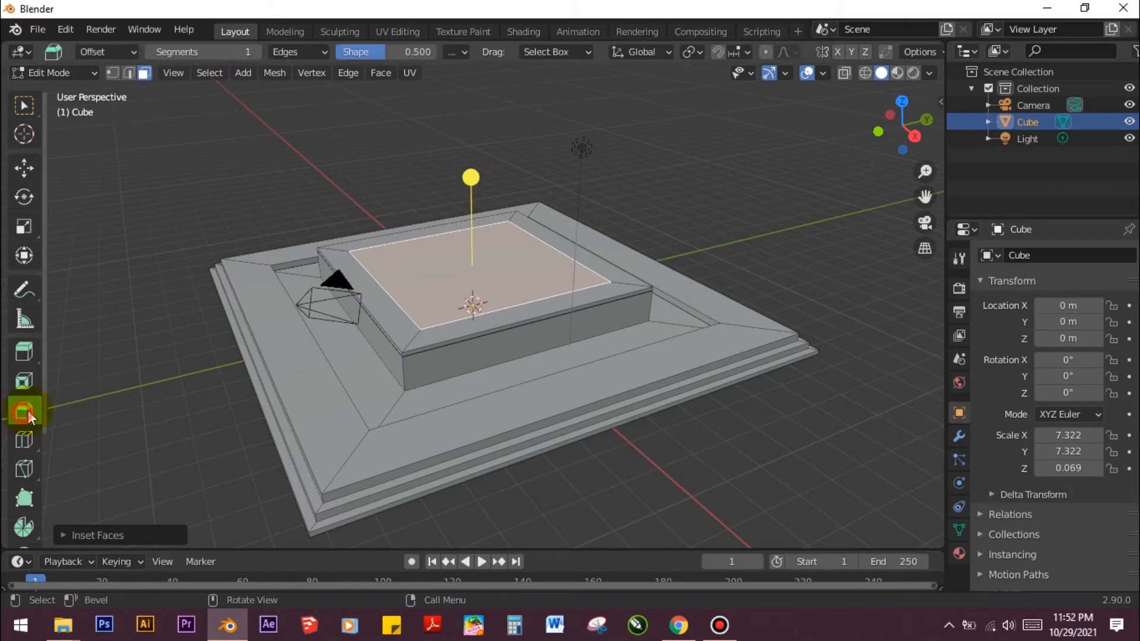
pyautogui.click(23, 355)
pyautogui.moveTo(470, 199); pyautogui.dragTo(476, 184)
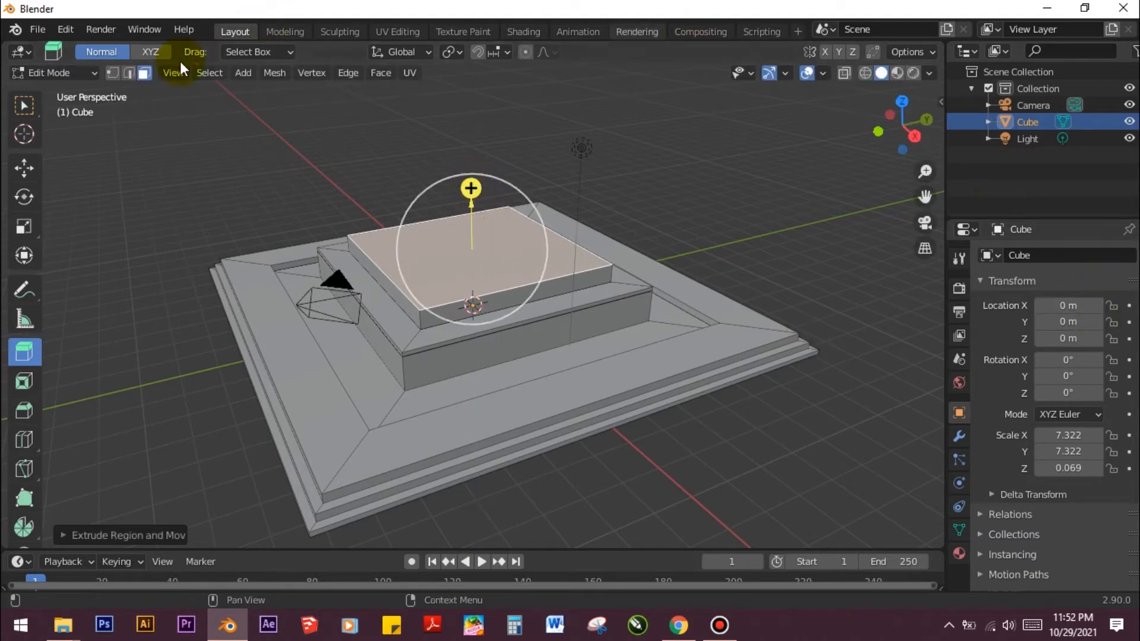
pyautogui.click(23, 107)
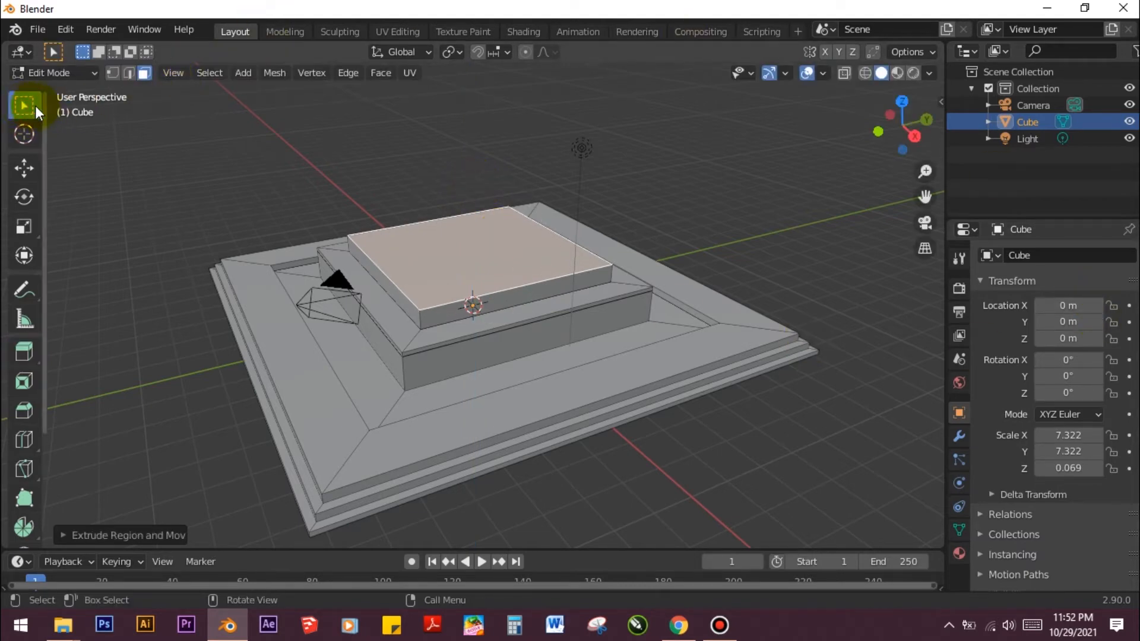
# Switch to the top view, return to Object Mode and add a text object at the centre of the base
pyautogui.press('KP_3')
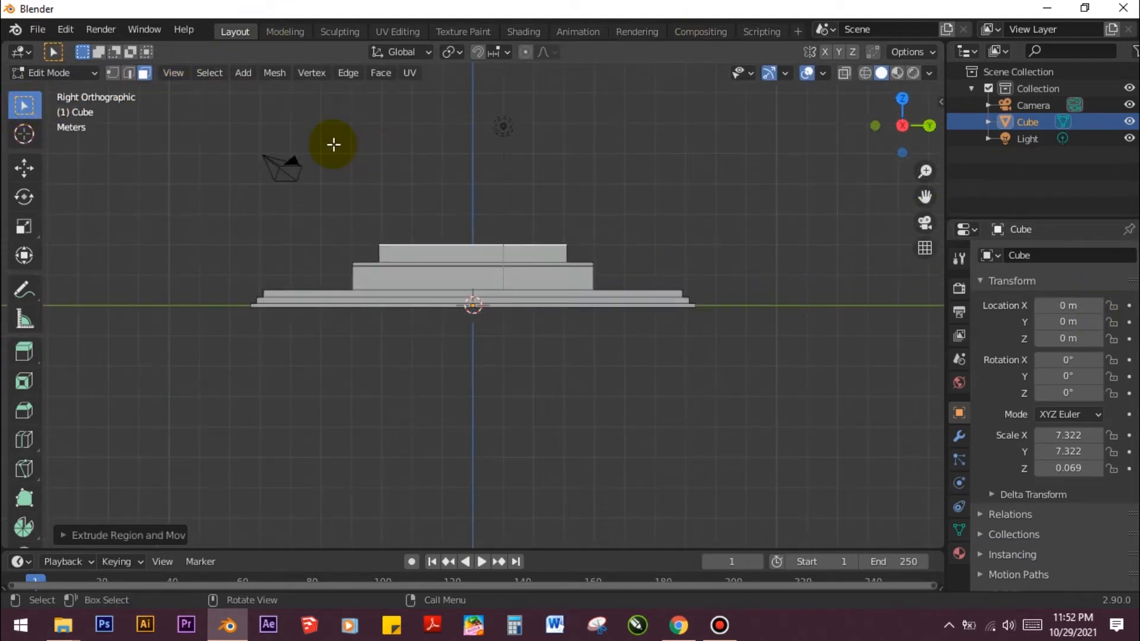
pyautogui.click(242, 95)
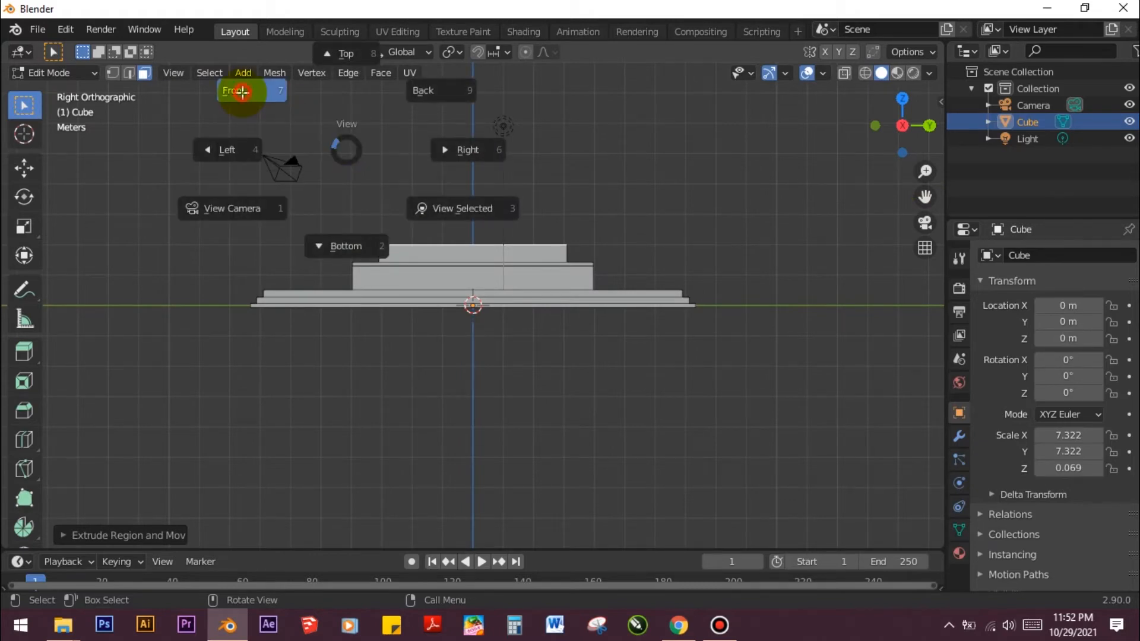
pyautogui.press('`')
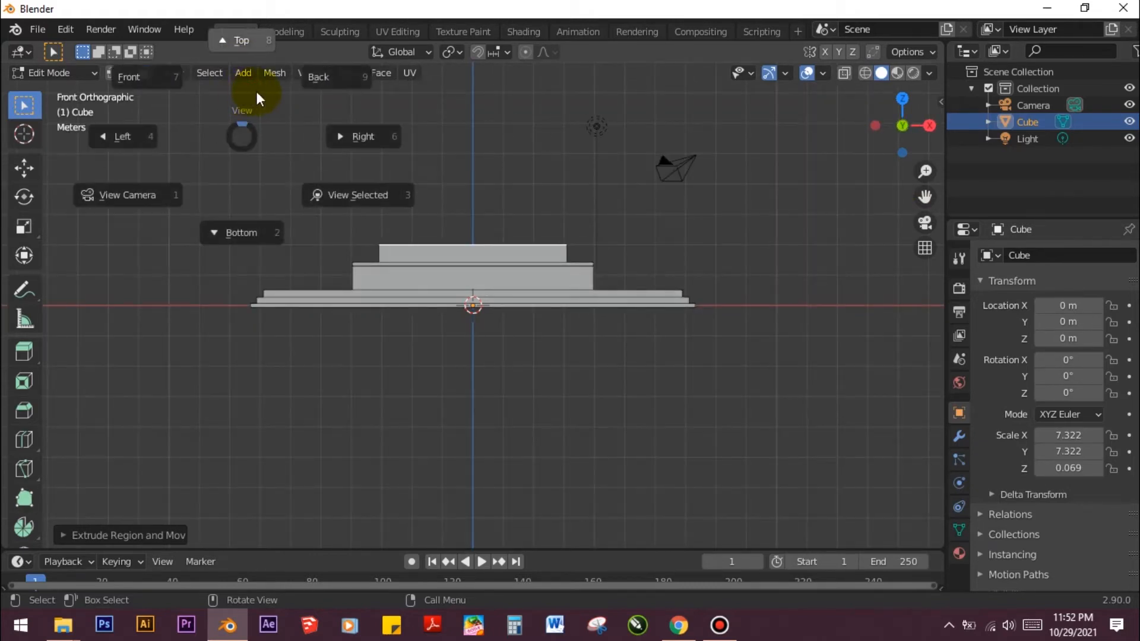
pyautogui.click(250, 41)
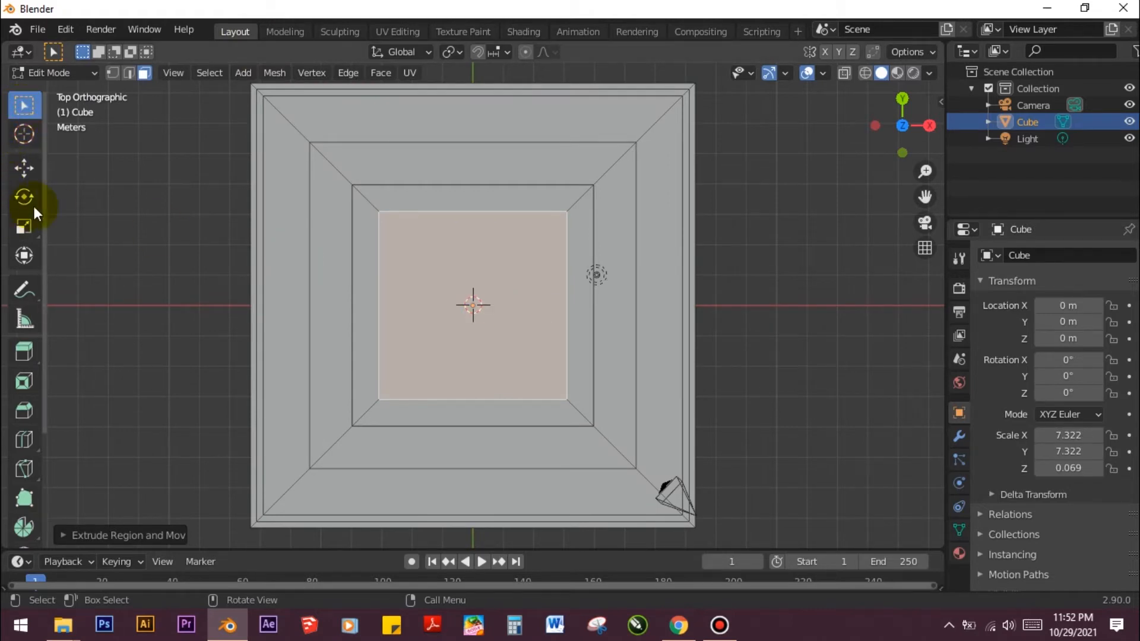
pyautogui.click(38, 69)
pyautogui.click(38, 89)
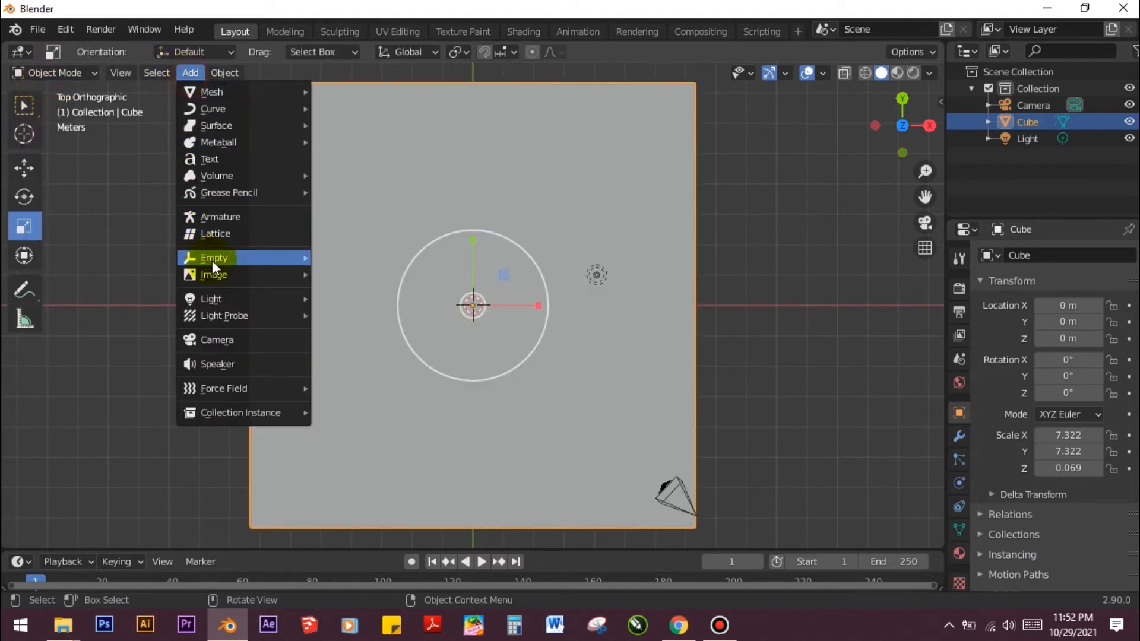
pyautogui.click(220, 160)
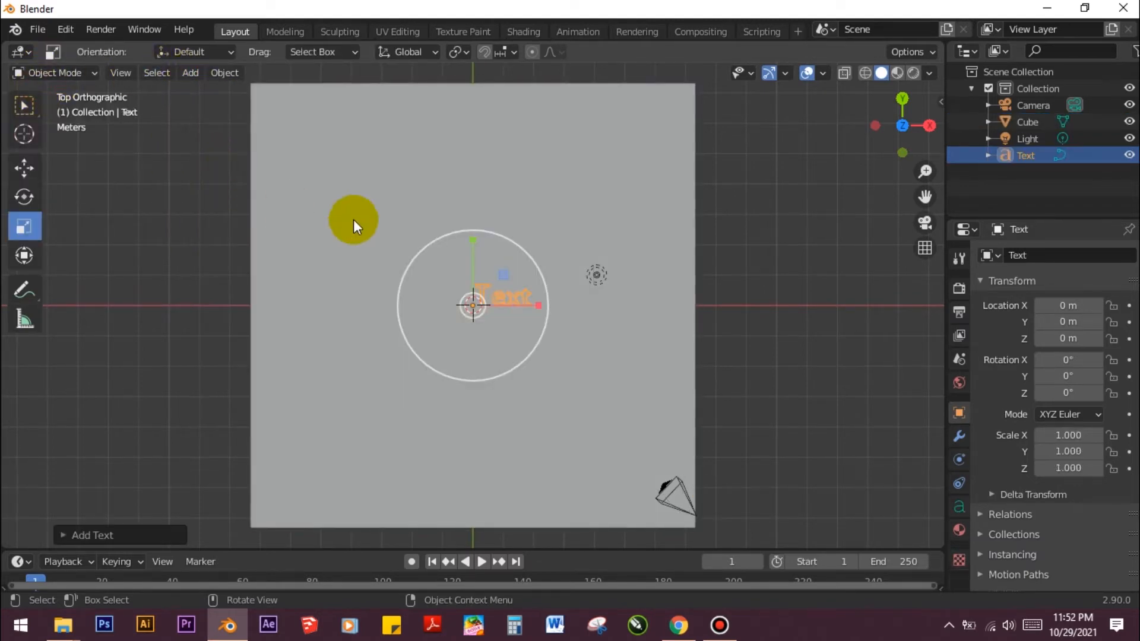
# Replace the default wording of the text object with "BABS GRAPHICS"
pyautogui.scroll(4, 539, 288)
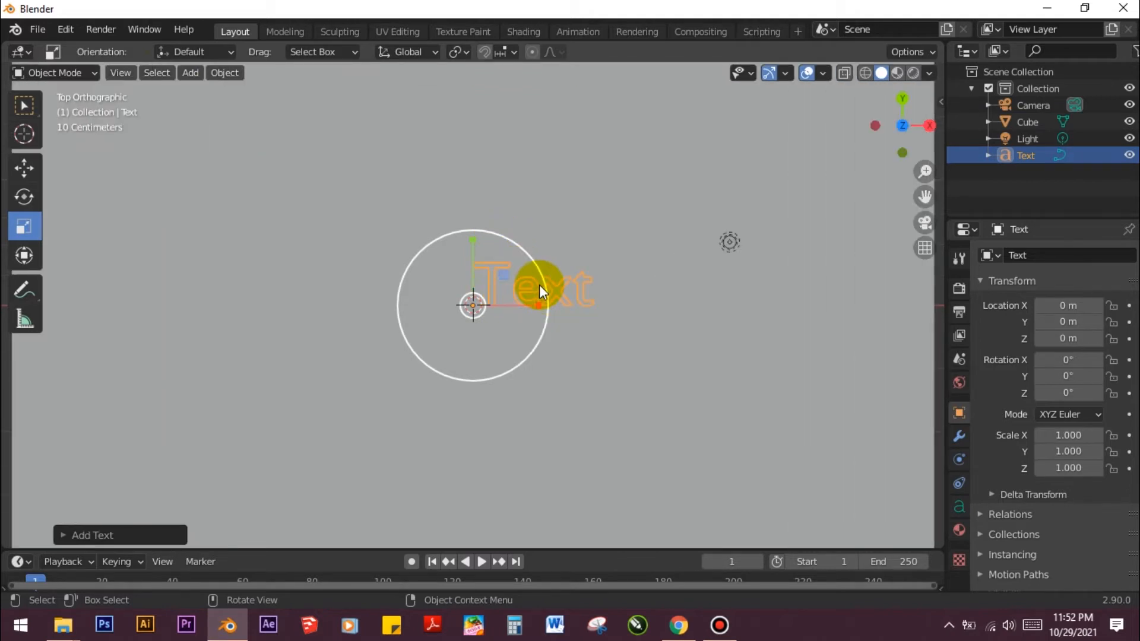
pyautogui.press('Tab')
pyautogui.press('BackSpace')
pyautogui.press('BackSpace')
pyautogui.press('BackSpace')
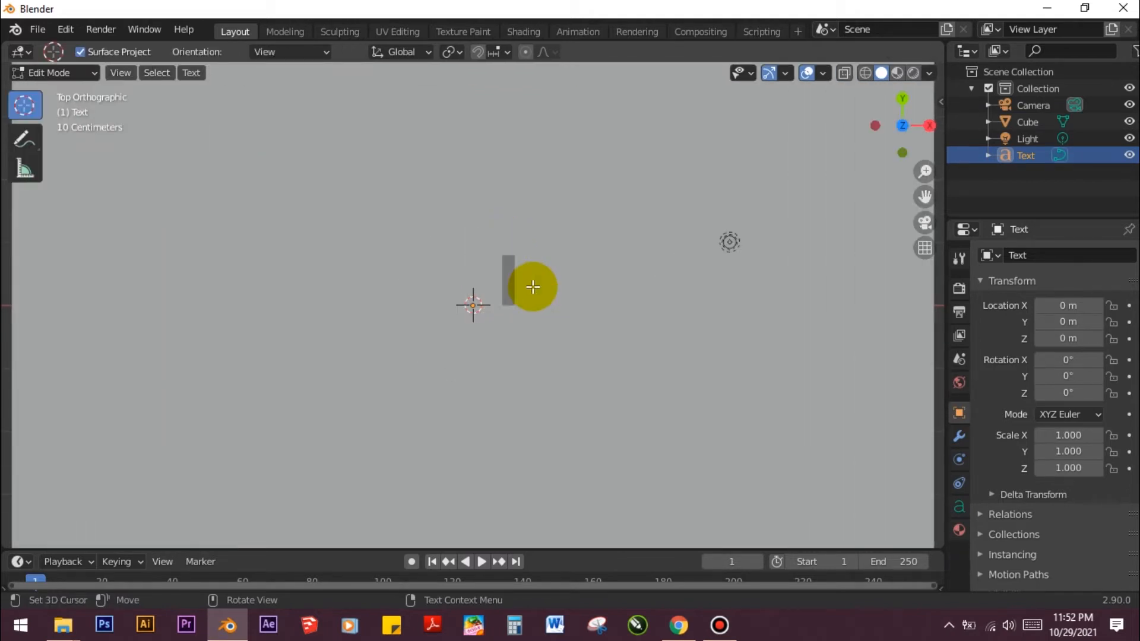
pyautogui.write('URFIN')
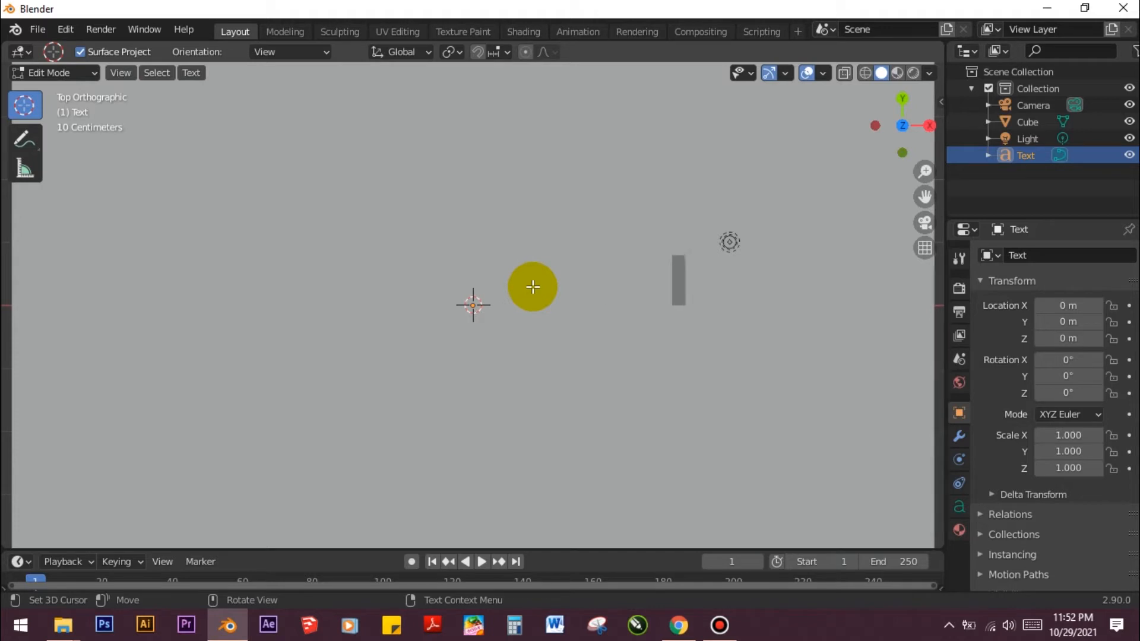
pyautogui.write('ROPMI')
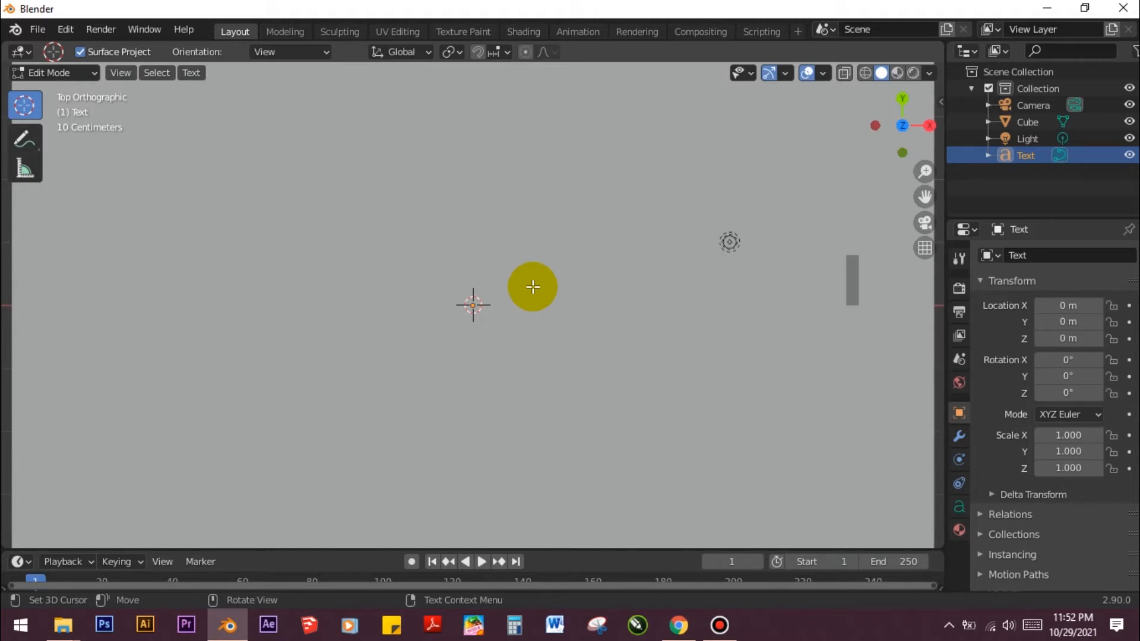
pyautogui.write('ICS')
pyautogui.press('Tab')
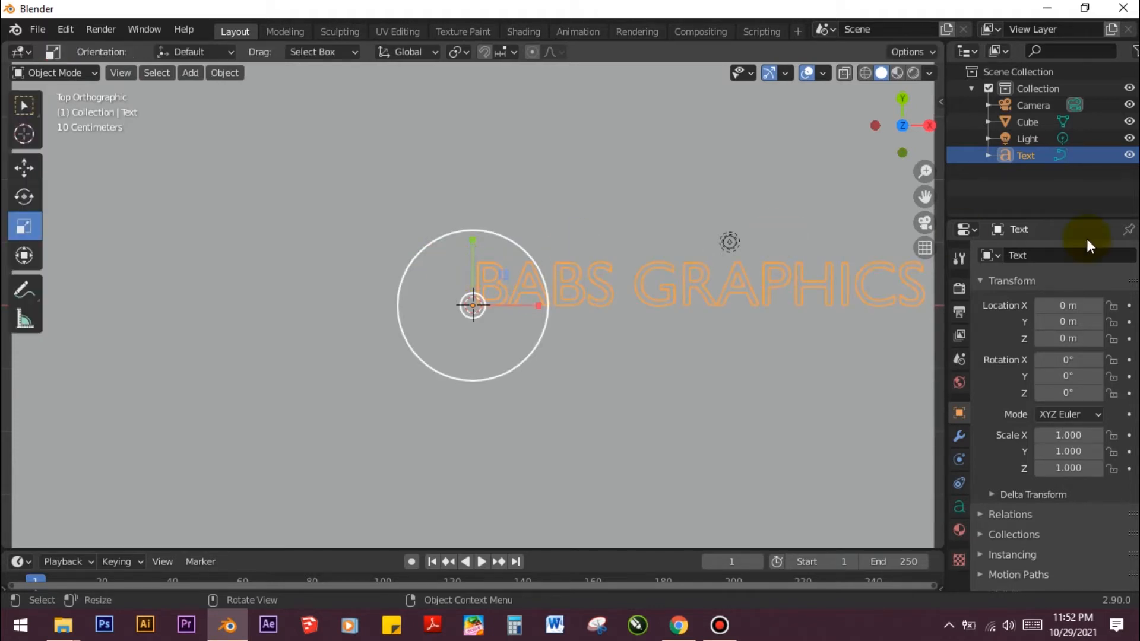
# Load seguibli.ttf from the Windows Fonts folder as the text's regular font
pyautogui.click(960, 508)
pyautogui.scroll(-3, 1100, 450)
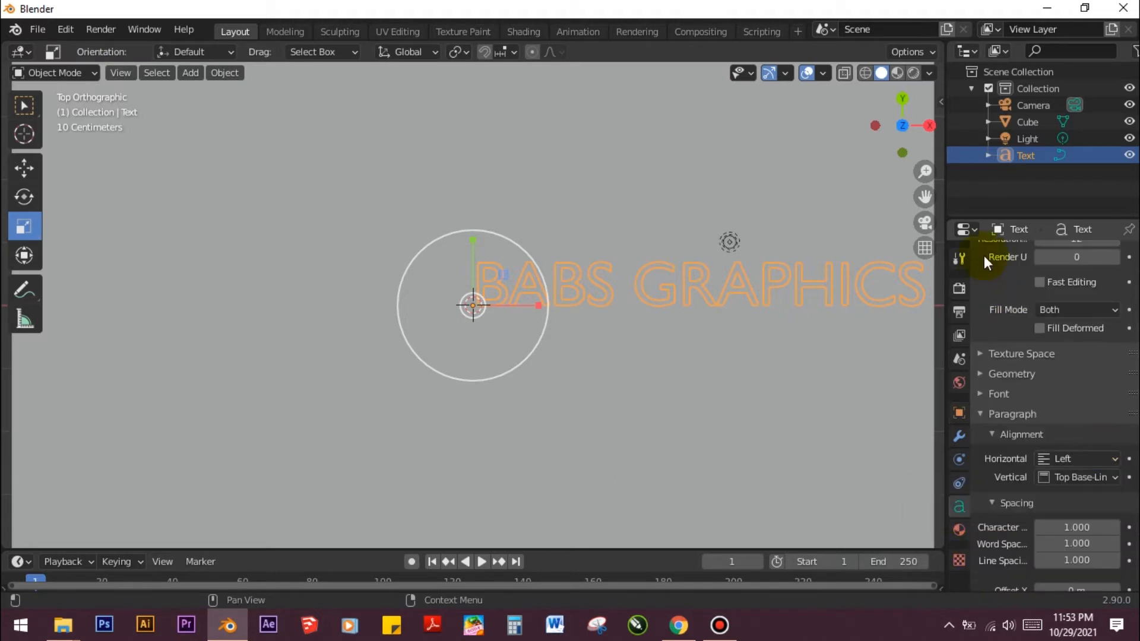
pyautogui.click(991, 396)
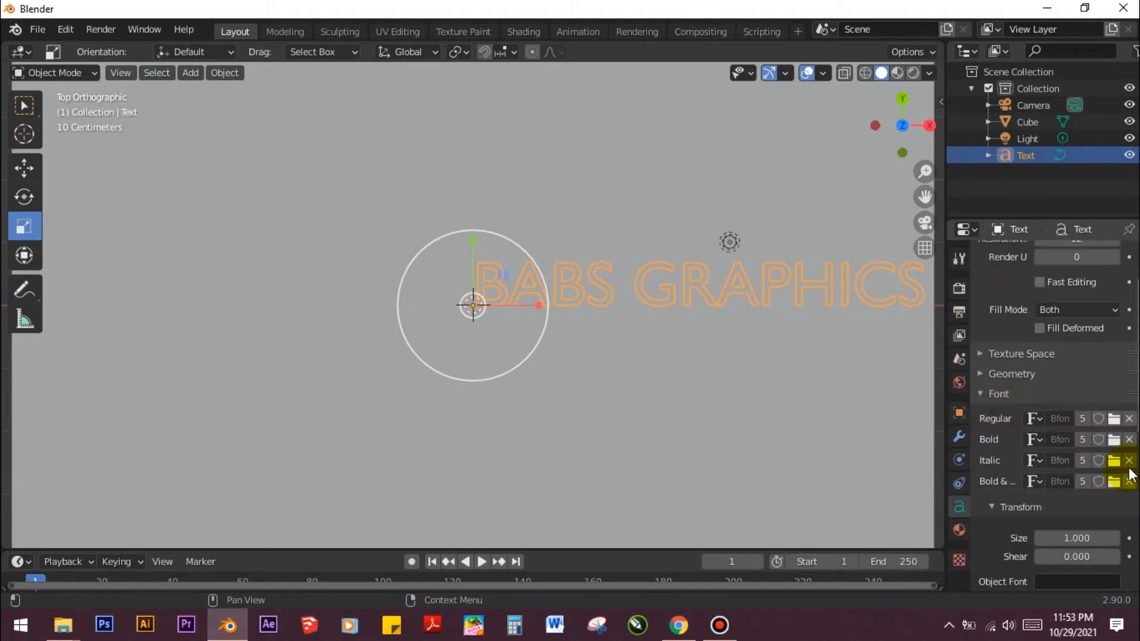
pyautogui.click(1114, 419)
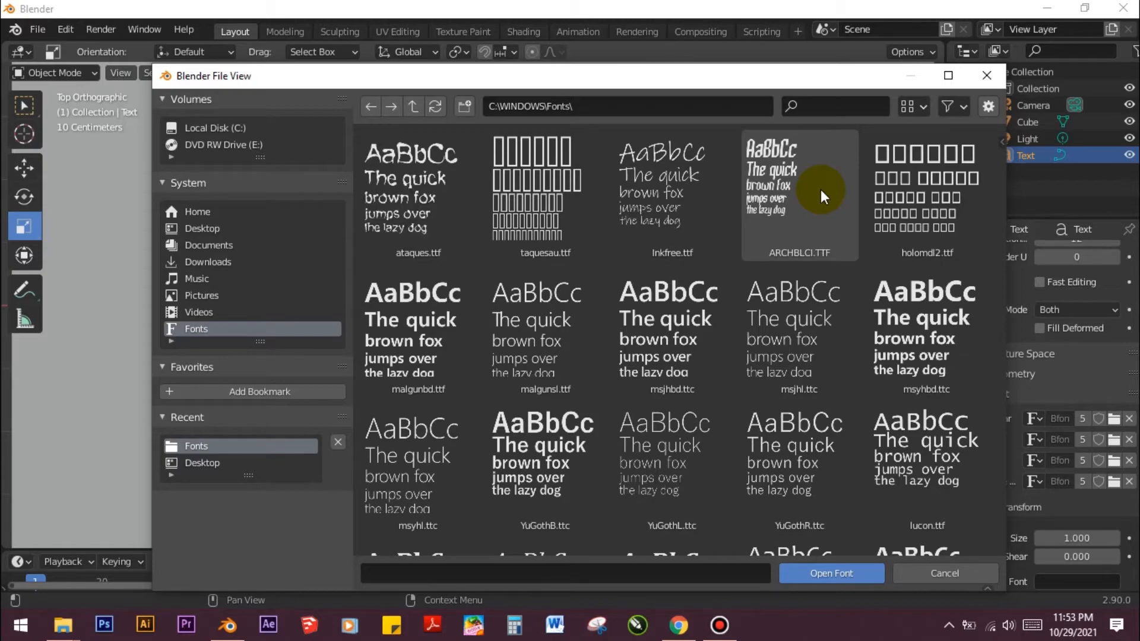
pyautogui.scroll(-10, 731, 341)
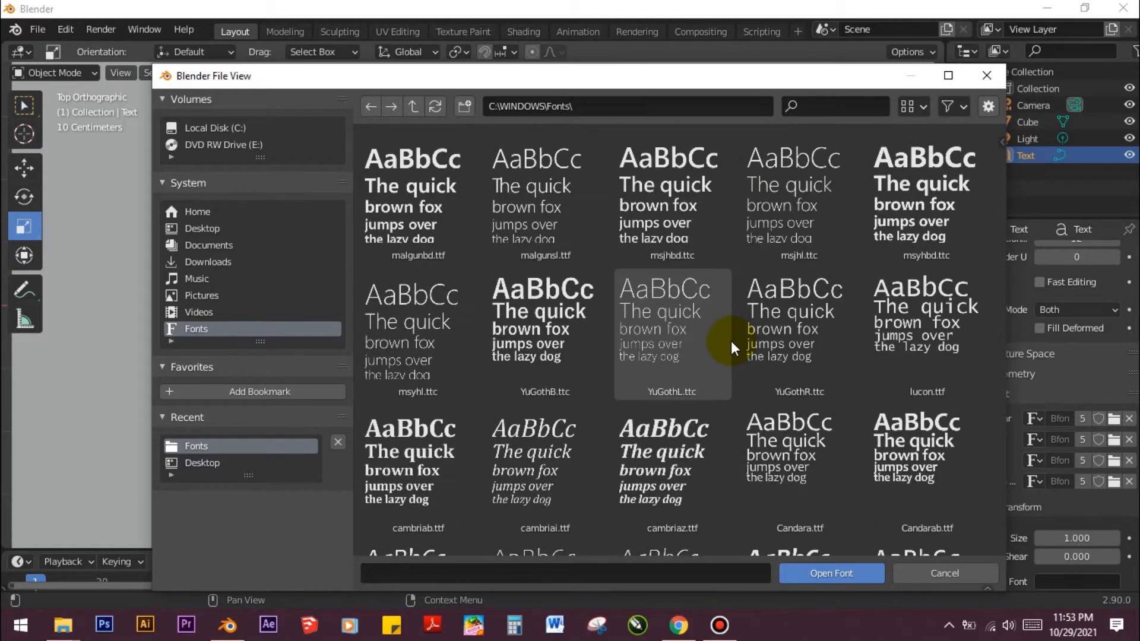
pyautogui.scroll(-15, 752, 366)
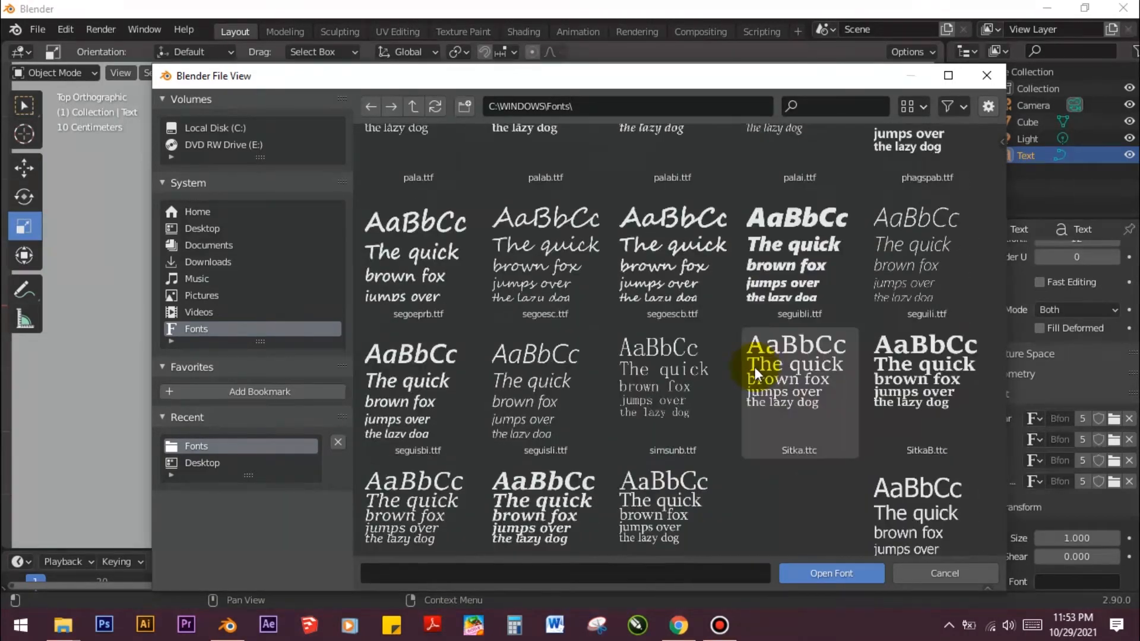
pyautogui.click(780, 252)
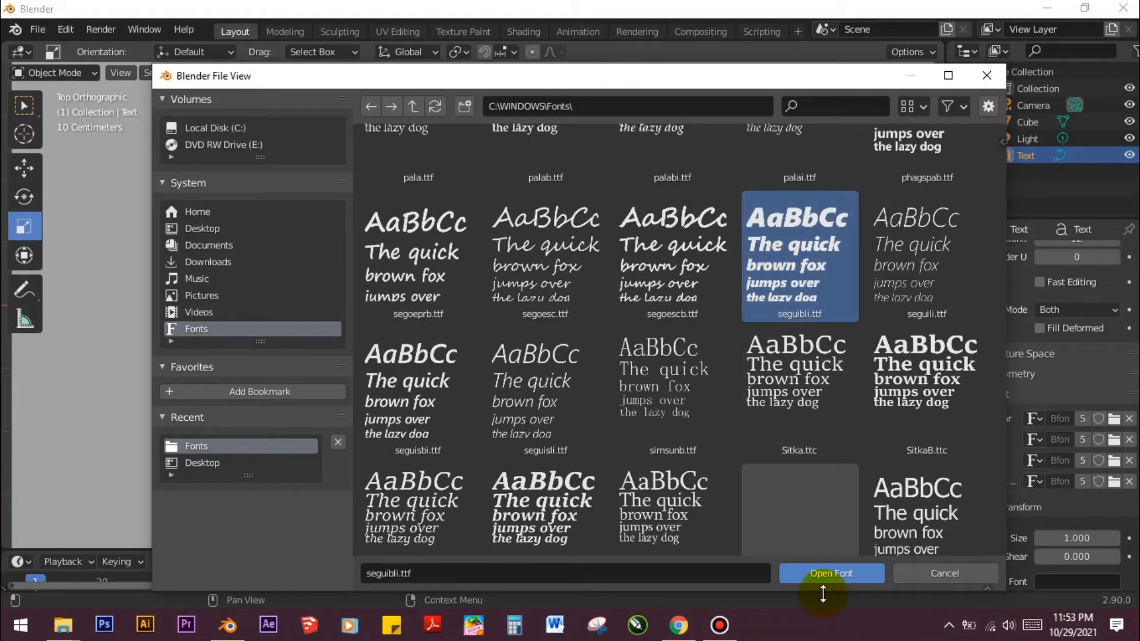
pyautogui.click(826, 576)
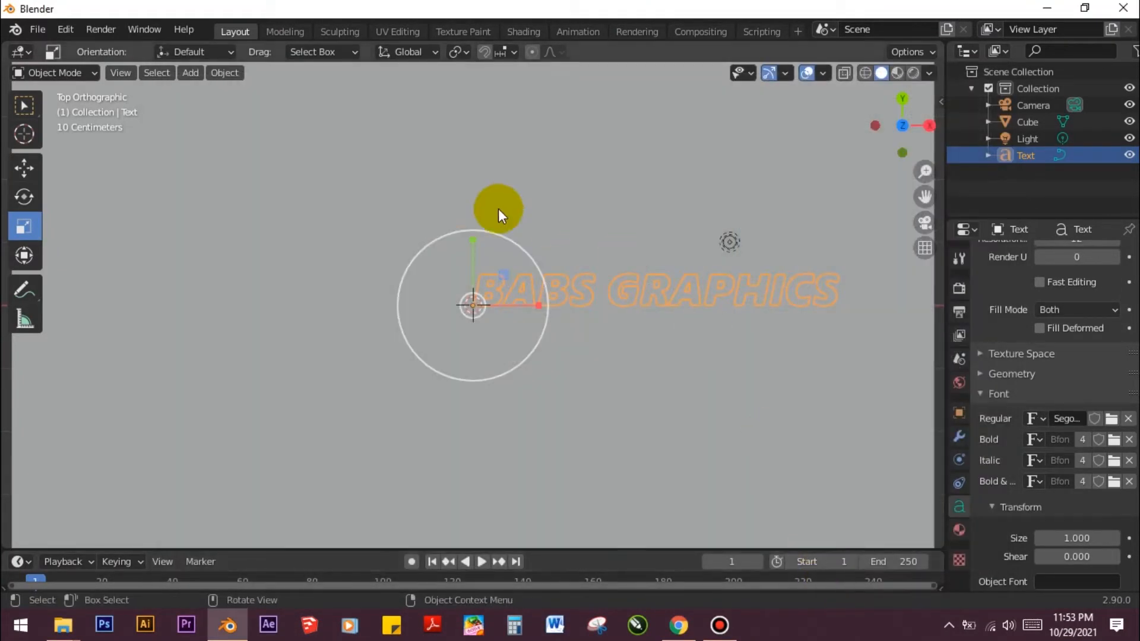
# Scale the text up evenly and move it along the negative X axis so it spans the base
pyautogui.scroll(-1, 388, 235)
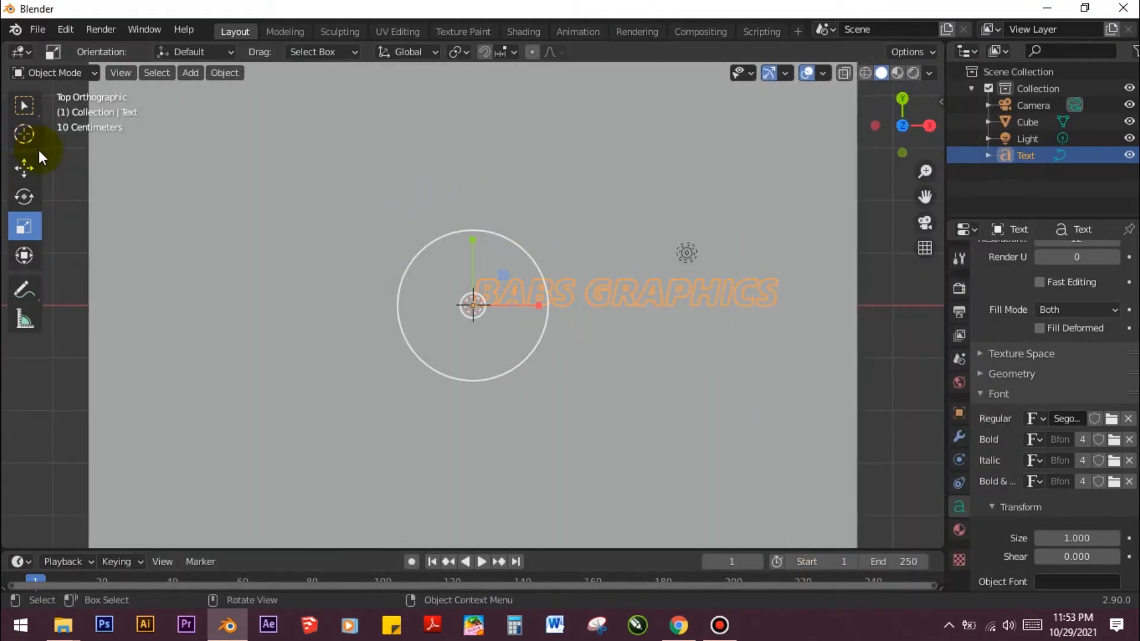
pyautogui.scroll(-3, 308, 235)
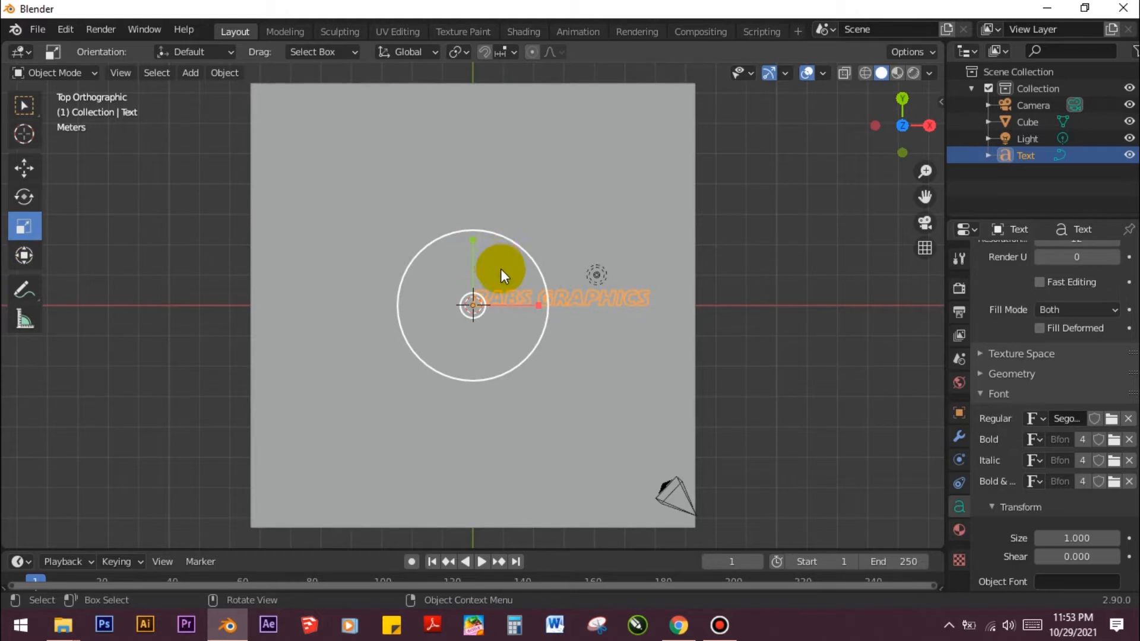
pyautogui.moveTo(504, 273); pyautogui.dragTo(591, 224)
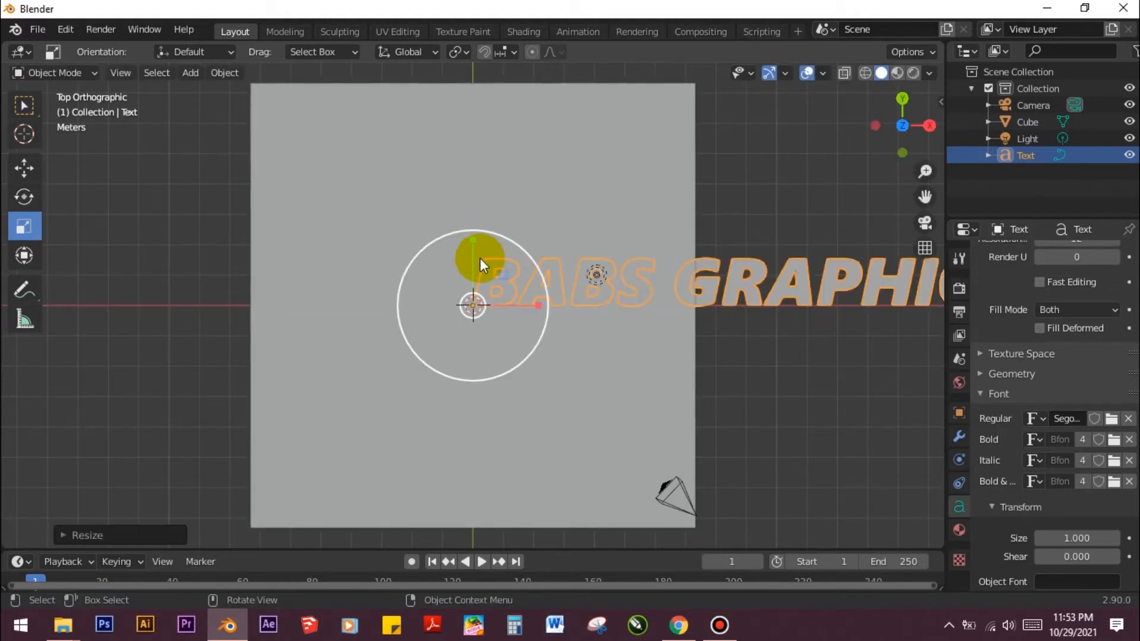
pyautogui.scroll(-2, 480, 258)
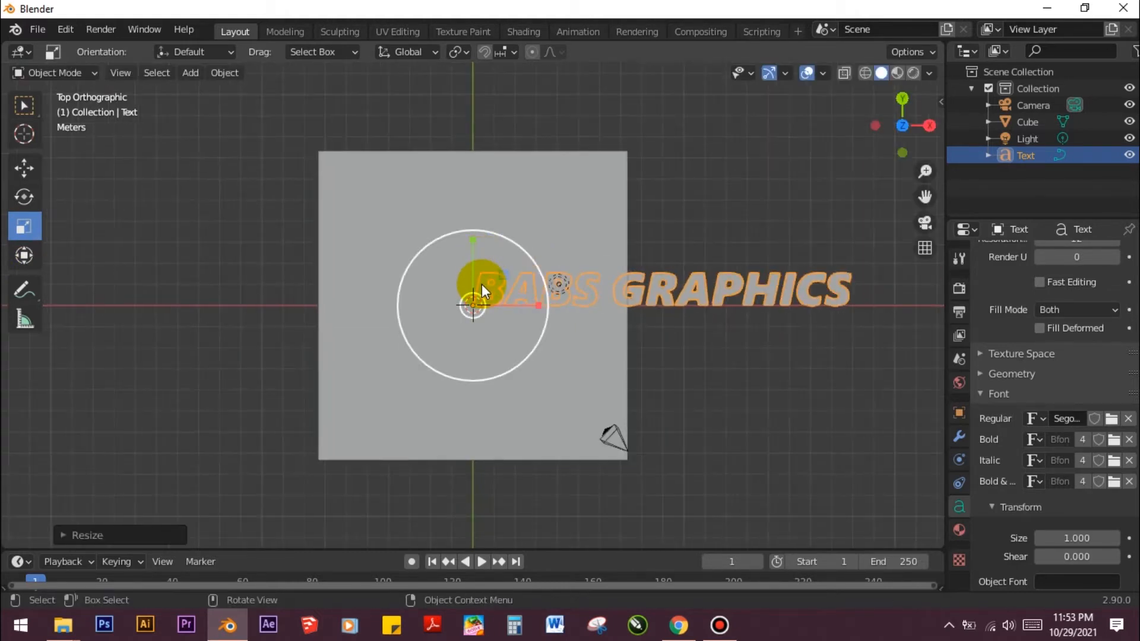
pyautogui.click(23, 171)
pyautogui.moveTo(542, 305); pyautogui.dragTo(359, 305)
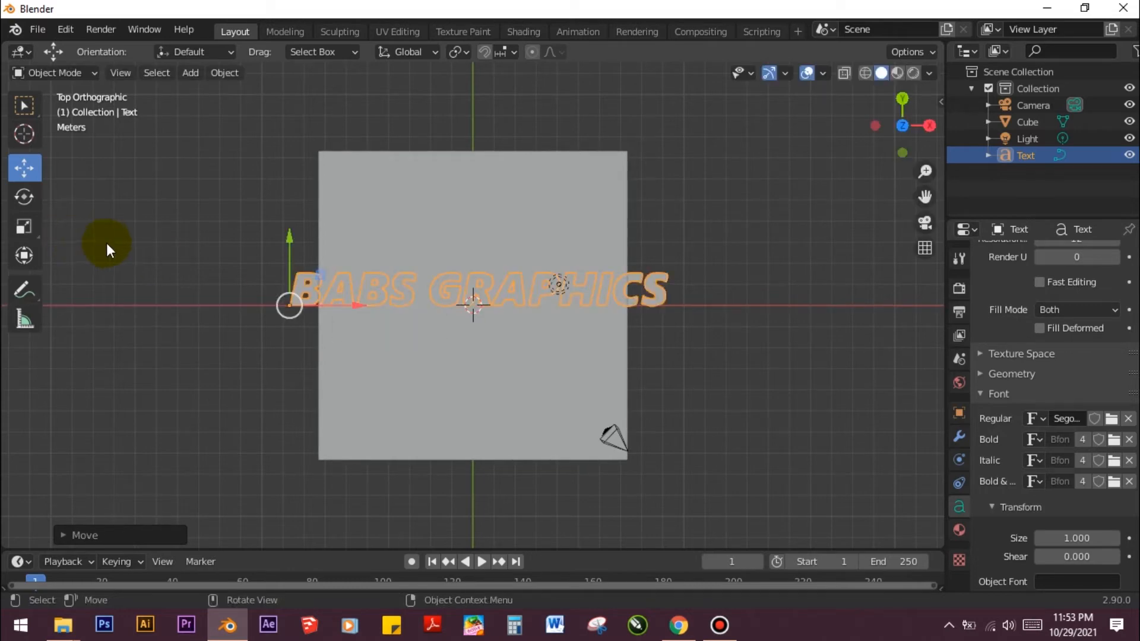
# Break the text into two lines, with "BABS" above "GRAPHICS"
pyautogui.press('Tab')
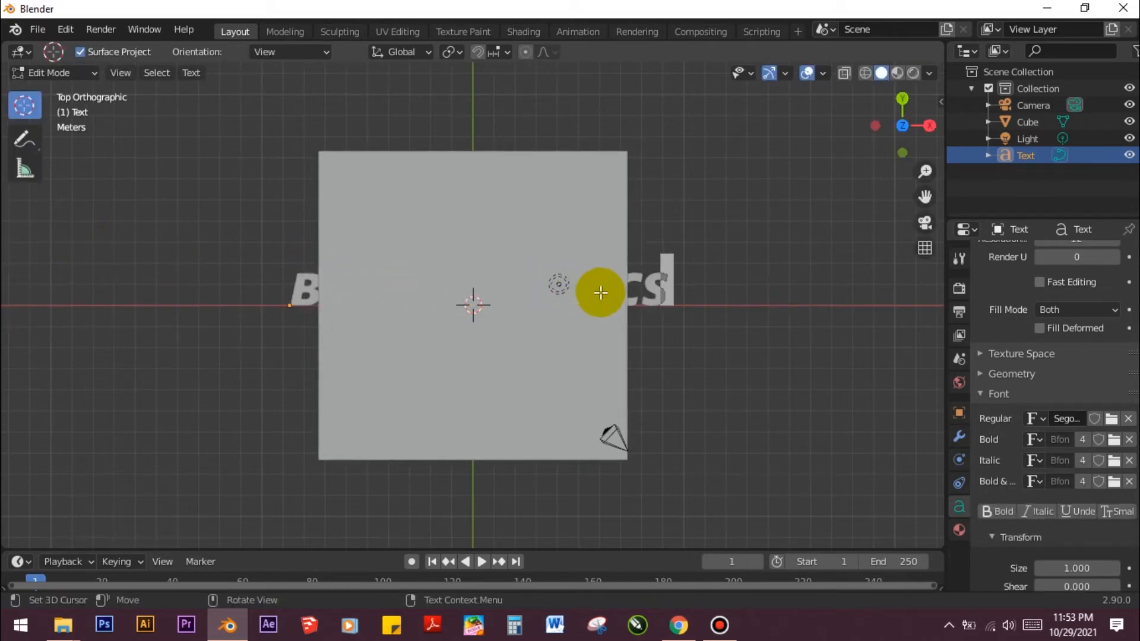
pyautogui.press('Left')
pyautogui.press('Left')
pyautogui.press('Left')
pyautogui.press('Left')
pyautogui.press('Left')
pyautogui.press('Left')
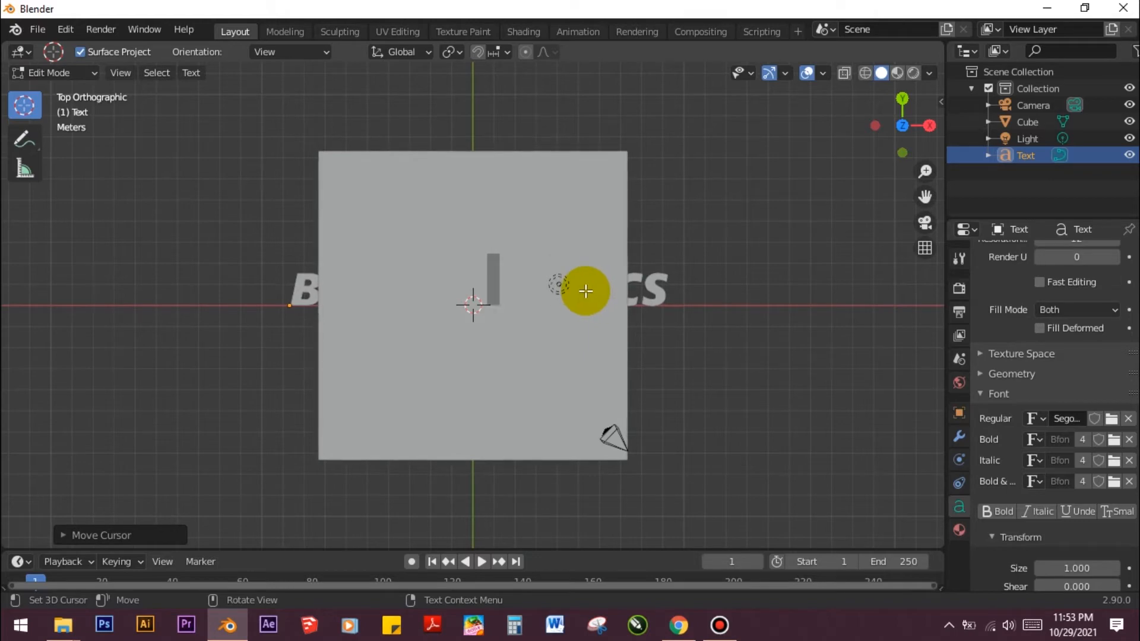
pyautogui.press('Left')
pyautogui.press('Return')
pyautogui.press('BackSpace')
pyautogui.press('Left')
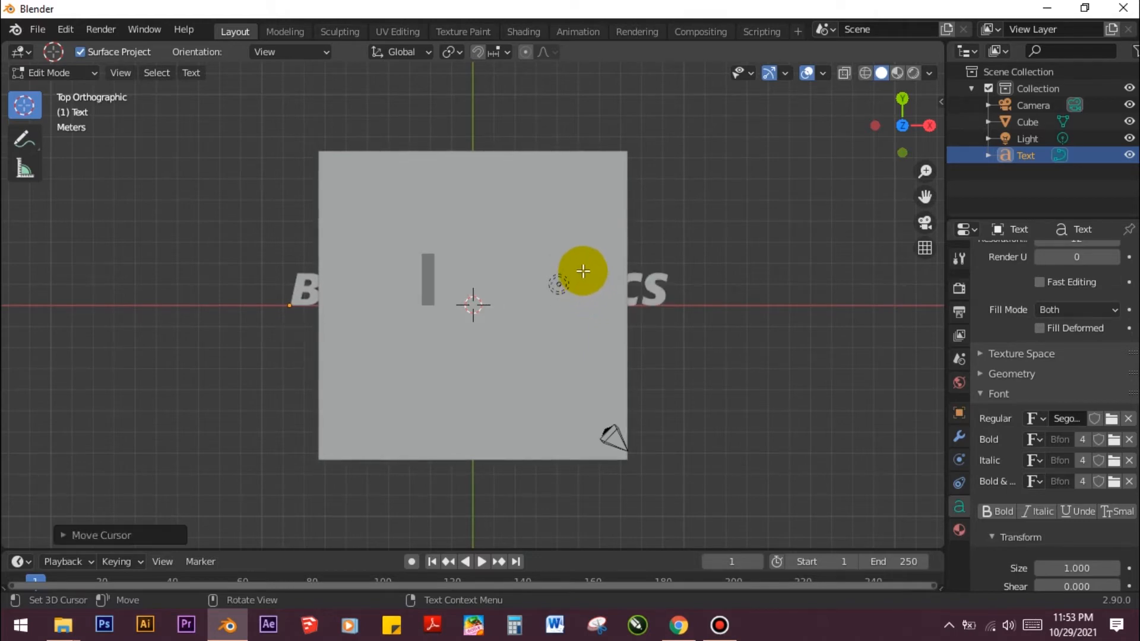
pyautogui.press('Return')
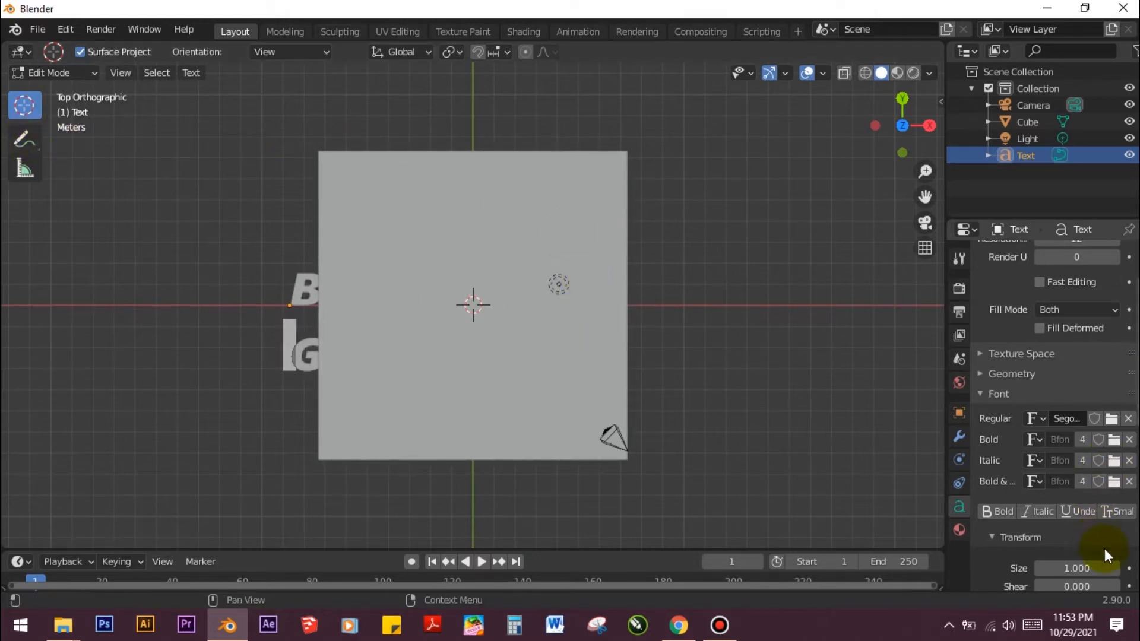
# Set the text's horizontal paragraph alignment to Center
pyautogui.scroll(-8, 1070, 496)
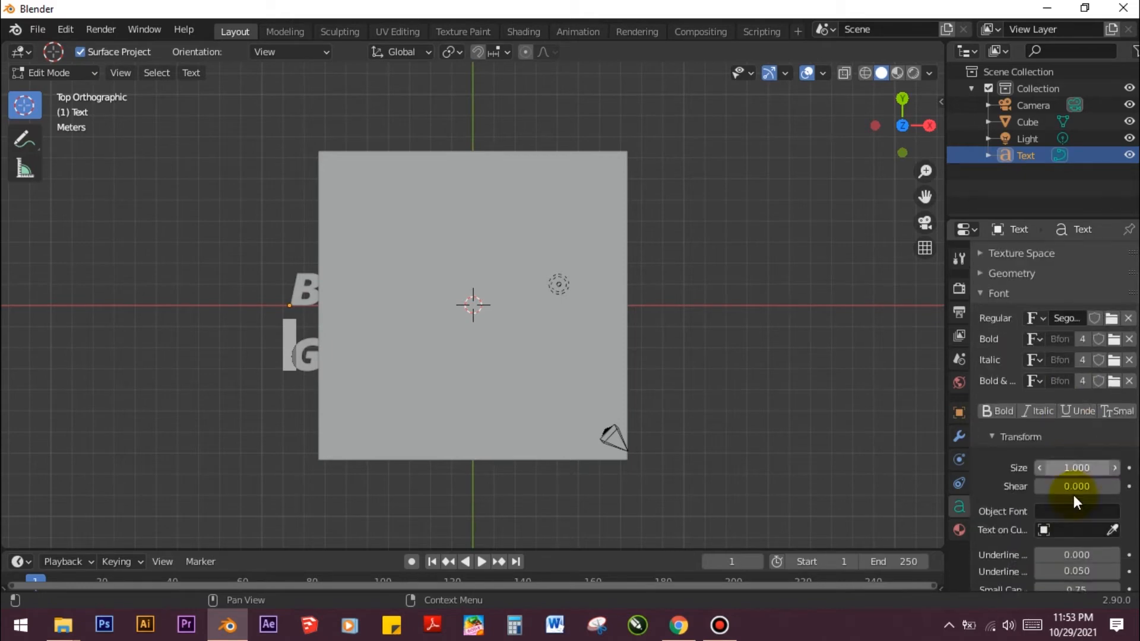
pyautogui.click(1072, 564)
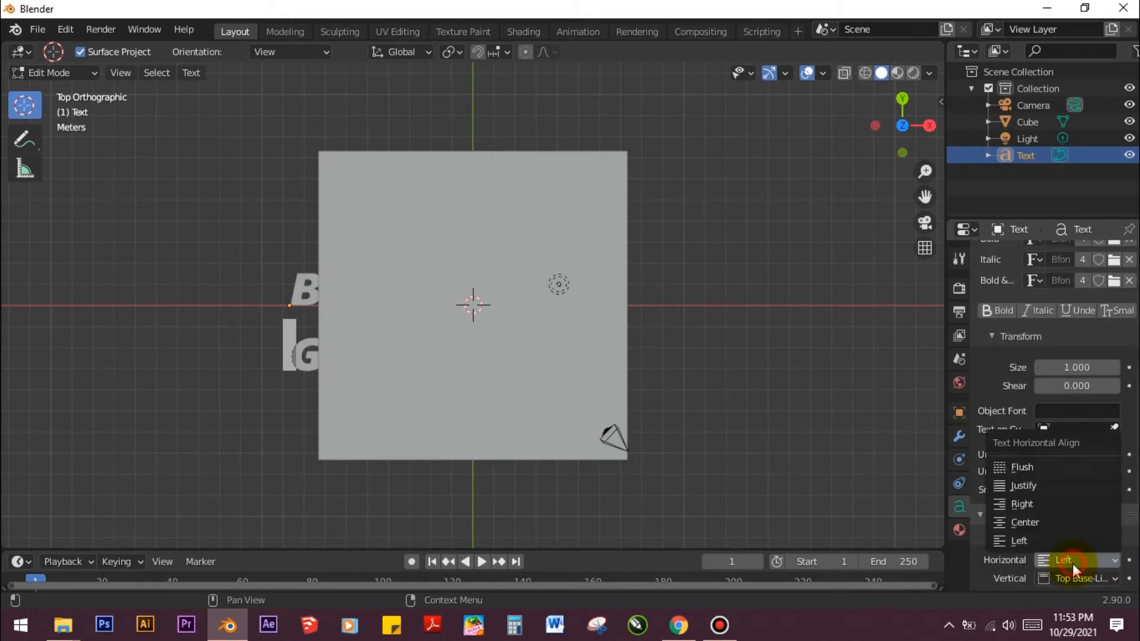
pyautogui.click(1022, 522)
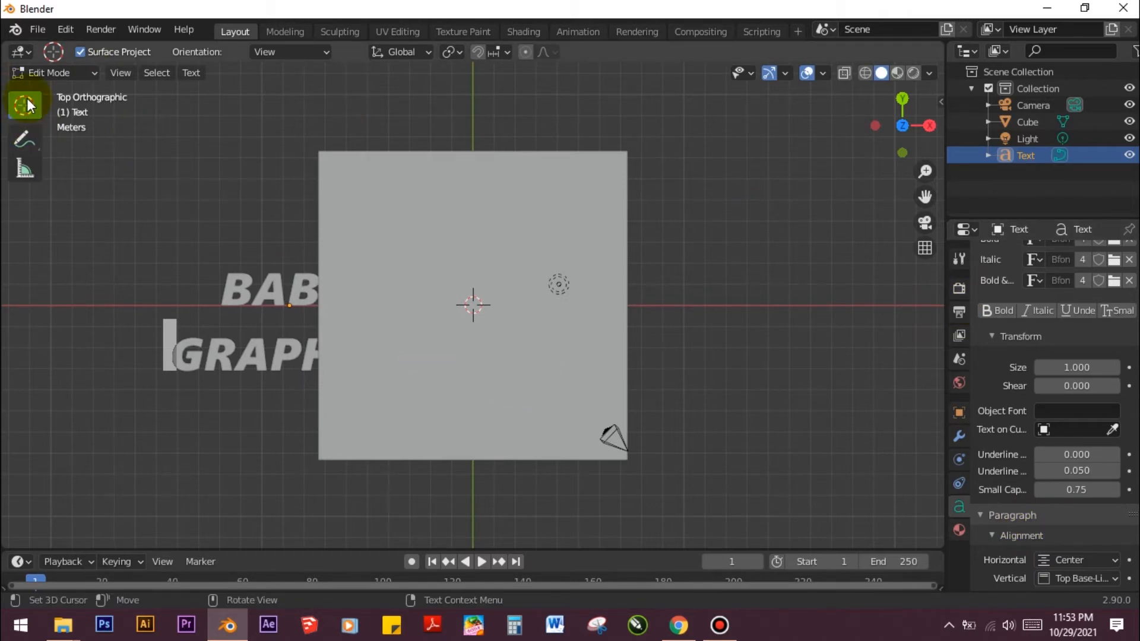
# Return to Object Mode and move the text along the negative X axis until it is clear of the base
pyautogui.click(38, 67)
pyautogui.click(46, 89)
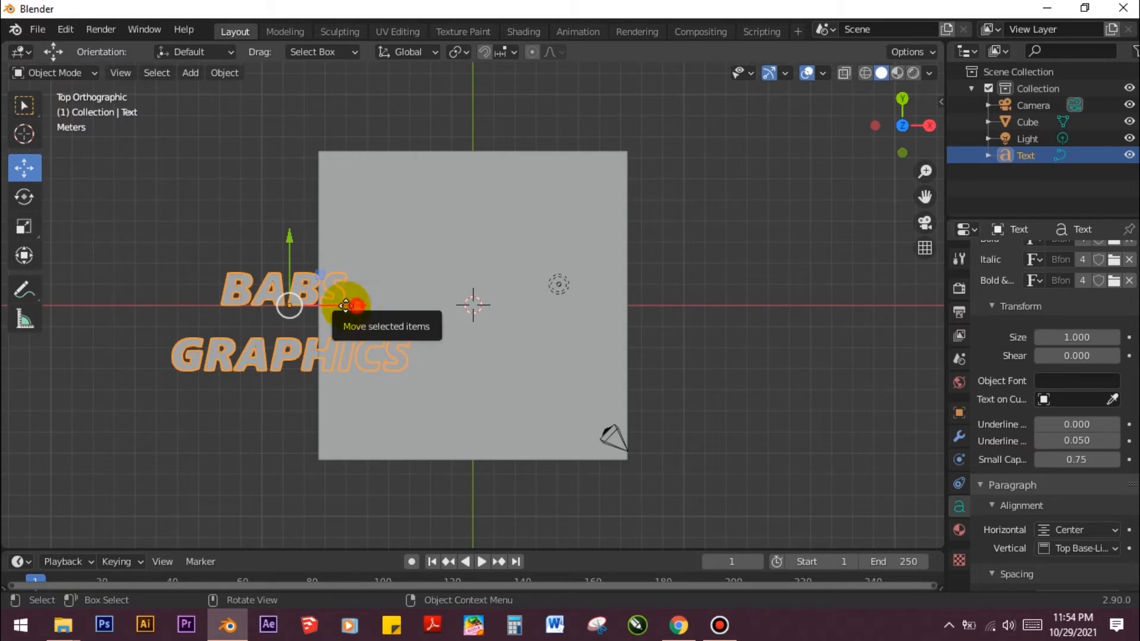
pyautogui.moveTo(351, 304); pyautogui.dragTo(237, 309)
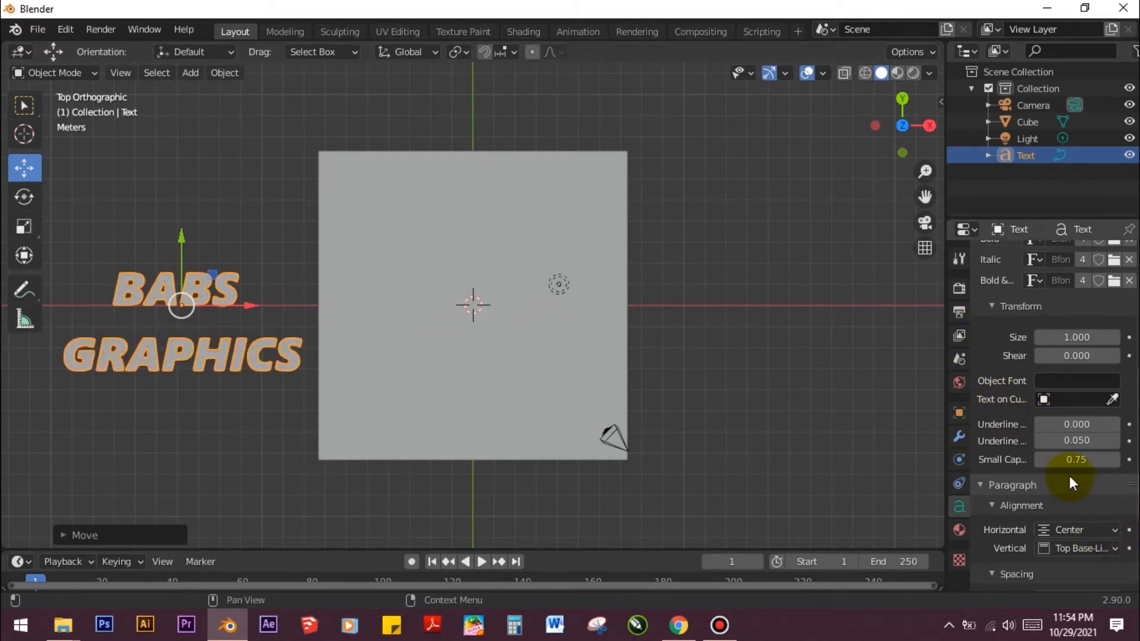
# Reduce the text's word spacing to 0.000 in the paragraph spacing settings
pyautogui.scroll(-4, 1028, 526)
pyautogui.click(1039, 517)
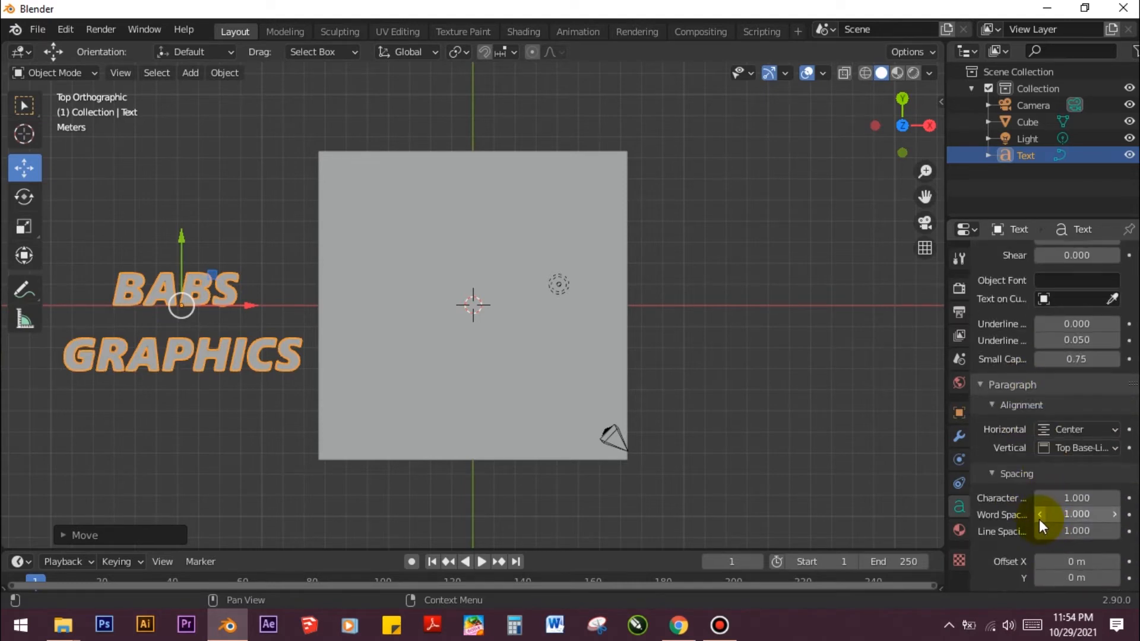
pyautogui.click(1039, 518)
pyautogui.click(1039, 514)
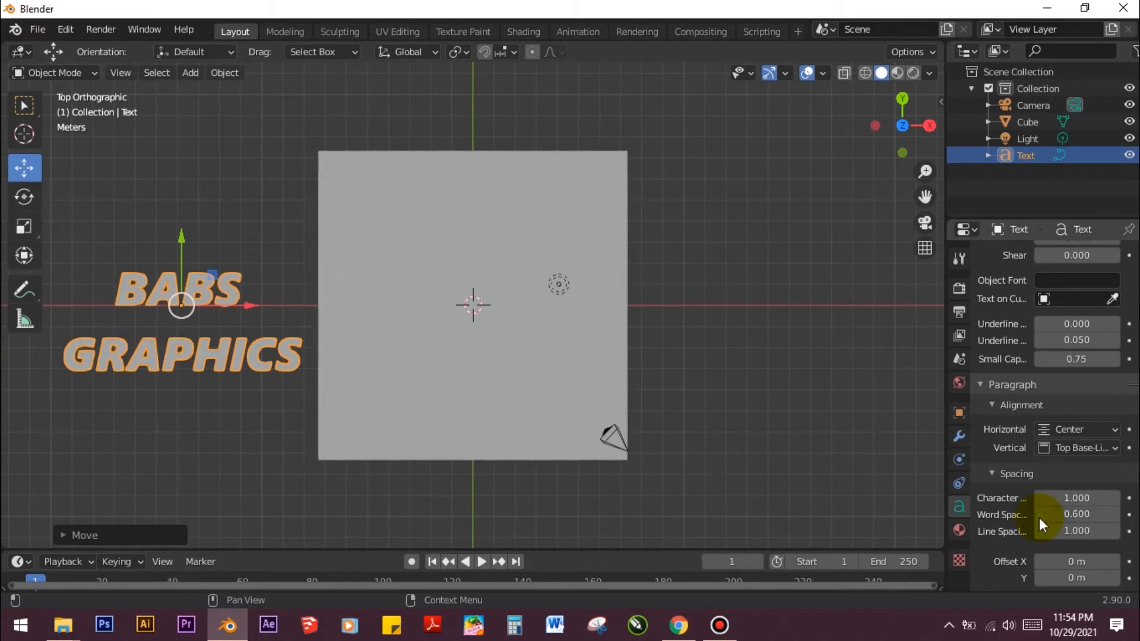
pyautogui.click(1038, 514)
pyautogui.click(1039, 514)
pyautogui.click(1039, 514)
pyautogui.click(1039, 514)
pyautogui.click(1038, 516)
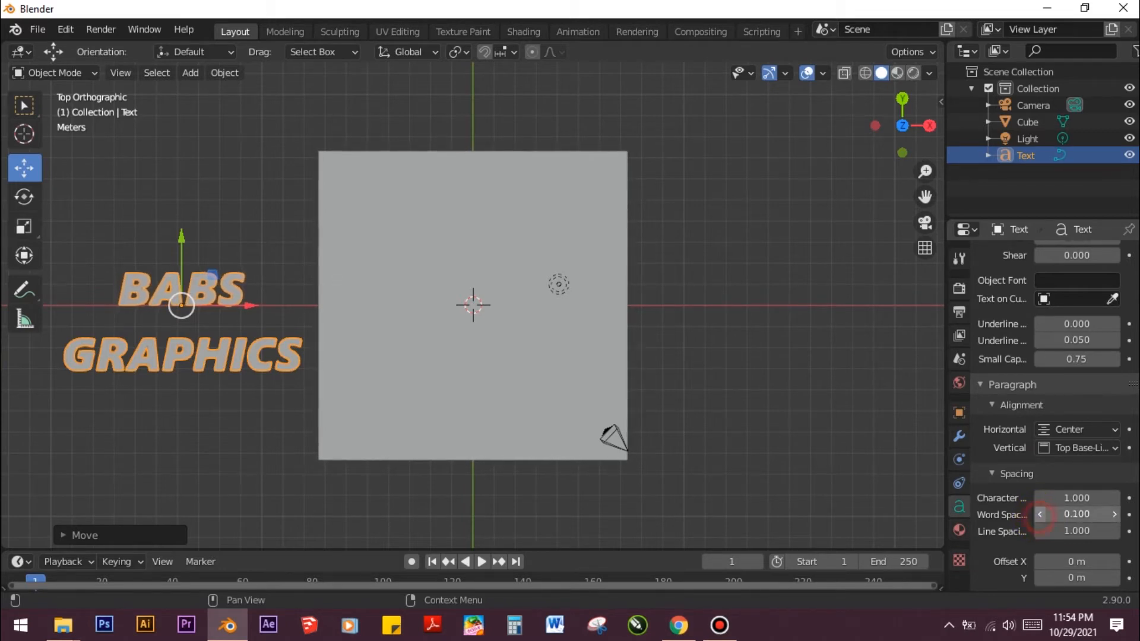
pyautogui.click(1039, 515)
pyautogui.click(1040, 515)
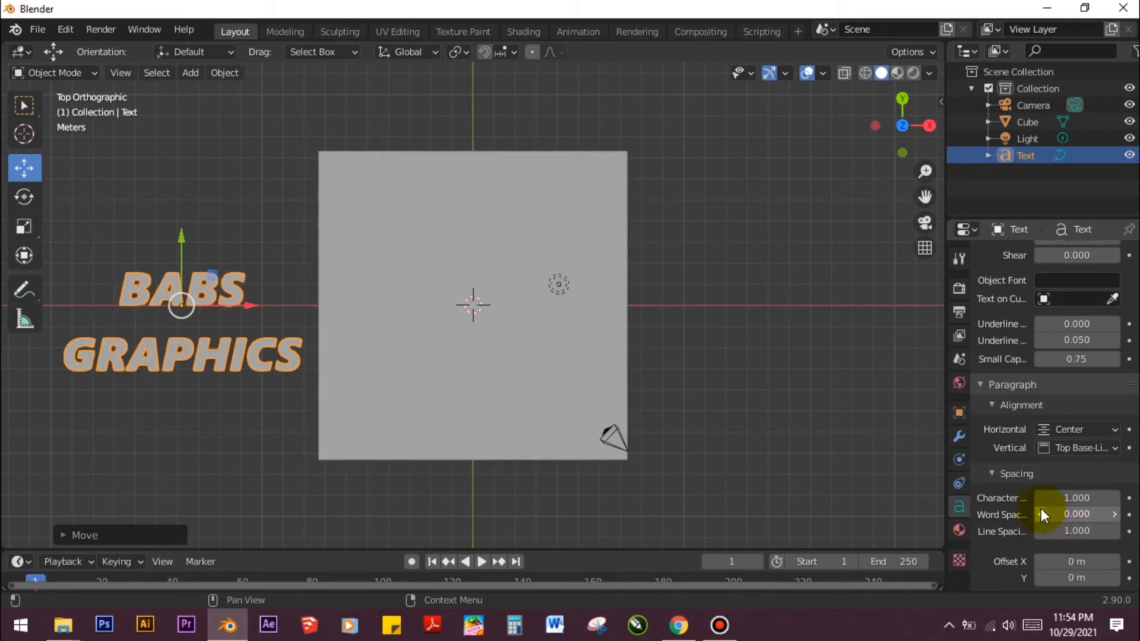
# Tighten the text's line spacing to 0.600 to bring the two lines closer together
pyautogui.click(1039, 531)
pyautogui.click(1038, 531)
pyautogui.click(1039, 531)
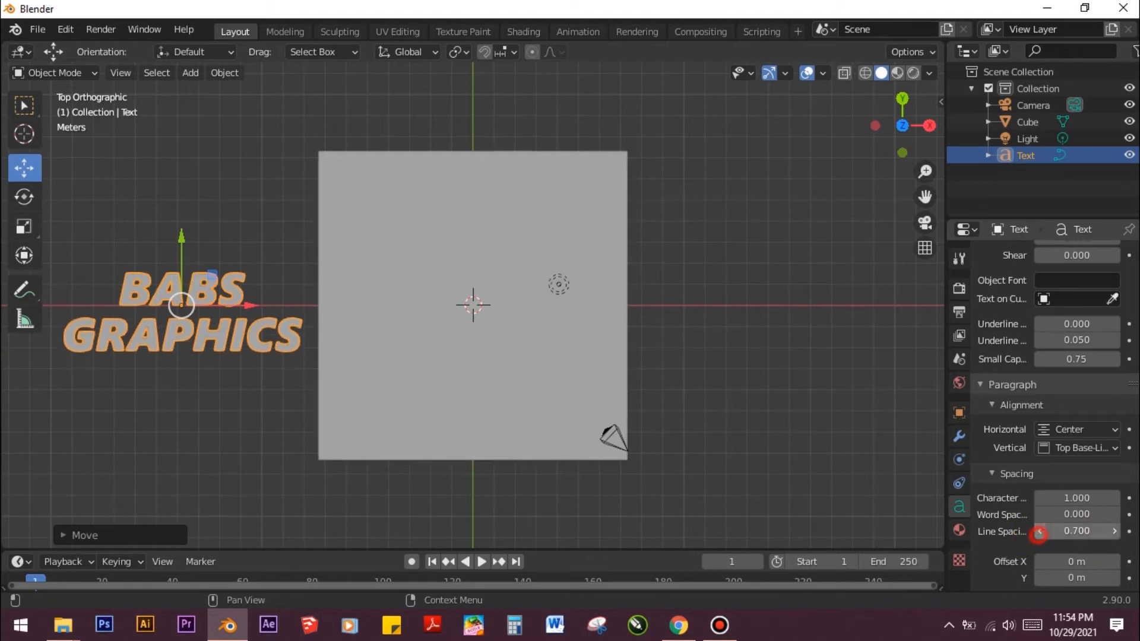
pyautogui.click(1039, 531)
# Try a line spacing of 0.500 on the text, then restore it to 0.600
pyautogui.scroll(1, 59, 330)
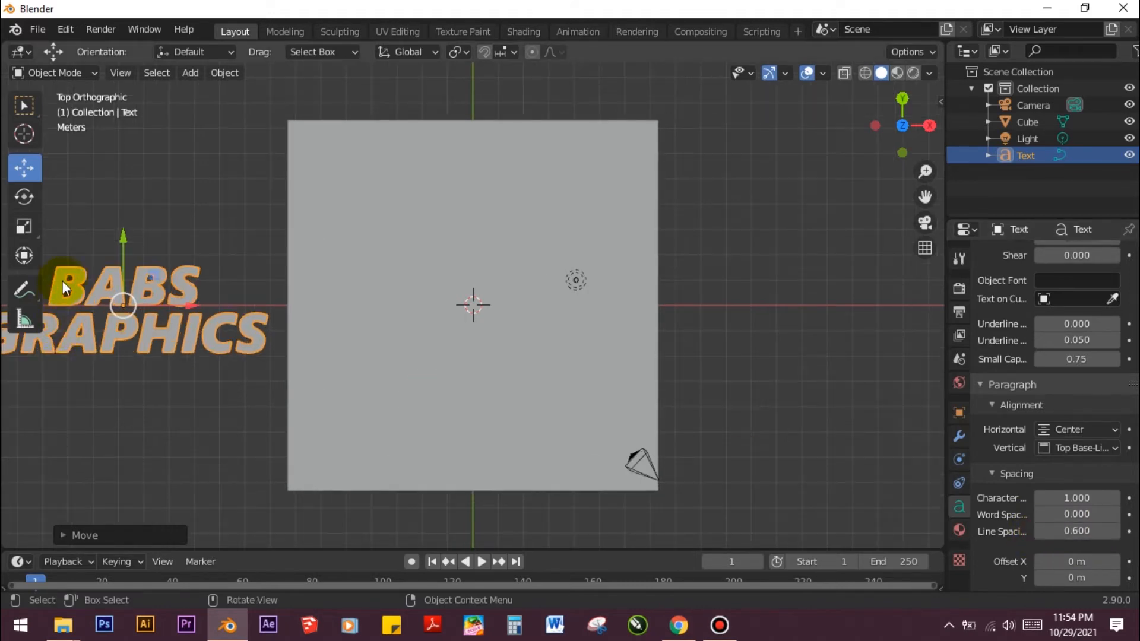
pyautogui.scroll(-2, 323, 351)
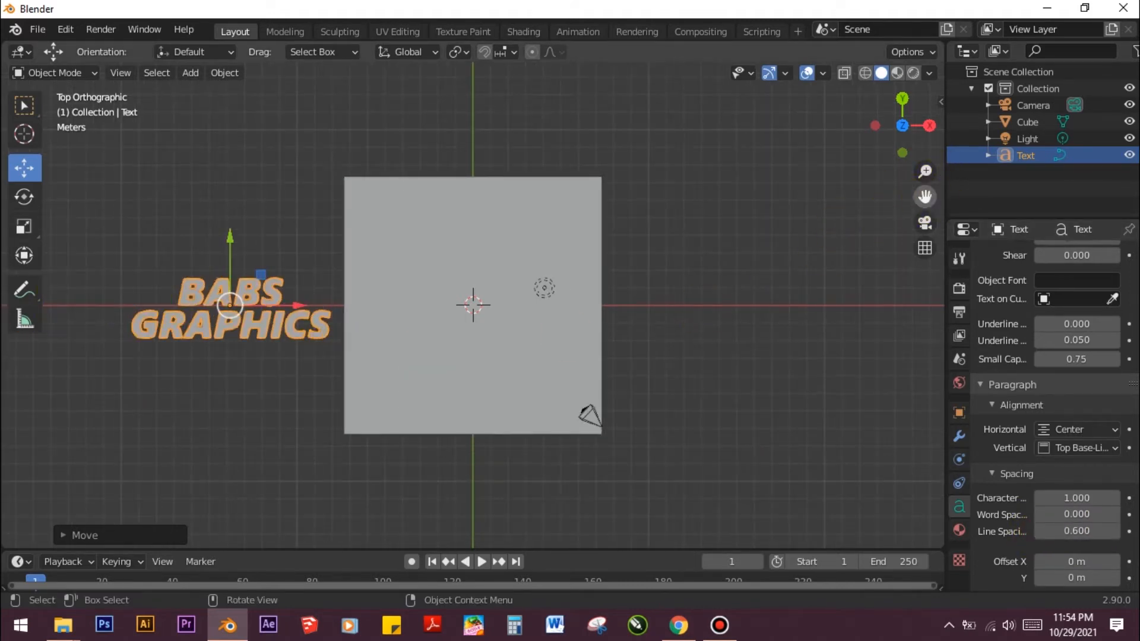
pyautogui.moveTo(925, 197); pyautogui.dragTo(595, 210)
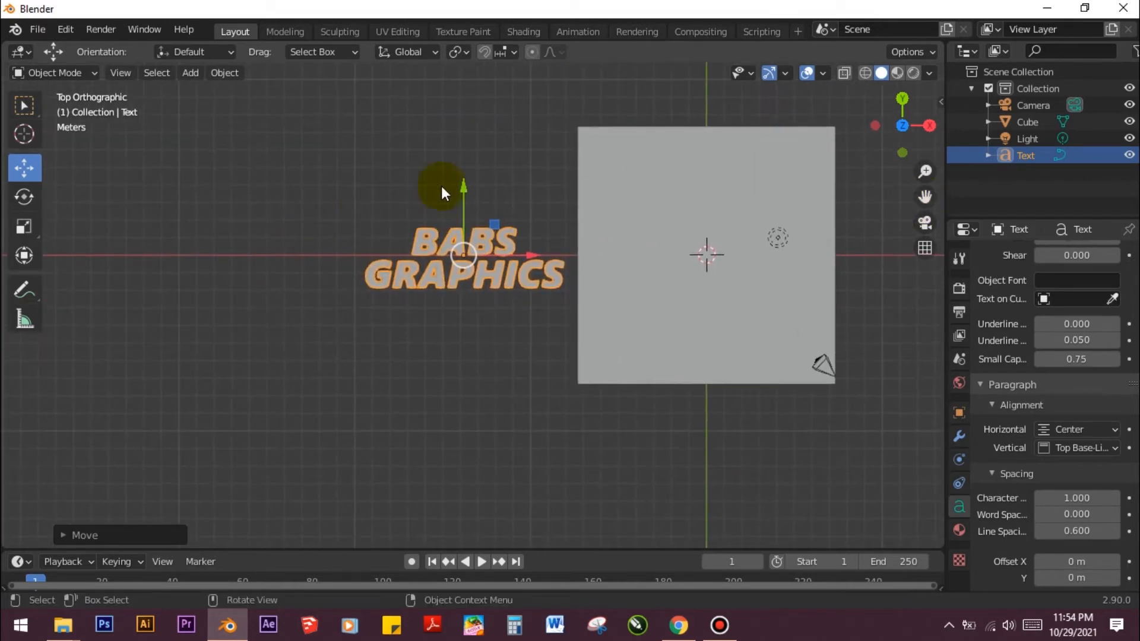
pyautogui.scroll(6, 440, 187)
pyautogui.scroll(-1, 469, 201)
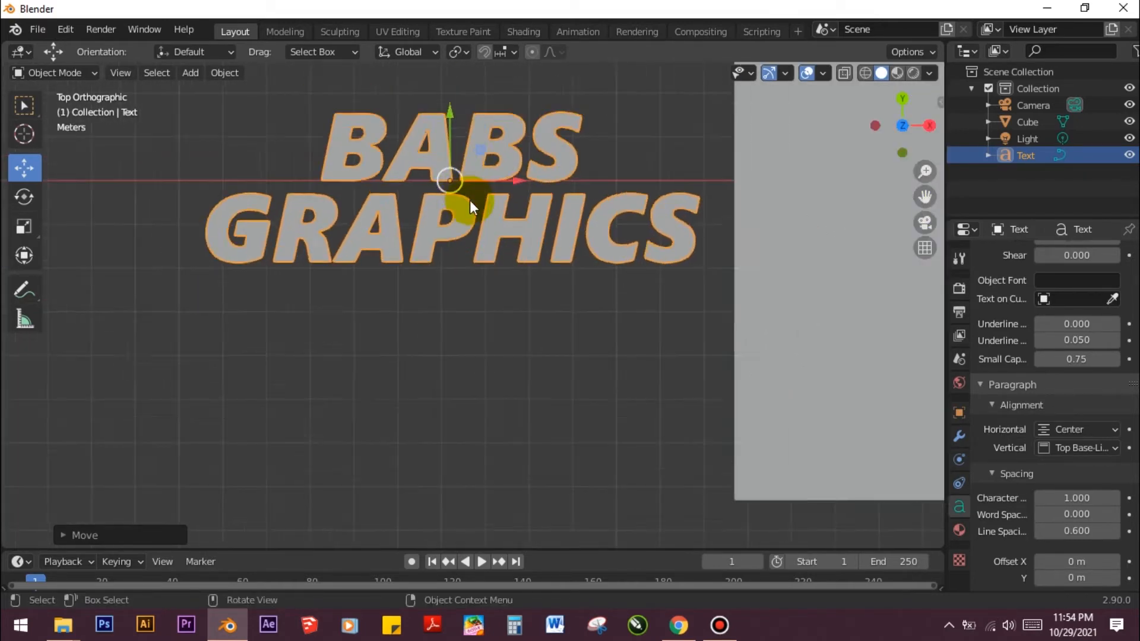
pyautogui.scroll(-1, 469, 201)
pyautogui.moveTo(929, 196); pyautogui.dragTo(924, 311)
pyautogui.scroll(1, 569, 173)
pyautogui.scroll(1, 545, 185)
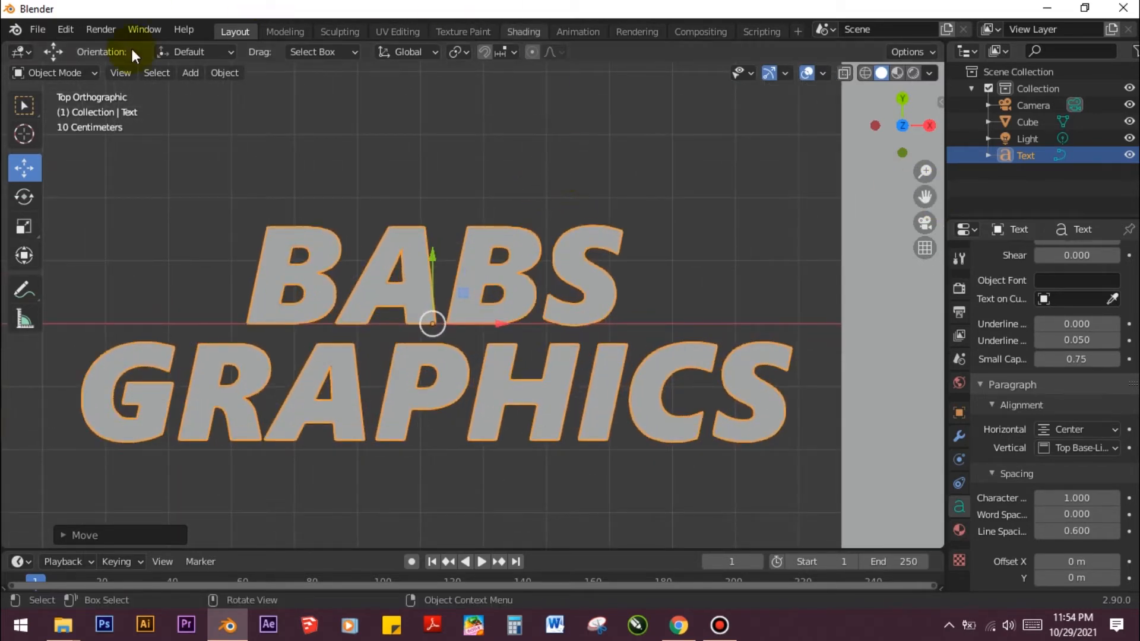
pyautogui.click(1041, 532)
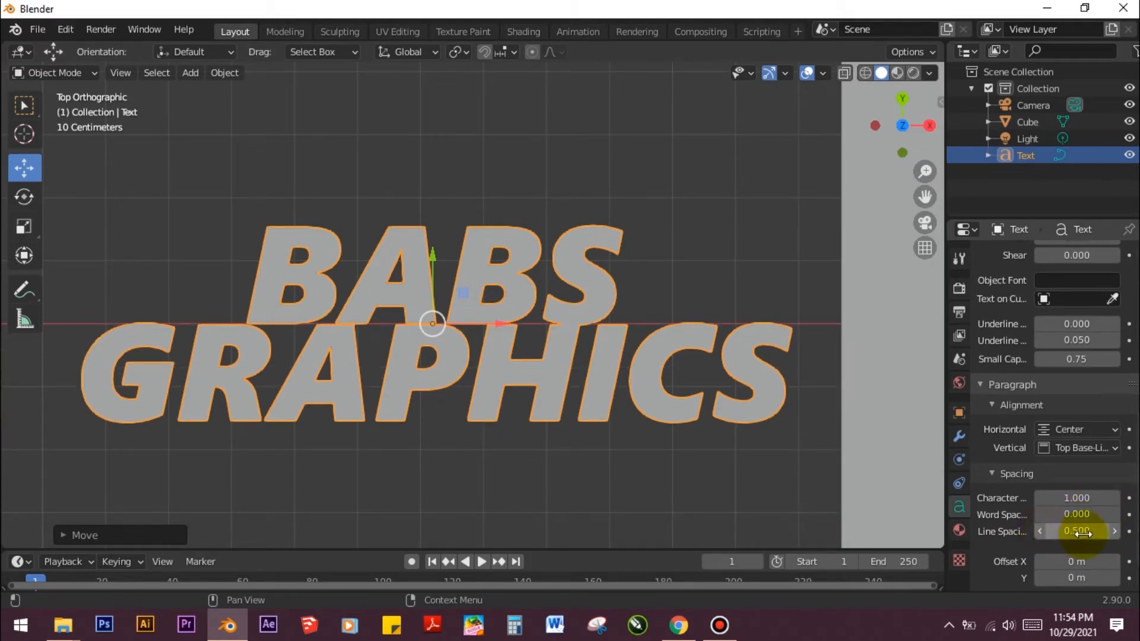
pyautogui.click(1114, 532)
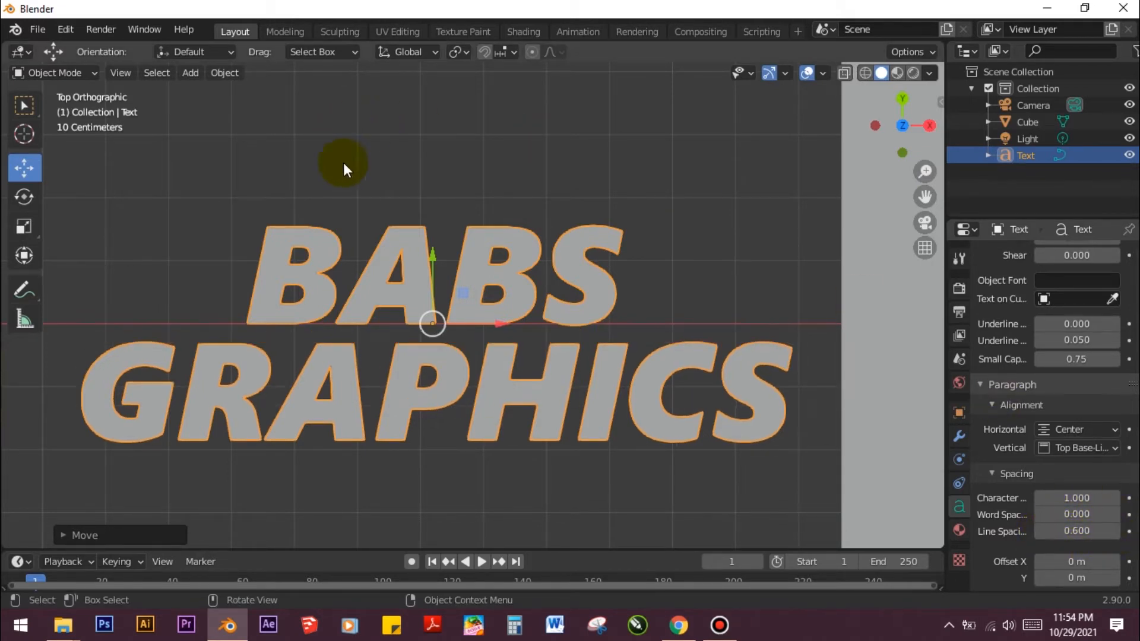
# Try a character spacing of 0.900 and a word spacing of 0.200, restoring them to 1.000 and 0.000
pyautogui.click(1040, 498)
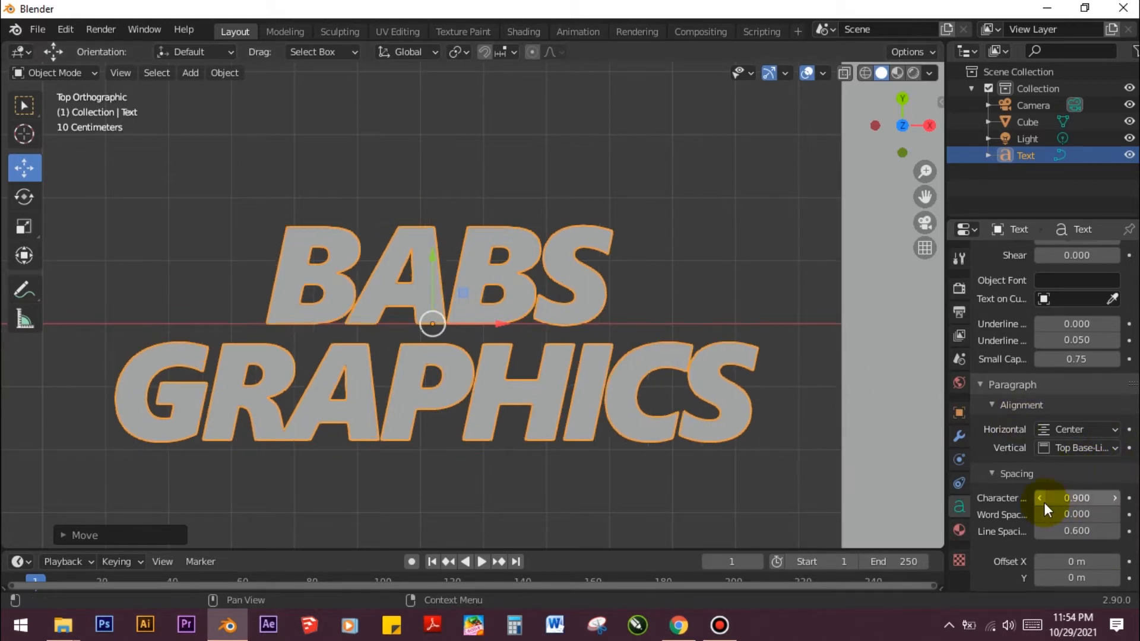
pyautogui.click(1114, 498)
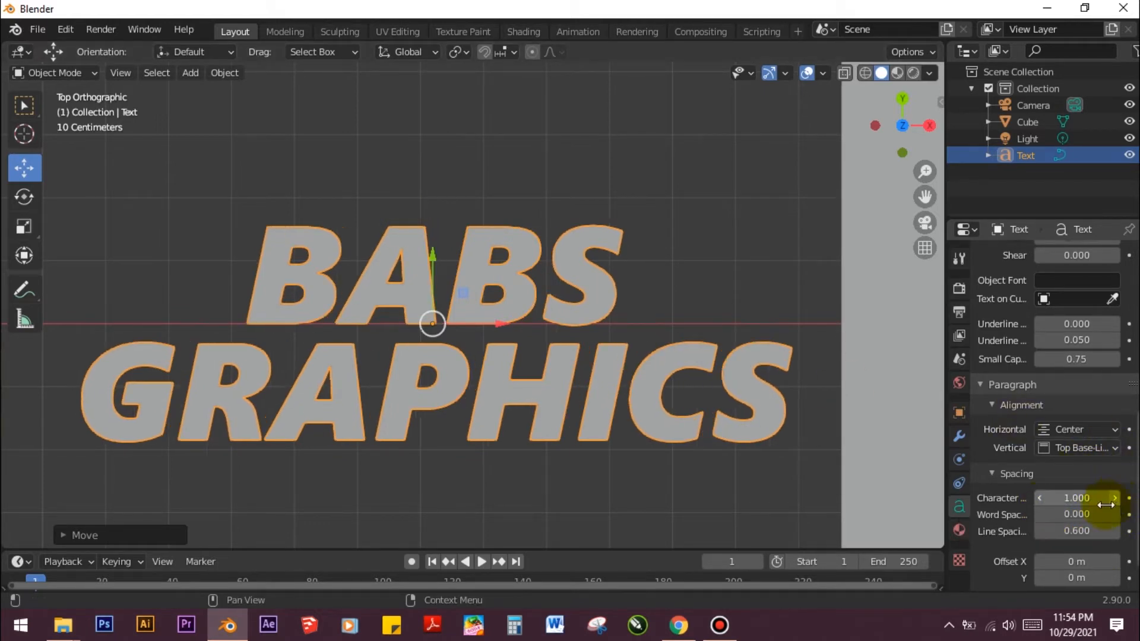
pyautogui.click(1041, 516)
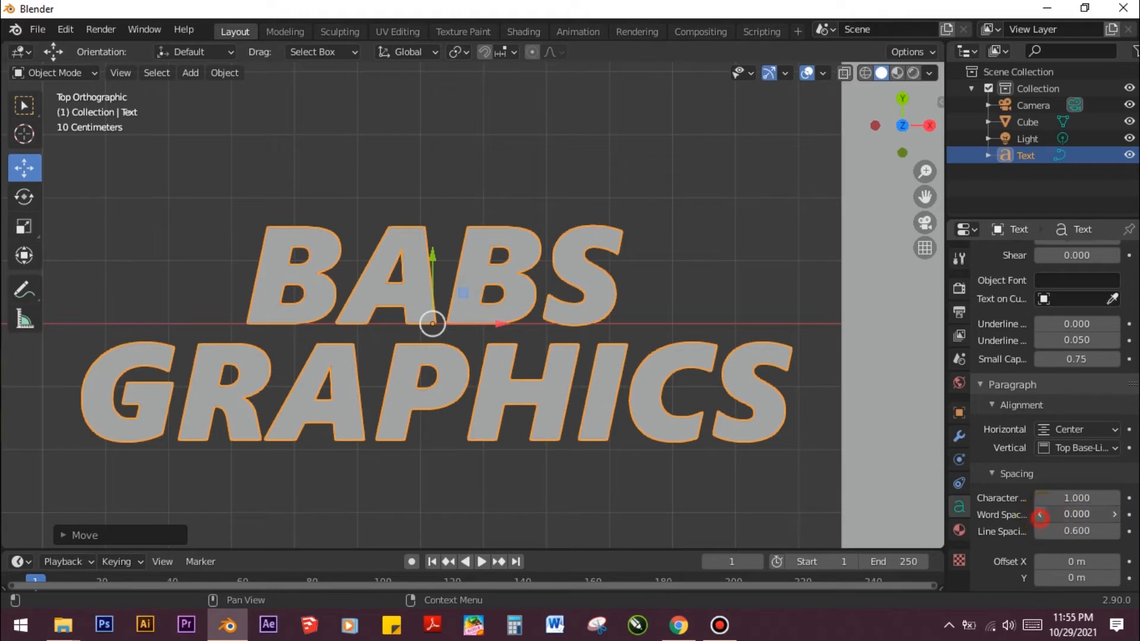
pyautogui.click(1113, 514)
pyautogui.click(1113, 514)
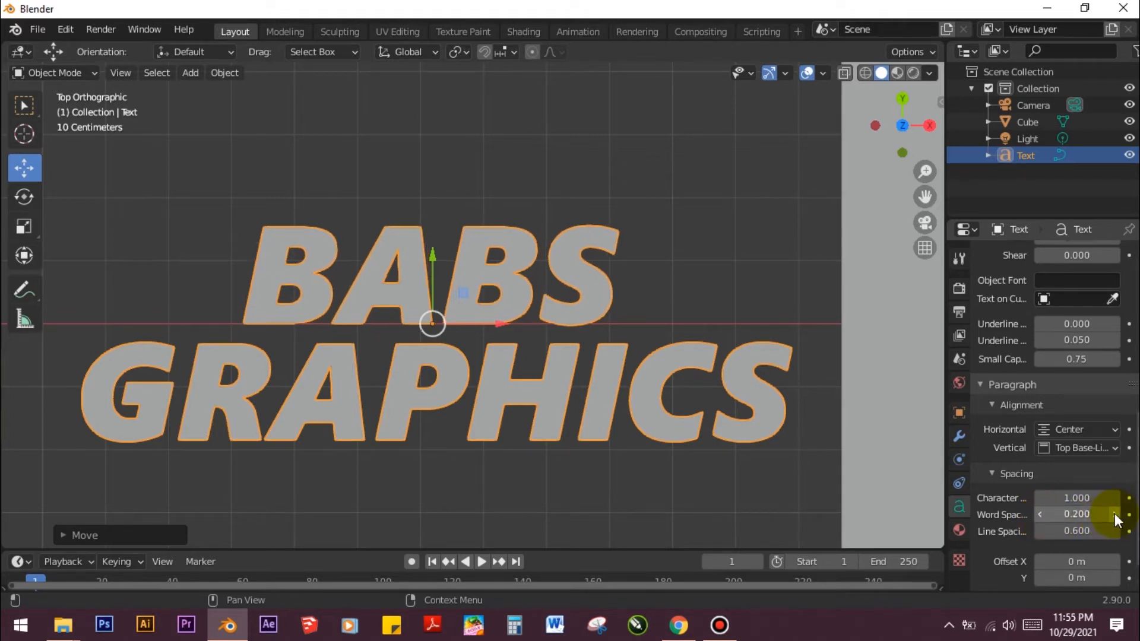
pyautogui.click(1041, 514)
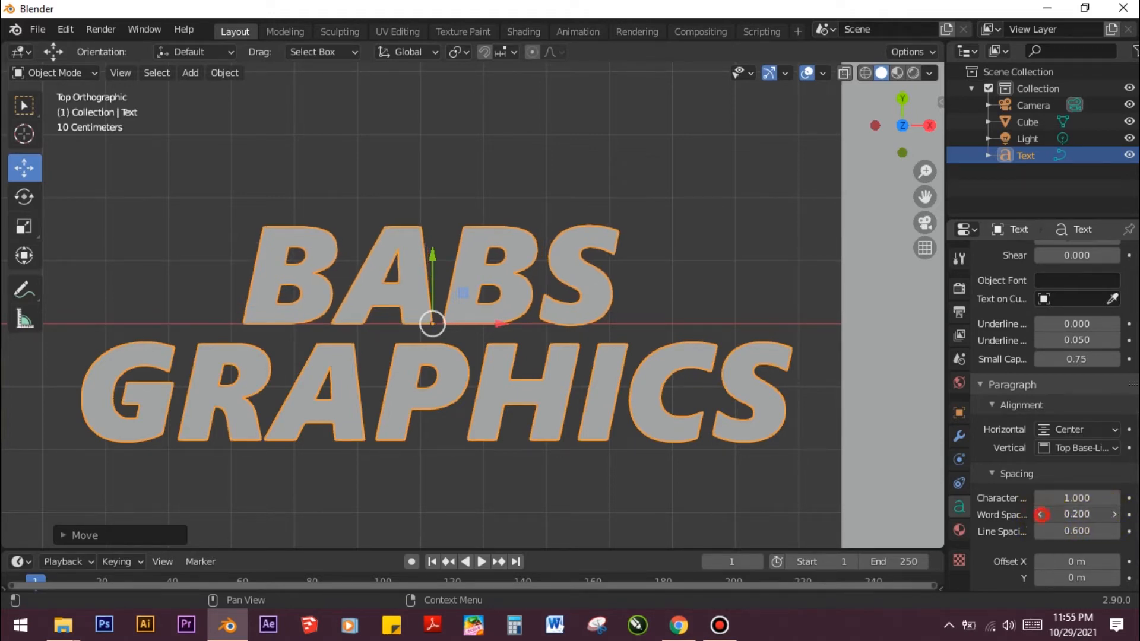
pyautogui.click(1041, 514)
pyautogui.click(1041, 514)
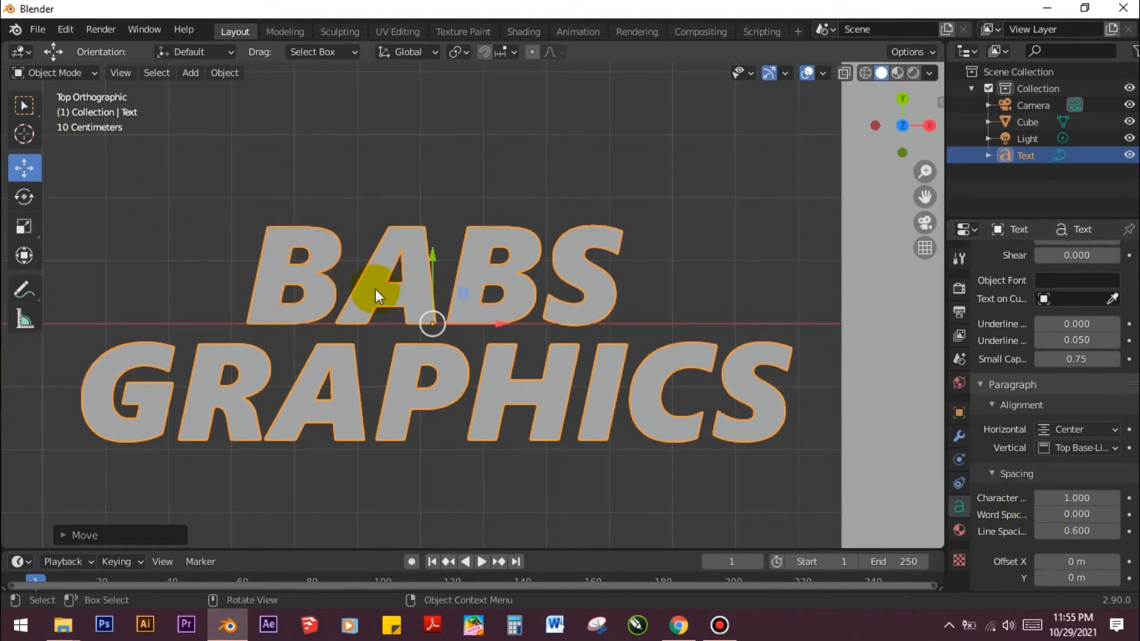
# Move the text along the positive X axis until its origin is centred on the base
pyautogui.scroll(-5, 379, 289)
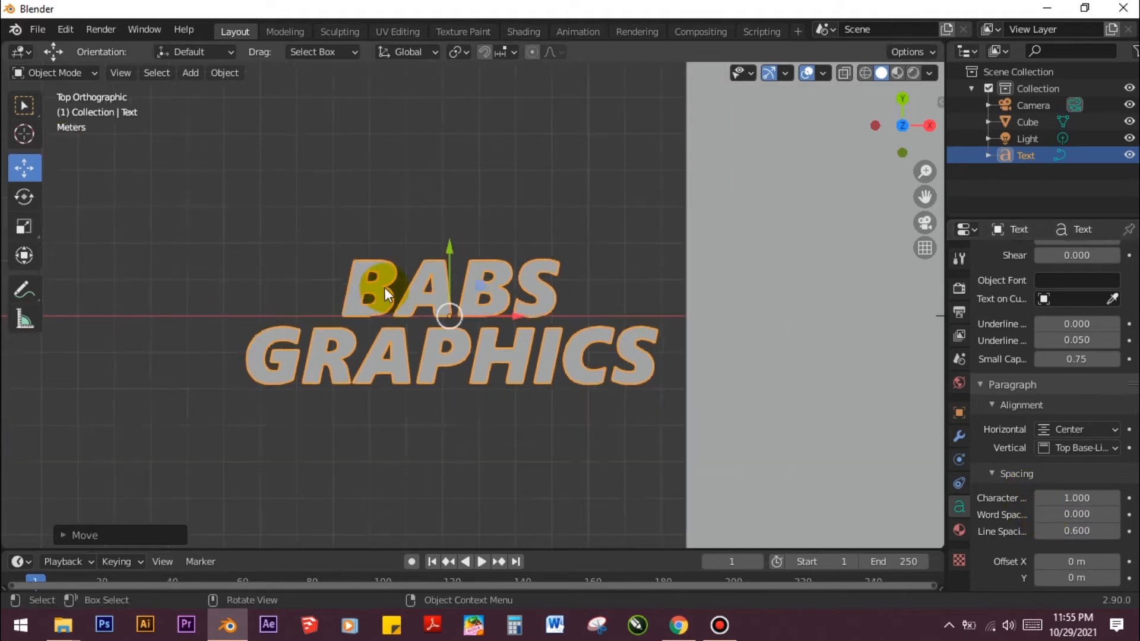
pyautogui.click(23, 107)
pyautogui.scroll(-2, 279, 250)
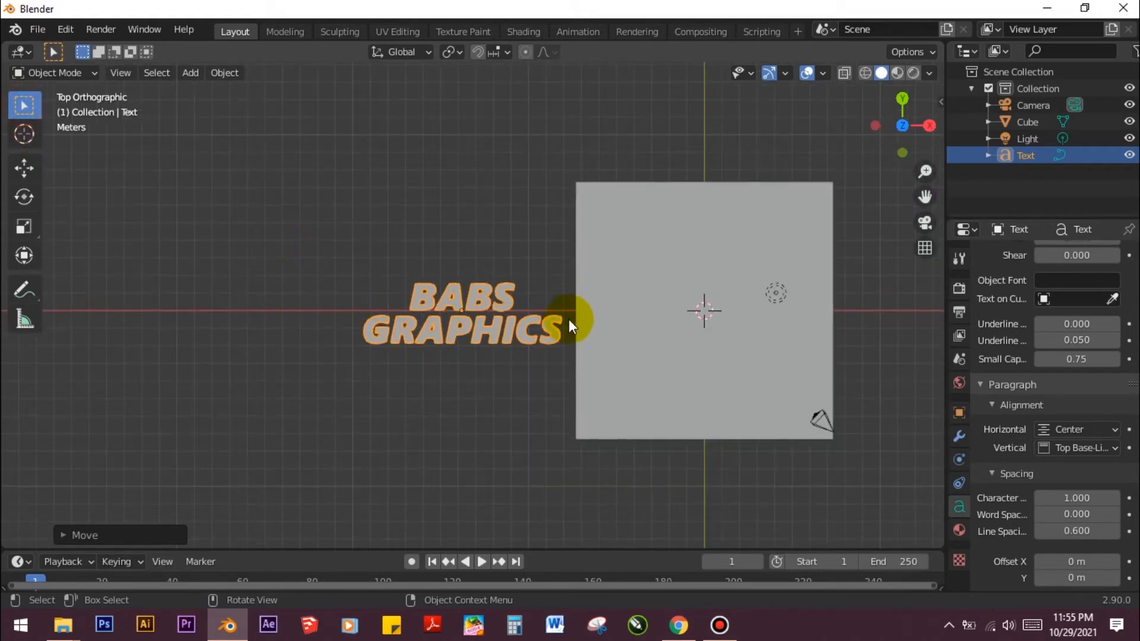
pyautogui.click(23, 168)
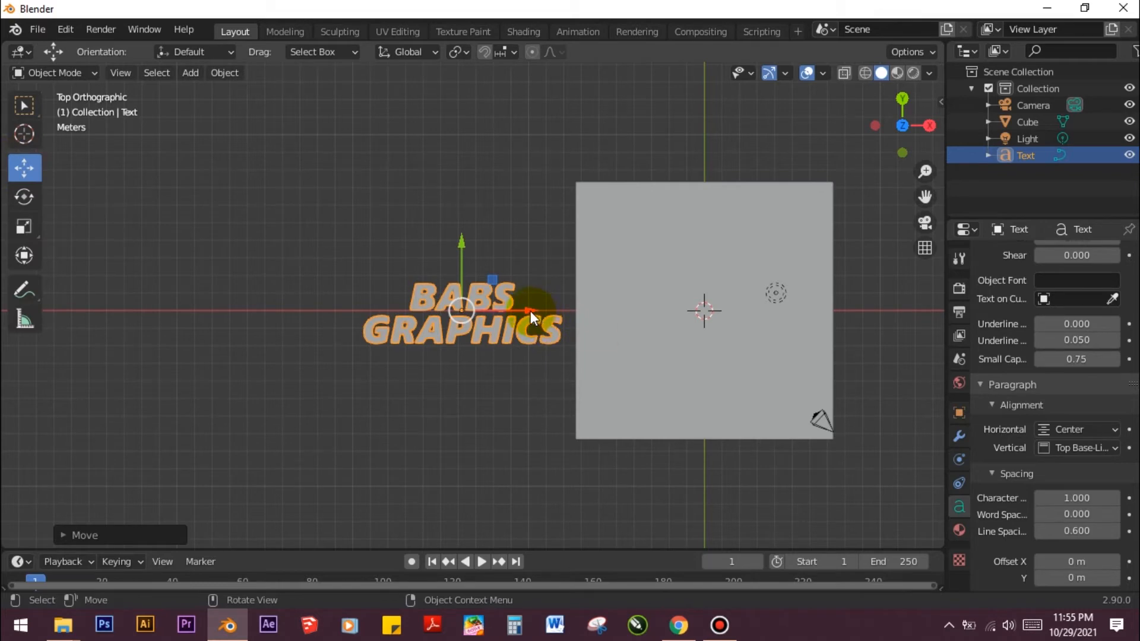
pyautogui.moveTo(529, 311); pyautogui.dragTo(775, 296)
pyautogui.scroll(1, 774, 280)
pyautogui.scroll(1, 742, 267)
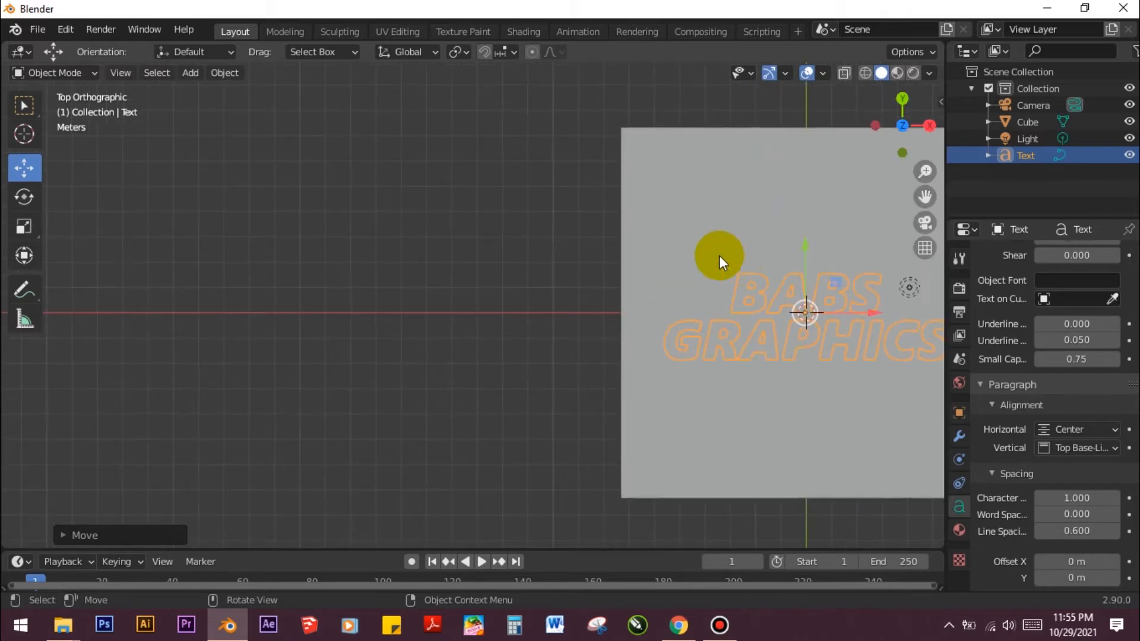
pyautogui.scroll(-2, 653, 240)
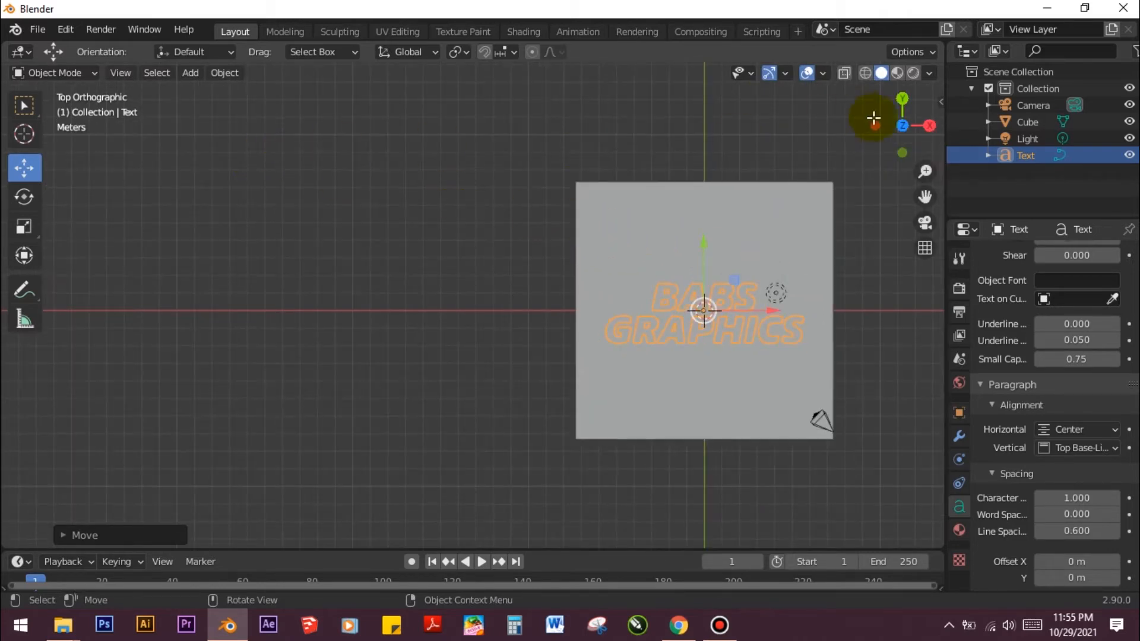
# Switch to the left view and rotate the text about 90 degrees around the X axis so it stands upright
pyautogui.press('`')
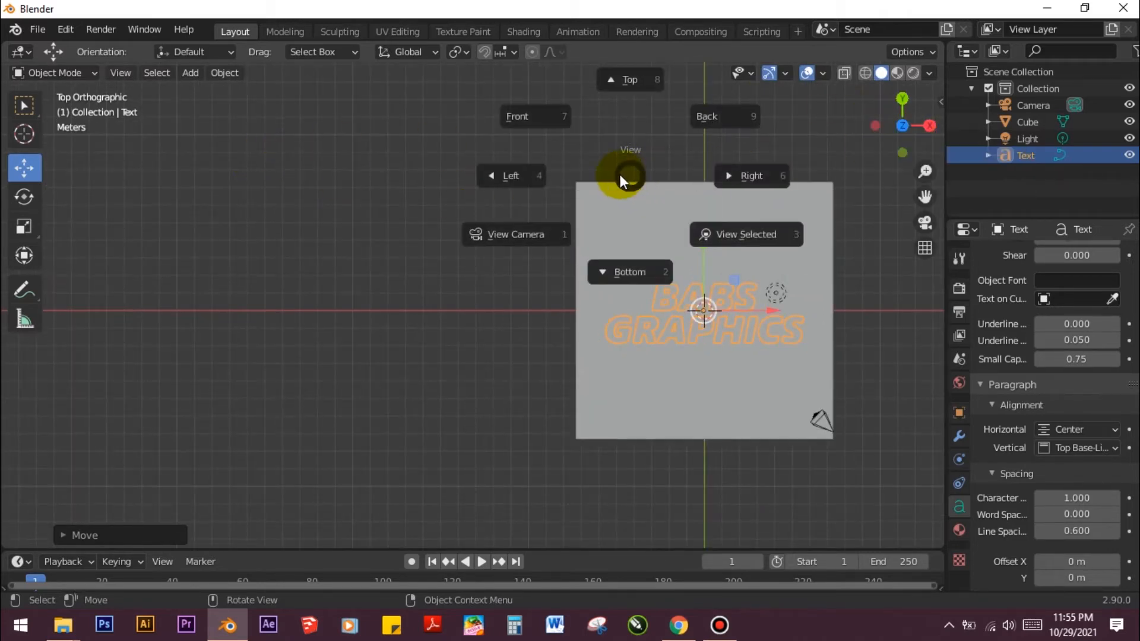
pyautogui.click(521, 177)
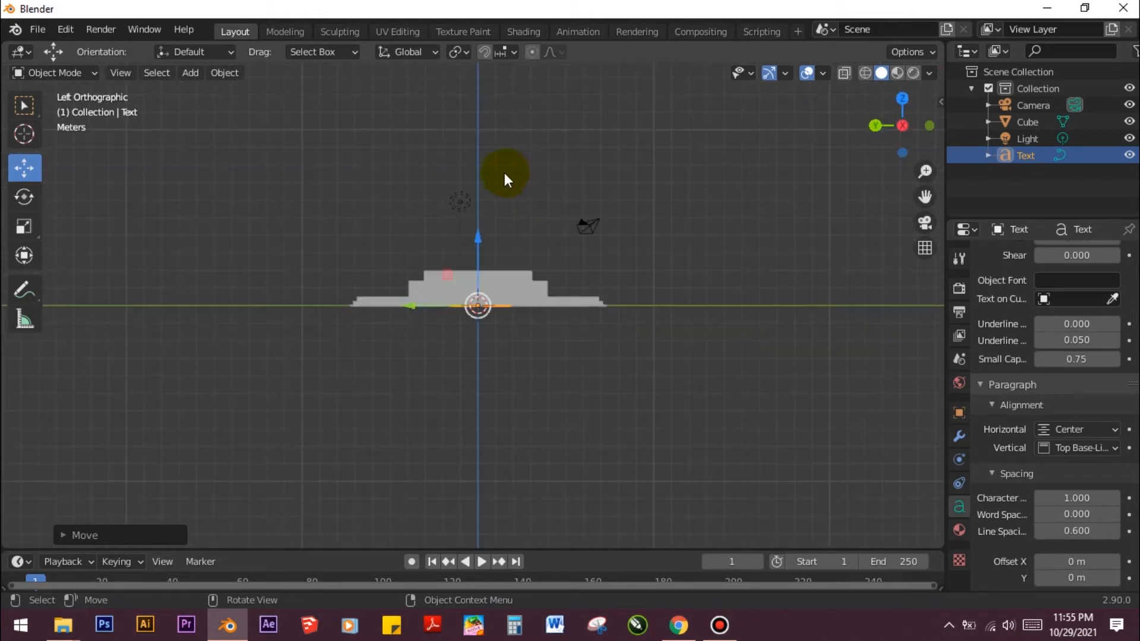
pyautogui.scroll(2, 479, 258)
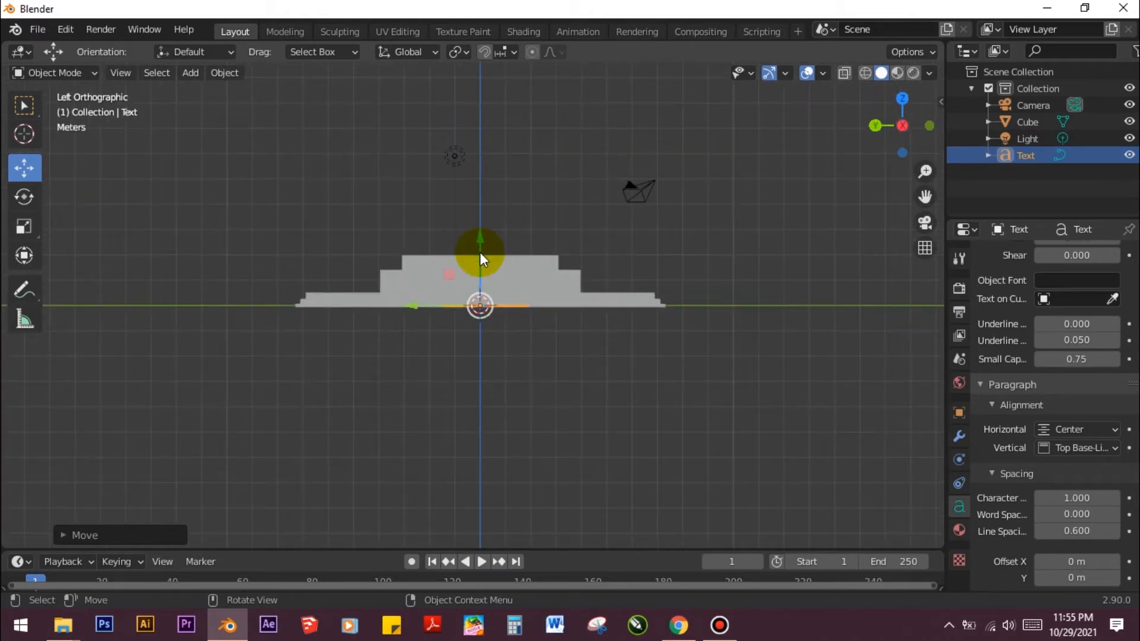
pyautogui.click(23, 200)
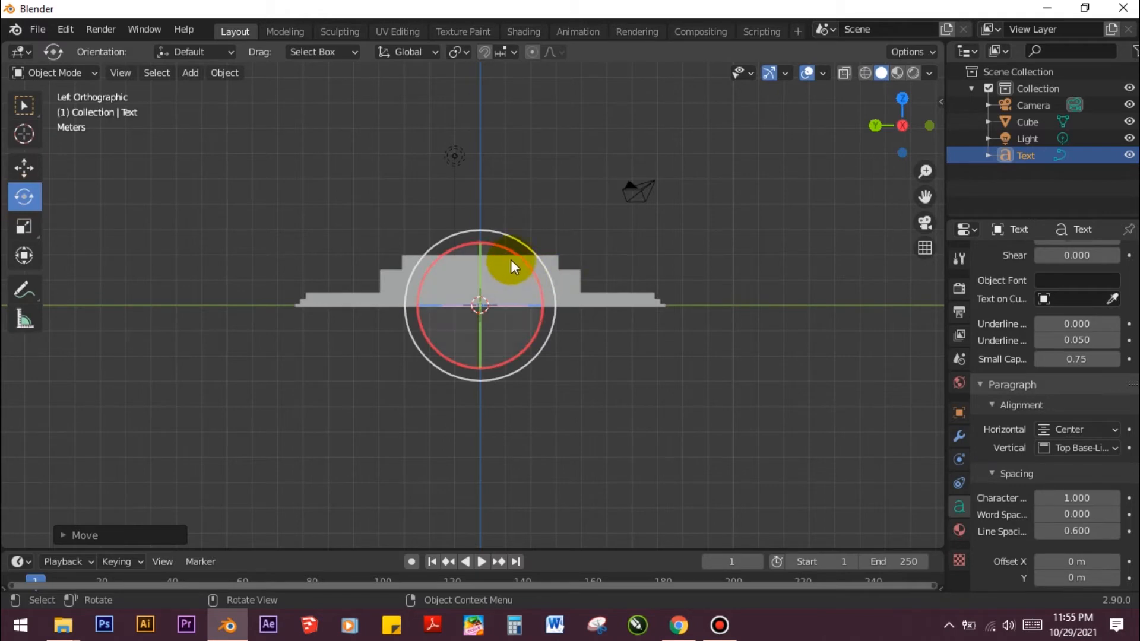
pyautogui.moveTo(486, 235); pyautogui.dragTo(641, 315)
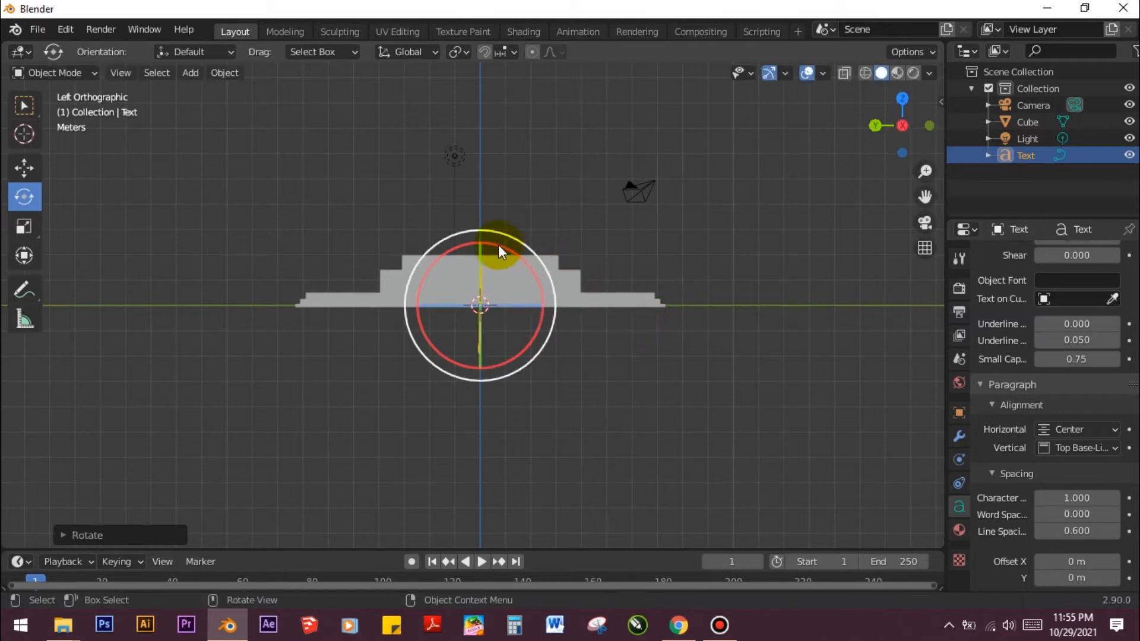
# Move the upright text up along the Z axis until it sits just above the base's top tier
pyautogui.click(24, 167)
pyautogui.click(543, 252)
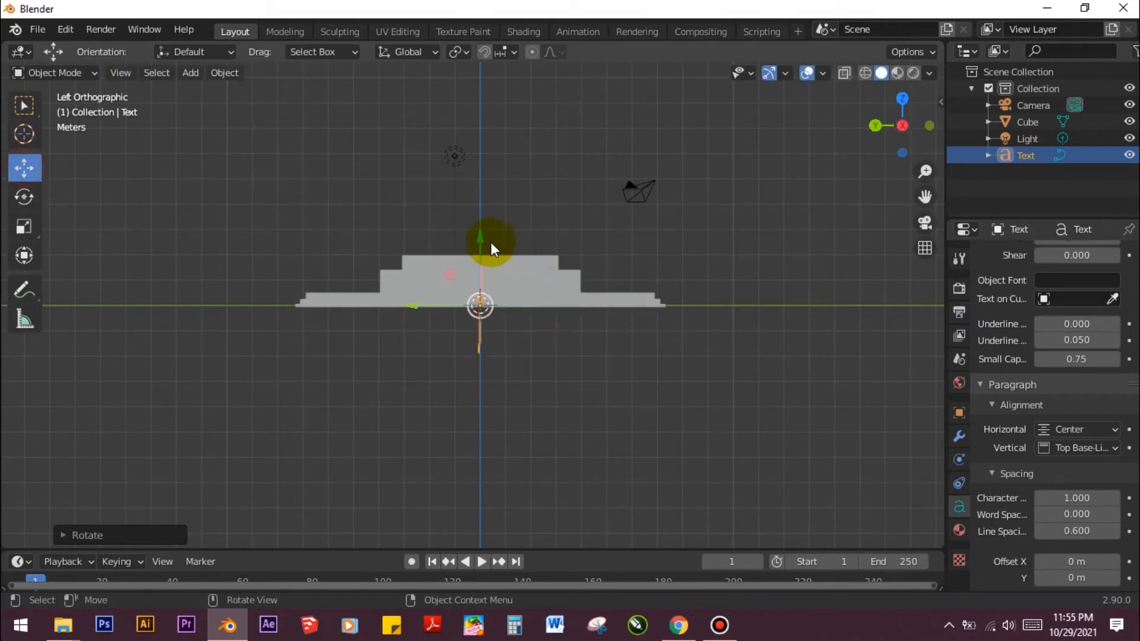
pyautogui.moveTo(482, 239); pyautogui.dragTo(492, 131)
# Switch to the front view and examine how the text lines up with the stepped base beneath it
pyautogui.press('`')
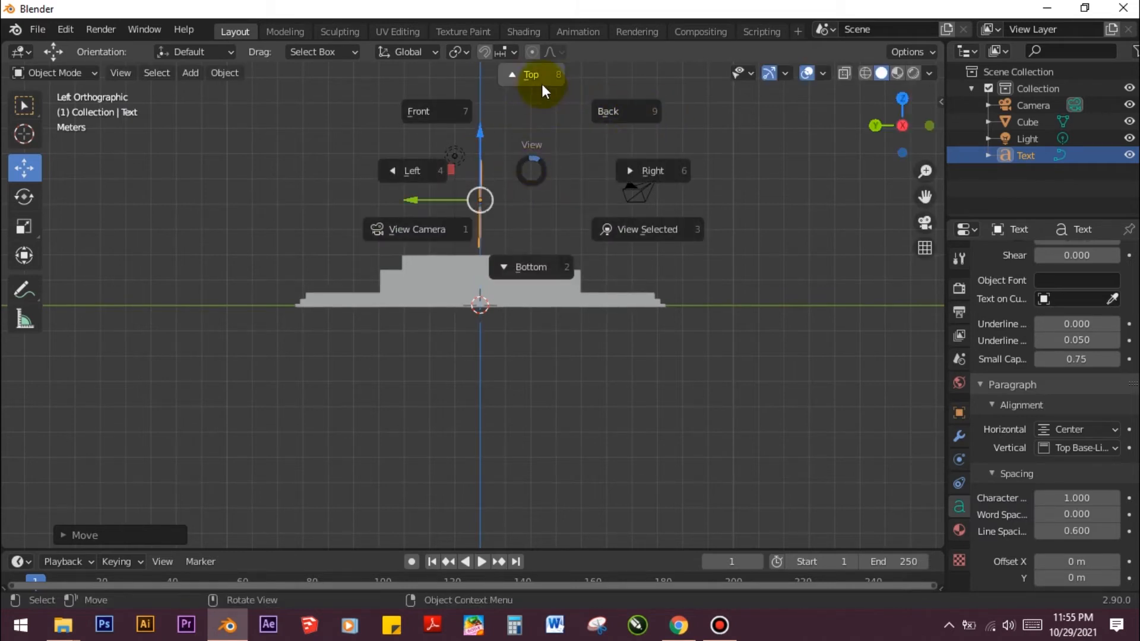
pyautogui.click(439, 112)
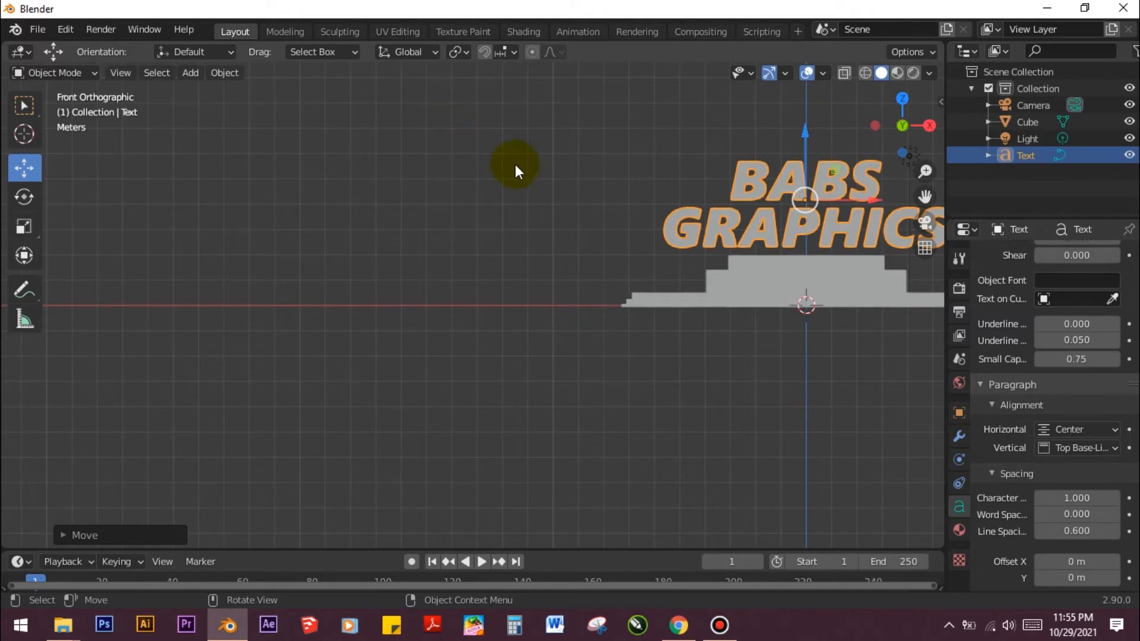
pyautogui.scroll(-3, 468, 192)
pyautogui.scroll(1, 674, 214)
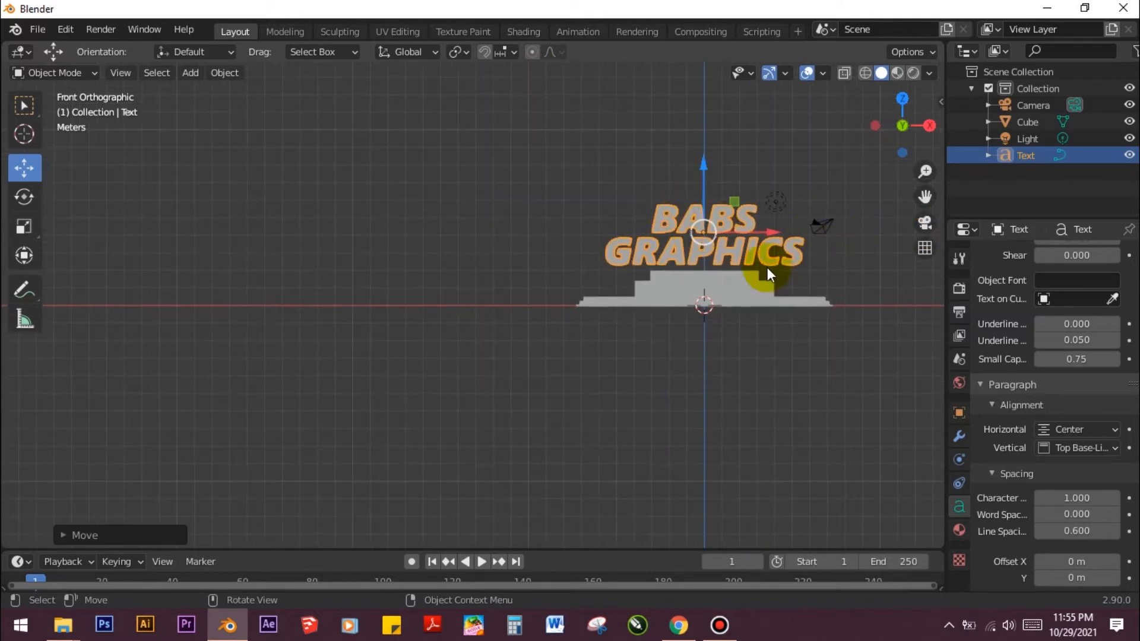
pyautogui.keyDown('shift'); pyautogui.moveTo(767, 267); pyautogui.dragTo(721, 255, button='middle'); pyautogui.keyUp('shift')
pyautogui.moveTo(924, 197); pyautogui.dragTo(704, 288)
pyautogui.scroll(3, 287, 418)
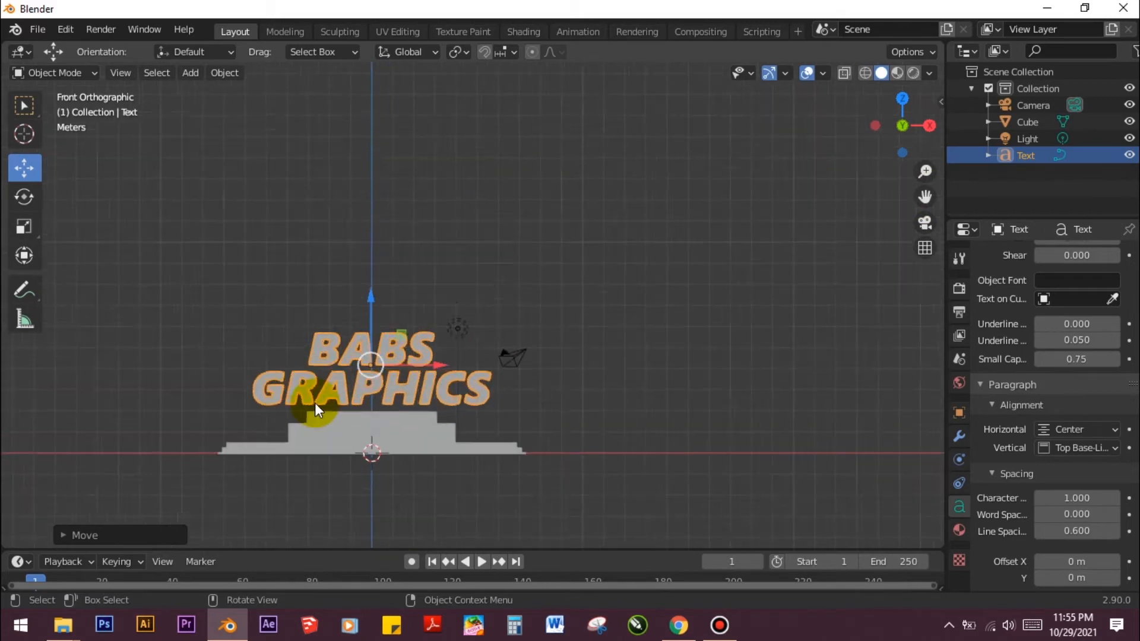
pyautogui.scroll(1, 390, 316)
pyautogui.scroll(-1, 378, 292)
pyautogui.scroll(2, 336, 439)
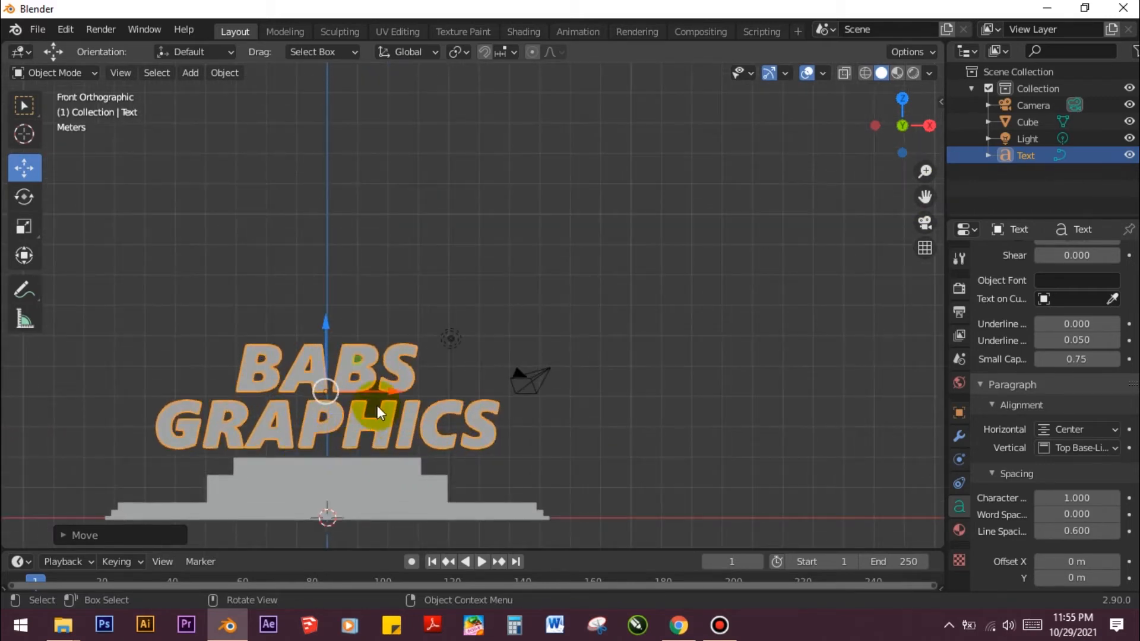
pyautogui.scroll(-1, 378, 409)
pyautogui.moveTo(932, 199); pyautogui.dragTo(1032, 86)
pyautogui.scroll(3, 391, 330)
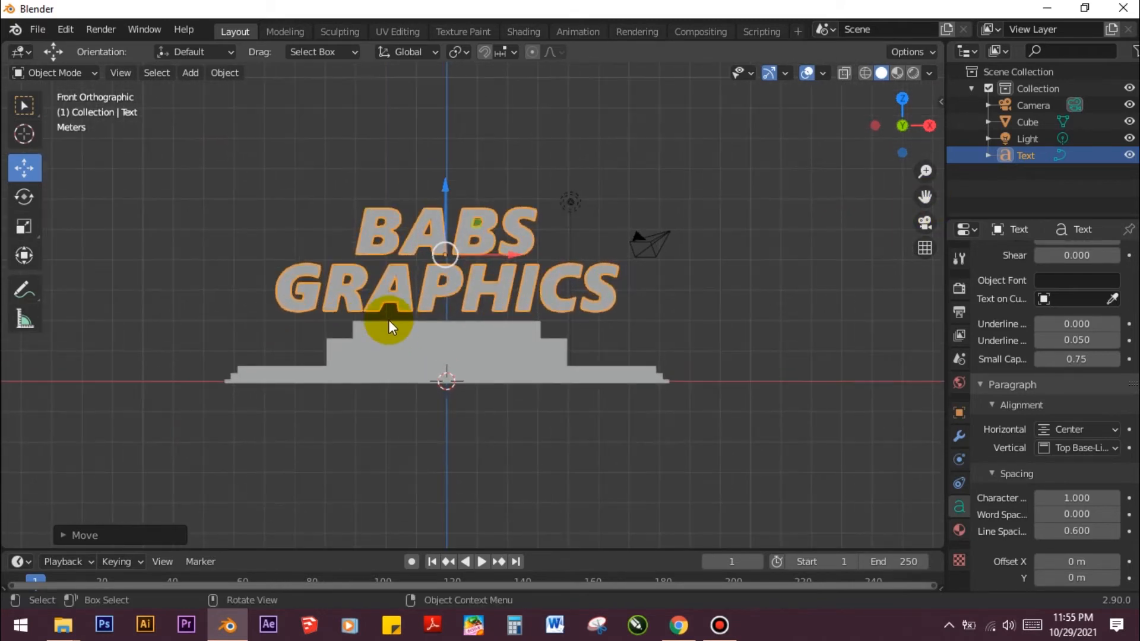
# Scale the BABS GRAPHICS text down uniformly to about 0.53 of its size so it fits the top tier's width
pyautogui.click(23, 226)
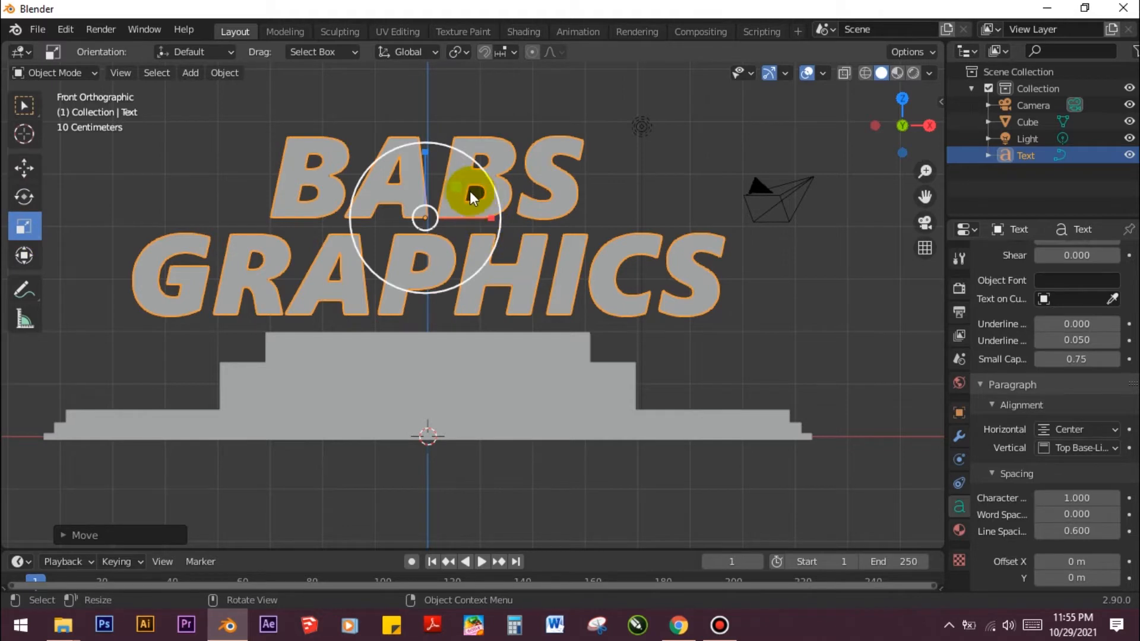
pyautogui.press('s')
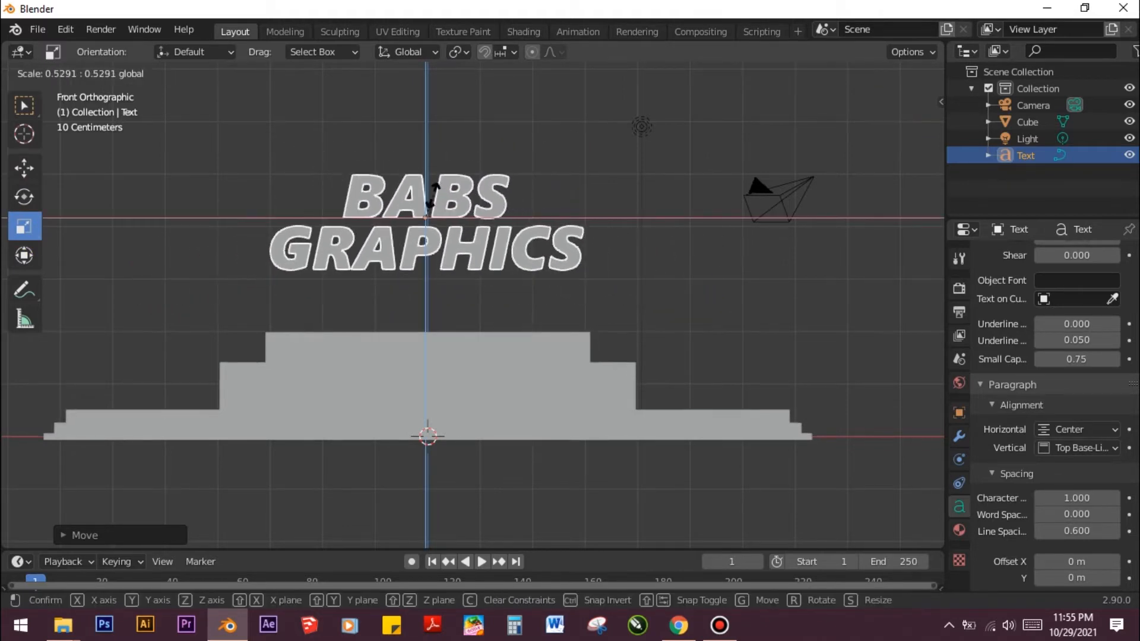
pyautogui.click(434, 203)
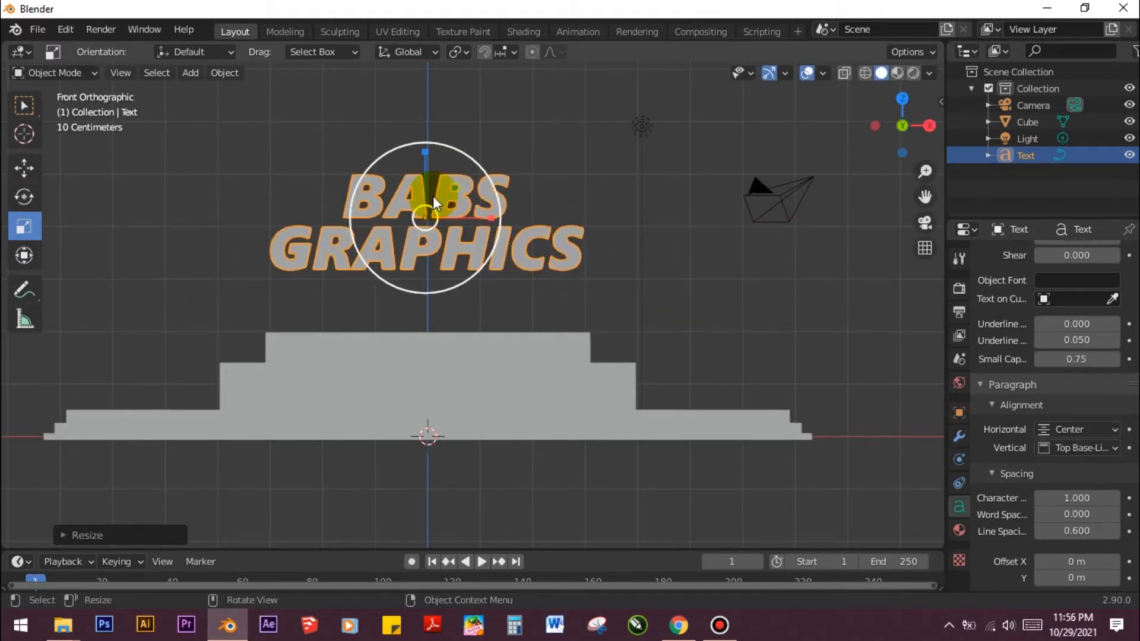
# Lower the text along the Z axis until its bottom edge rests on the base's top tier
pyautogui.click(21, 171)
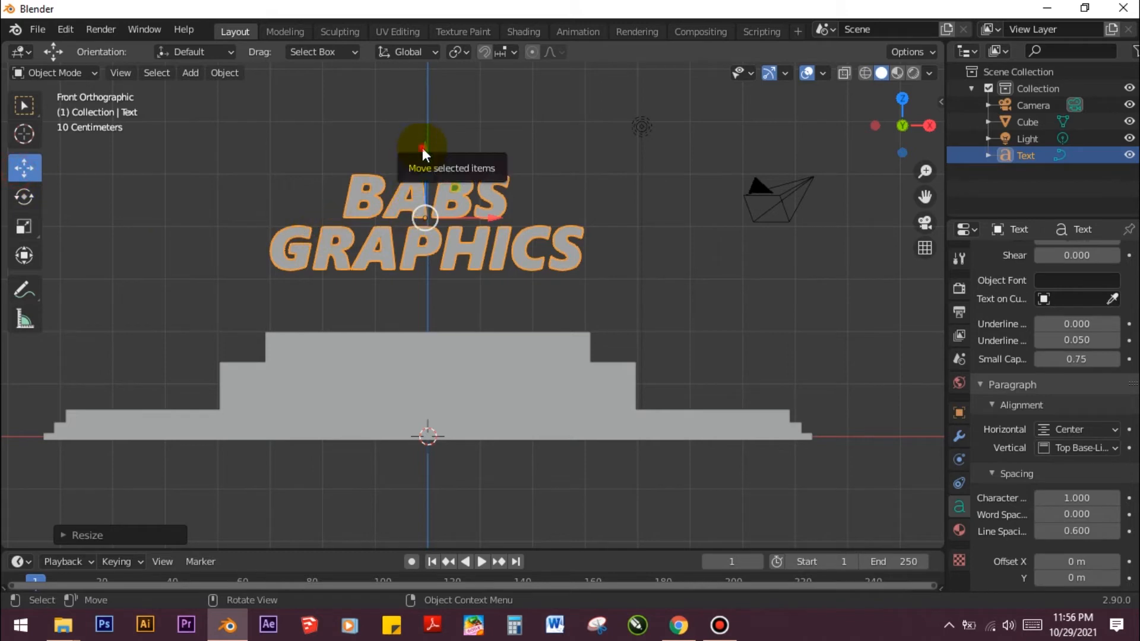
pyautogui.moveTo(422, 147); pyautogui.dragTo(433, 215)
pyautogui.click(433, 214)
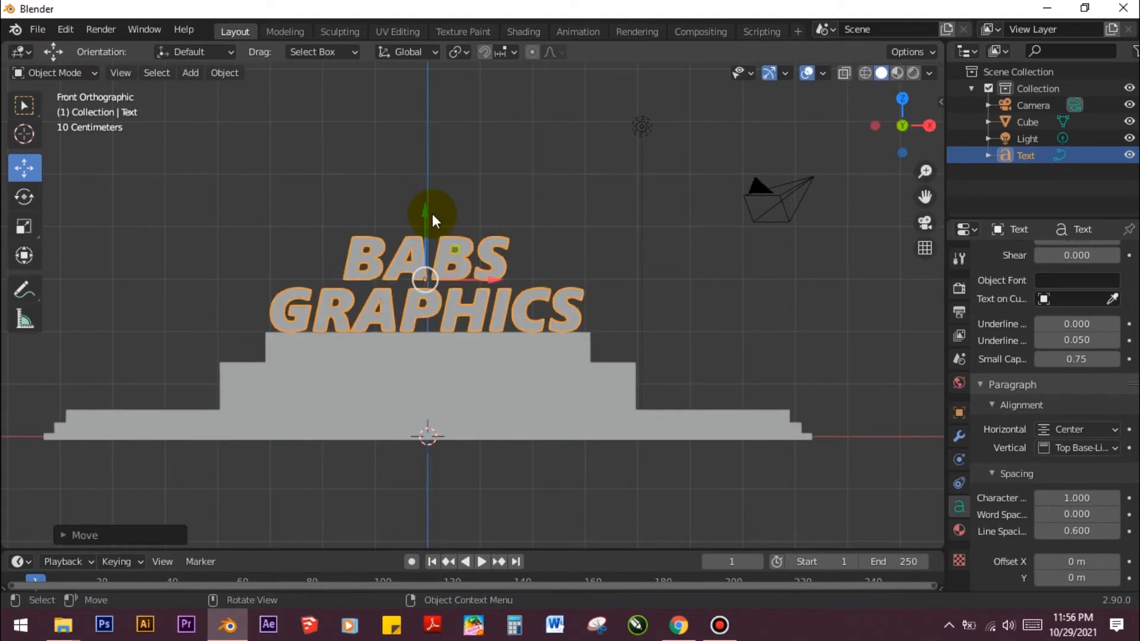
# Make a slight rotation adjustment to the upright text in the front view
pyautogui.click(21, 199)
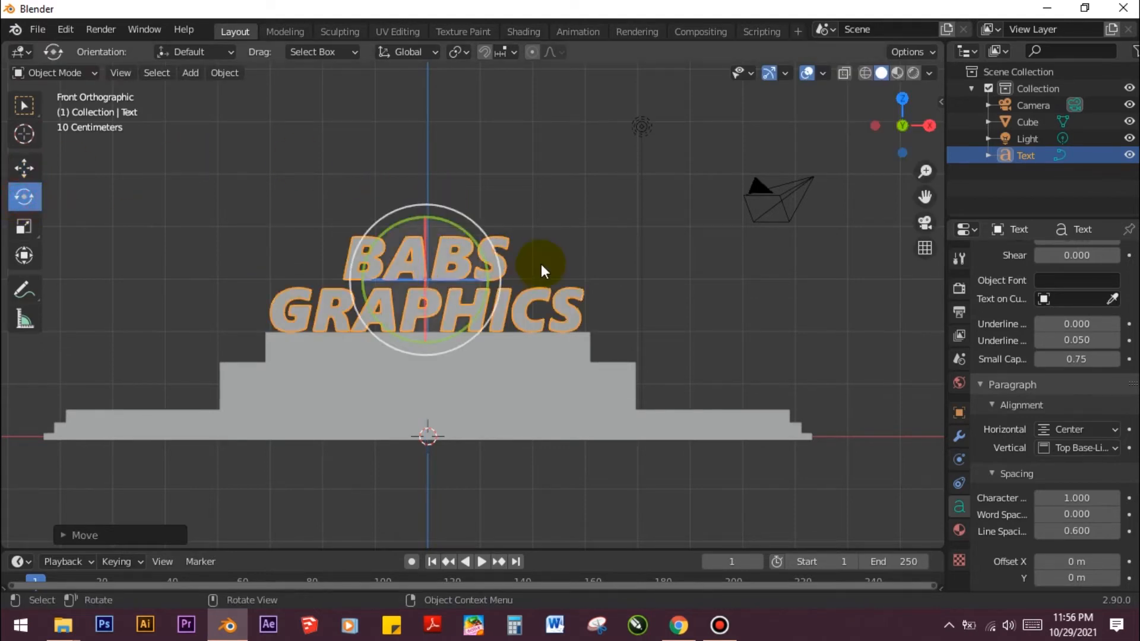
pyautogui.scroll(2, 423, 225)
pyautogui.scroll(2, 397, 217)
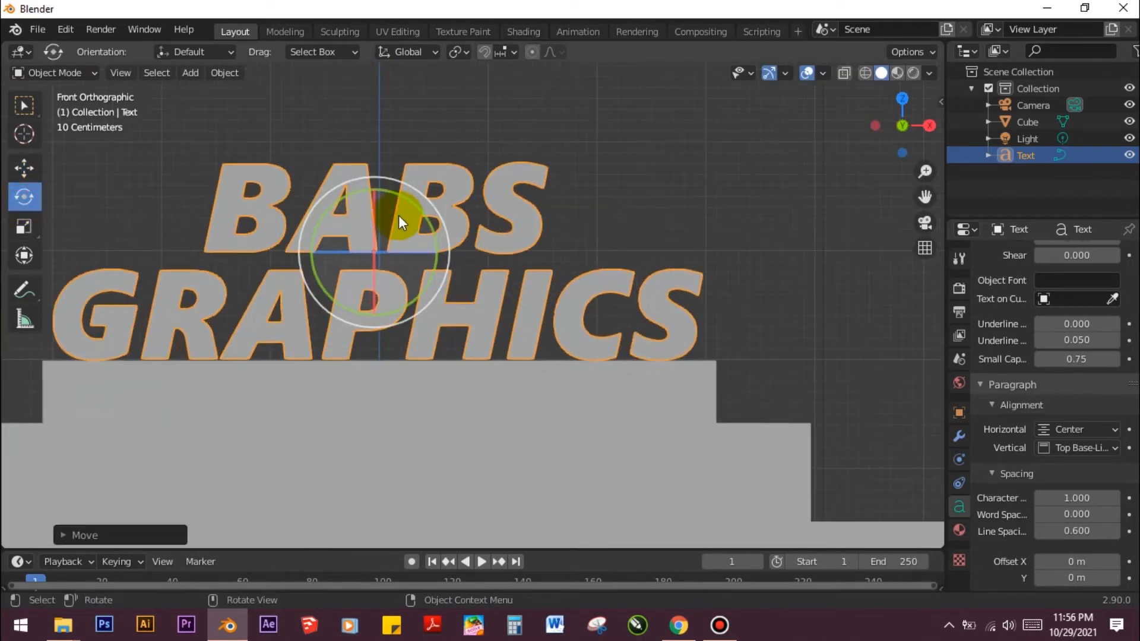
pyautogui.moveTo(373, 193); pyautogui.dragTo(395, 176)
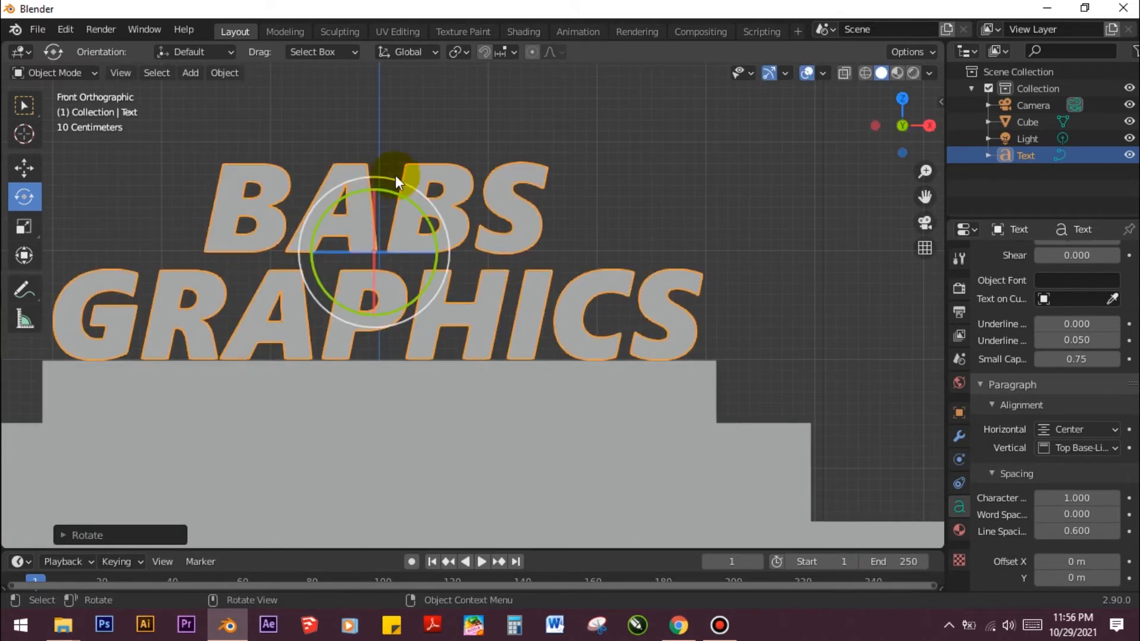
# Nudge the text slightly along the positive X axis until its origin lies on the base's vertical centre line
pyautogui.click(23, 170)
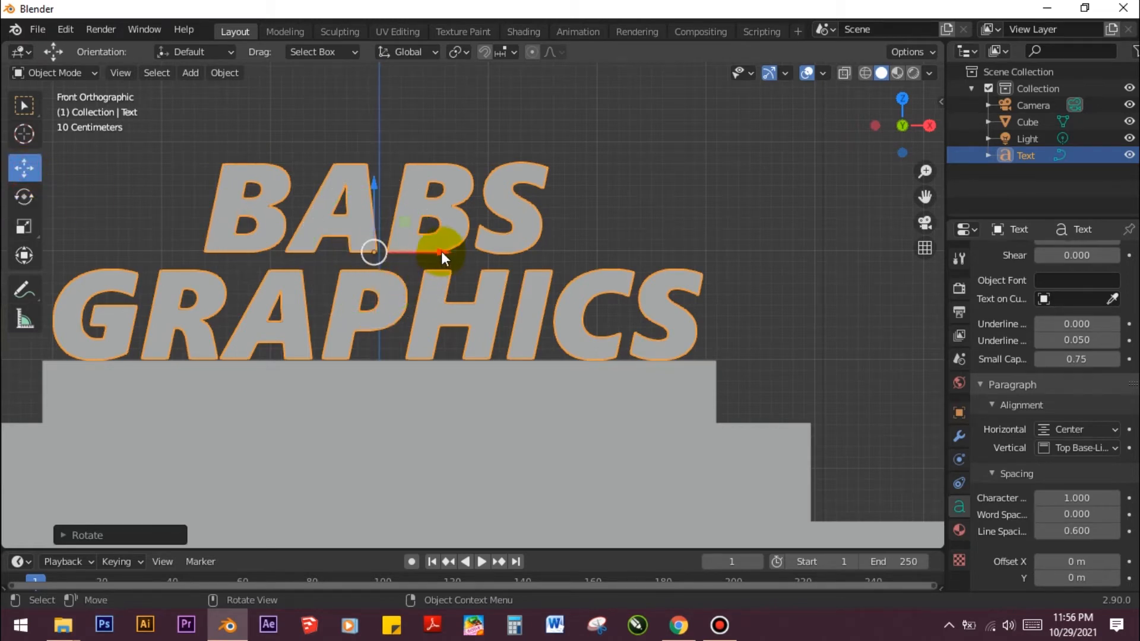
pyautogui.moveTo(439, 249)
pyautogui.mouseDown()
pyautogui.moveTo(458, 247)
pyautogui.moveTo(430, 245)
pyautogui.moveTo(449, 244)
pyautogui.mouseUp()
pyautogui.scroll(-1, 466, 255)
pyautogui.scroll(-1, 469, 256)
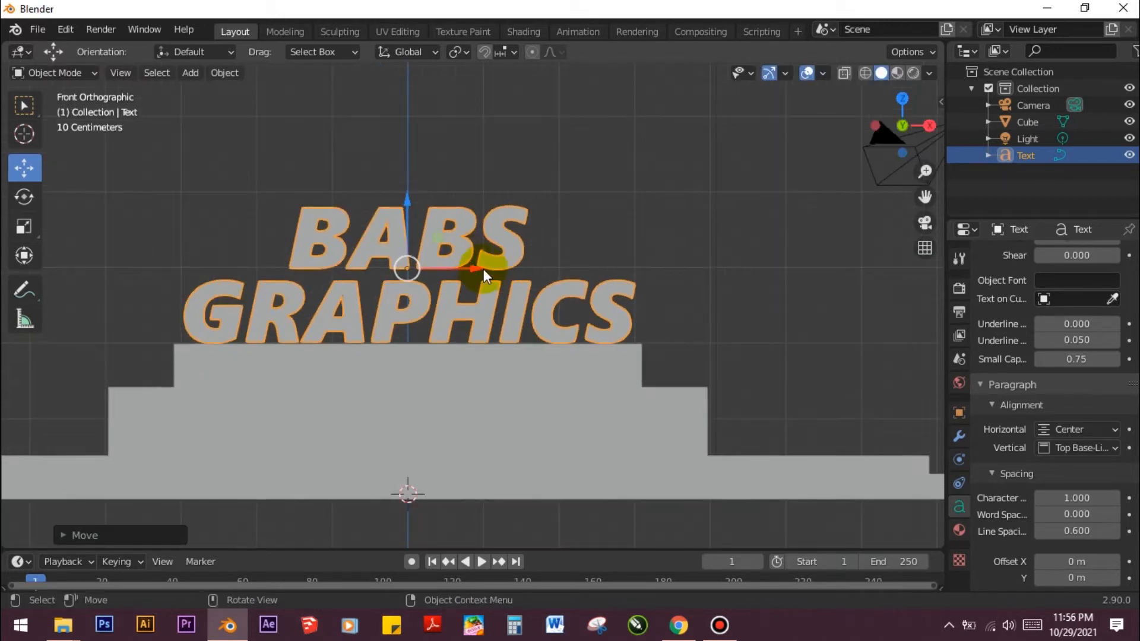
pyautogui.scroll(-2, 507, 274)
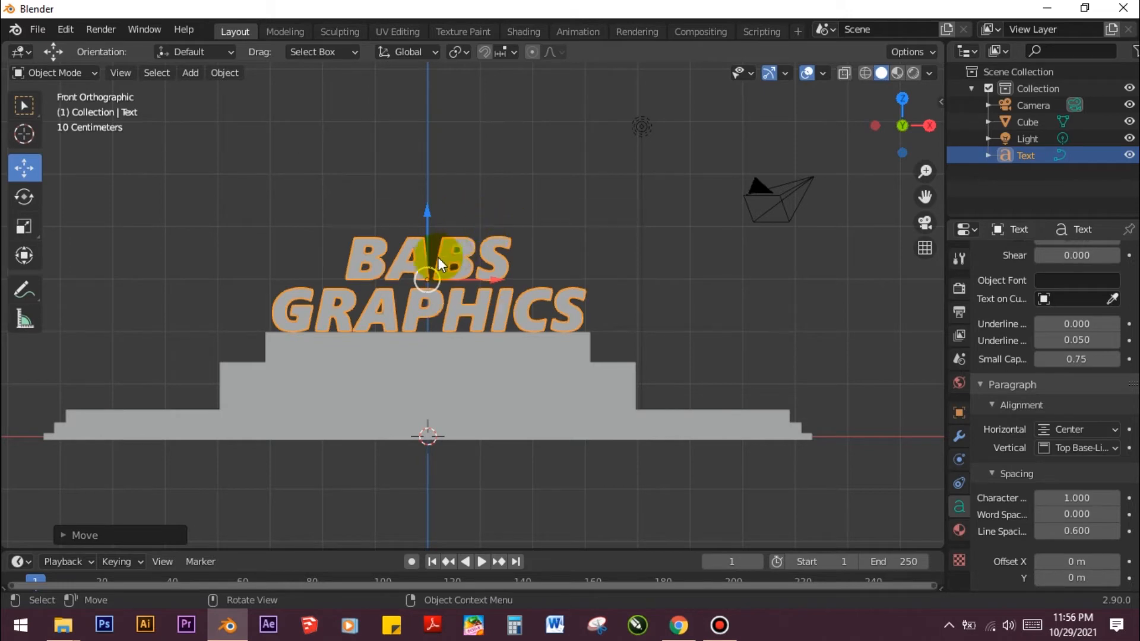
# Check the text and base through the camera view and return to the front view
pyautogui.press('`')
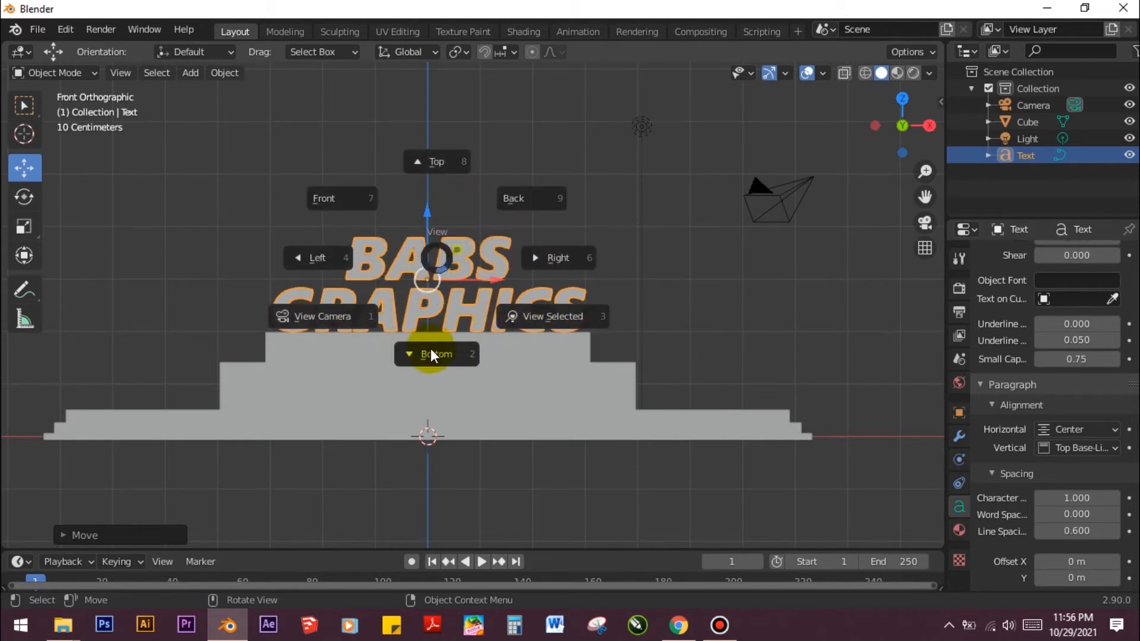
pyautogui.click(325, 319)
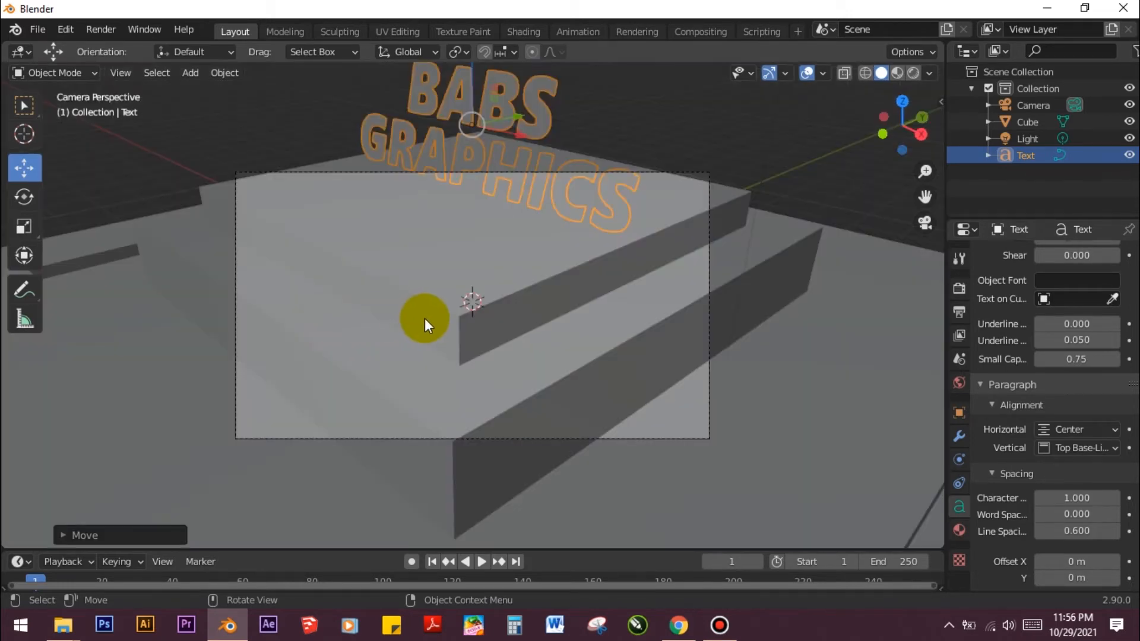
pyautogui.scroll(-3, 425, 318)
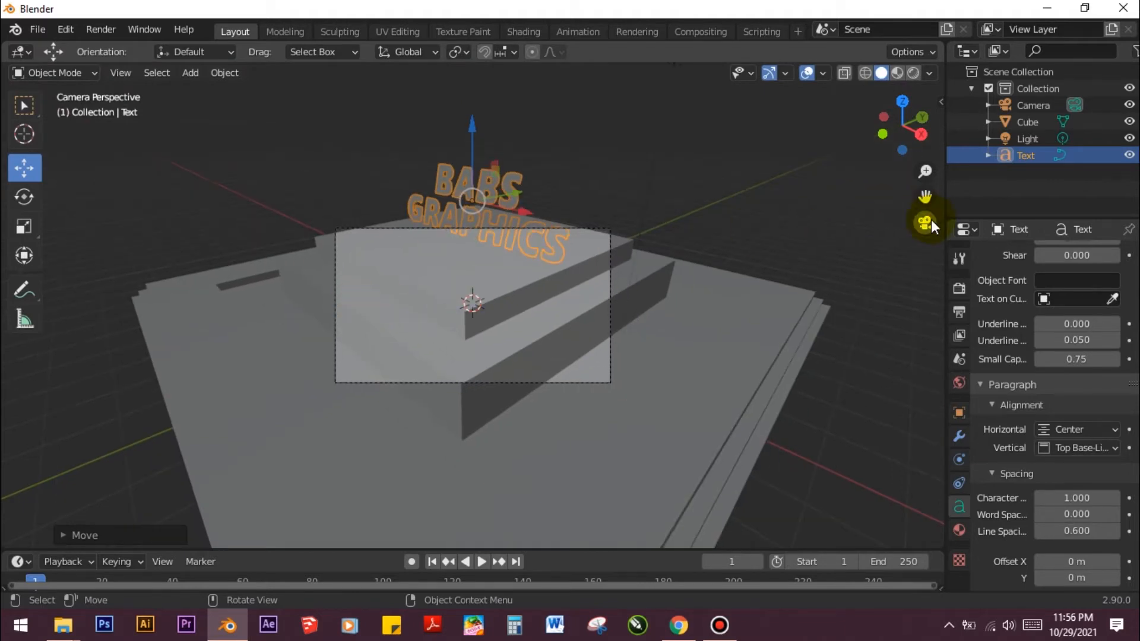
pyautogui.click(925, 223)
pyautogui.press('KP_1')
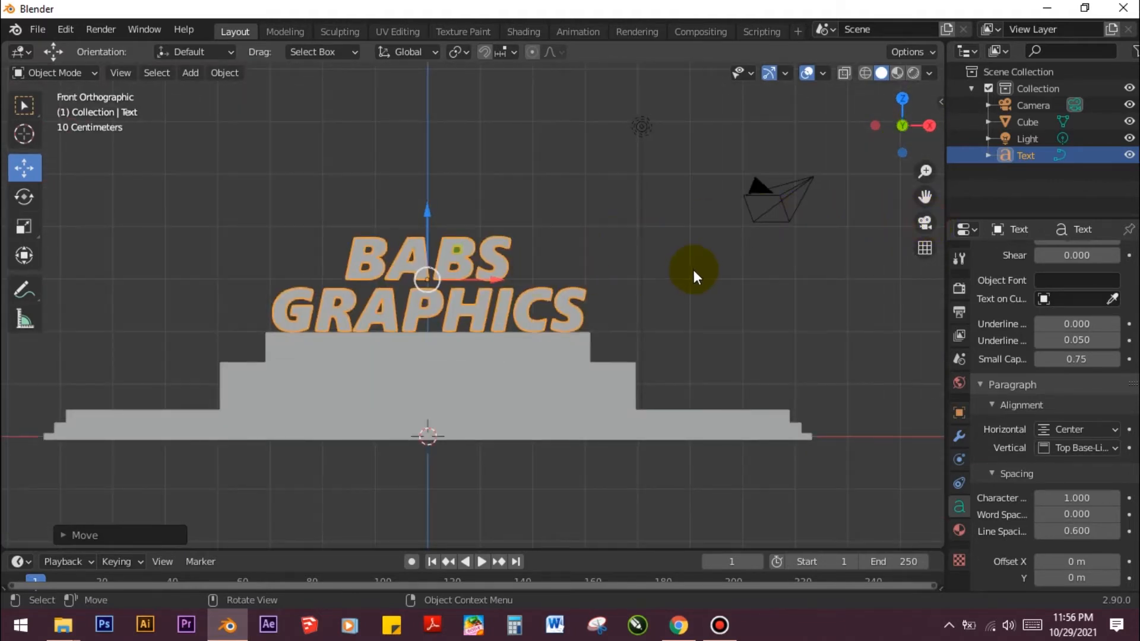
# Examine from several angles how the text stands on the stepped base, ending at a side view
pyautogui.moveTo(693, 269); pyautogui.dragTo(484, 278, button='middle')
pyautogui.moveTo(627, 281); pyautogui.dragTo(786, 275, button='middle')
pyautogui.scroll(-4, 644, 272)
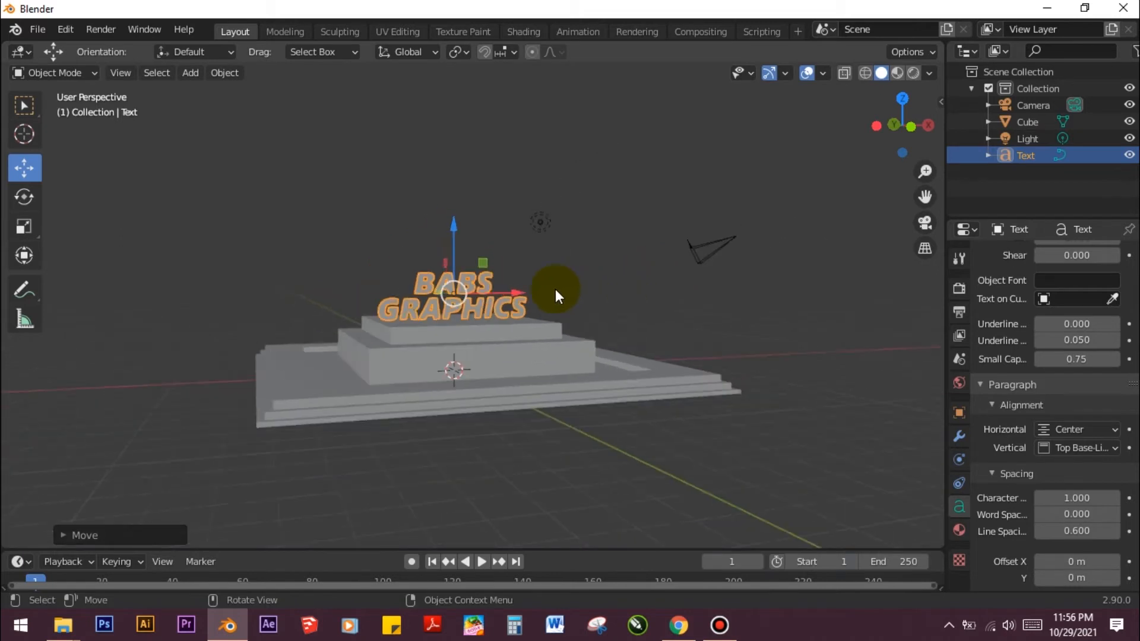
pyautogui.moveTo(554, 289); pyautogui.dragTo(490, 415, button='middle')
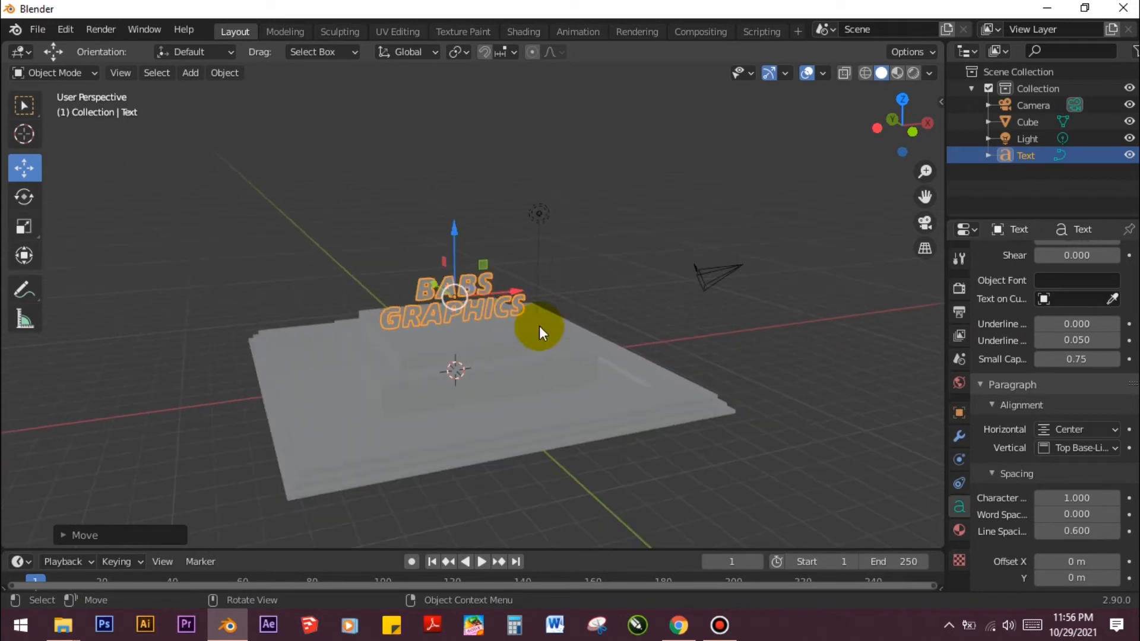
pyautogui.moveTo(925, 196); pyautogui.dragTo(949, 114)
pyautogui.scroll(1, 472, 317)
pyautogui.scroll(1, 473, 323)
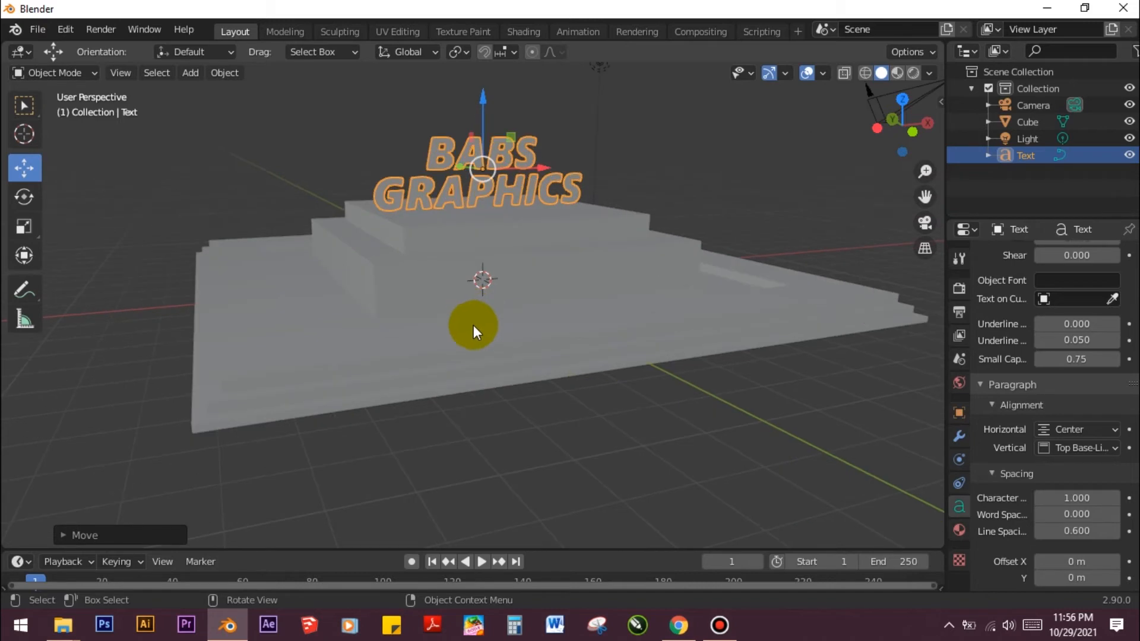
pyautogui.scroll(-3, 503, 188)
pyautogui.scroll(4, 543, 159)
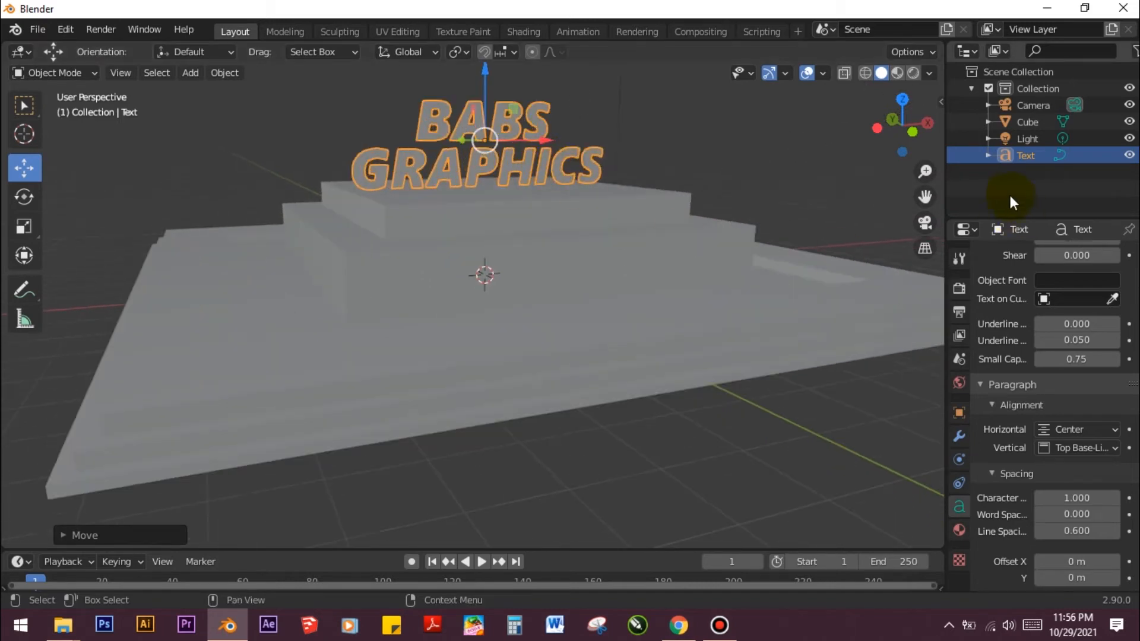
pyautogui.moveTo(924, 197); pyautogui.dragTo(924, 259)
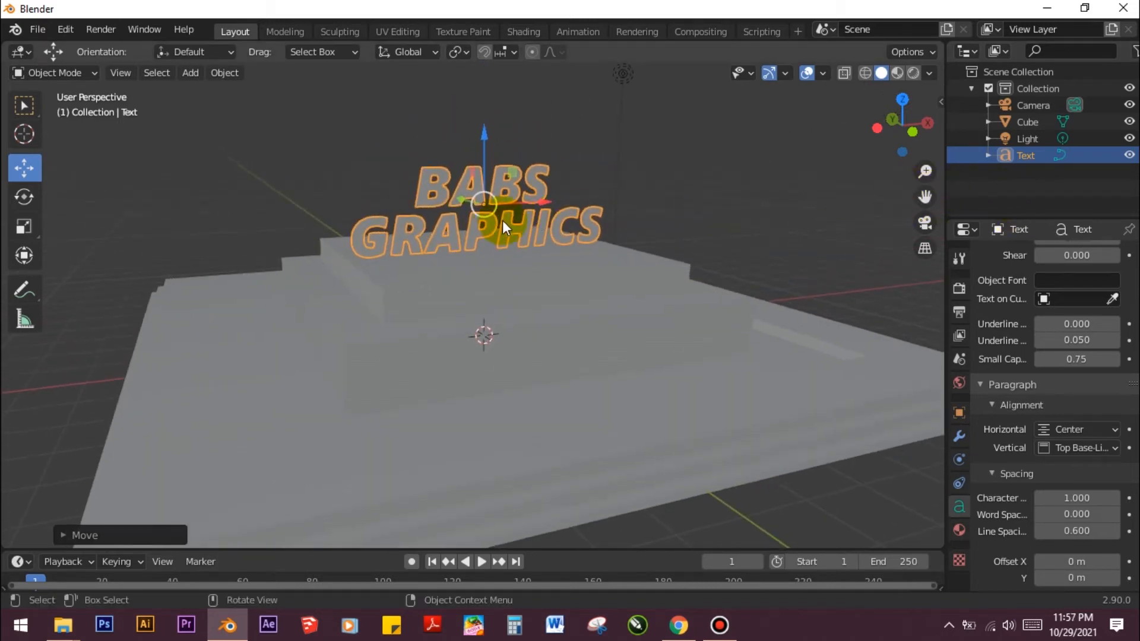
pyautogui.scroll(-2, 502, 220)
pyautogui.moveTo(503, 219); pyautogui.dragTo(591, 204, button='middle')
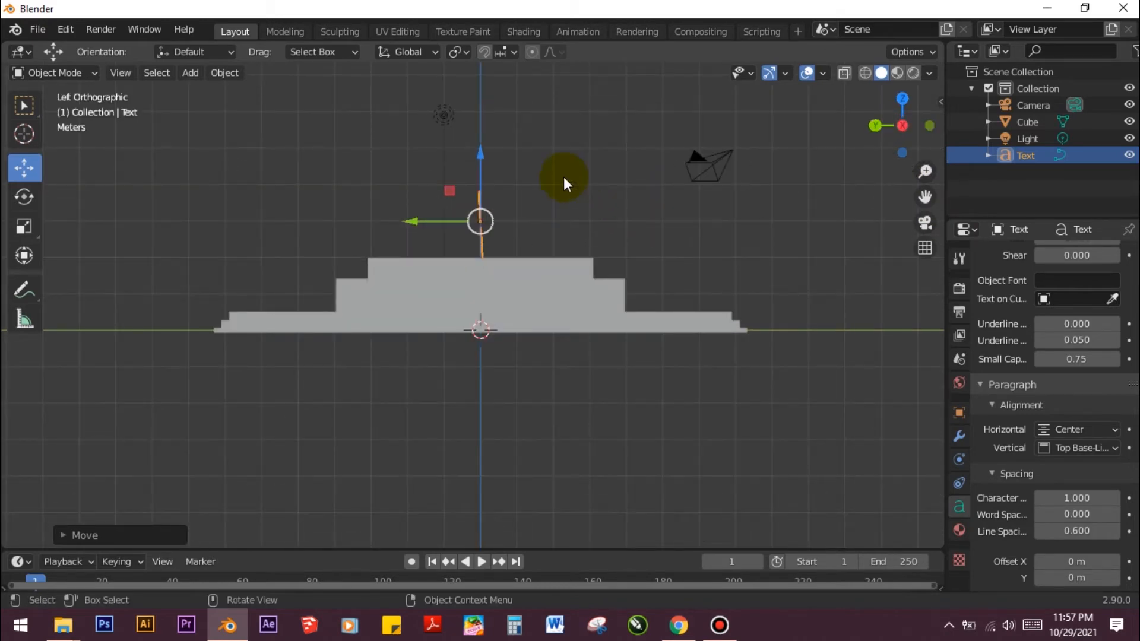
# In the left view, rotate the text slightly around the X axis to straighten its tilt, and deselect it
pyautogui.press('`')
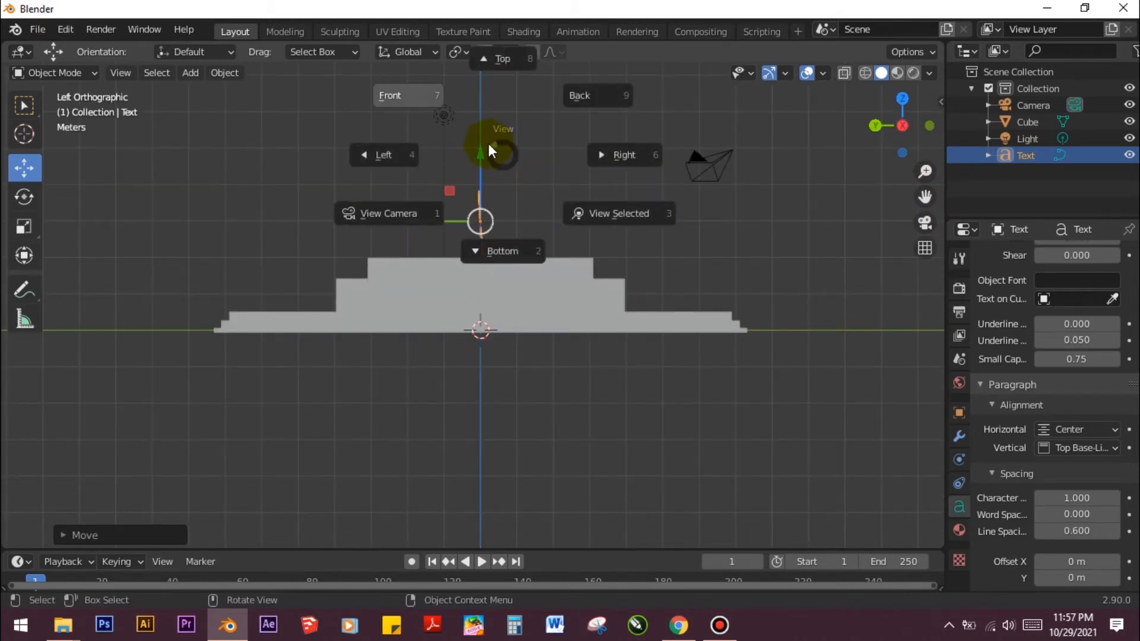
pyautogui.click(395, 155)
pyautogui.scroll(2, 262, 169)
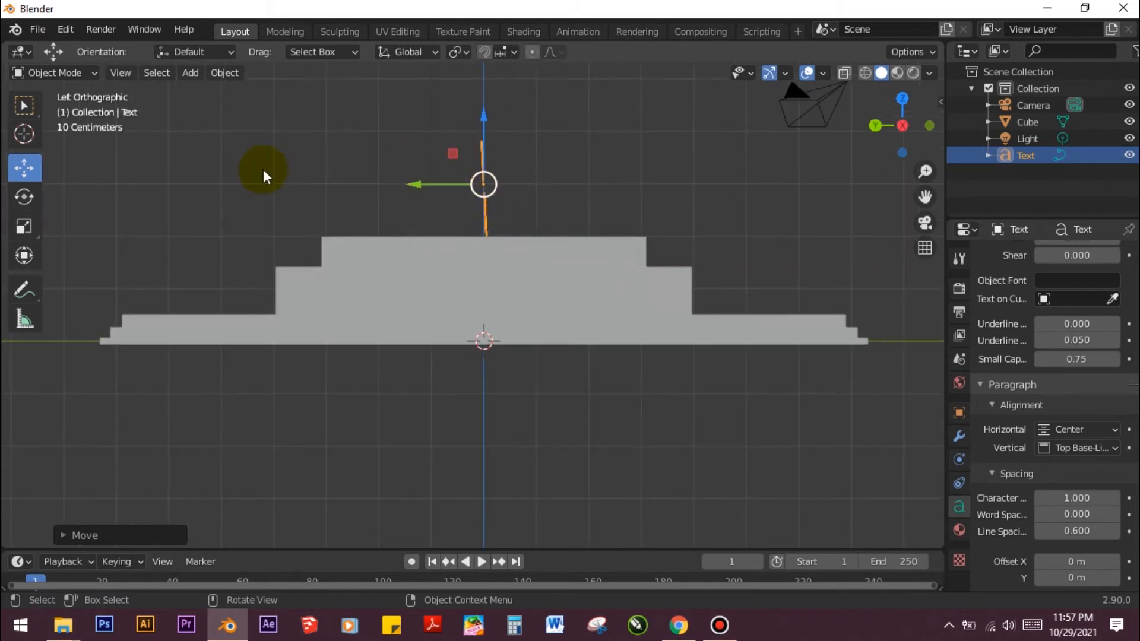
pyautogui.click(24, 198)
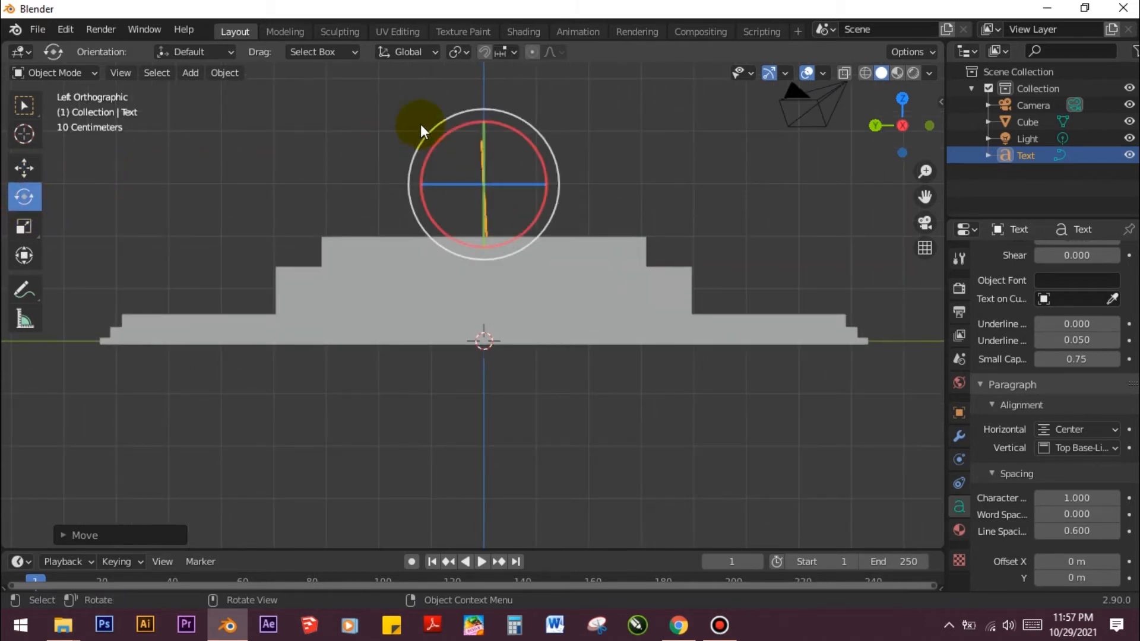
pyautogui.moveTo(490, 120); pyautogui.dragTo(525, 148)
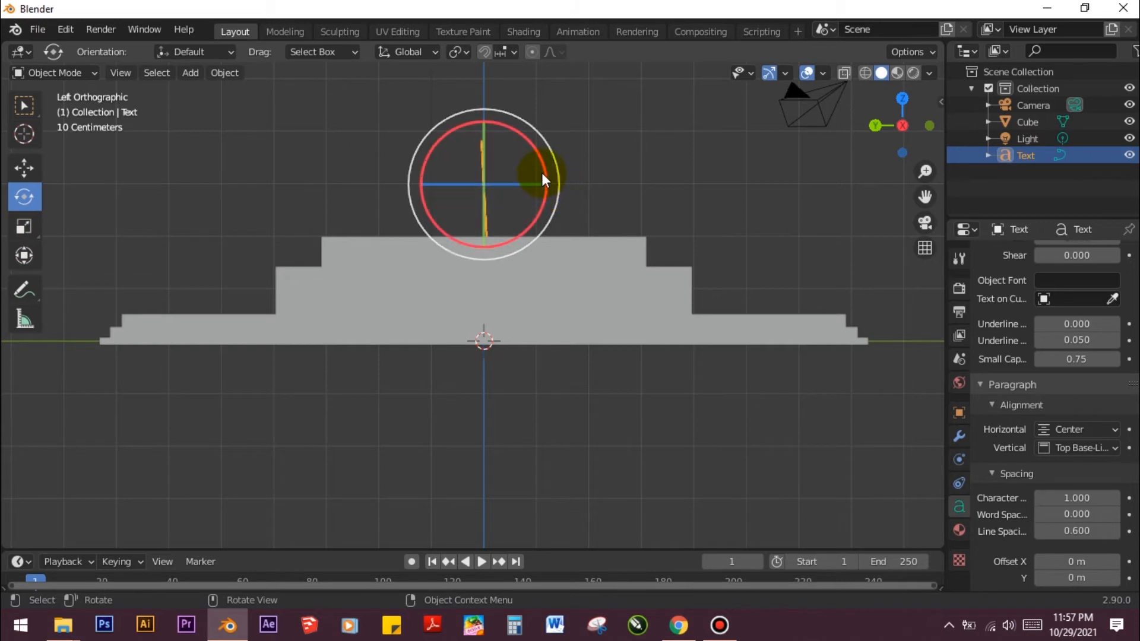
pyautogui.moveTo(546, 170); pyautogui.dragTo(545, 176)
pyautogui.click(671, 153)
# Reselect the text in a perspective view and collapse the Paragraph section of its text properties
pyautogui.press('`')
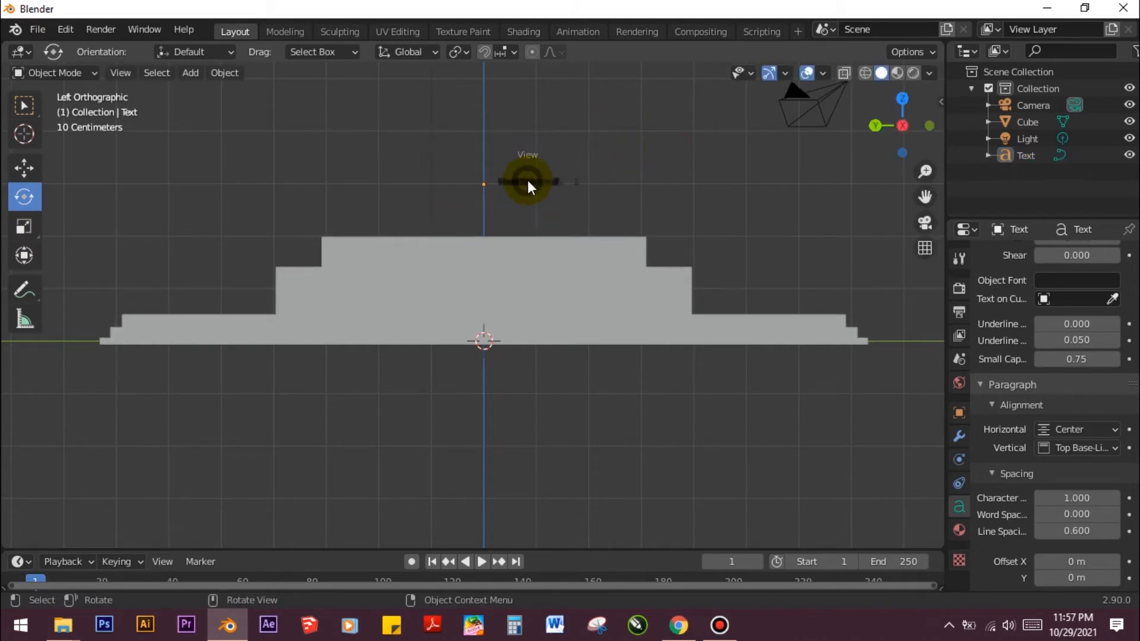
pyautogui.click(694, 479)
pyautogui.moveTo(696, 465); pyautogui.dragTo(520, 233, button='middle')
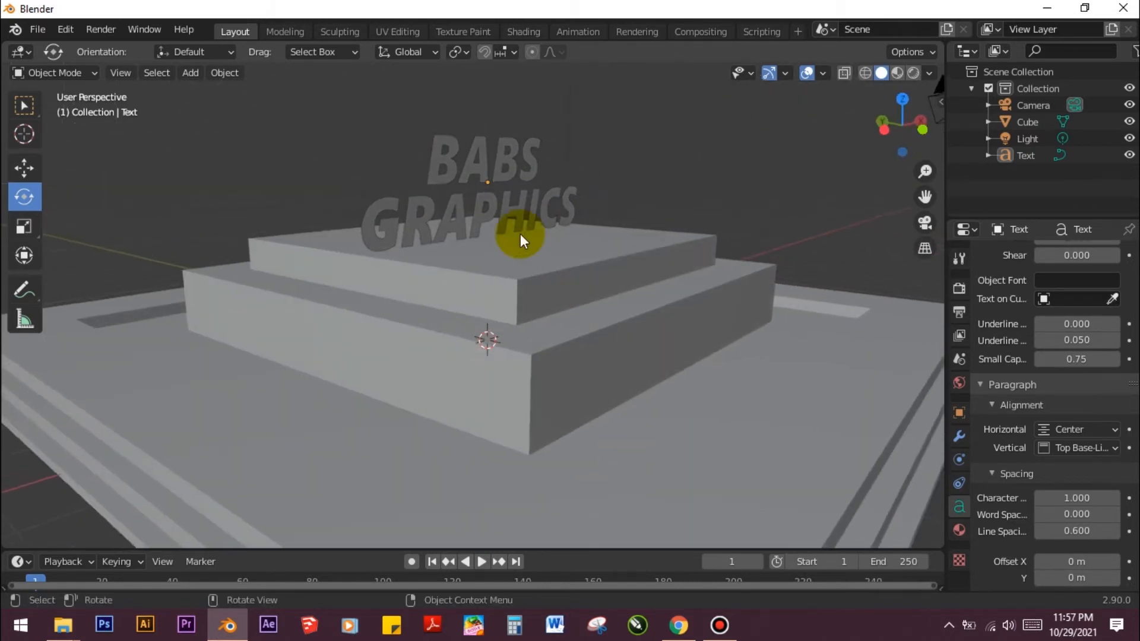
pyautogui.click(463, 223)
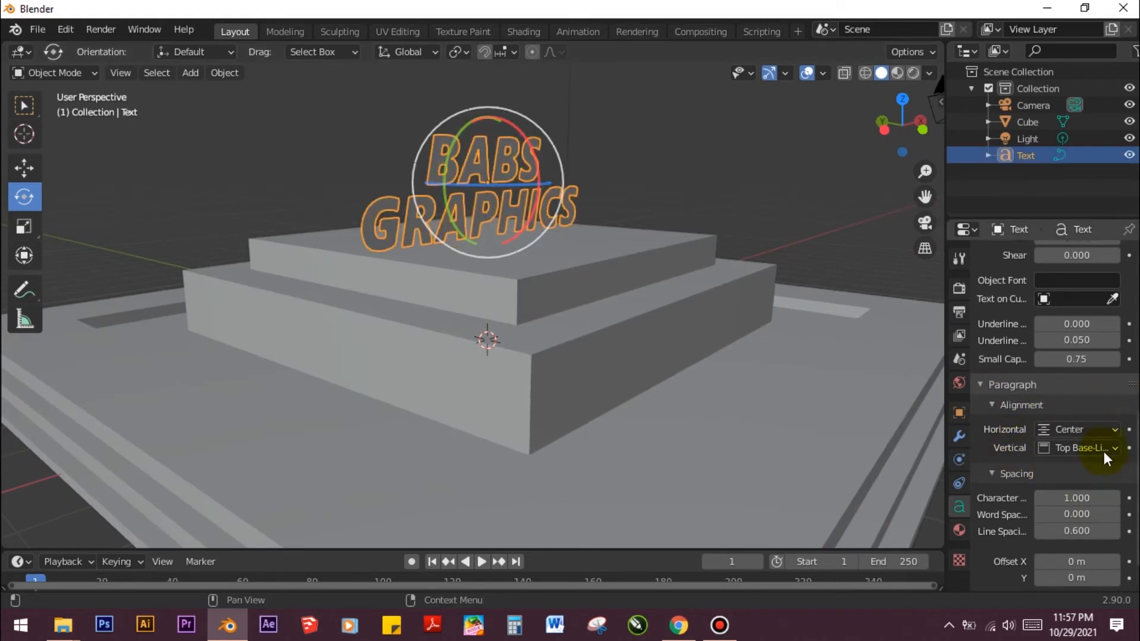
pyautogui.scroll(-2, 1113, 484)
pyautogui.scroll(4, 1119, 488)
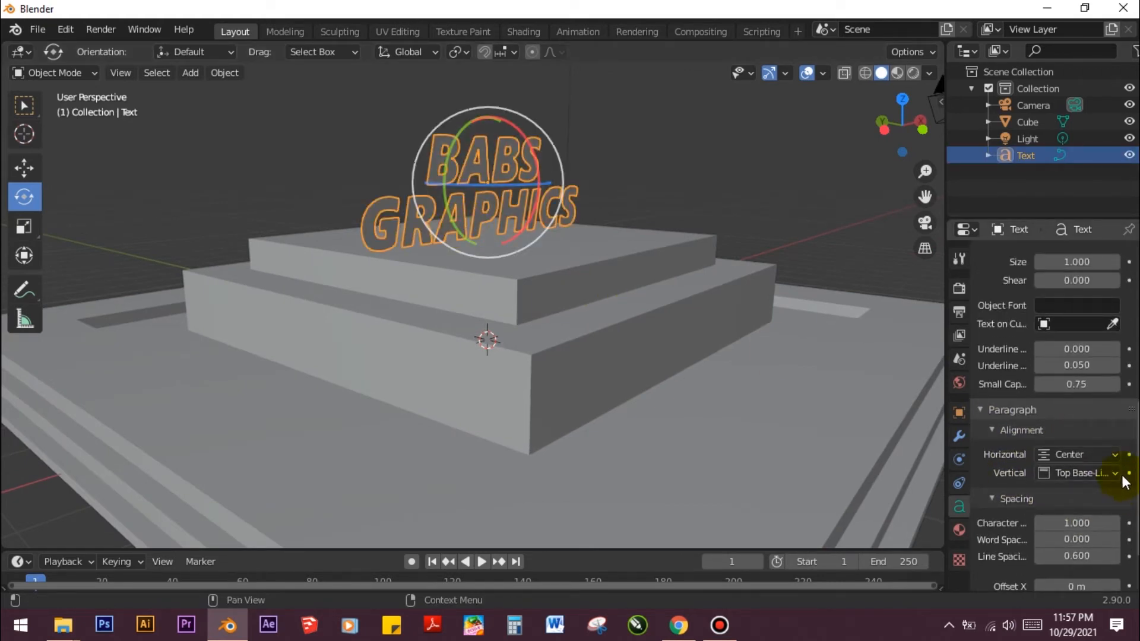
pyautogui.scroll(8, 1124, 481)
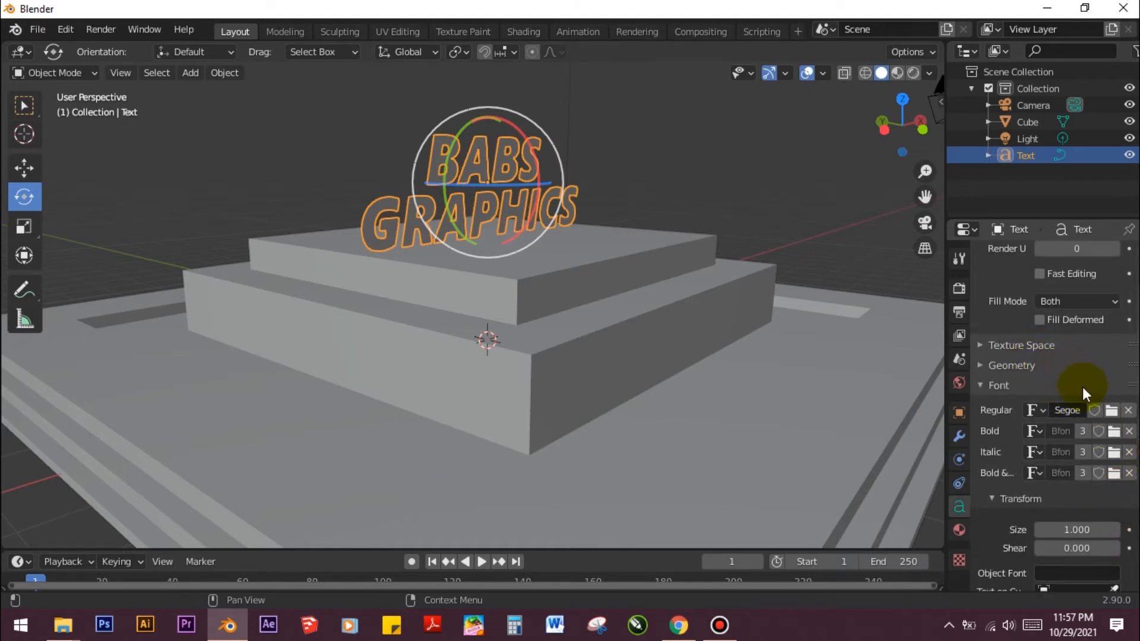
pyautogui.scroll(-8, 1082, 387)
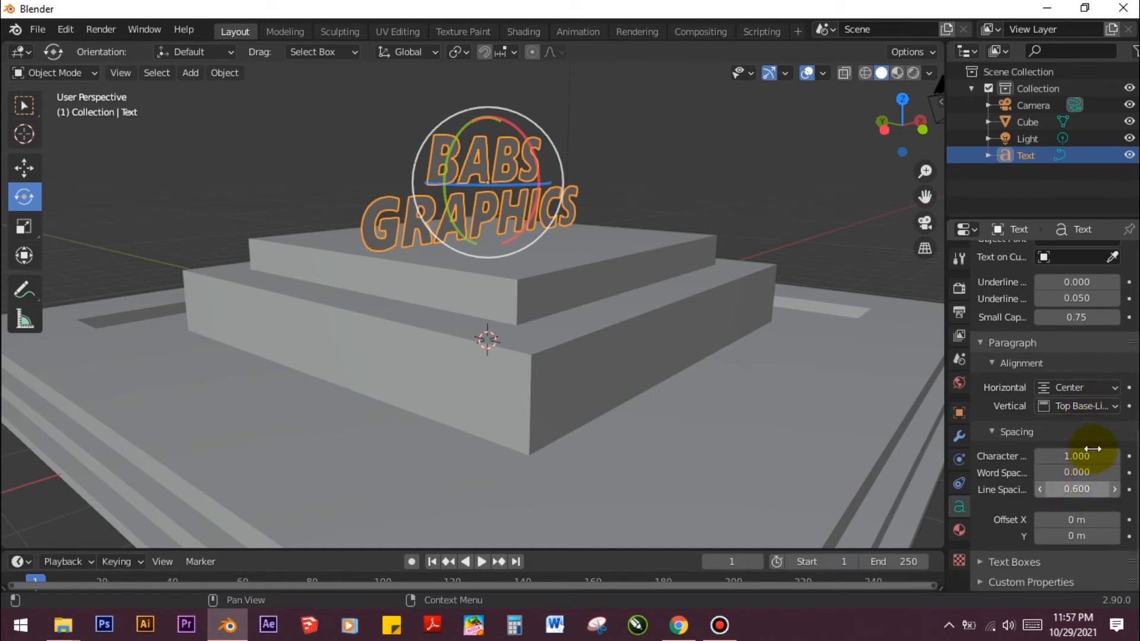
pyautogui.click(1012, 343)
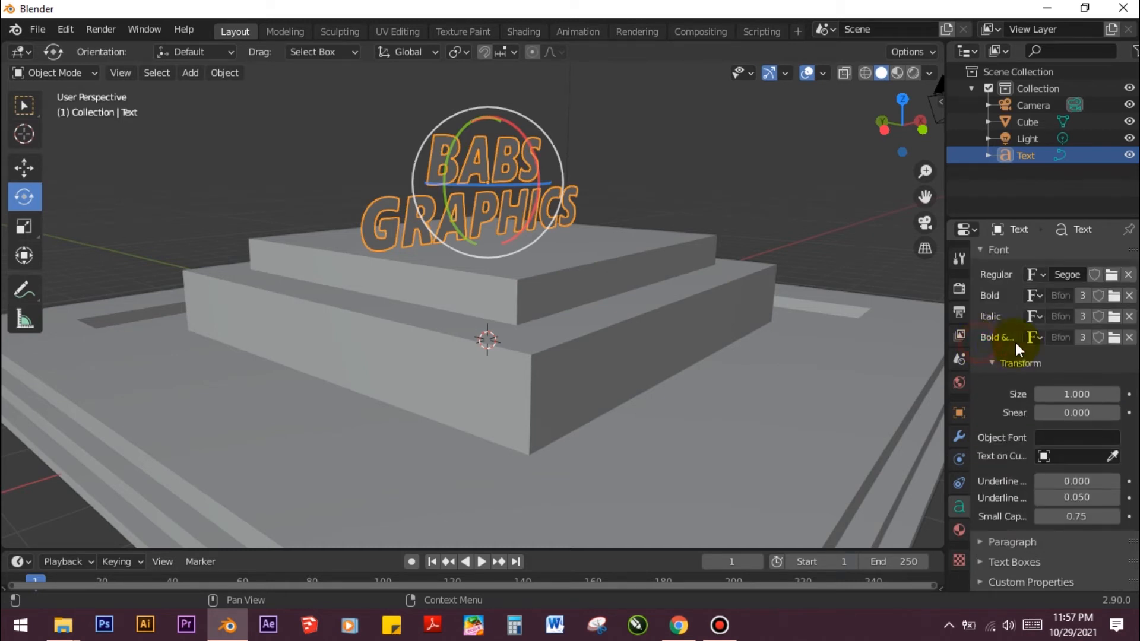
pyautogui.scroll(5, 1073, 375)
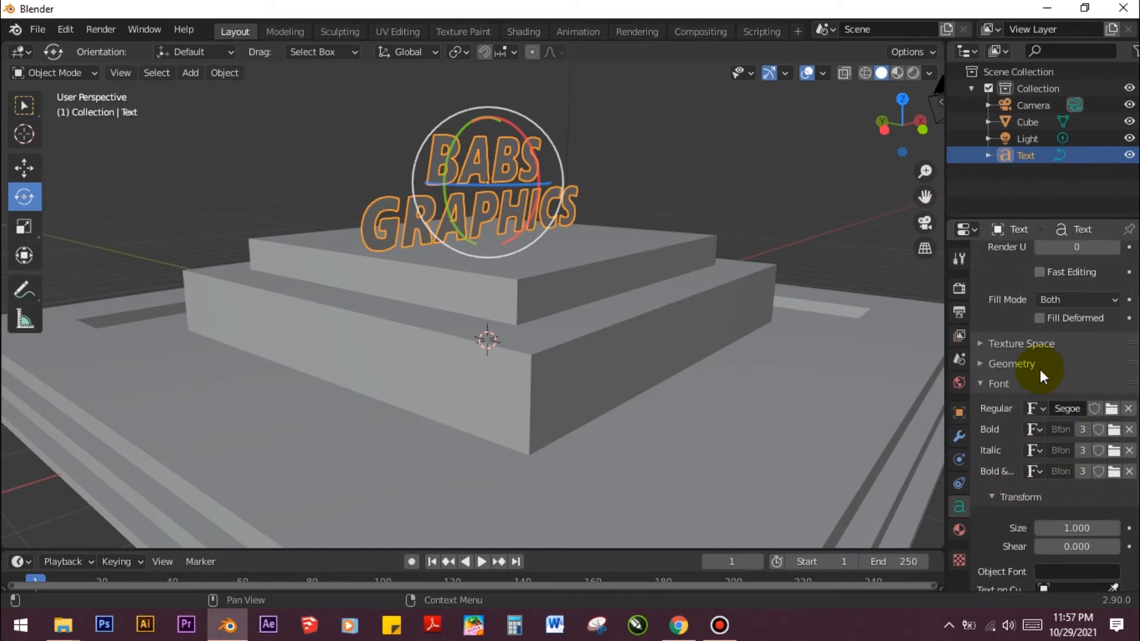
# Expand the text's Geometry settings and set its Extrude to 0.02 m
pyautogui.click(979, 365)
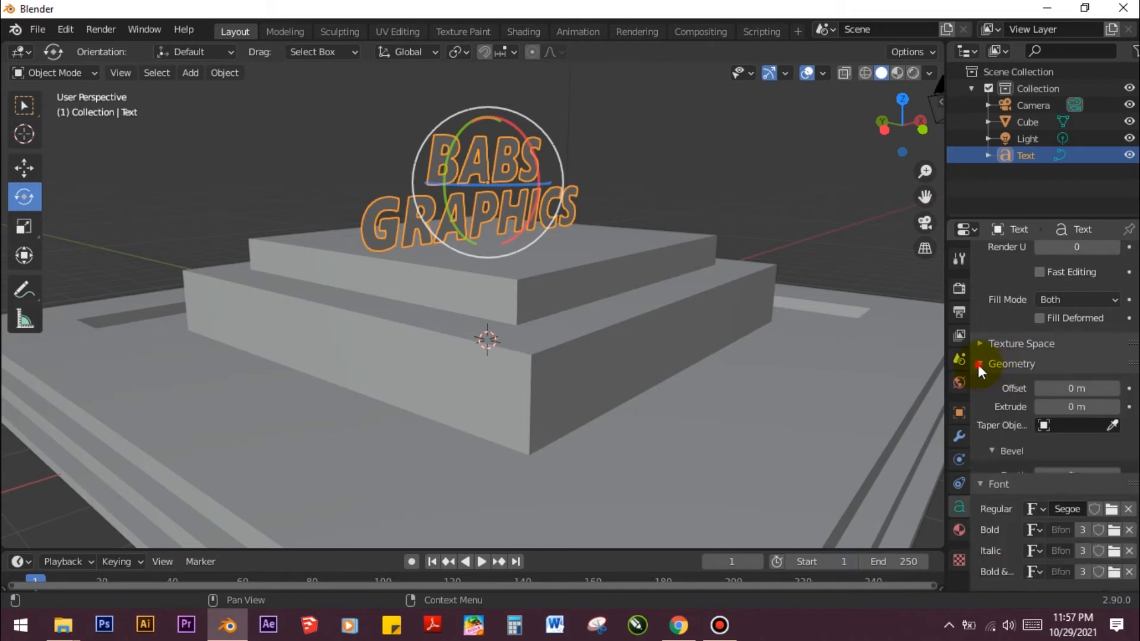
pyautogui.click(1114, 407)
pyautogui.click(1114, 407)
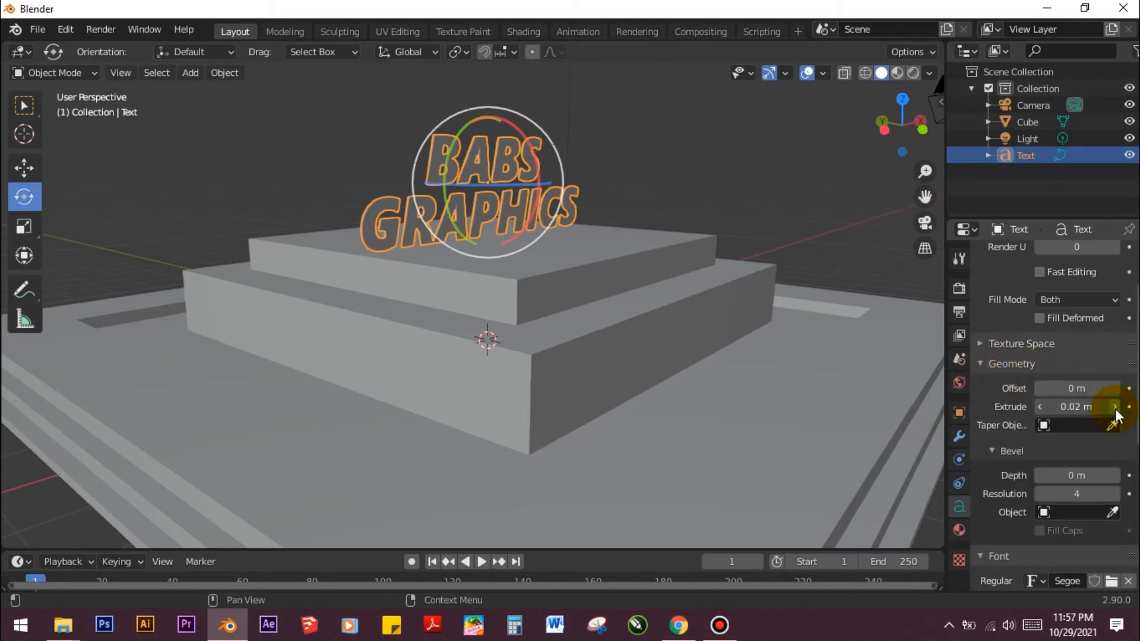
# Increase the text's Extrude to 0.11 m and deselect the text
pyautogui.click(1115, 407)
pyautogui.click(1114, 407)
pyautogui.click(1115, 406)
pyautogui.click(1114, 407)
pyautogui.click(1114, 407)
pyautogui.click(1115, 407)
pyautogui.click(1114, 407)
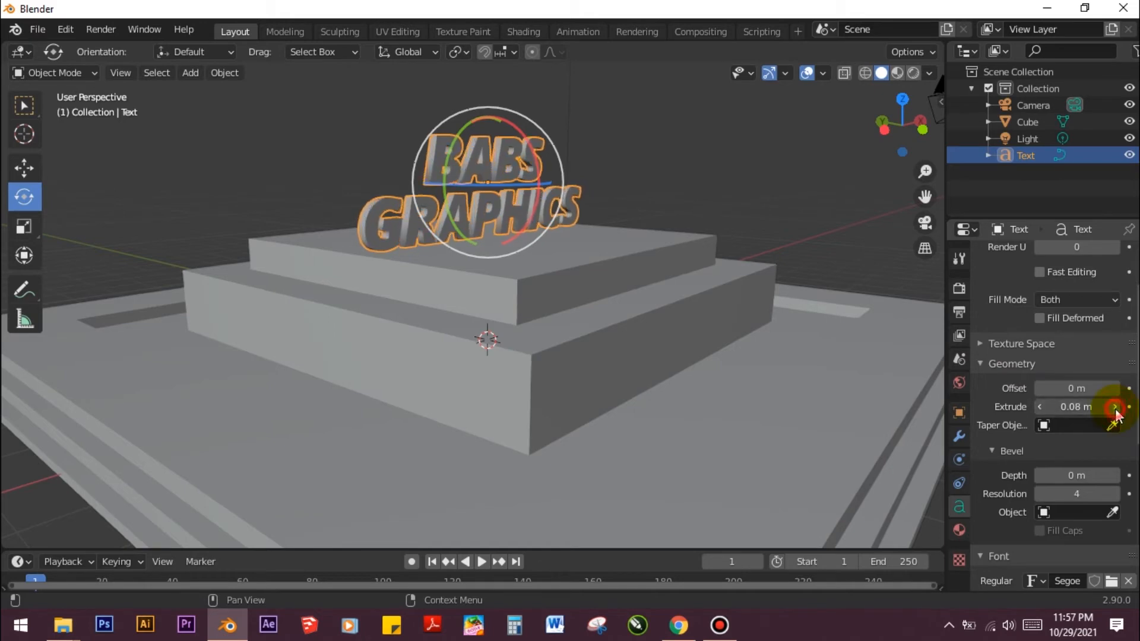
pyautogui.click(1114, 406)
pyautogui.click(1115, 406)
pyautogui.scroll(-5, 681, 254)
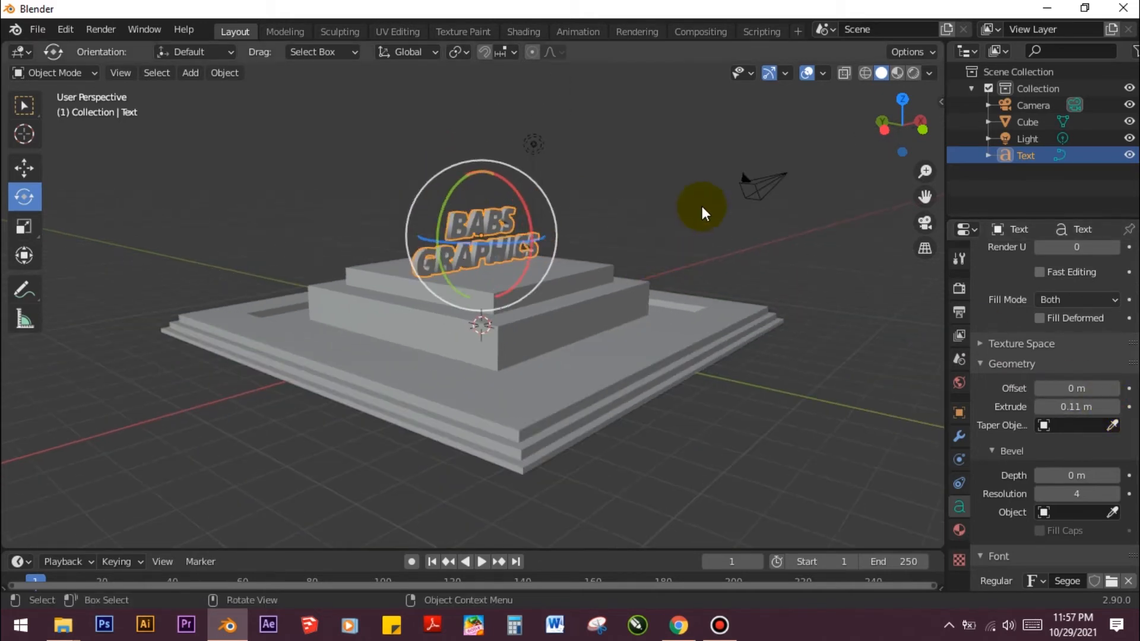
pyautogui.click(677, 221)
# Select the stepped base and switch the viewport to rendered shading
pyautogui.scroll(2, 636, 273)
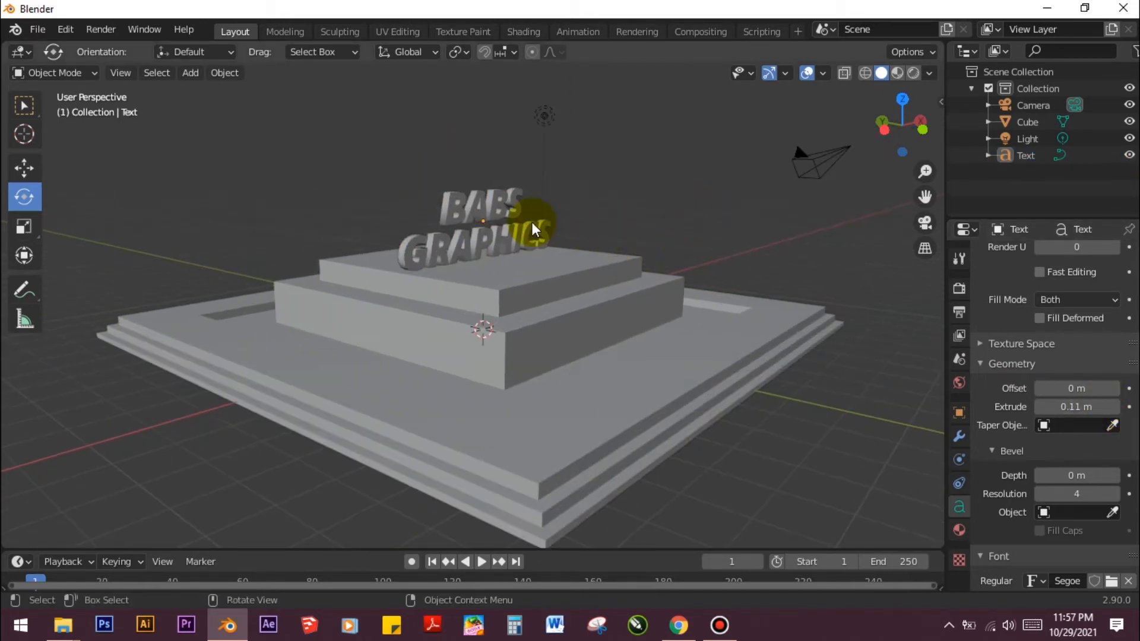
pyautogui.scroll(3, 532, 222)
pyautogui.scroll(-4, 542, 217)
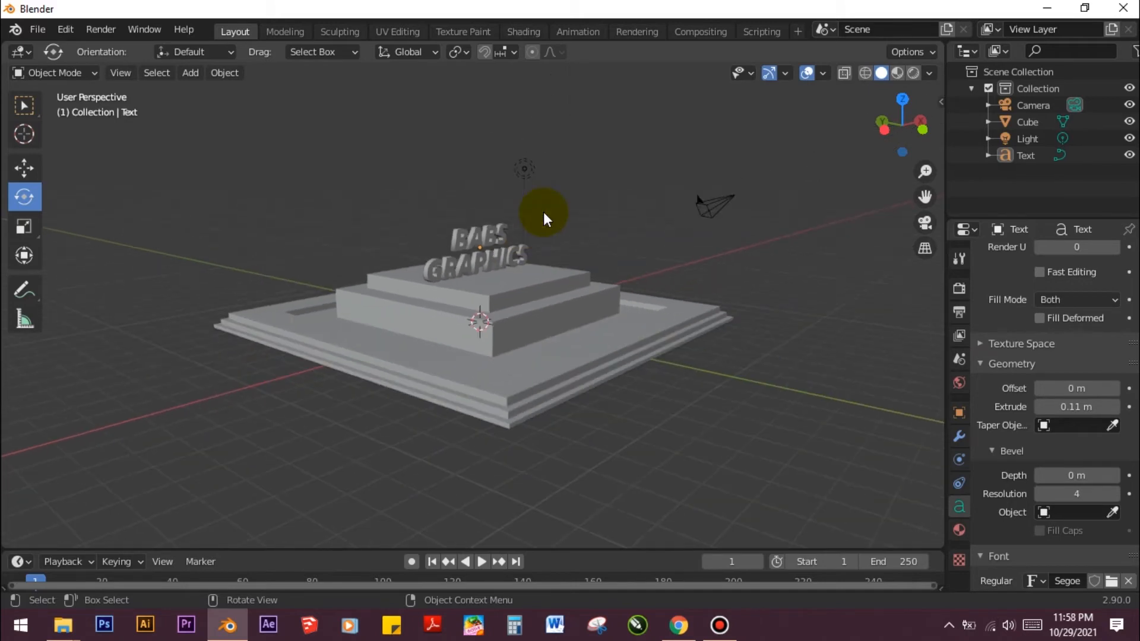
pyautogui.scroll(2, 621, 204)
pyautogui.click(648, 354)
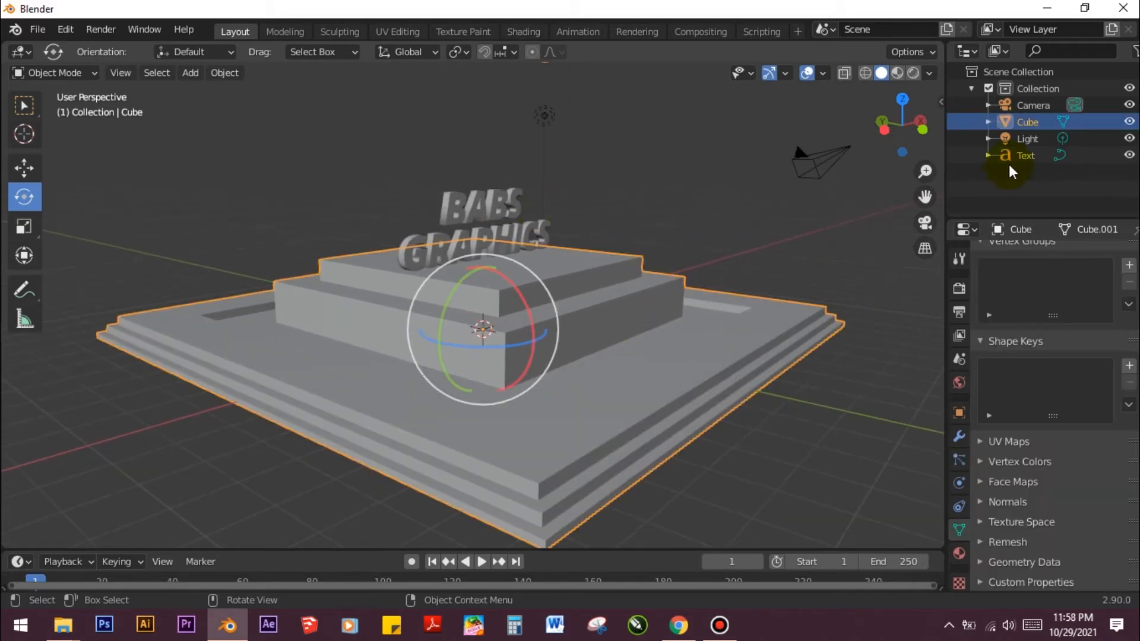
pyautogui.click(914, 73)
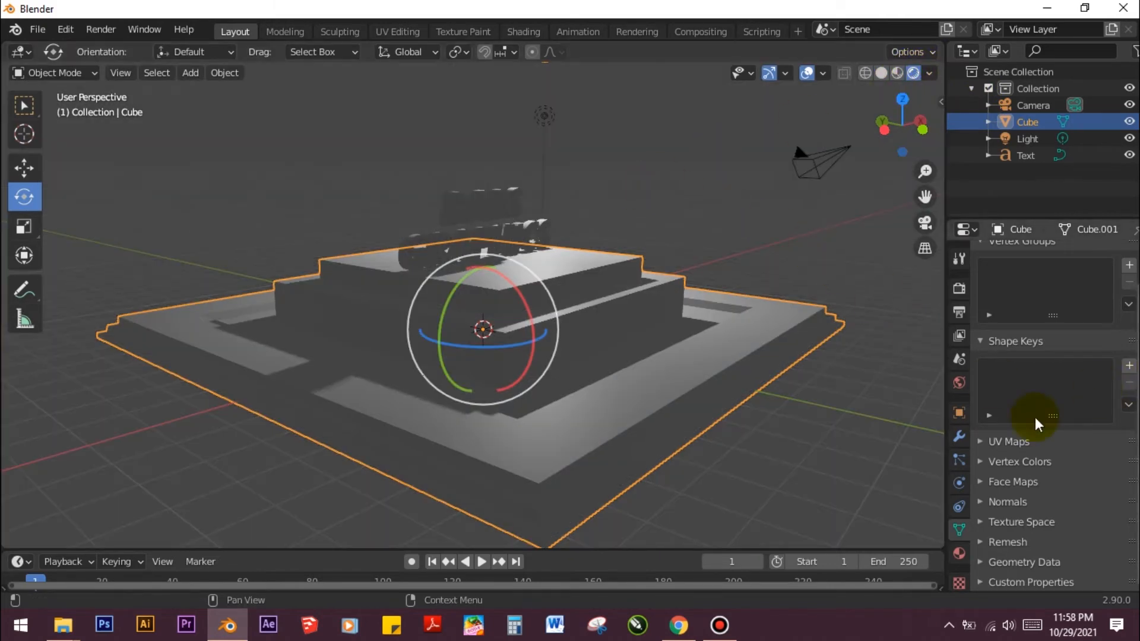
# Create a new material on the base with a green base color, about hue 0.302, saturation 0.746 and value 0.906
pyautogui.click(959, 557)
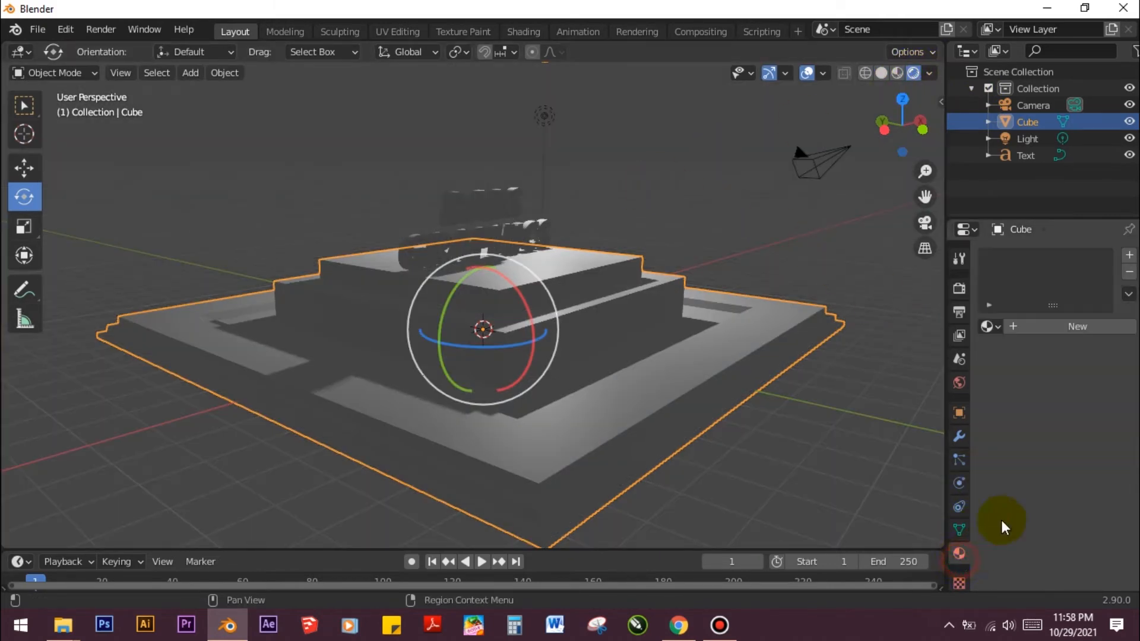
pyautogui.click(1078, 328)
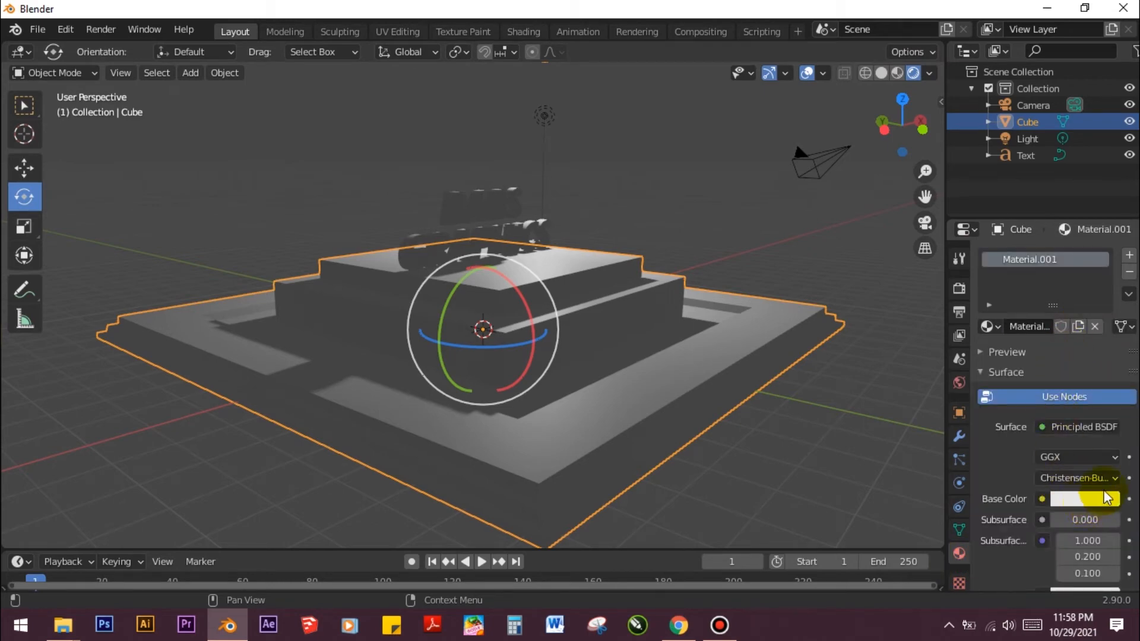
pyautogui.click(959, 382)
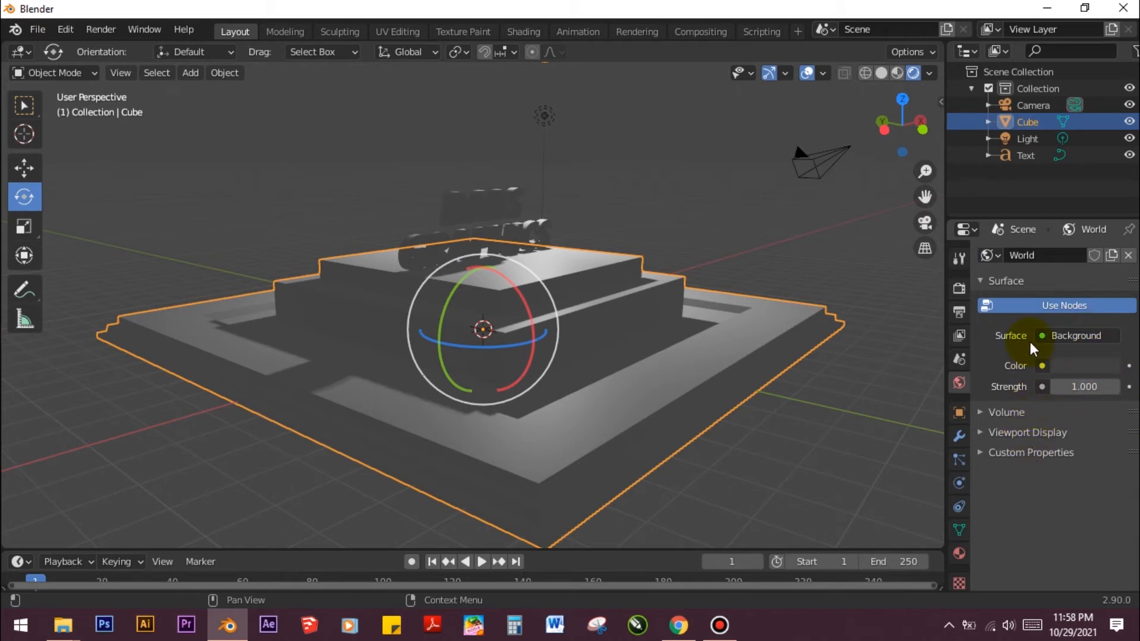
pyautogui.click(959, 554)
pyautogui.click(1067, 504)
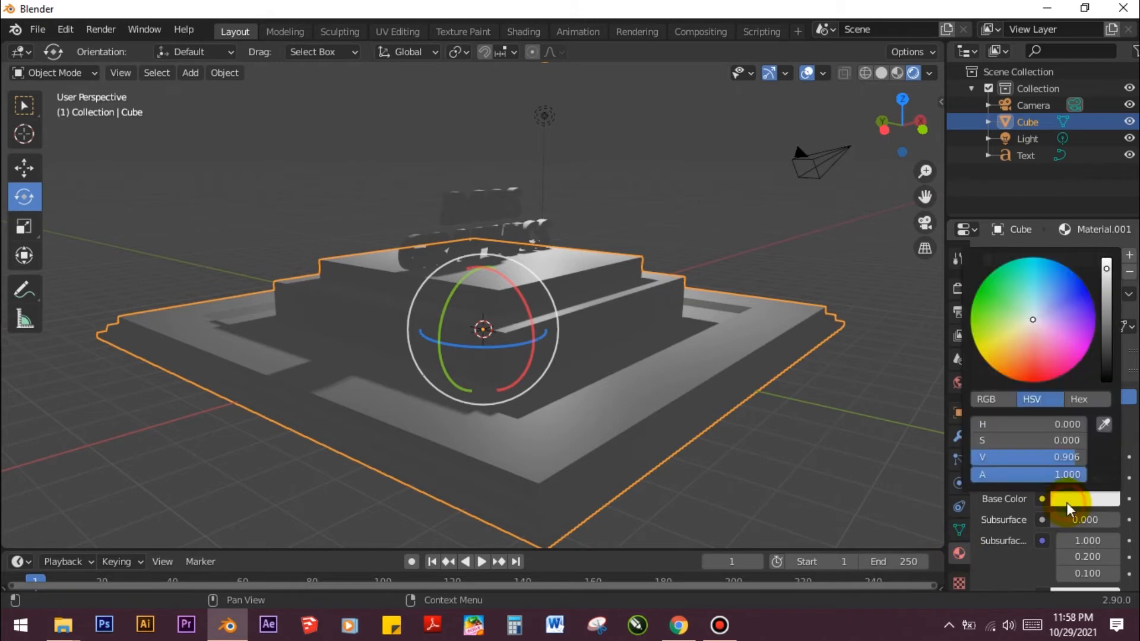
pyautogui.click(988, 320)
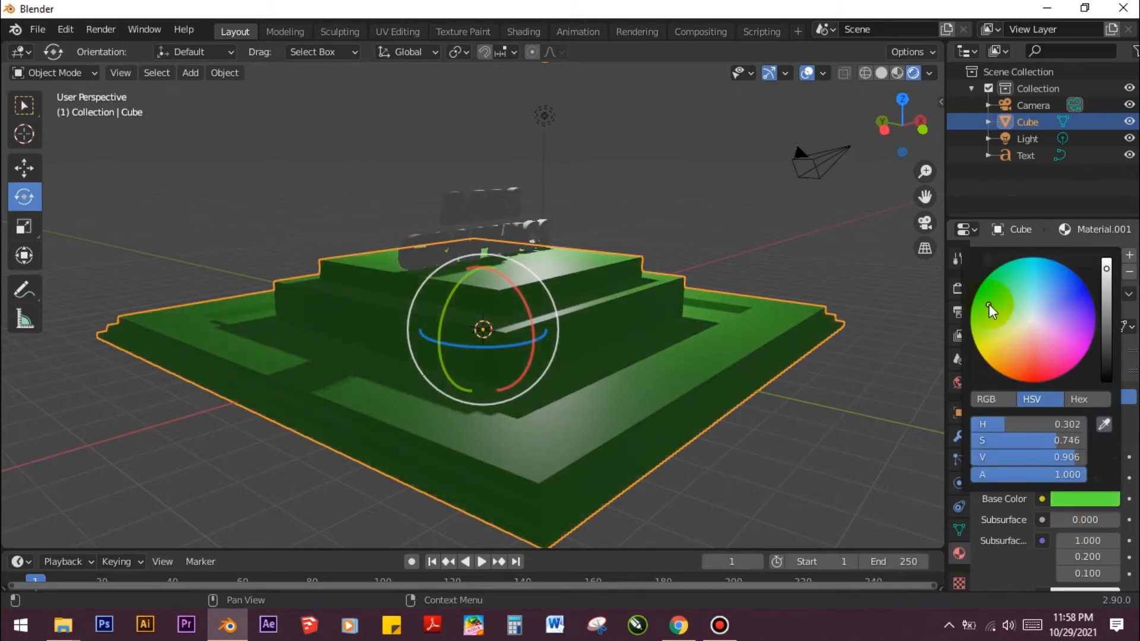
pyautogui.click(694, 207)
# Create a new material on the BABS GRAPHICS text with a blue base color, and deselect the text
pyautogui.click(488, 208)
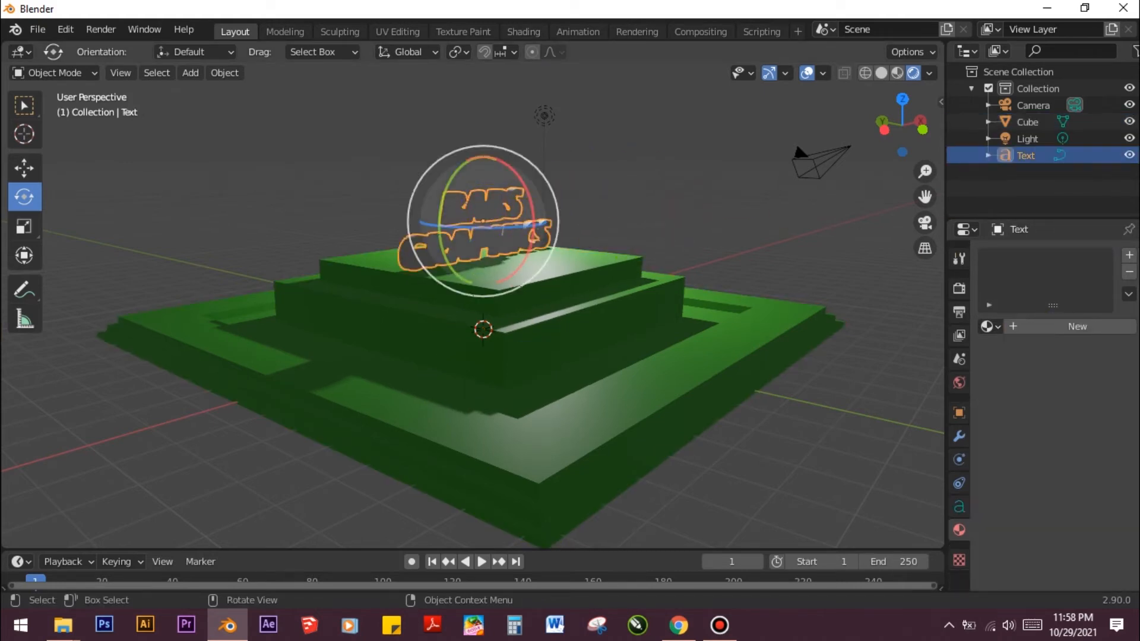
pyautogui.click(1052, 331)
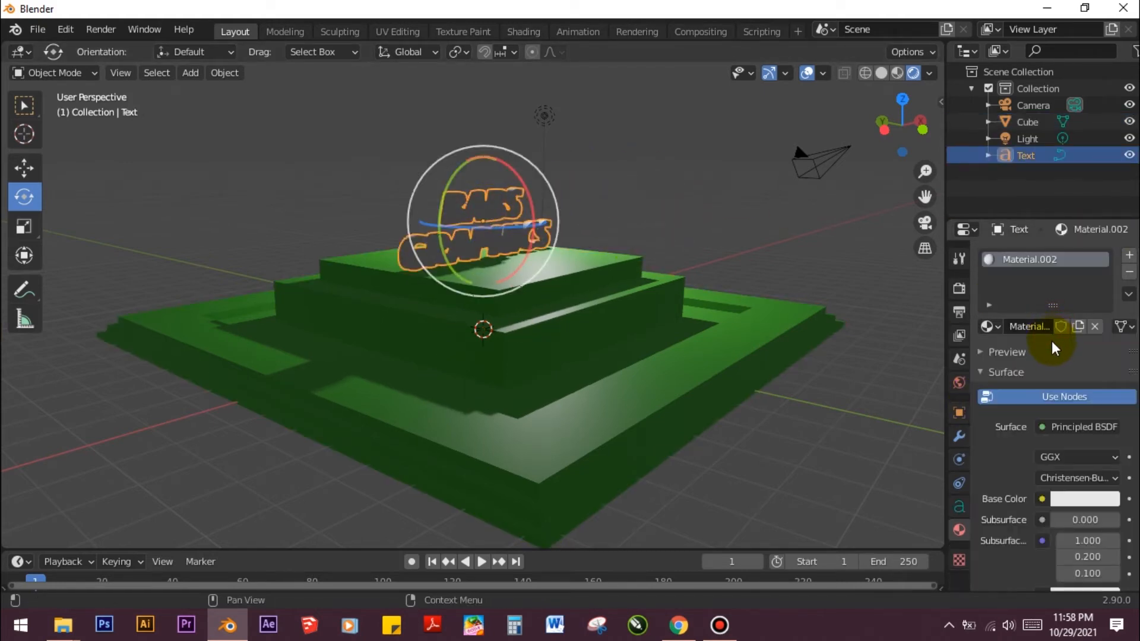
pyautogui.click(1088, 504)
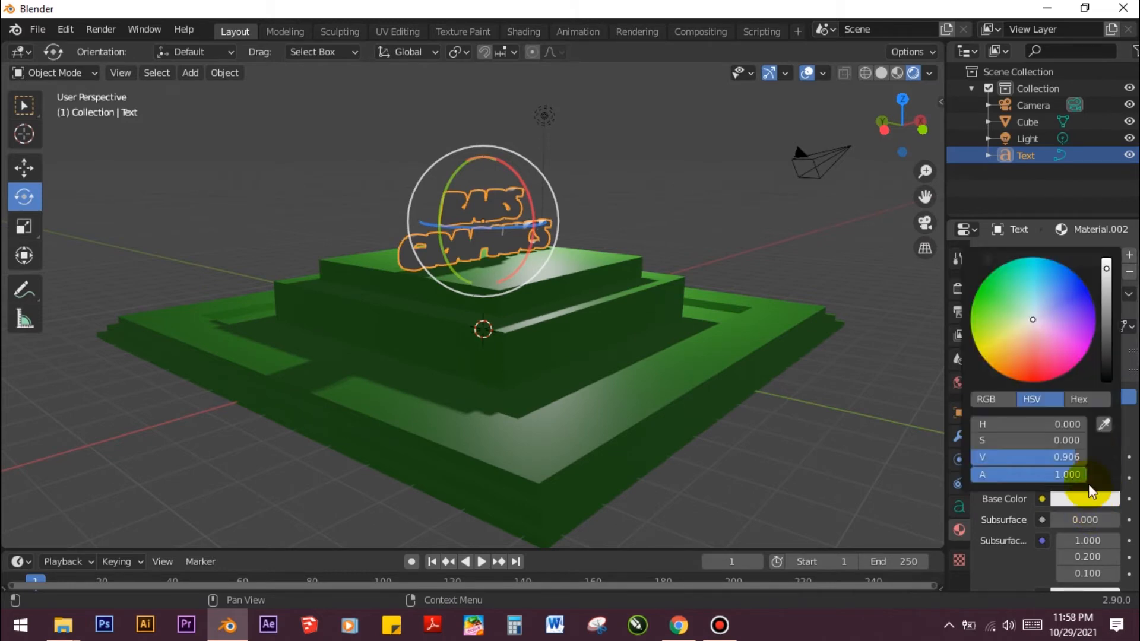
pyautogui.click(1066, 285)
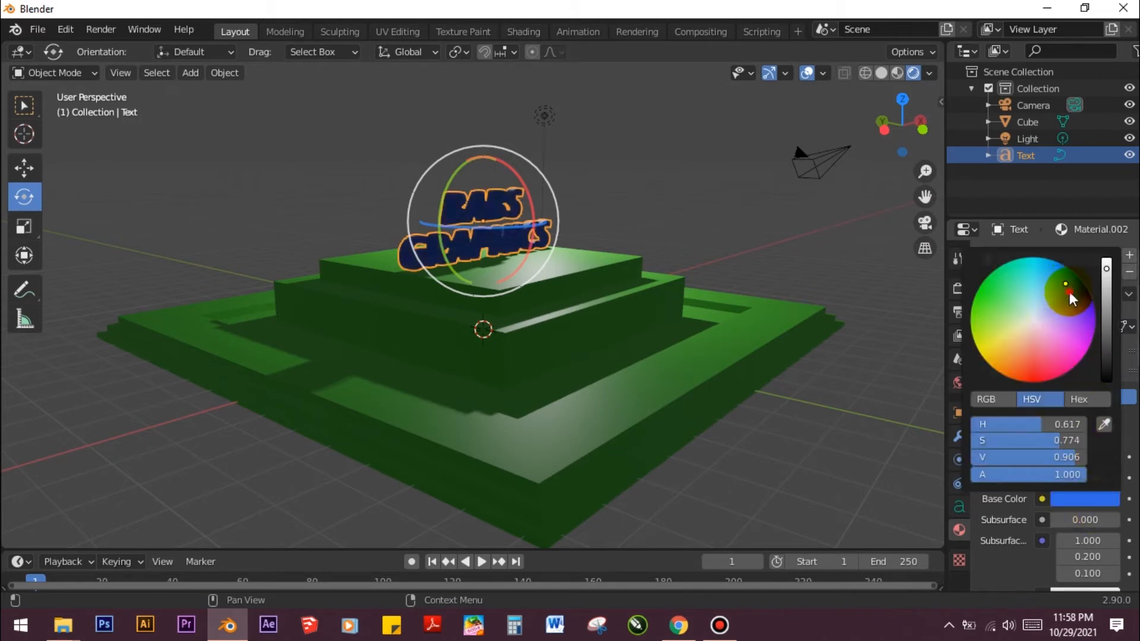
pyautogui.click(693, 206)
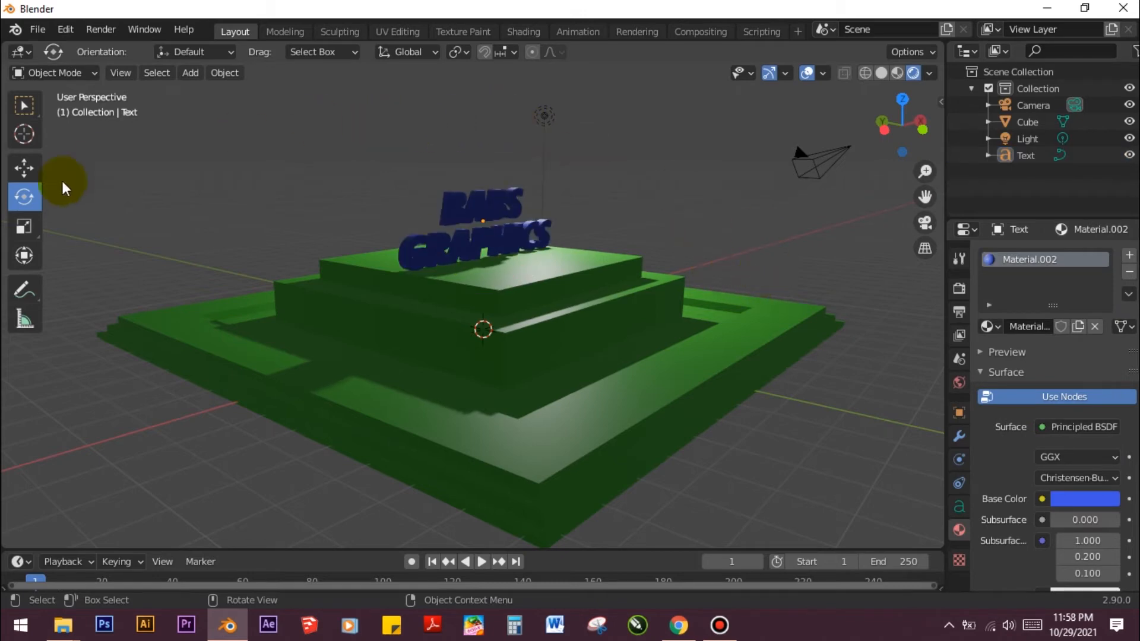
# Select the point light and move it along the X axis, well past the beginning of the lettering
pyautogui.click(544, 121)
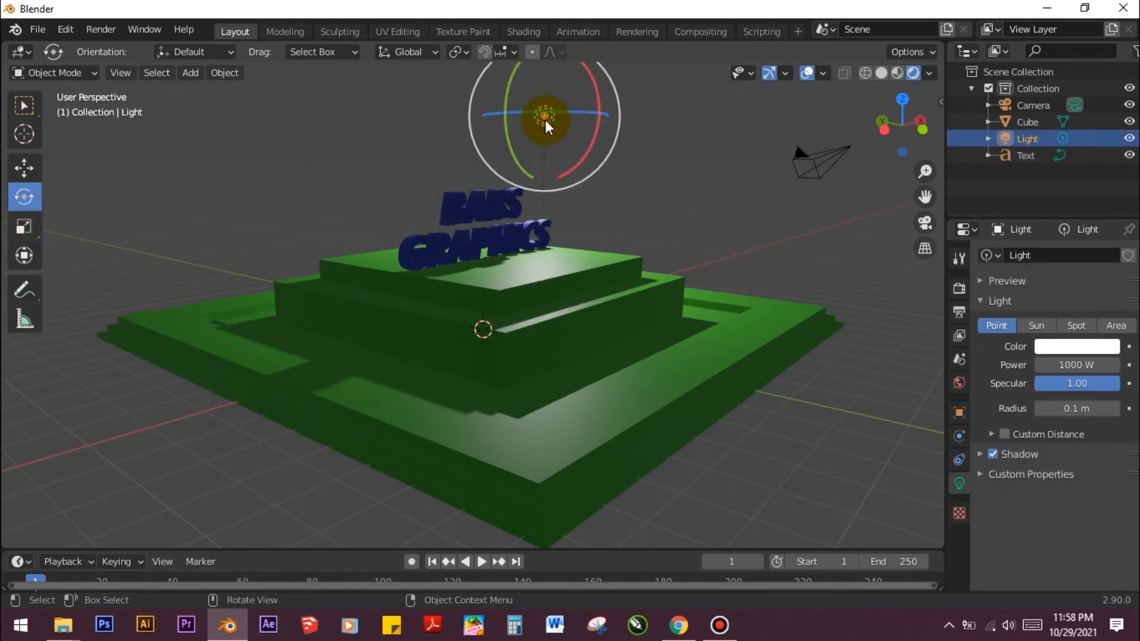
pyautogui.click(24, 168)
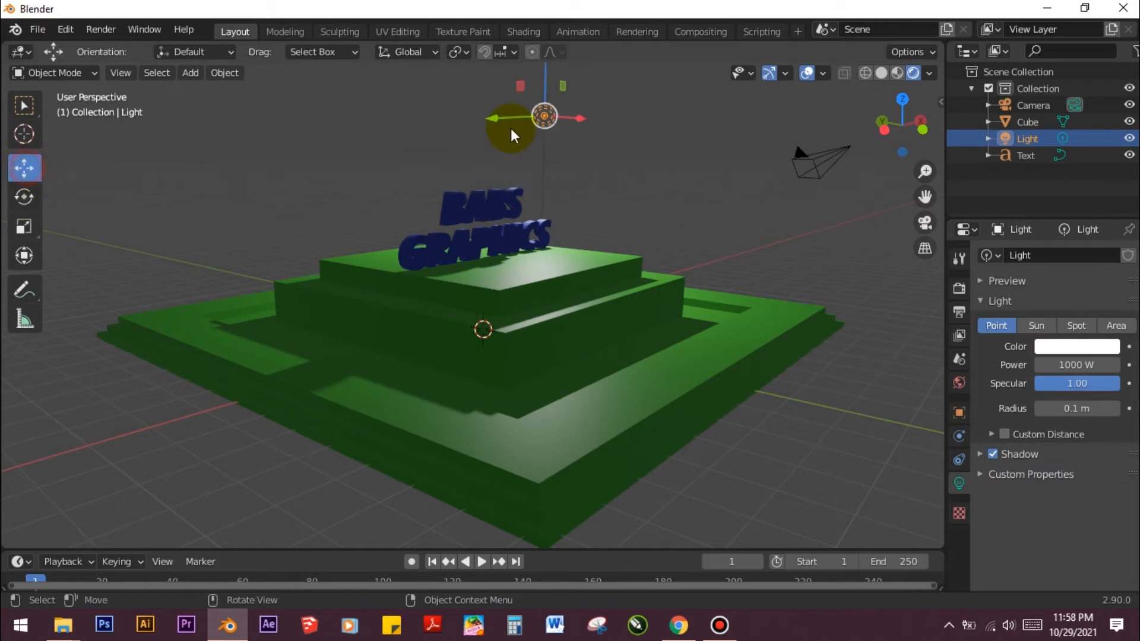
pyautogui.moveTo(578, 122); pyautogui.dragTo(223, 127)
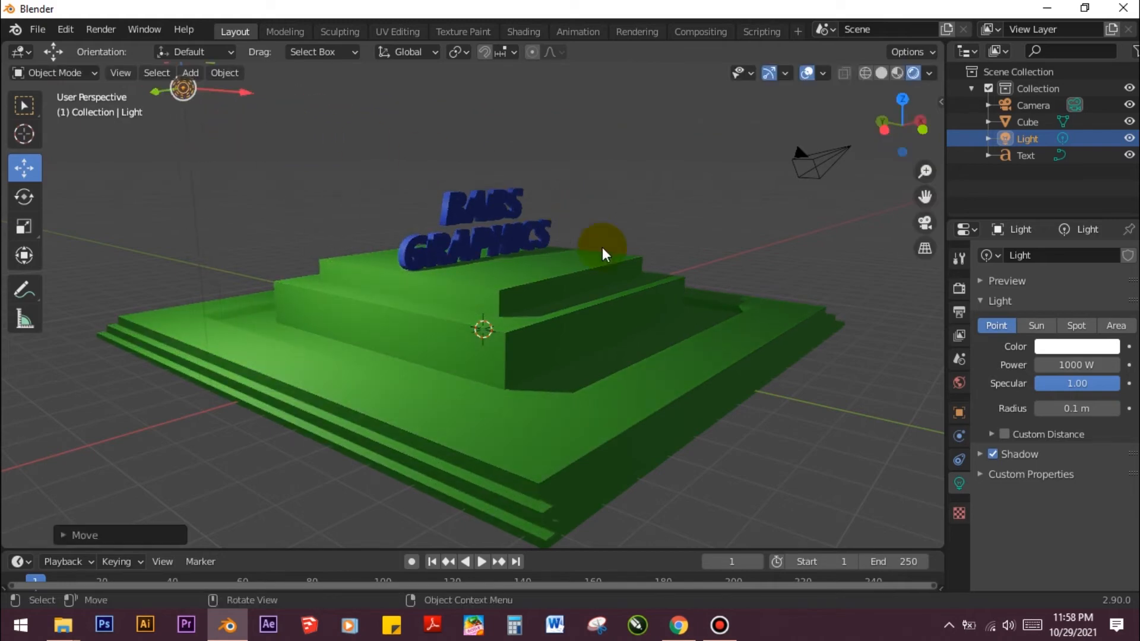
# Move the light partway back along X toward the text and along Y to the front side of the lettering
pyautogui.scroll(-3, 657, 269)
pyautogui.moveTo(723, 266); pyautogui.dragTo(654, 264, button='middle')
pyautogui.scroll(2, 654, 264)
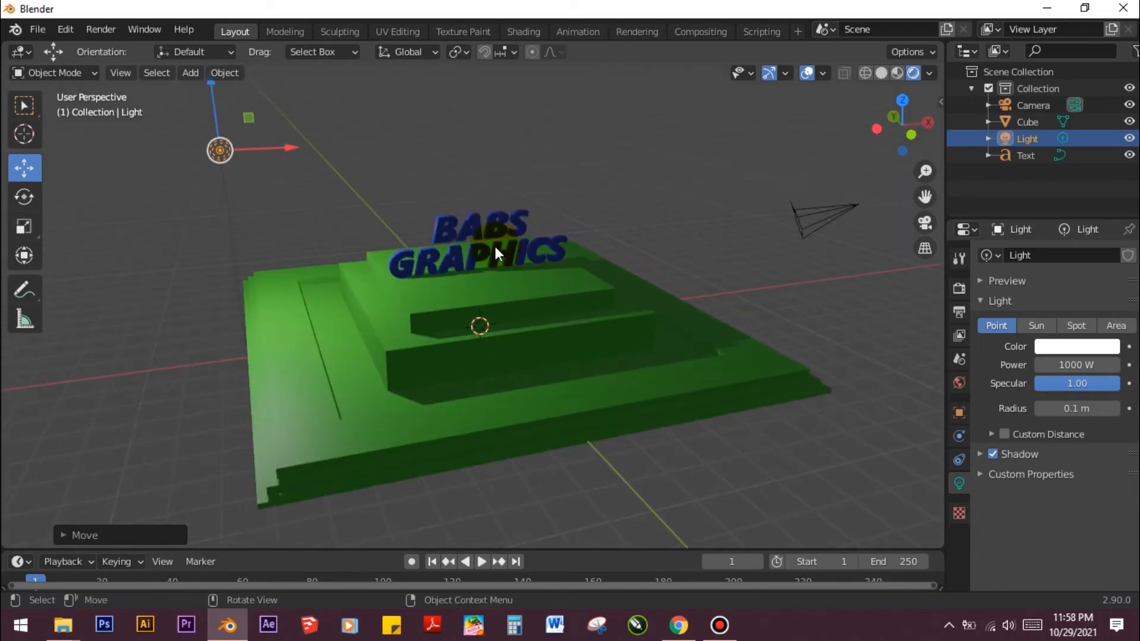
pyautogui.moveTo(286, 155)
pyautogui.mouseDown()
pyautogui.moveTo(428, 142)
pyautogui.moveTo(393, 144)
pyautogui.mouseUp()
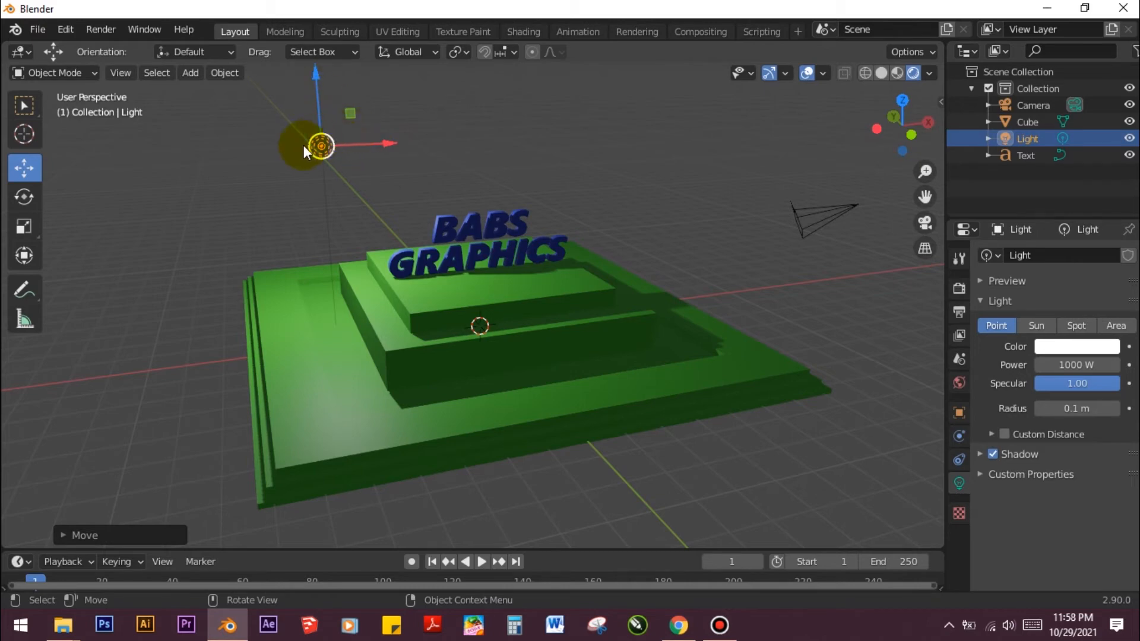
pyautogui.moveTo(338, 153); pyautogui.dragTo(484, 142, button='middle')
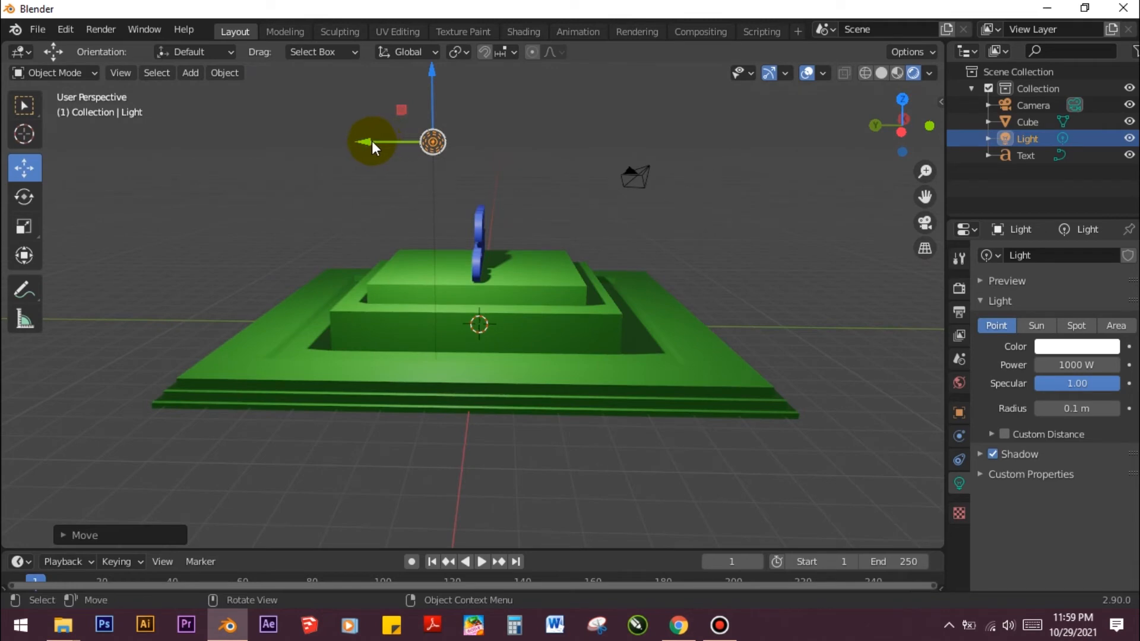
pyautogui.moveTo(371, 144); pyautogui.dragTo(447, 157)
# Examine the lighting on the text and stepped base from close up and from a lower, more distant angle
pyautogui.moveTo(695, 205); pyautogui.dragTo(557, 219, button='middle')
pyautogui.scroll(6, 558, 214)
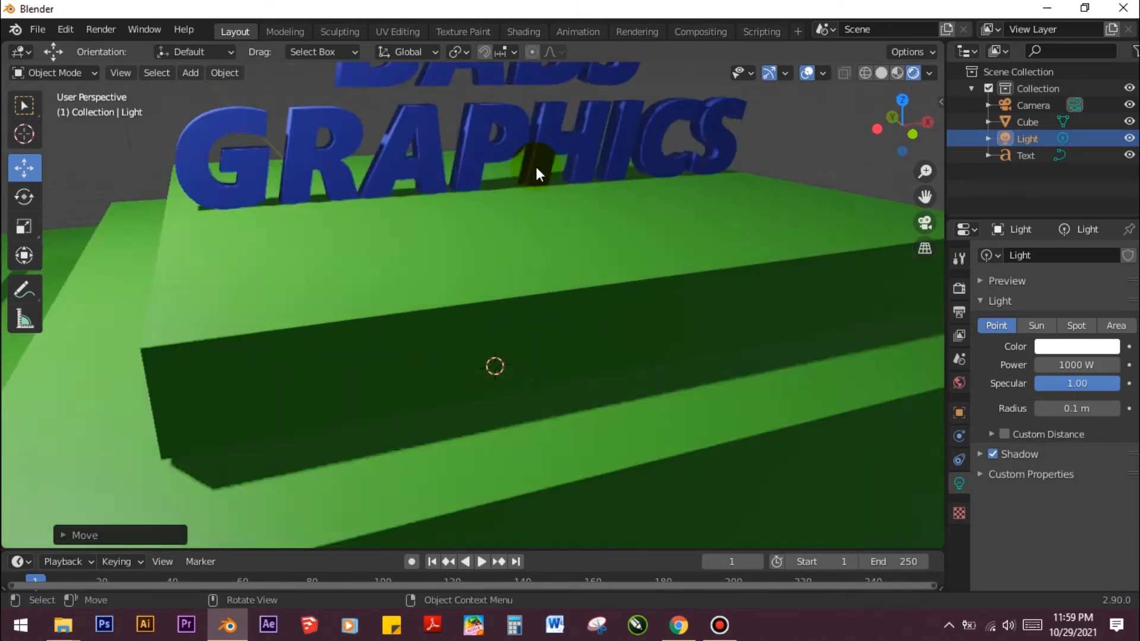
pyautogui.scroll(-6, 536, 168)
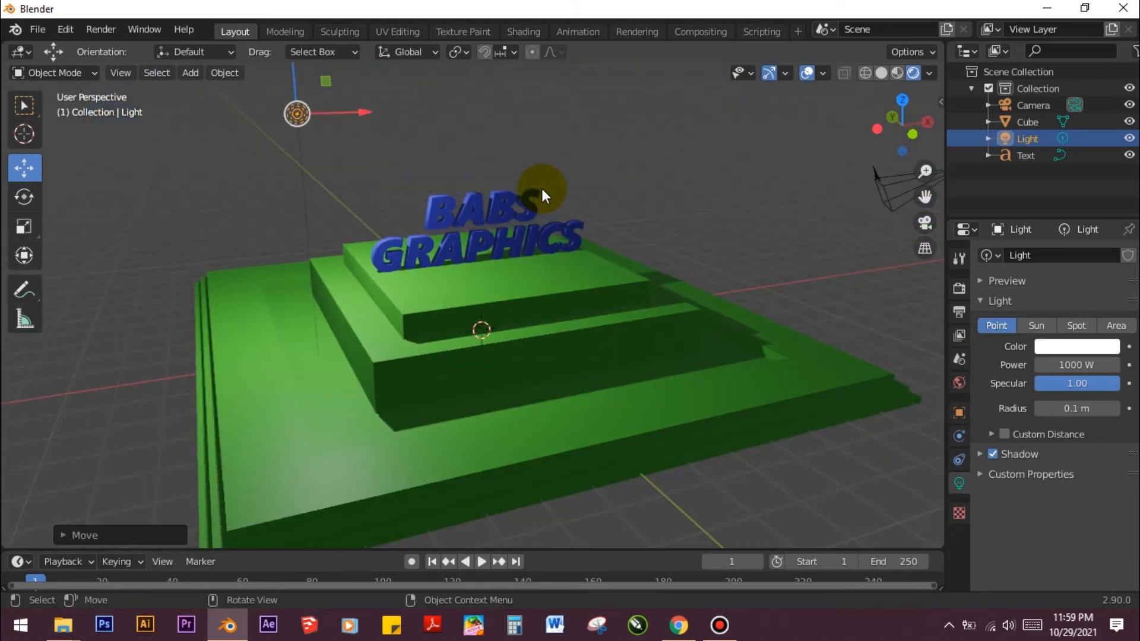
pyautogui.scroll(-1, 541, 188)
pyautogui.scroll(5, 542, 187)
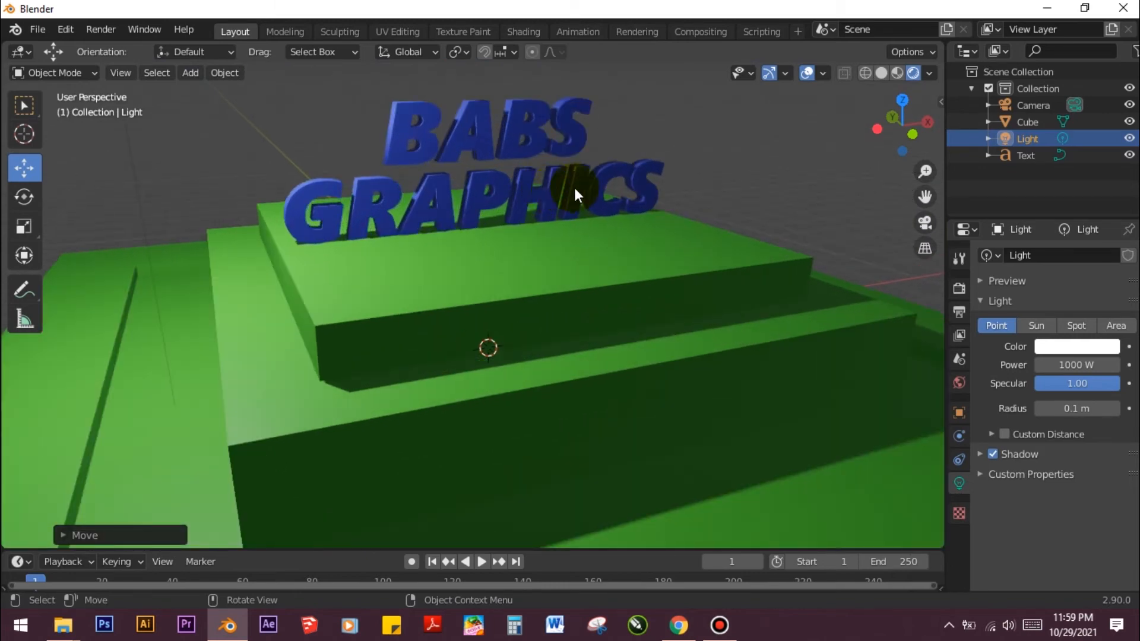
pyautogui.scroll(-2, 573, 185)
pyautogui.moveTo(579, 187); pyautogui.dragTo(592, 155, button='middle')
pyautogui.scroll(-3, 592, 155)
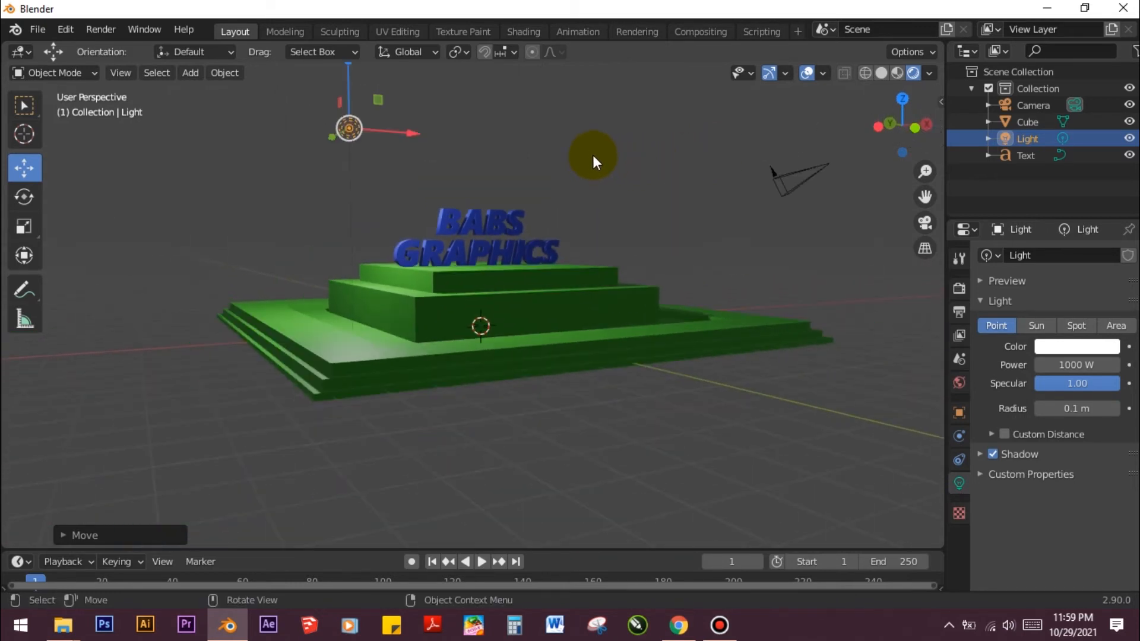
pyautogui.scroll(2, 592, 155)
# Save the scene to the Desktop as BABS GRAPHICS-TUTS.blend
pyautogui.hotkey('ctrl', 's')
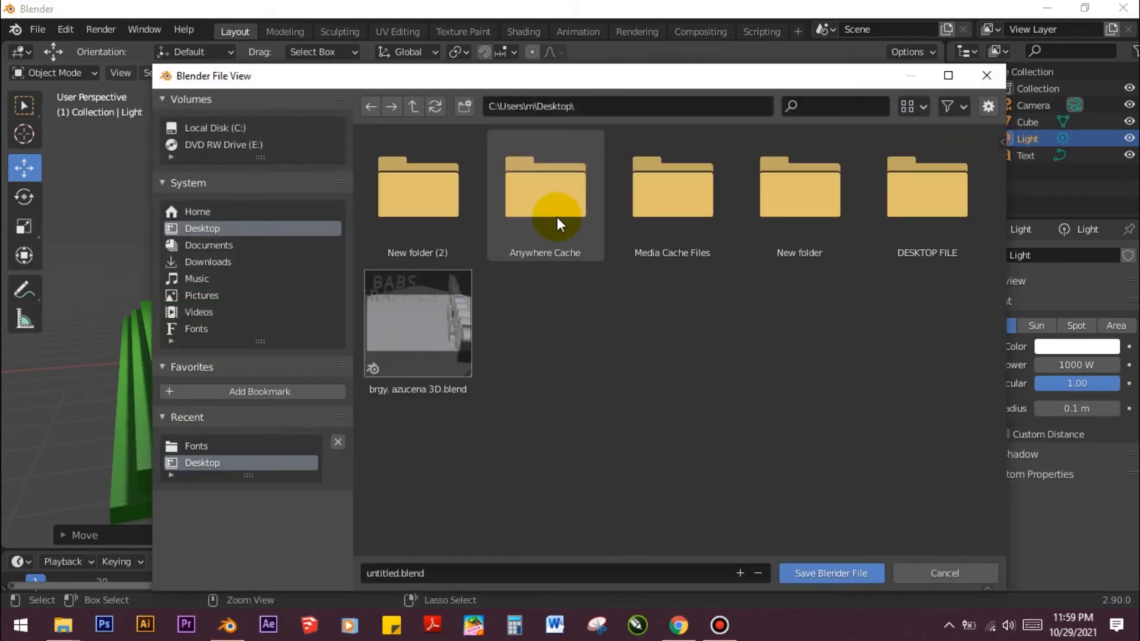
pyautogui.write('B')
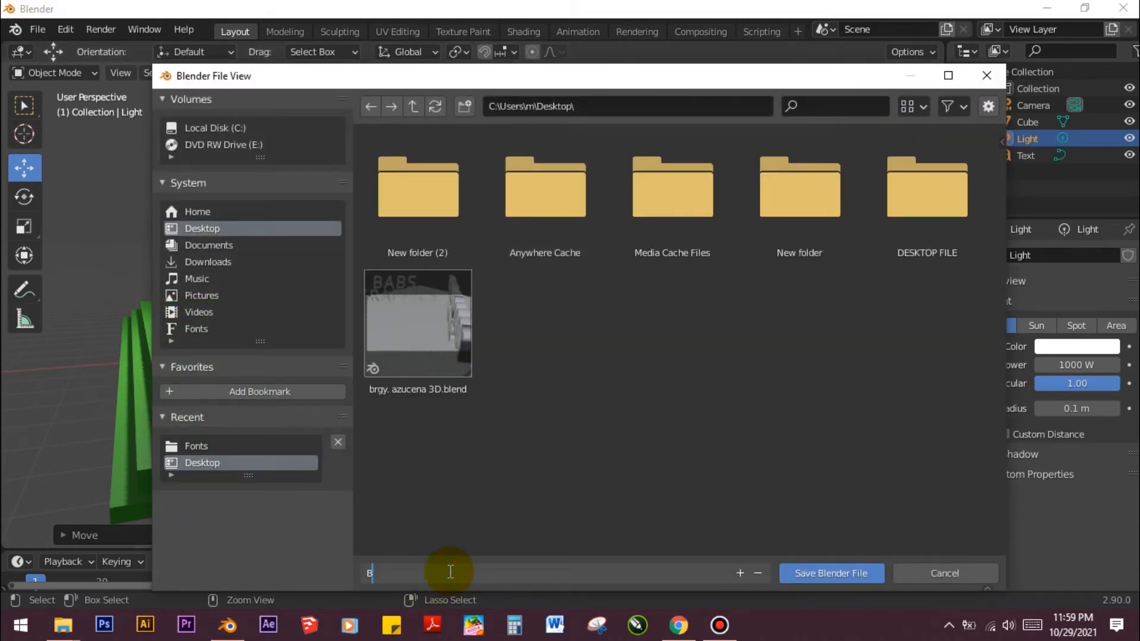
pyautogui.write('ABS GRAPHICS.blend')
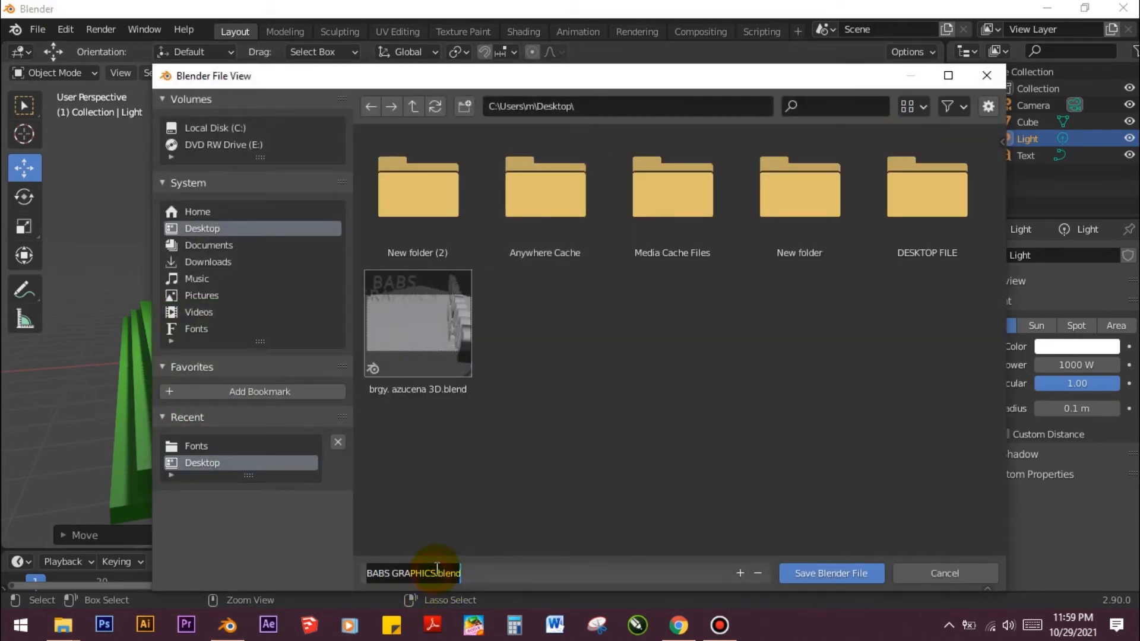
pyautogui.click(435, 572)
pyautogui.write('-TUTS')
pyautogui.press('Return')
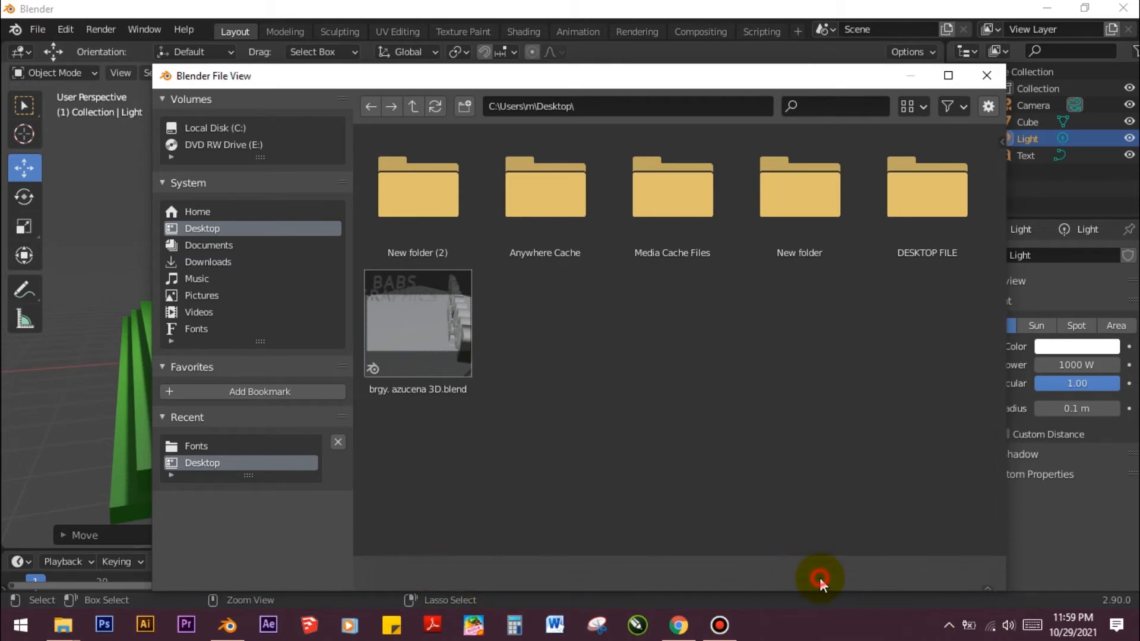
pyautogui.click(820, 578)
# Duplicate the point light, place the copy above the base near the opposite end of the text, and deselect it
pyautogui.scroll(-2, 596, 252)
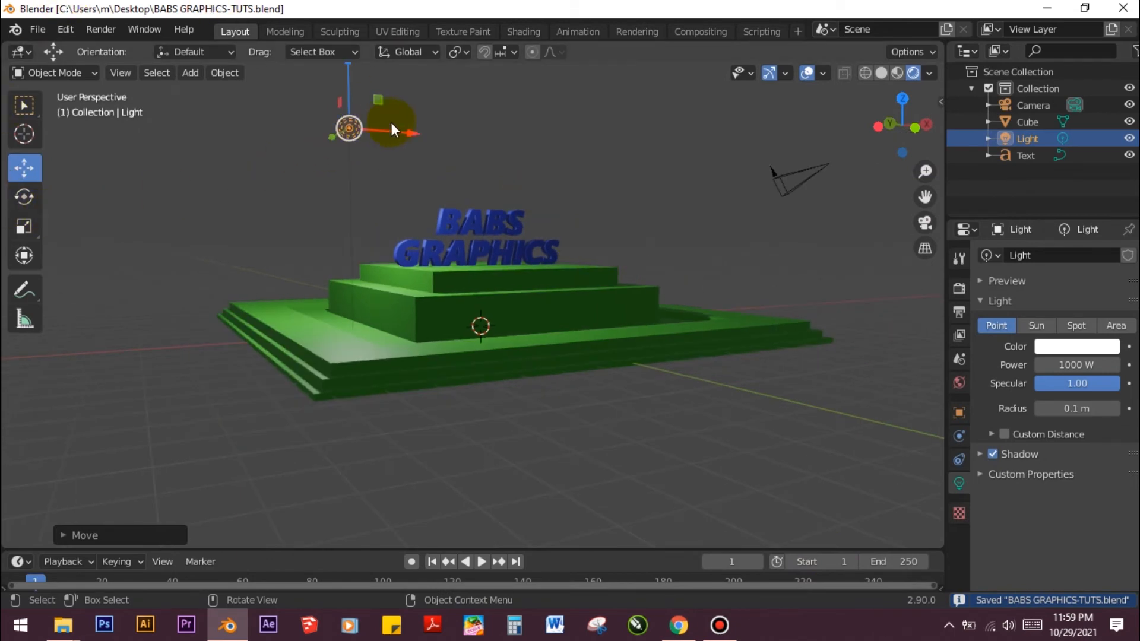
pyautogui.click(469, 130)
pyautogui.click(352, 131)
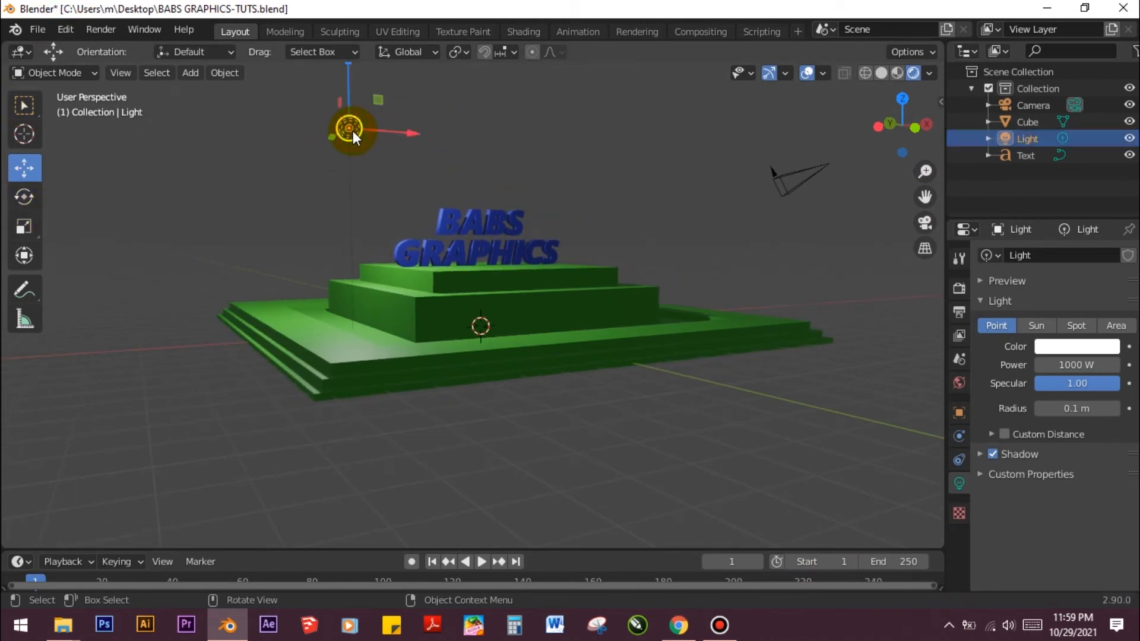
pyautogui.hotkey('shift', 'd')
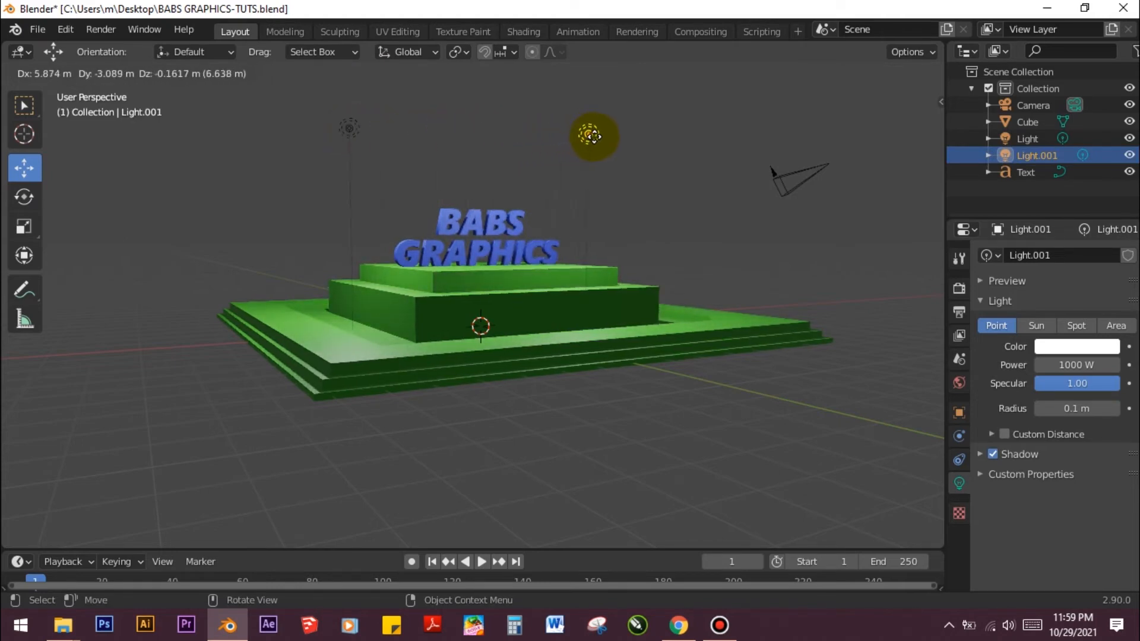
pyautogui.click(599, 135)
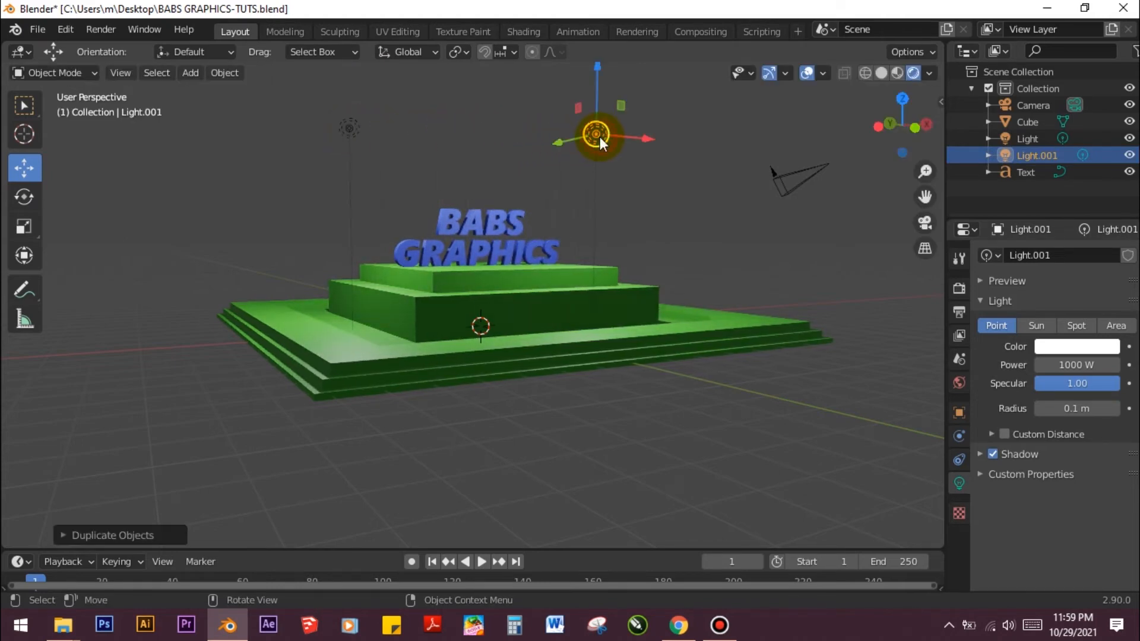
pyautogui.click(406, 166)
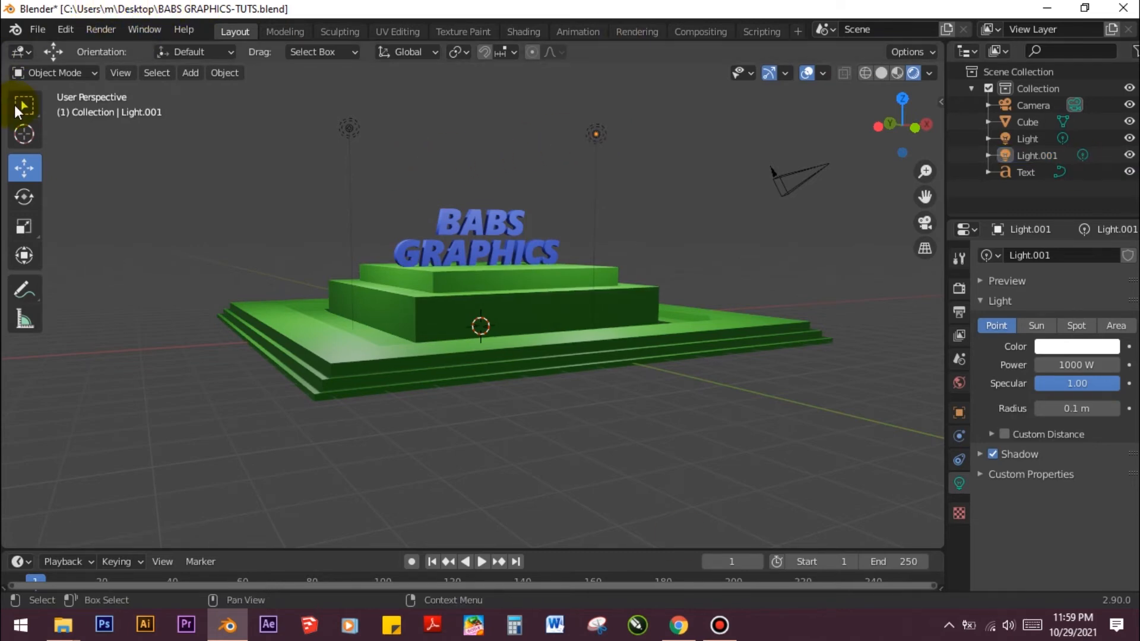
pyautogui.click(46, 73)
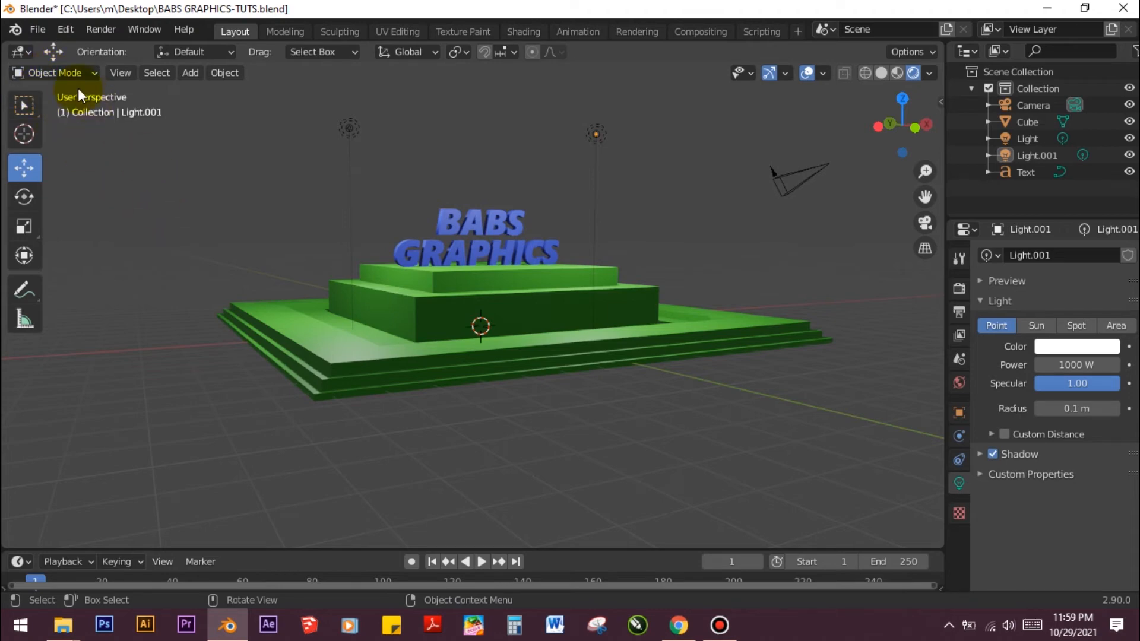
pyautogui.click(59, 72)
pyautogui.click(24, 107)
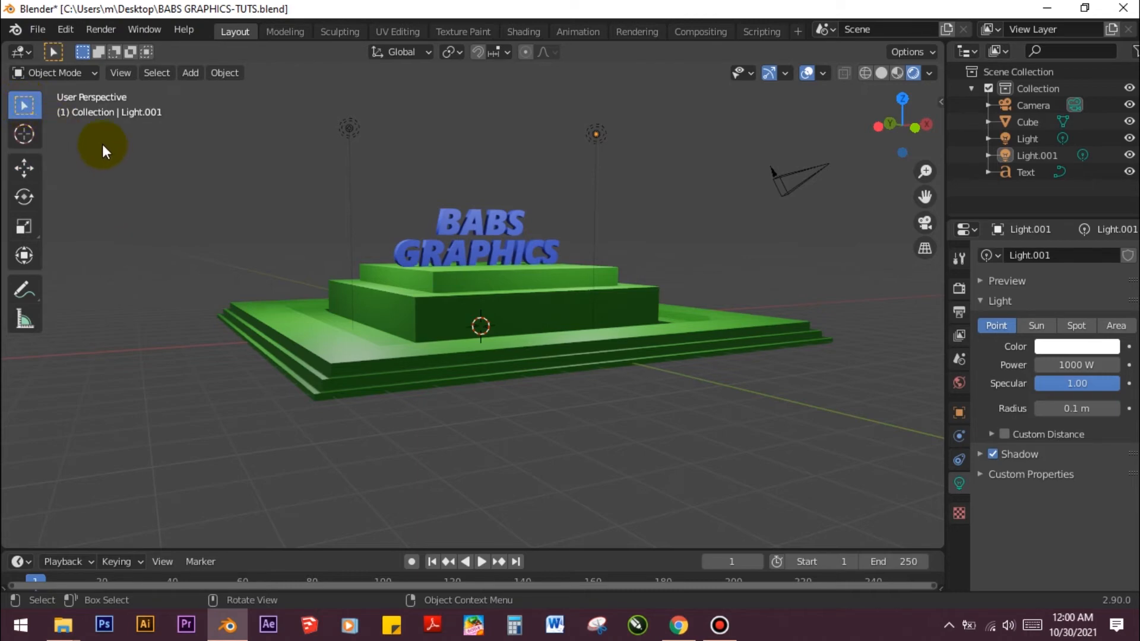
pyautogui.click(83, 73)
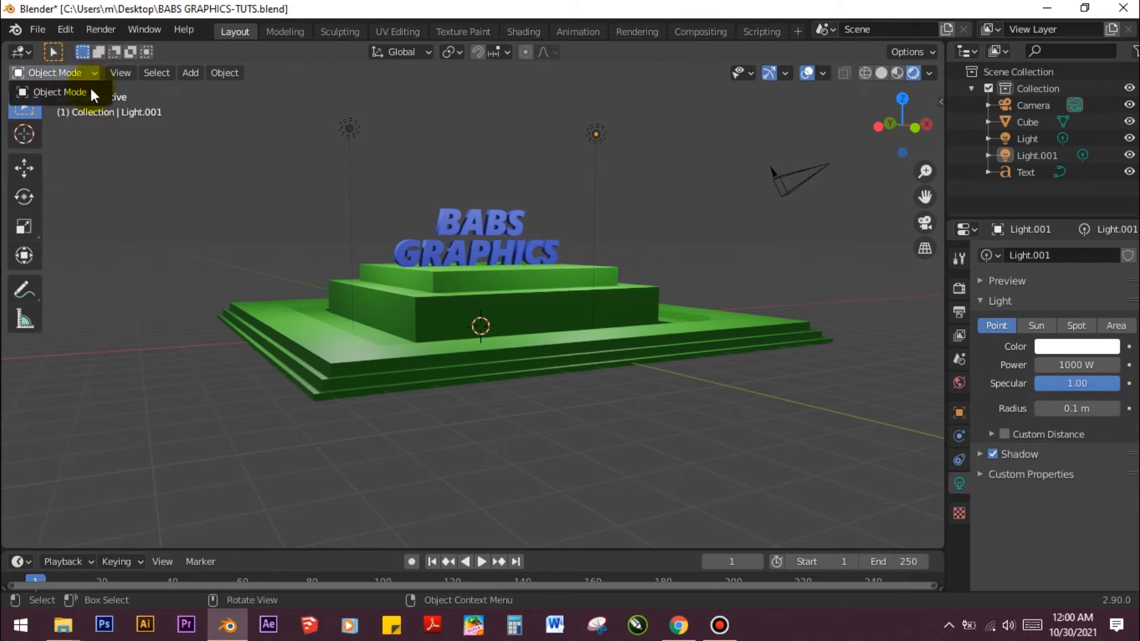
pyautogui.click(141, 201)
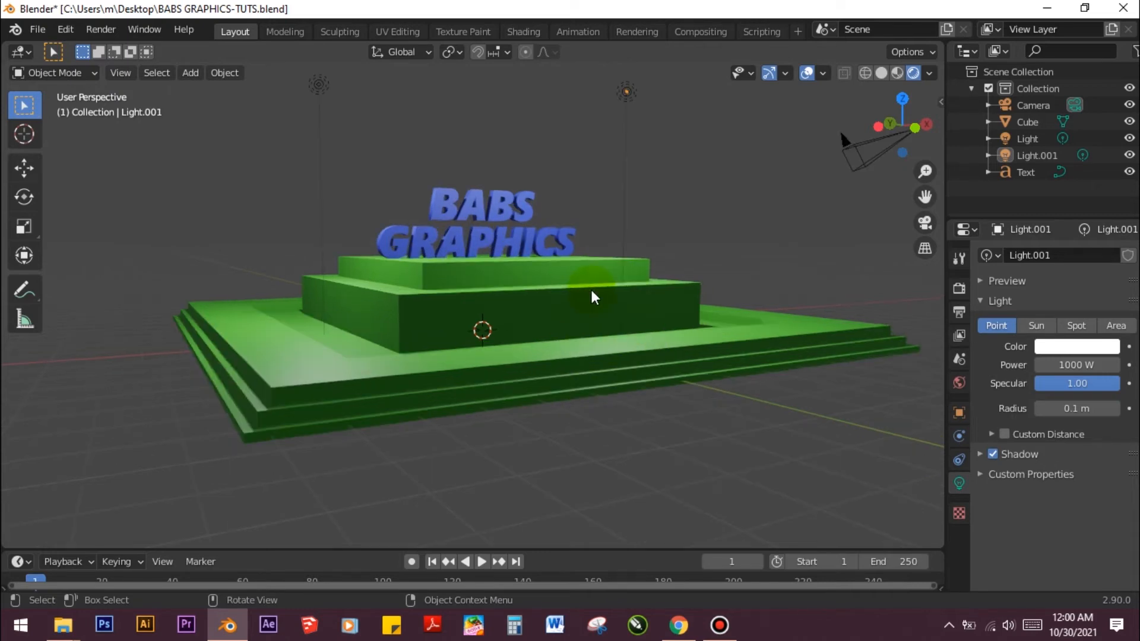
pyautogui.scroll(3, 591, 286)
pyautogui.click(92, 77)
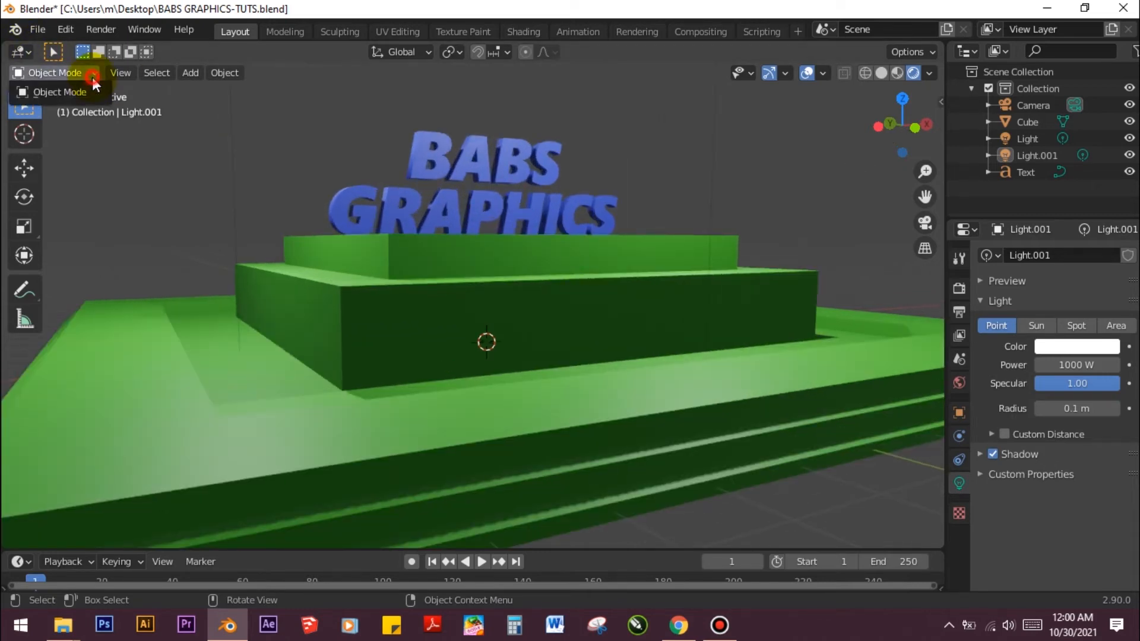
pyautogui.click(151, 224)
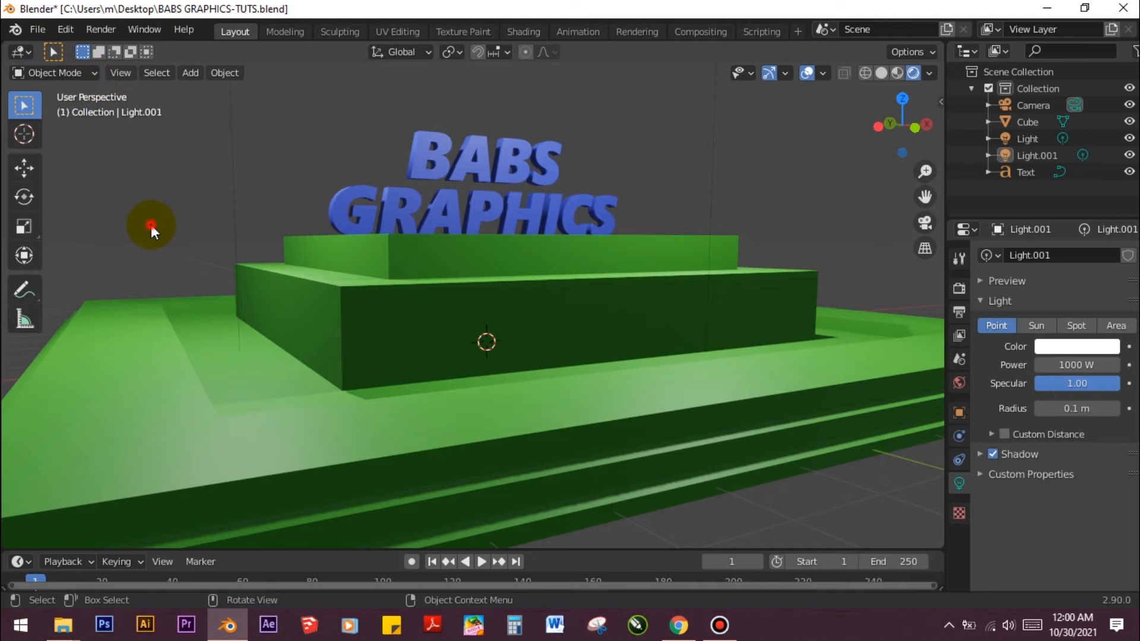
# Select the stepped green base and enter Edit Mode, viewing its top face from above
pyautogui.click(368, 214)
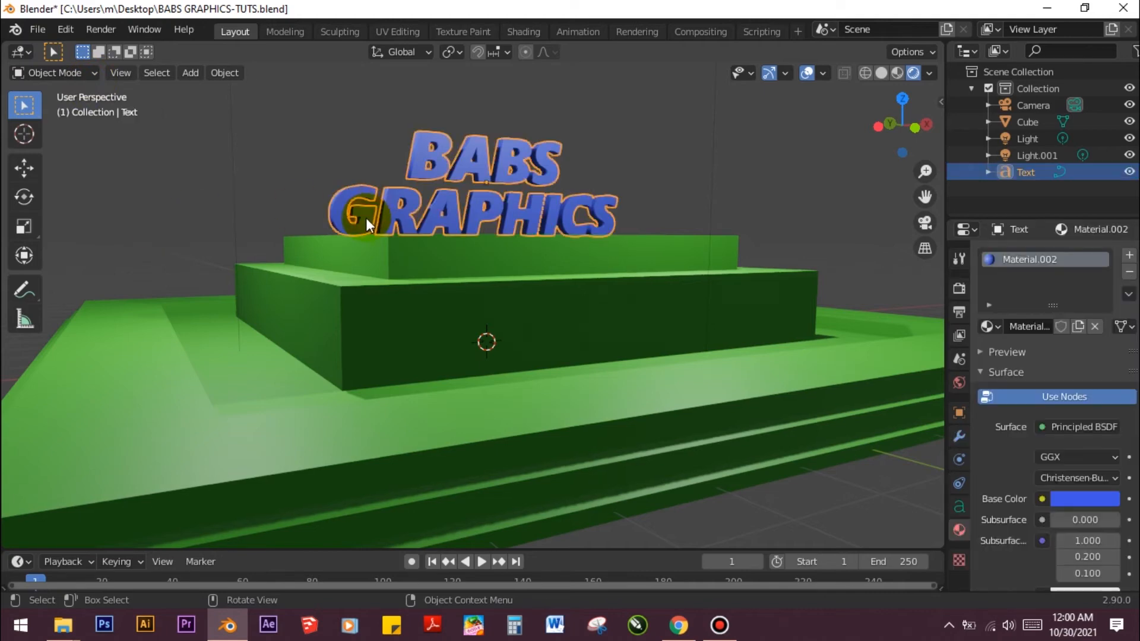
pyautogui.click(368, 283)
pyautogui.press('Tab')
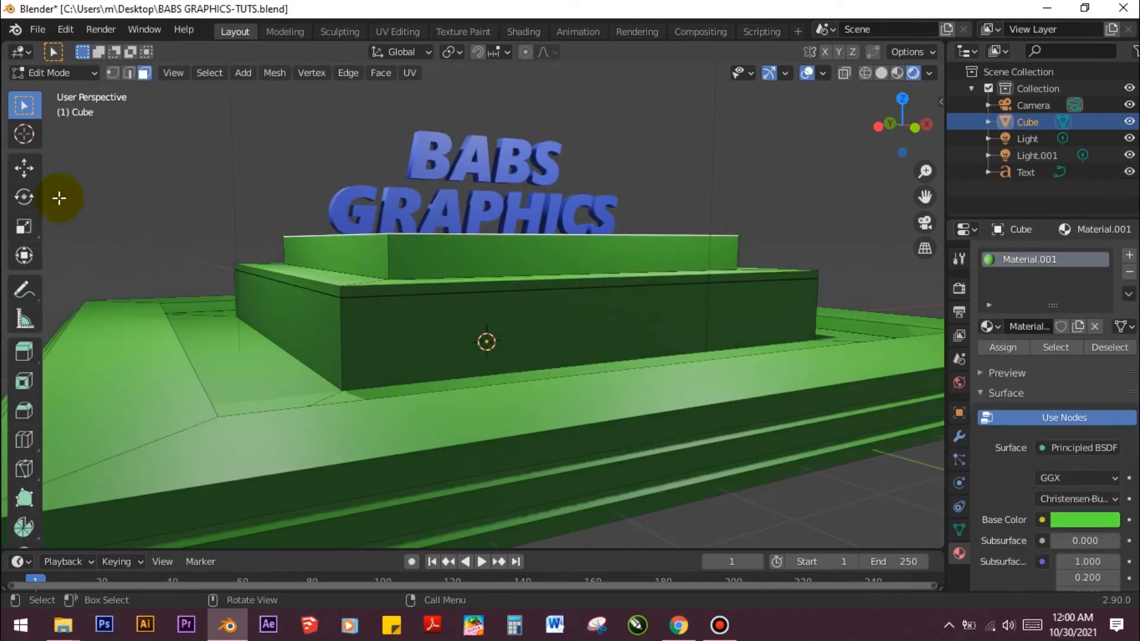
pyautogui.scroll(-4, 319, 220)
pyautogui.moveTo(320, 218); pyautogui.dragTo(314, 265, button='middle')
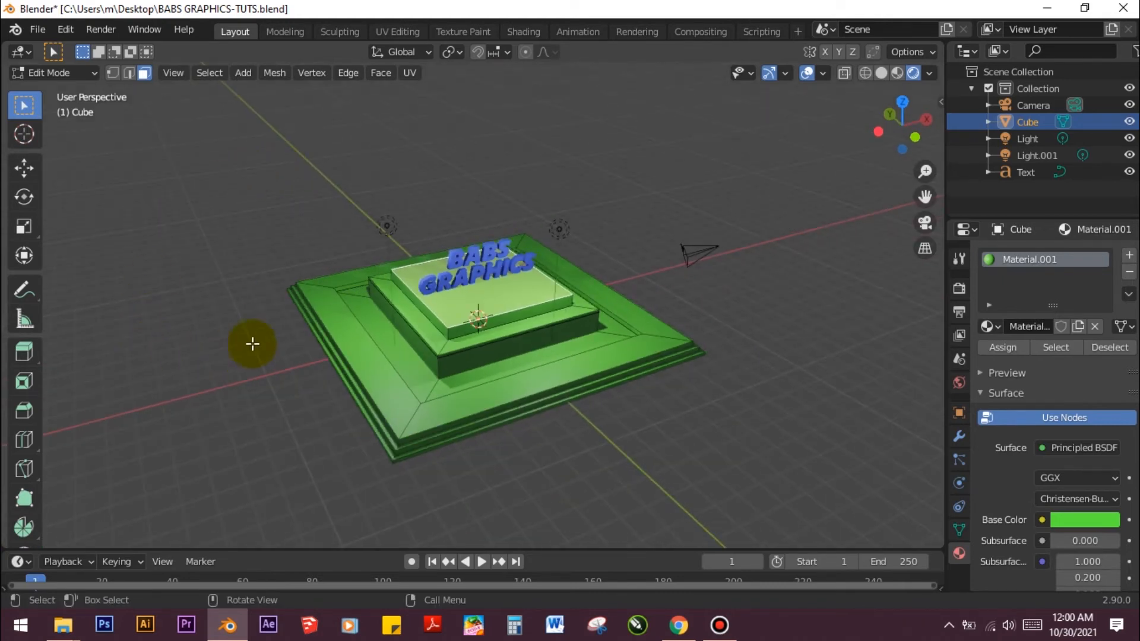
pyautogui.scroll(1, 369, 447)
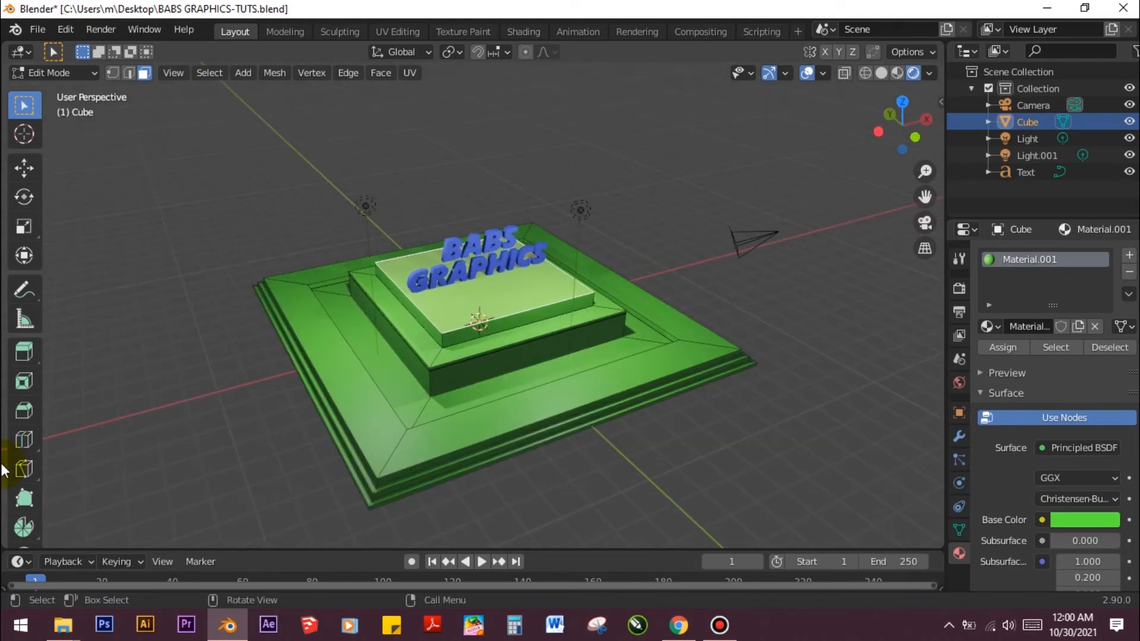
# Look through the mesh editing tools for the base, then return it to Object Mode
pyautogui.click(26, 442)
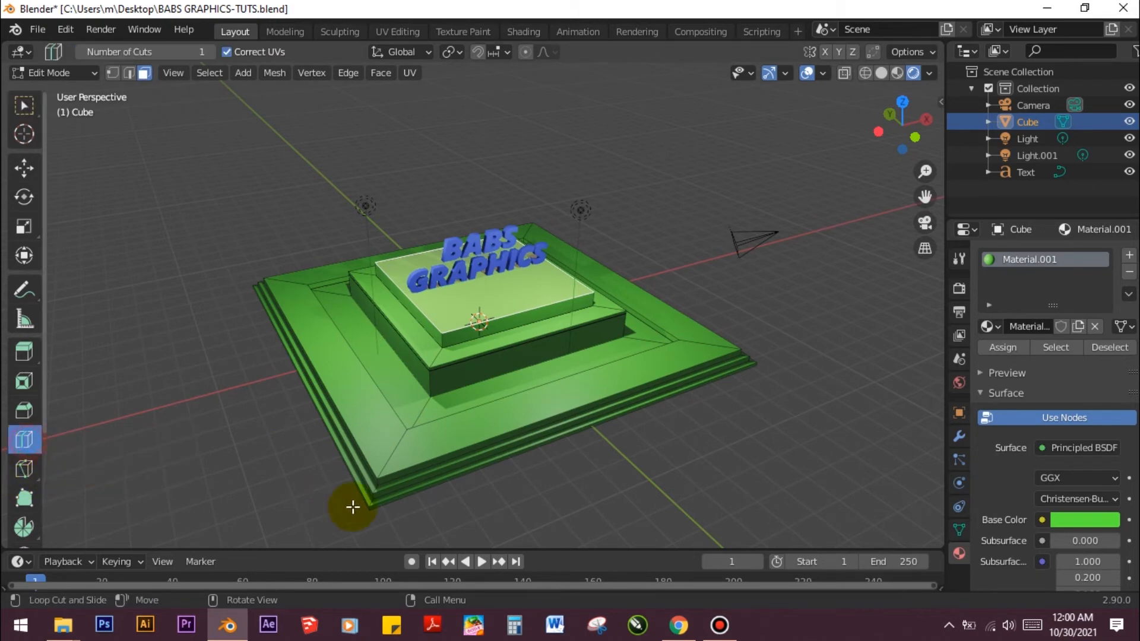
pyautogui.click(22, 107)
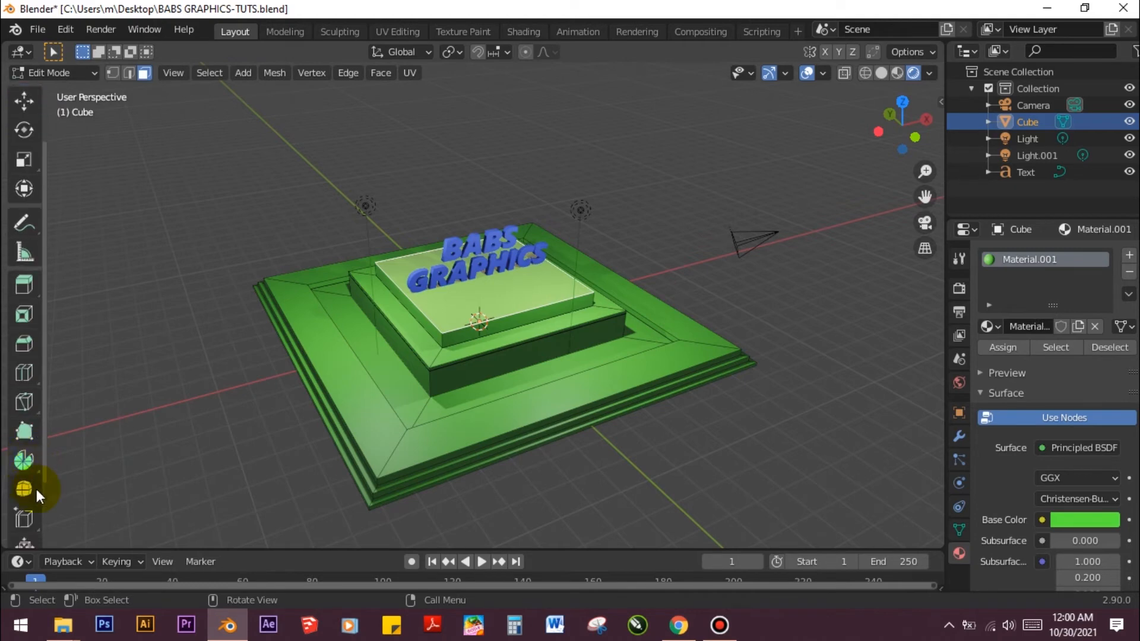
pyautogui.scroll(-5, 26, 517)
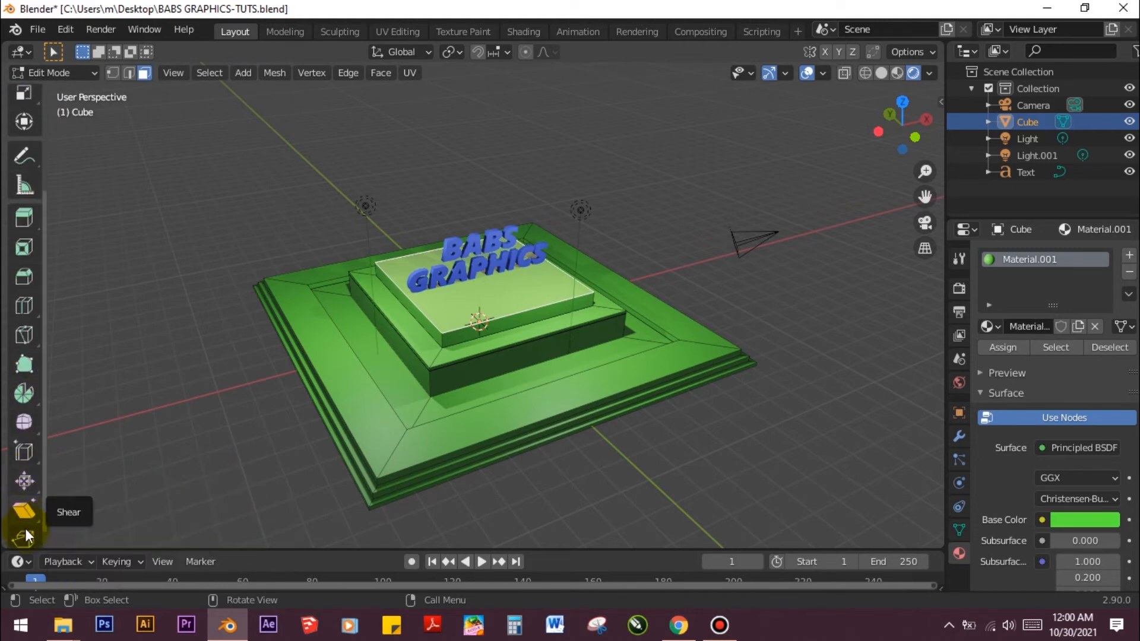
pyautogui.scroll(-1, 29, 508)
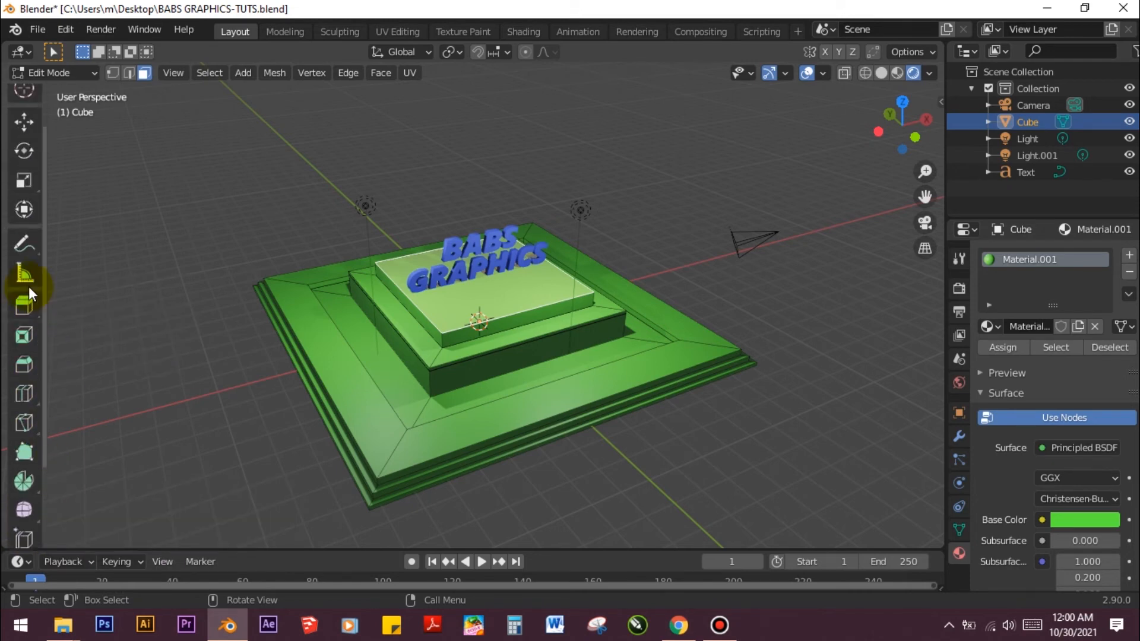
pyautogui.press('Tab')
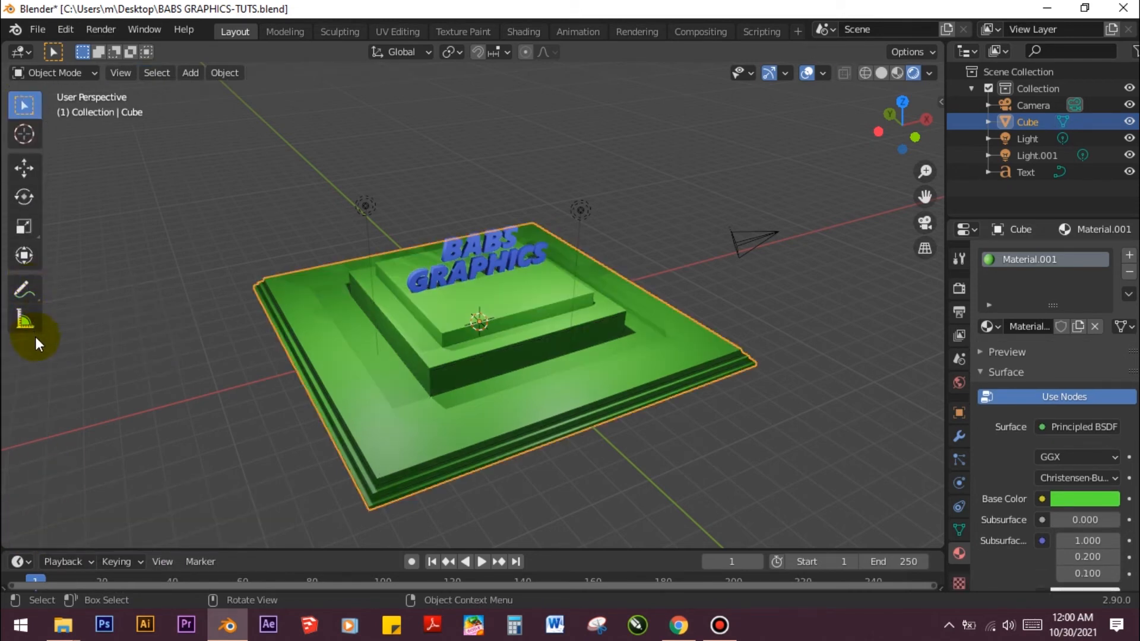
# Put the base back in Edit Mode and activate the Scale Cage tool on its selected top face
pyautogui.click(35, 237)
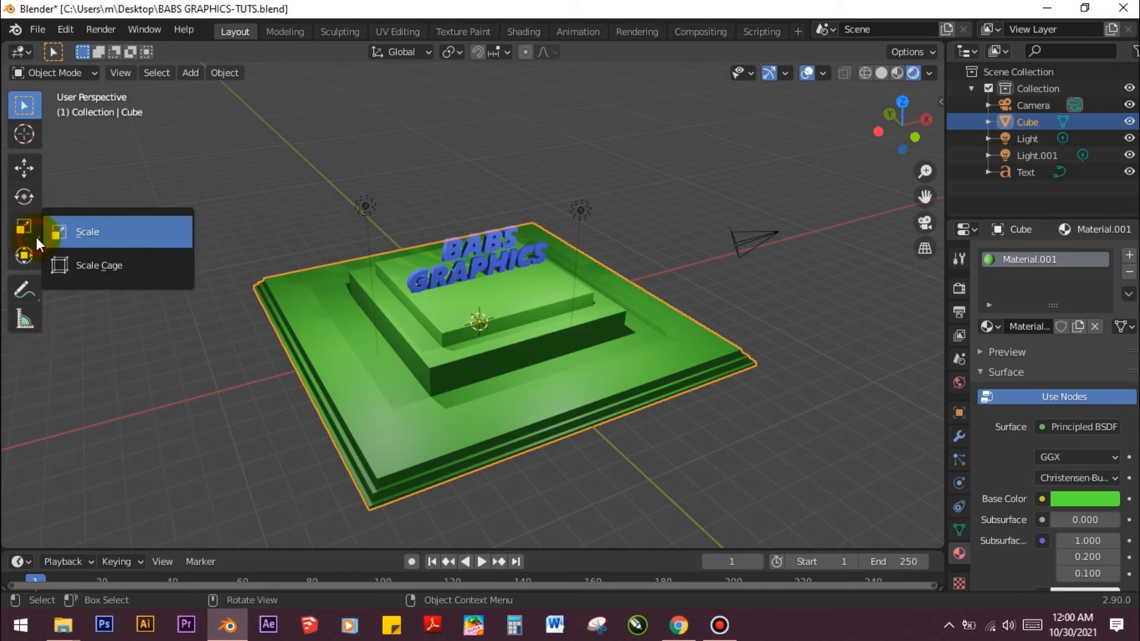
pyautogui.click(85, 261)
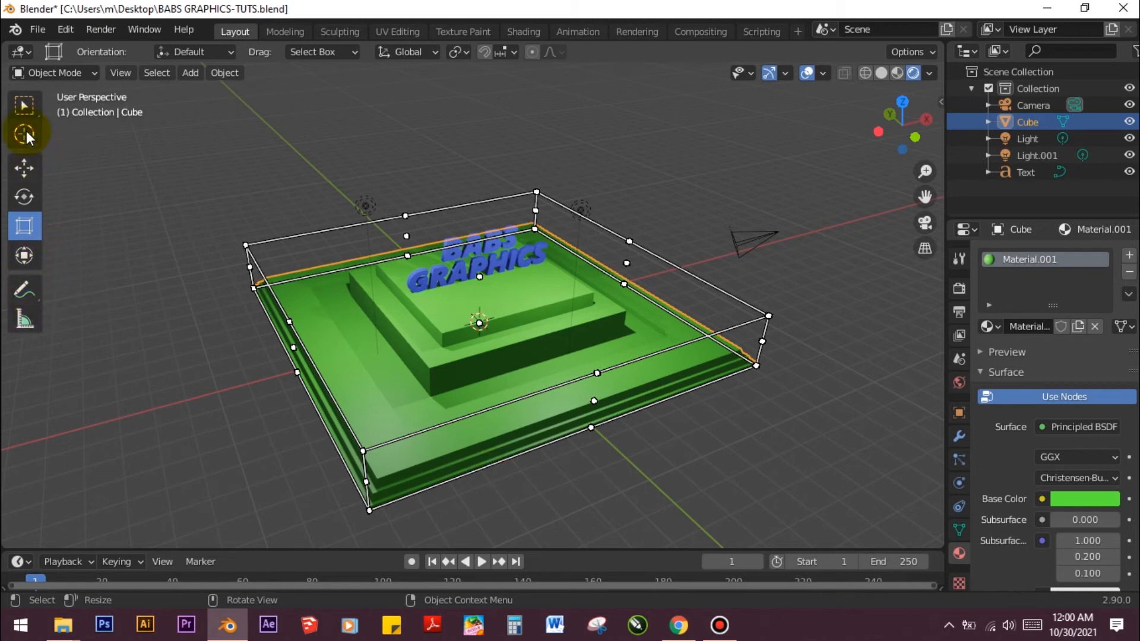
pyautogui.click(39, 117)
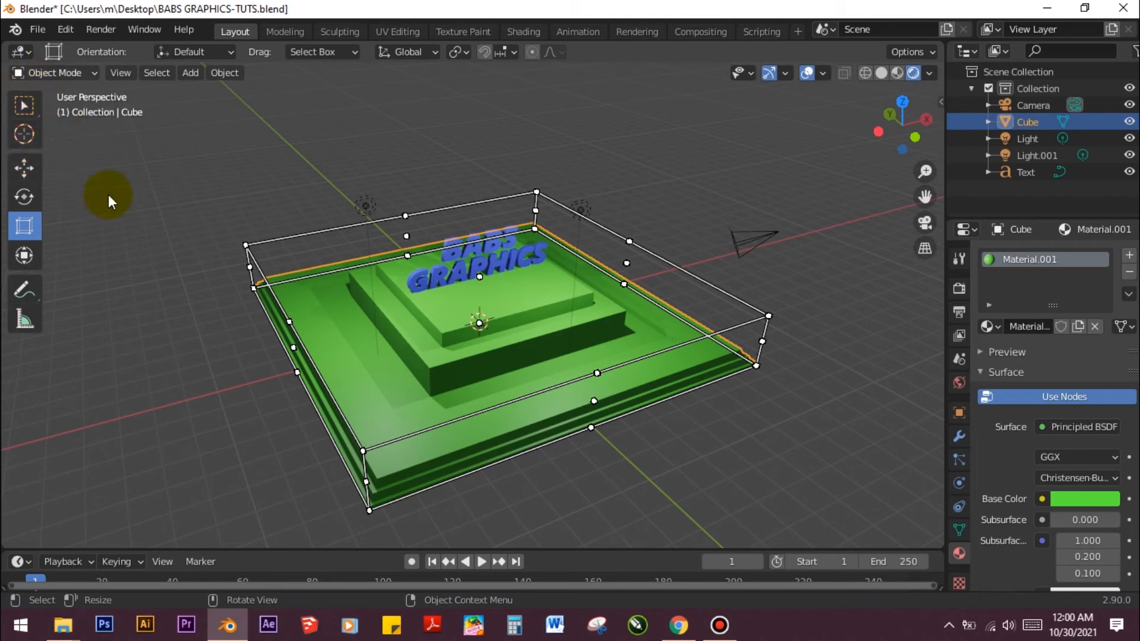
pyautogui.click(52, 73)
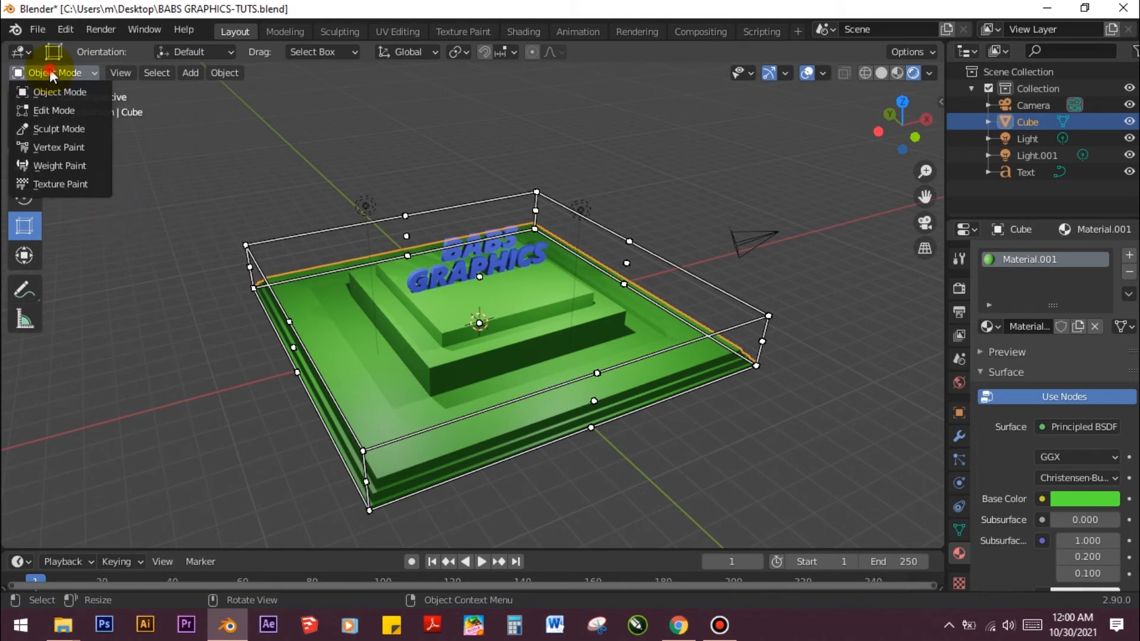
pyautogui.click(51, 111)
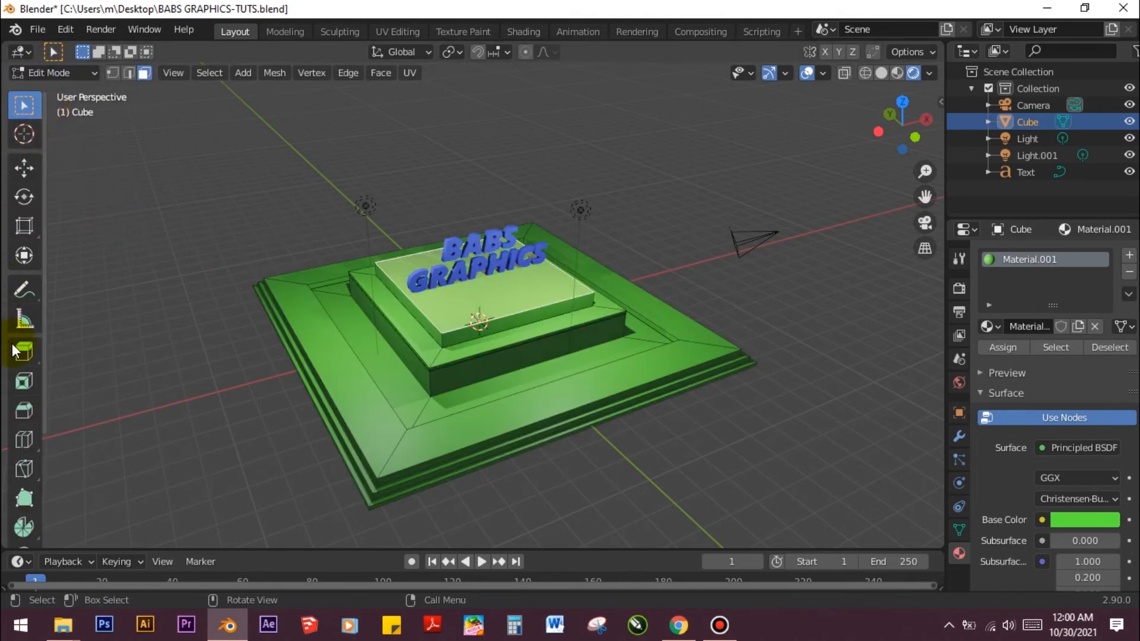
pyautogui.click(39, 235)
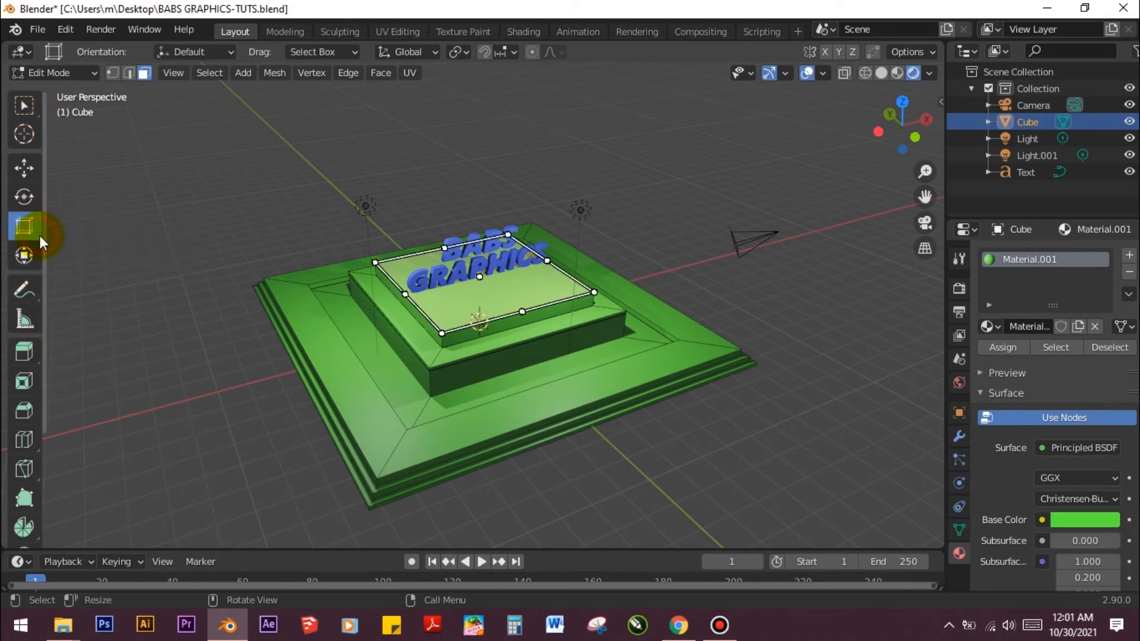
pyautogui.moveTo(33, 238); pyautogui.dragTo(89, 261)
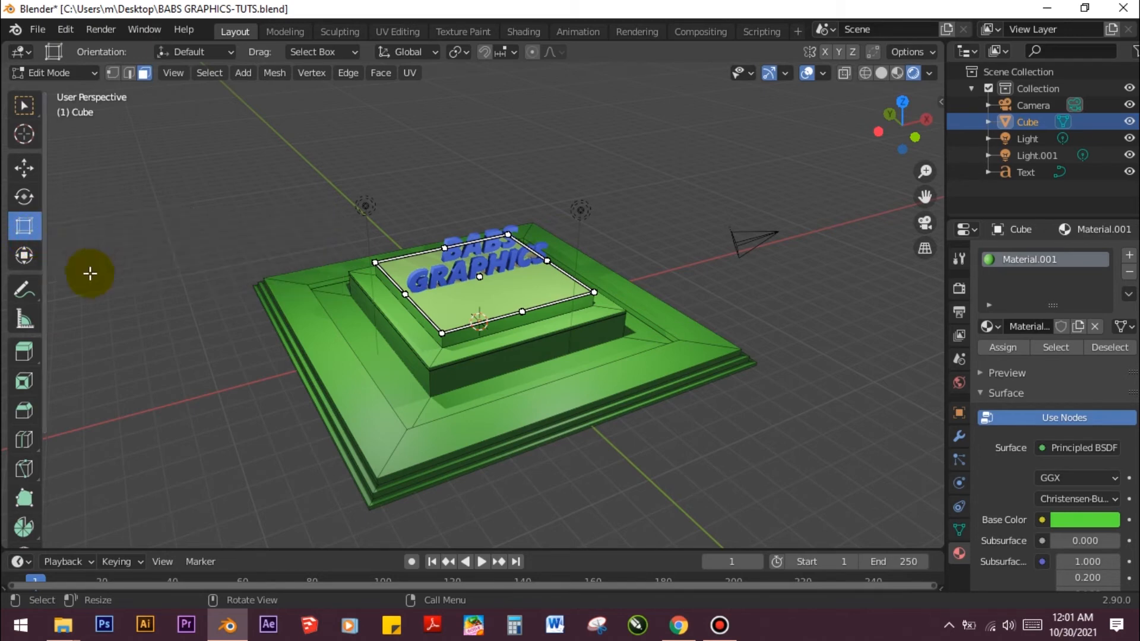
# Try to shrink the base's top face toward its back corner with the scale cage, and undo the resize
pyautogui.scroll(3, 456, 335)
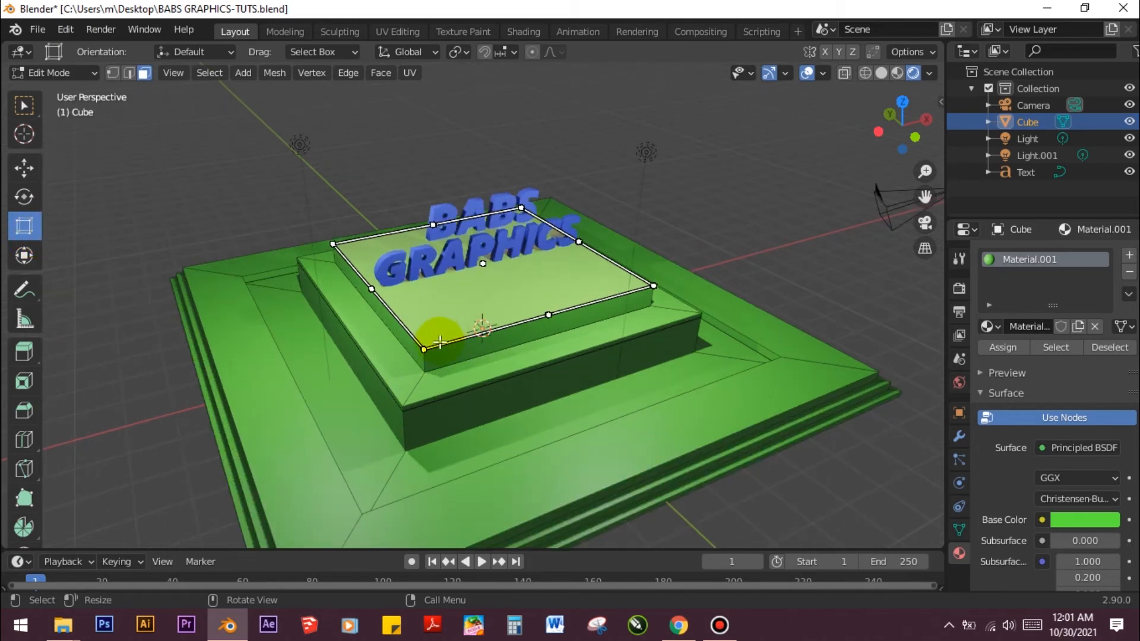
pyautogui.moveTo(425, 347); pyautogui.dragTo(445, 326)
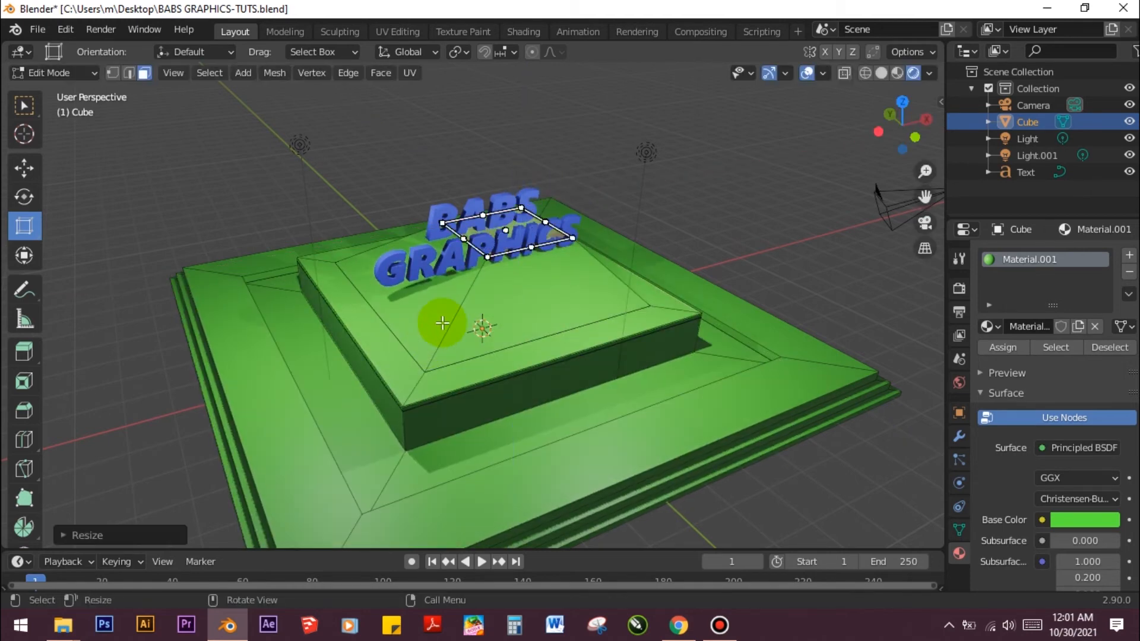
pyautogui.scroll(-3, 565, 219)
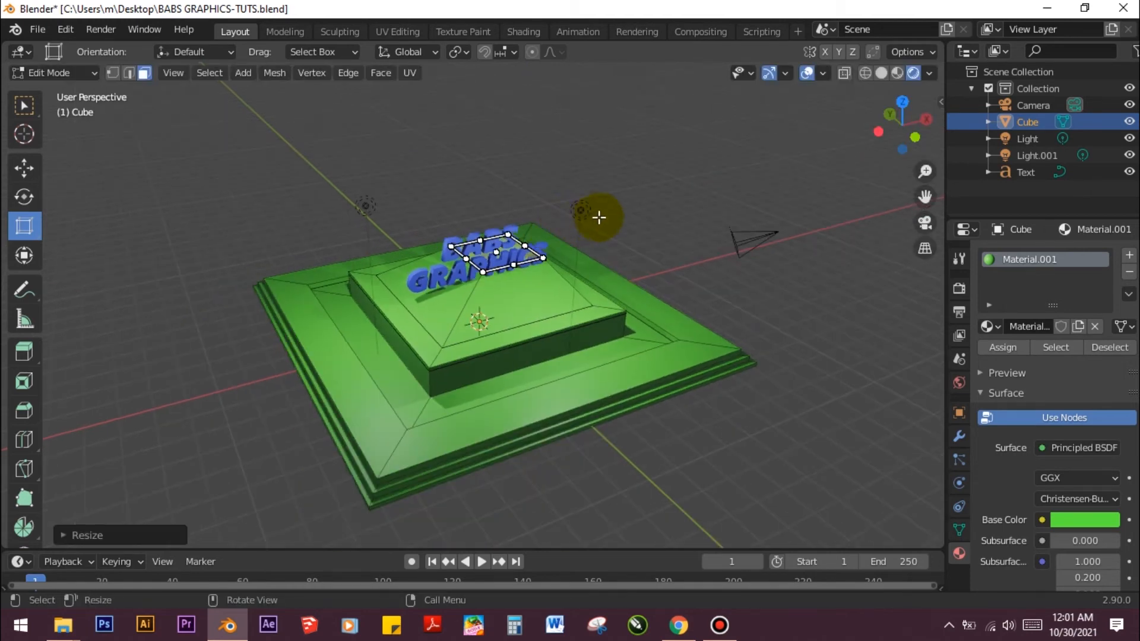
pyautogui.scroll(3, 617, 208)
pyautogui.moveTo(617, 209); pyautogui.dragTo(535, 173, button='middle')
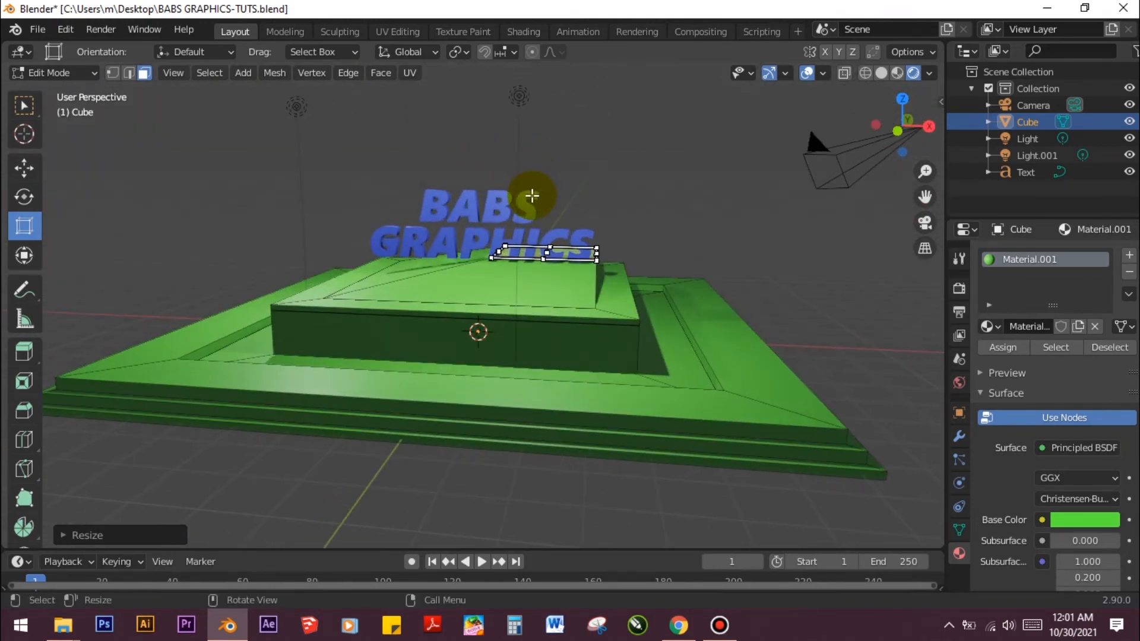
pyautogui.hotkey('ctrl', 'z')
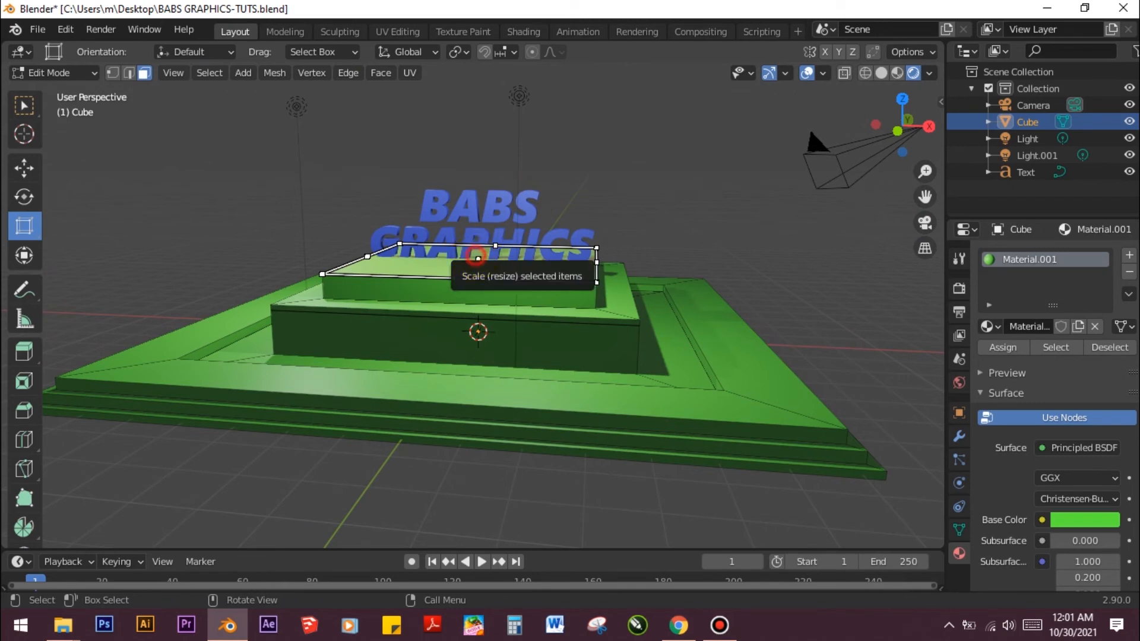
# Try to scale the base's top face down slightly to slope the upper tier, and undo the scaling
pyautogui.moveTo(478, 258); pyautogui.dragTo(469, 283)
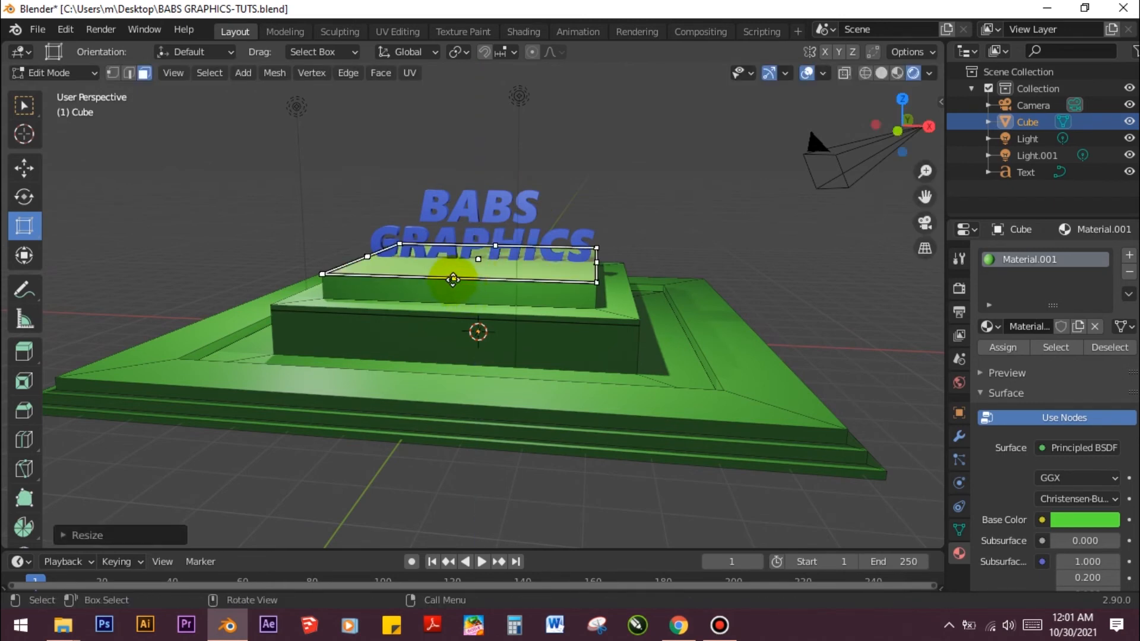
pyautogui.press('s')
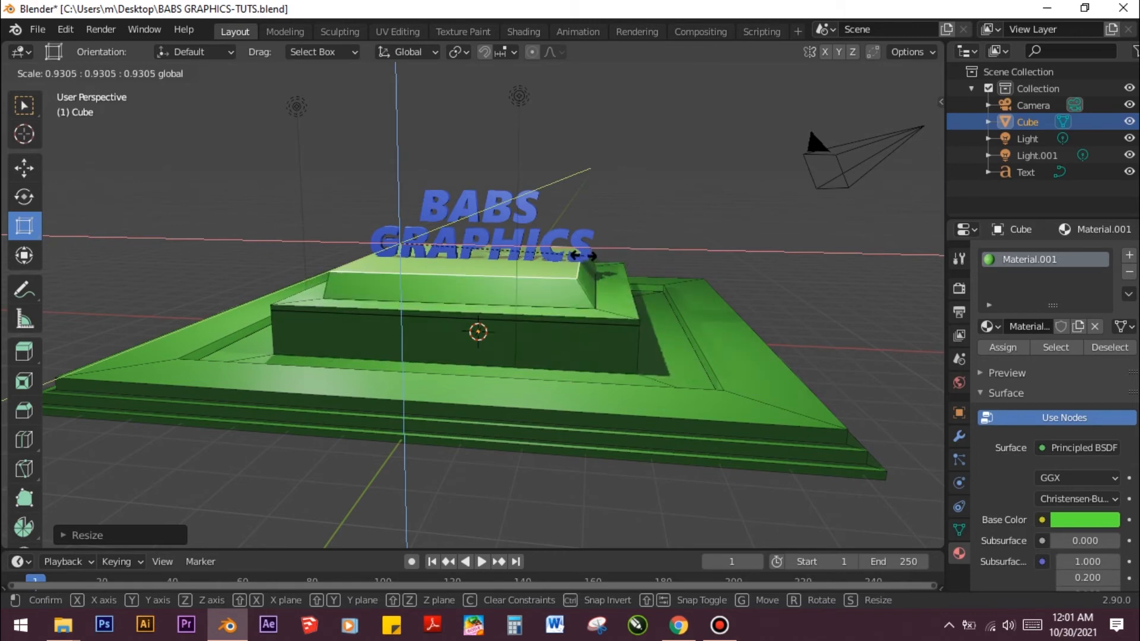
pyautogui.click(594, 274)
pyautogui.moveTo(594, 275); pyautogui.dragTo(473, 326, button='middle')
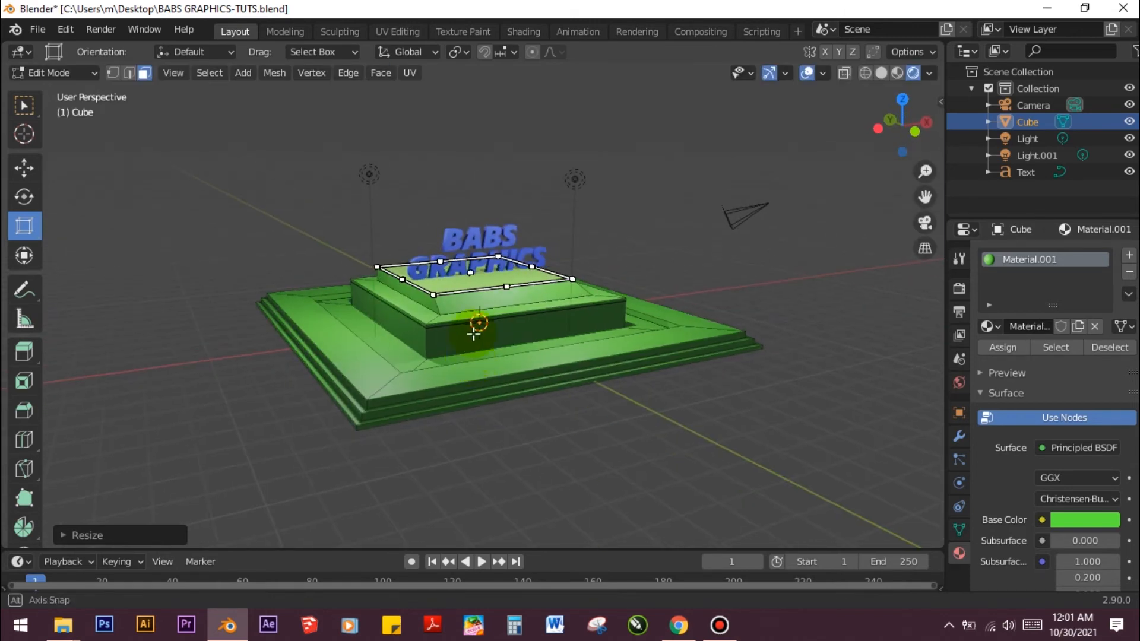
pyautogui.scroll(2, 493, 291)
pyautogui.hotkey('ctrl', 'z')
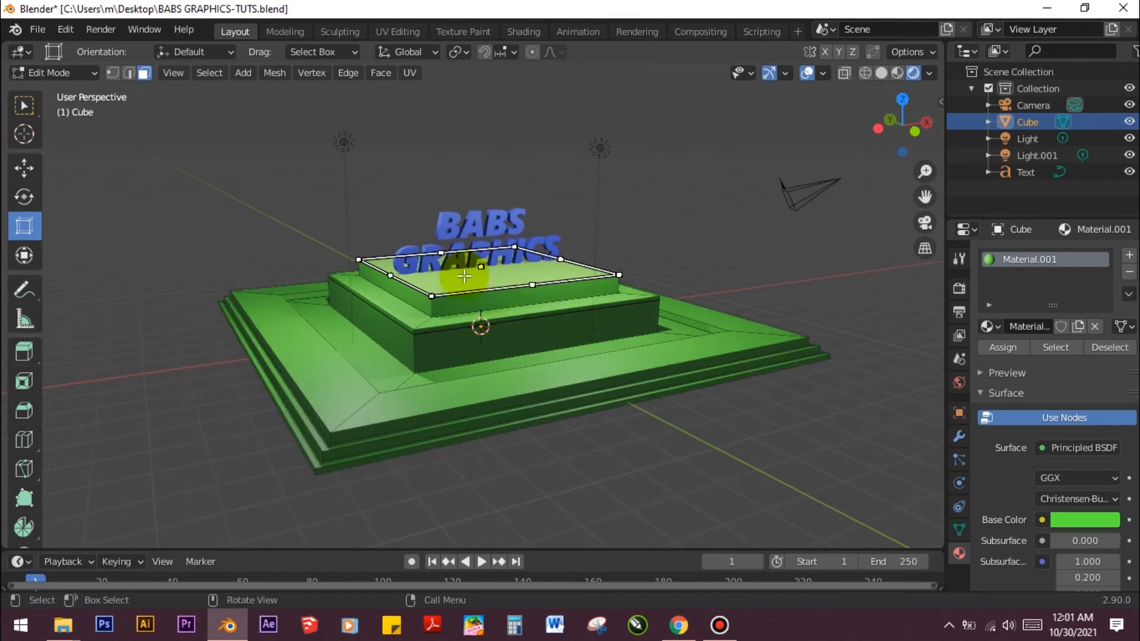
# Scale the base's top face uniformly to about 0.8 so the upper tier's sides slope, and return to the Select Box tool
pyautogui.press('s')
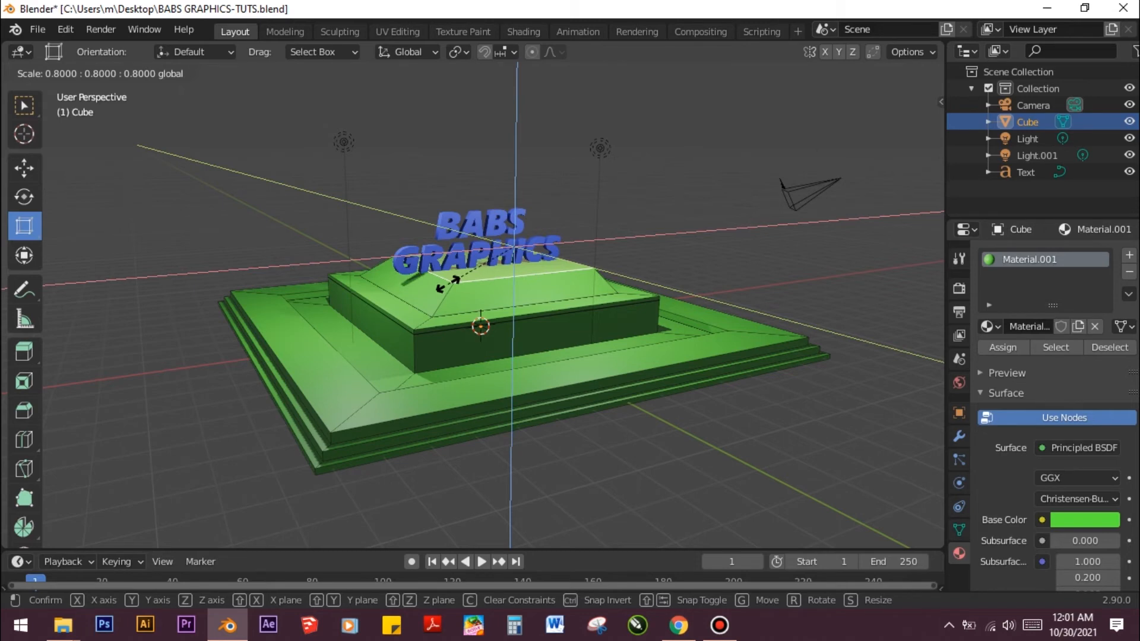
pyautogui.click(469, 274)
pyautogui.scroll(-2, 416, 238)
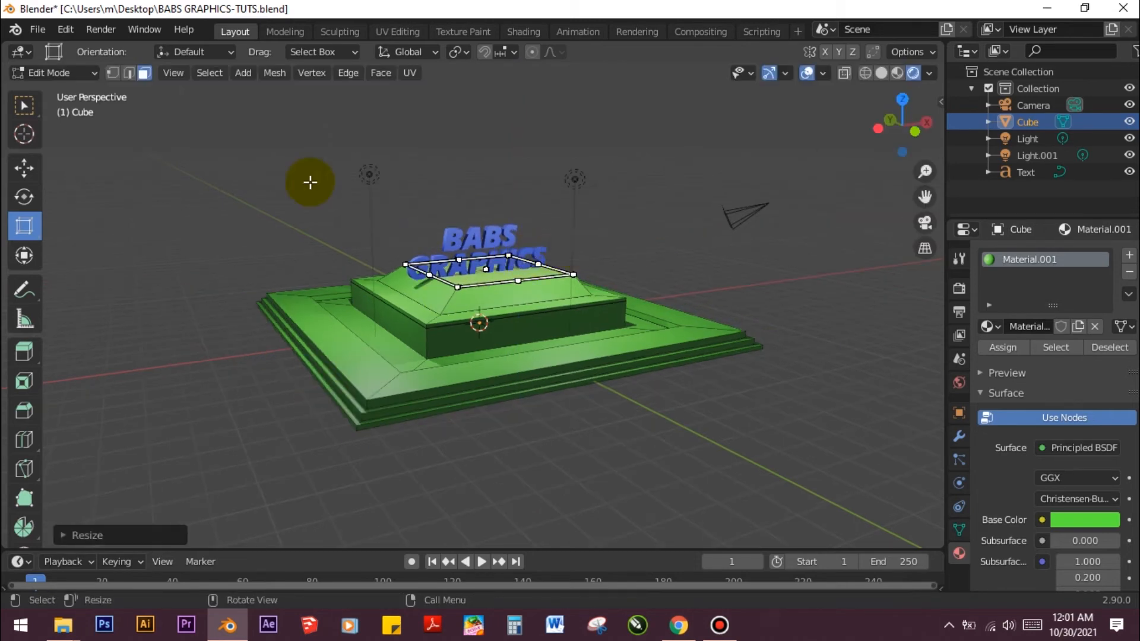
pyautogui.click(24, 107)
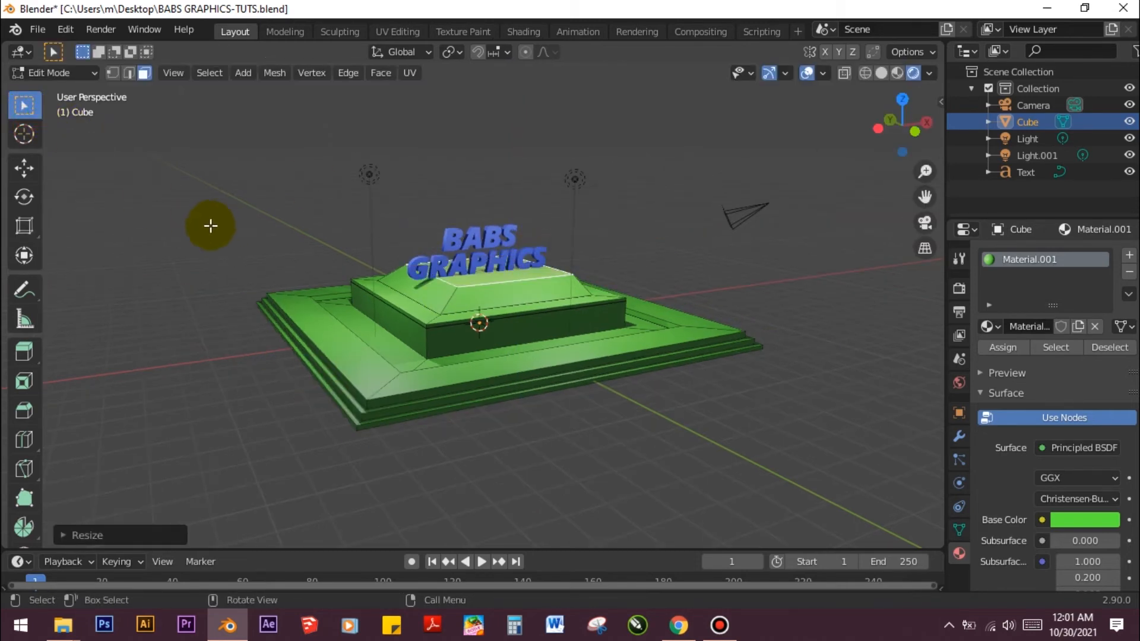
pyautogui.moveTo(211, 226); pyautogui.dragTo(188, 221, button='middle')
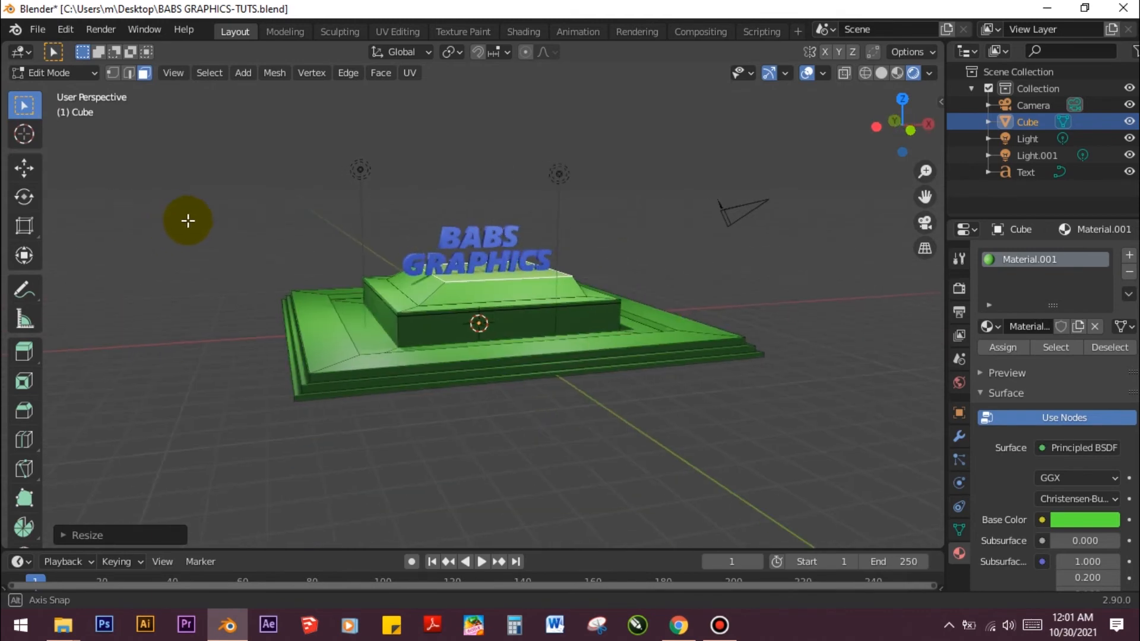
# Undo the last scaling of the base's top face so the upper tier's sides are straight again
pyautogui.scroll(3, 611, 255)
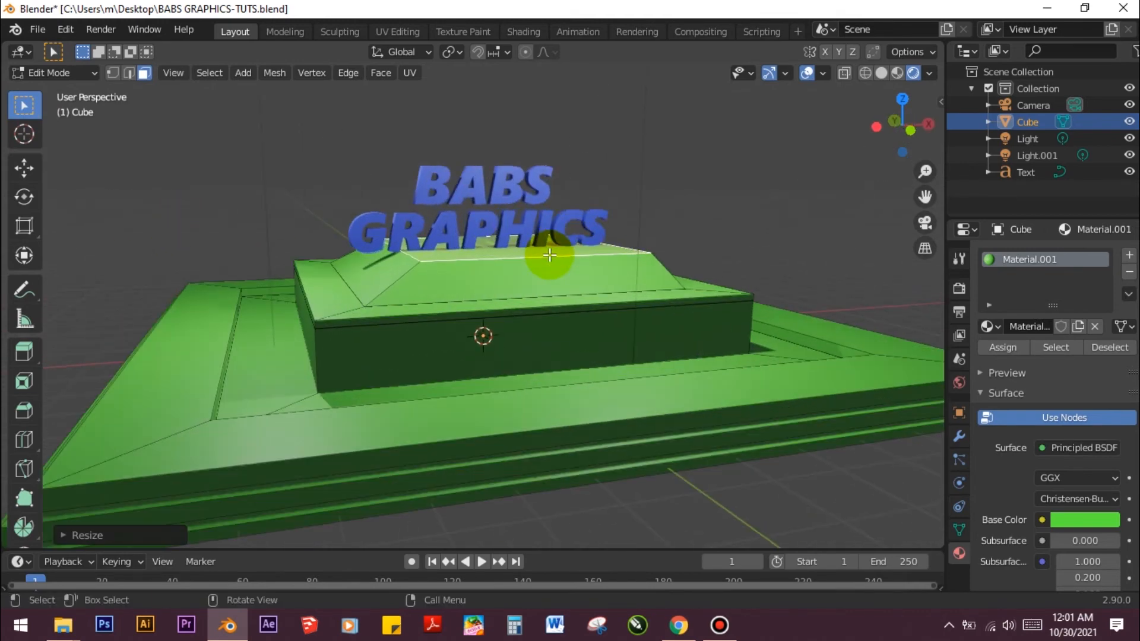
pyautogui.scroll(2, 554, 184)
pyautogui.scroll(-4, 570, 216)
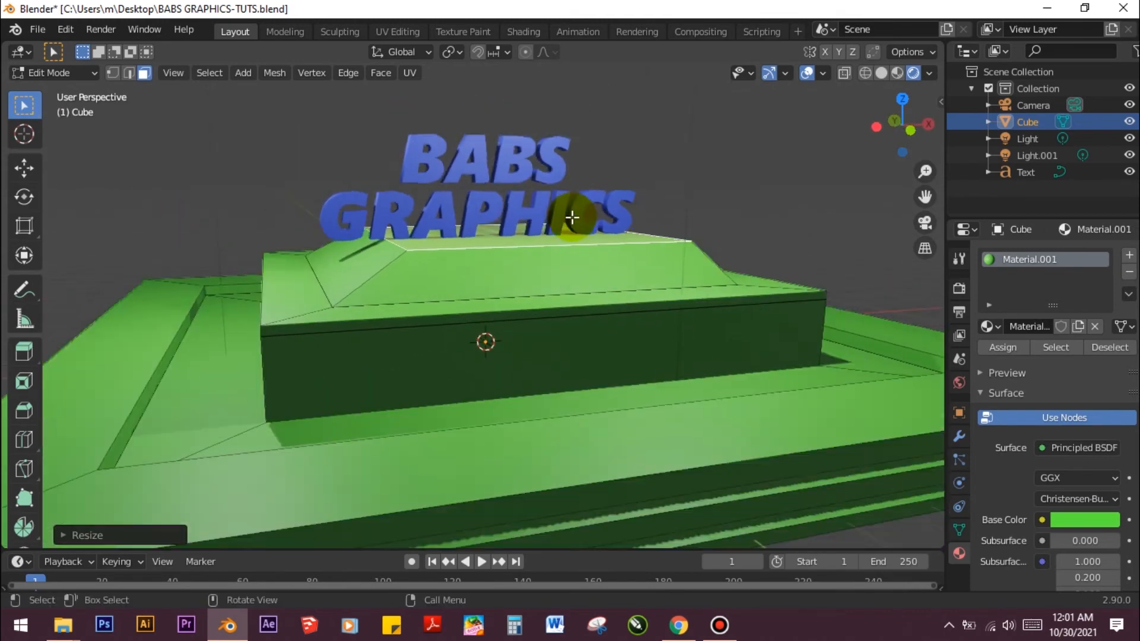
pyautogui.scroll(3, 580, 207)
pyautogui.scroll(-2, 582, 202)
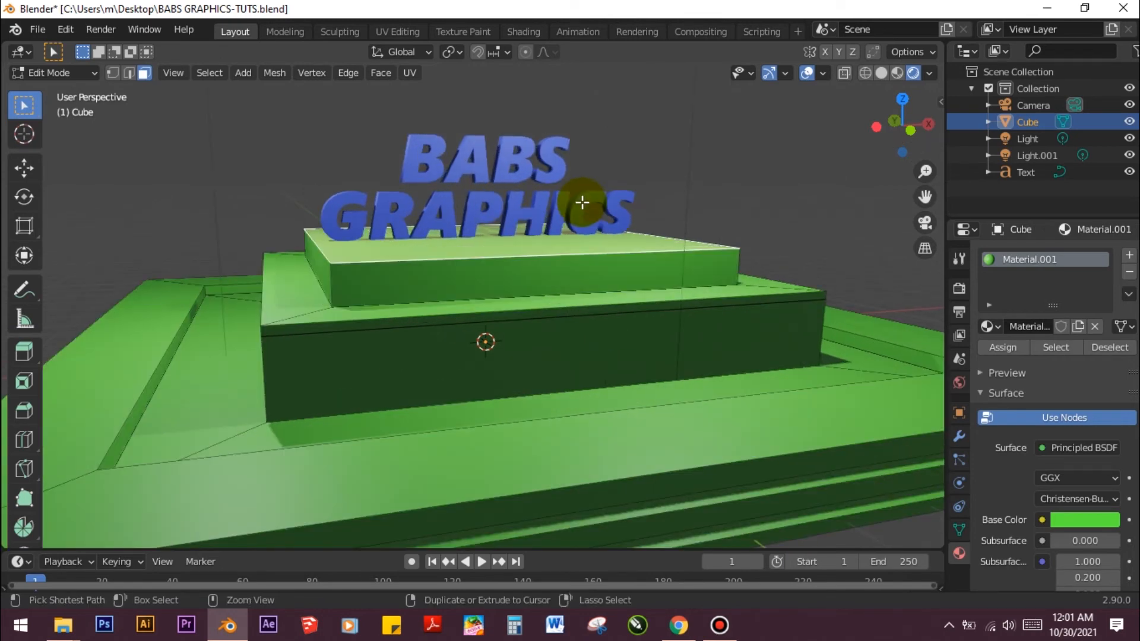
pyautogui.moveTo(582, 202); pyautogui.dragTo(458, 226, button='middle')
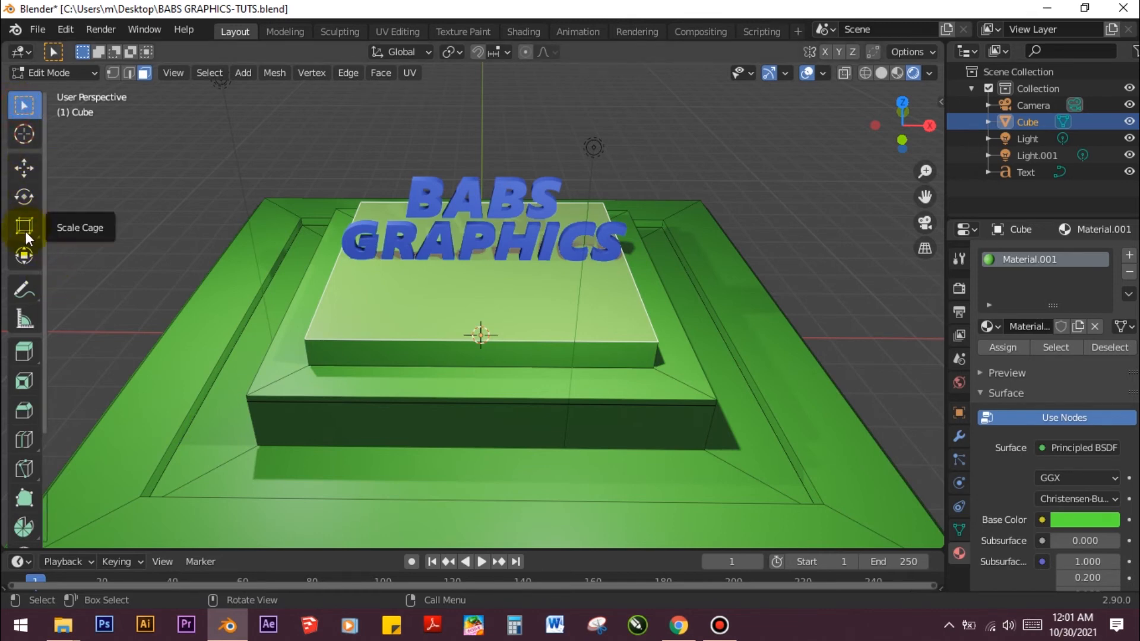
# Scale the base's top face down with the Scale tool so the upper tier's sides slope inward, and return to Select Box
pyautogui.moveTo(28, 227); pyautogui.dragTo(116, 232)
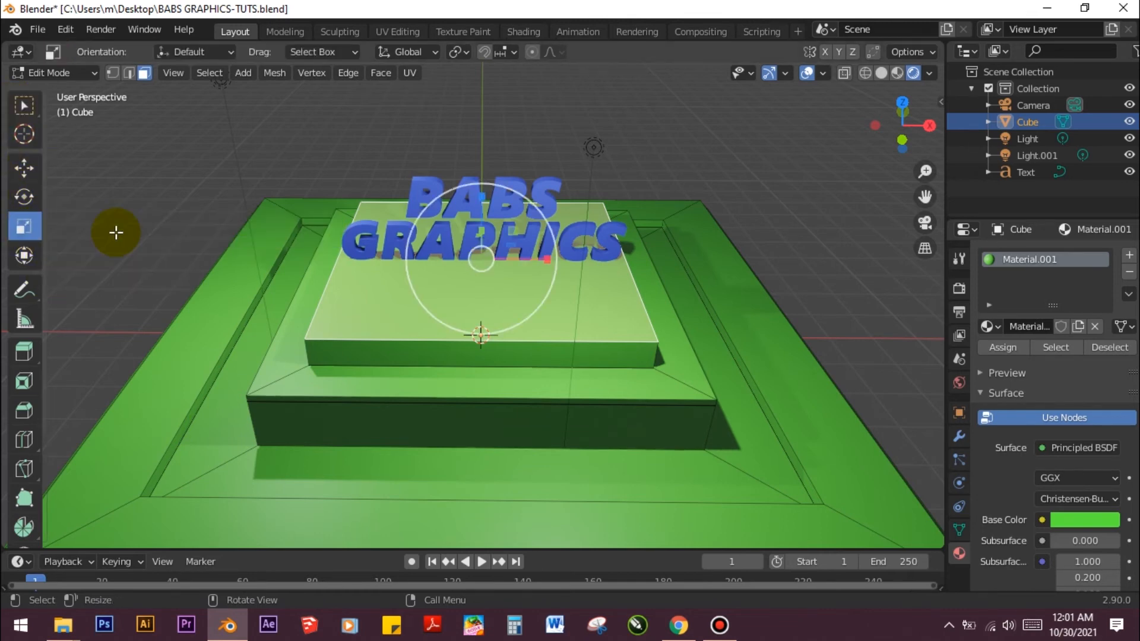
pyautogui.moveTo(482, 197); pyautogui.dragTo(479, 243)
pyautogui.scroll(2, 505, 237)
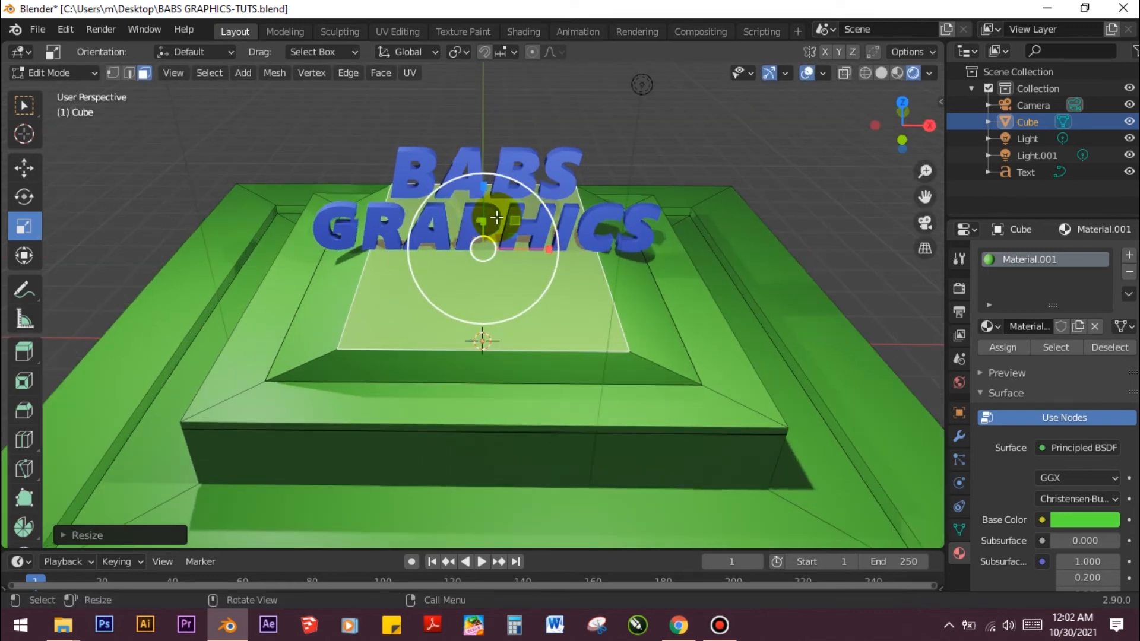
pyautogui.moveTo(483, 187); pyautogui.dragTo(496, 216)
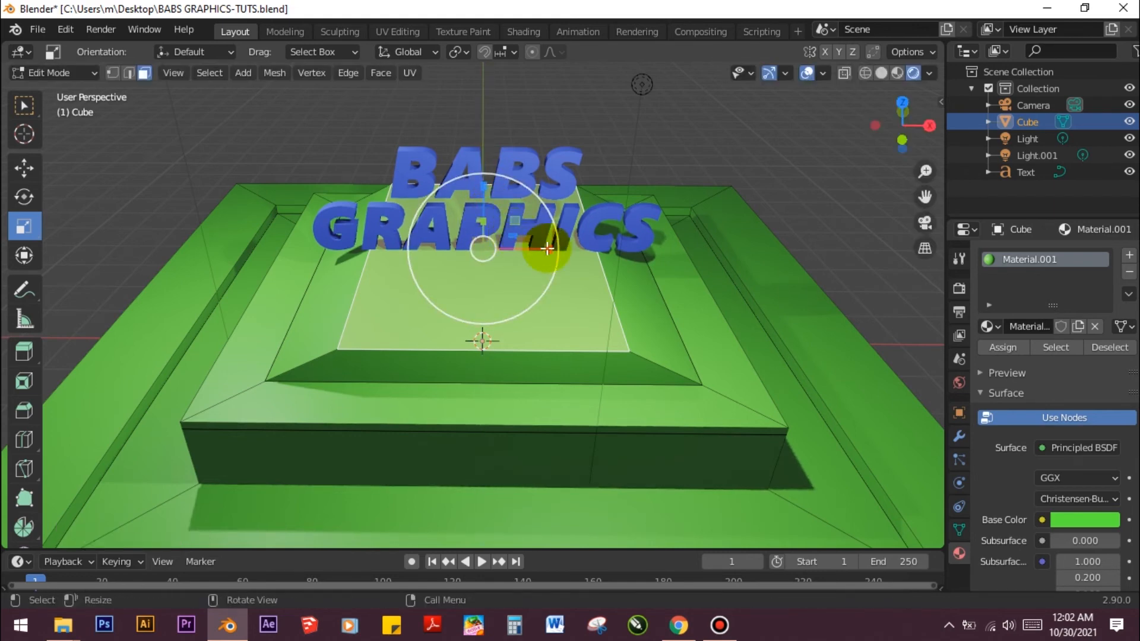
pyautogui.moveTo(546, 249); pyautogui.dragTo(496, 267)
pyautogui.click(18, 112)
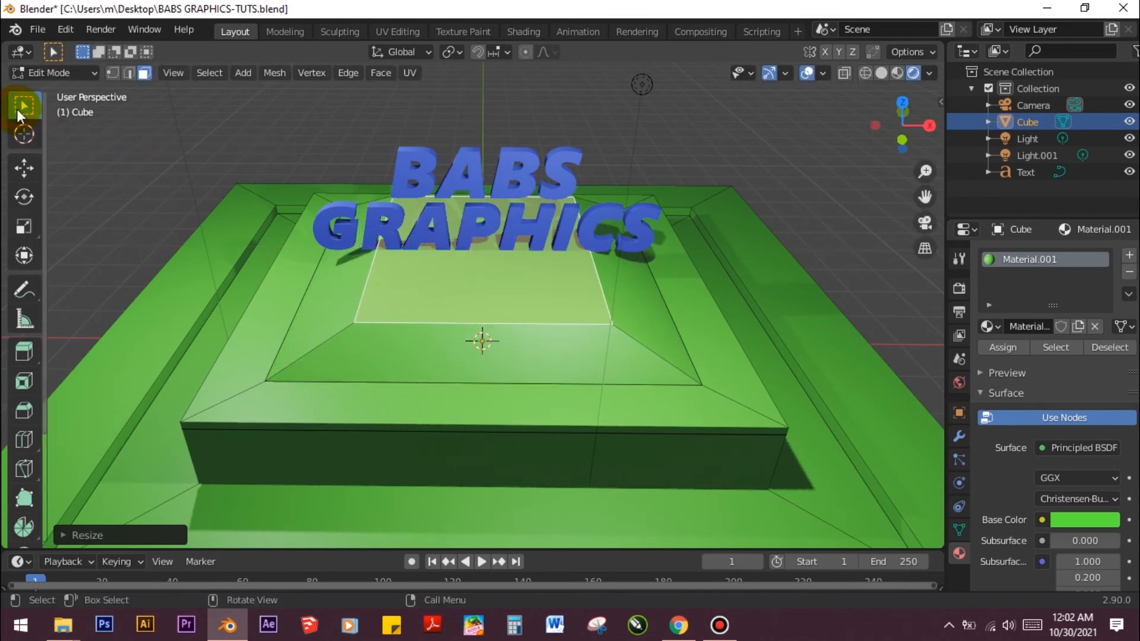
# Extrude the base's left rim face slightly upward with the Extrude Manifold tool
pyautogui.scroll(-1, 146, 202)
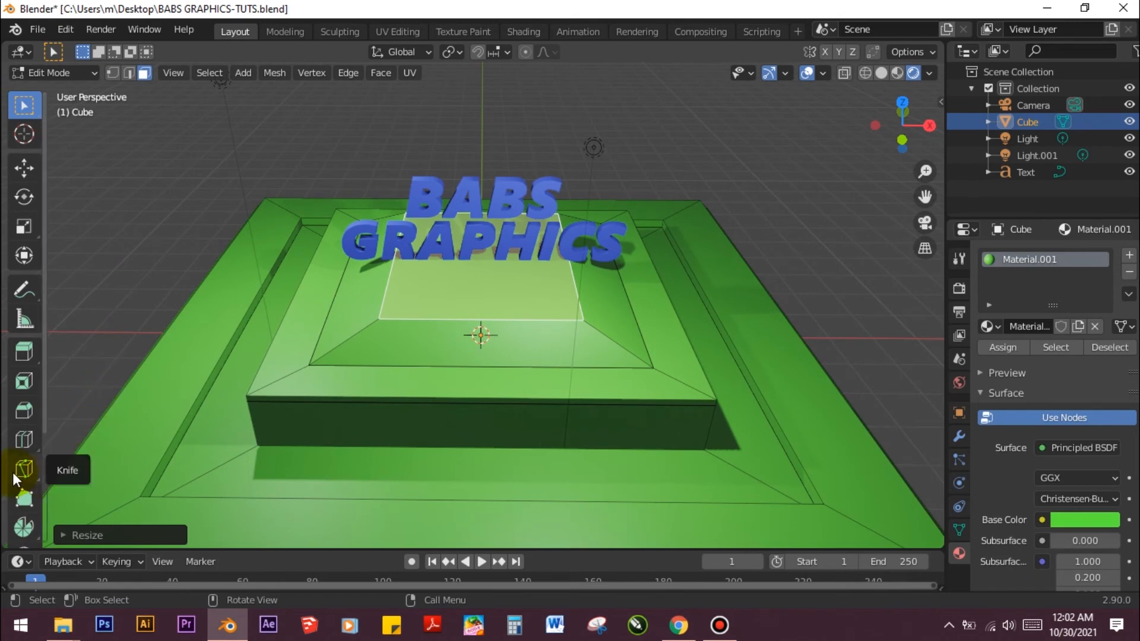
pyautogui.click(38, 476)
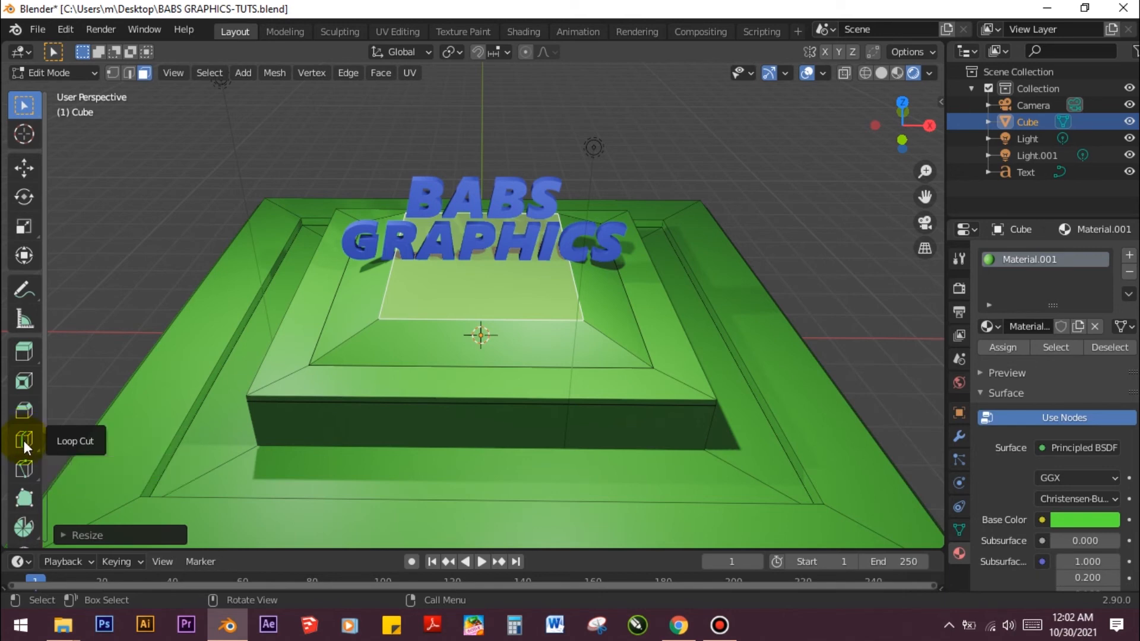
pyautogui.click(40, 361)
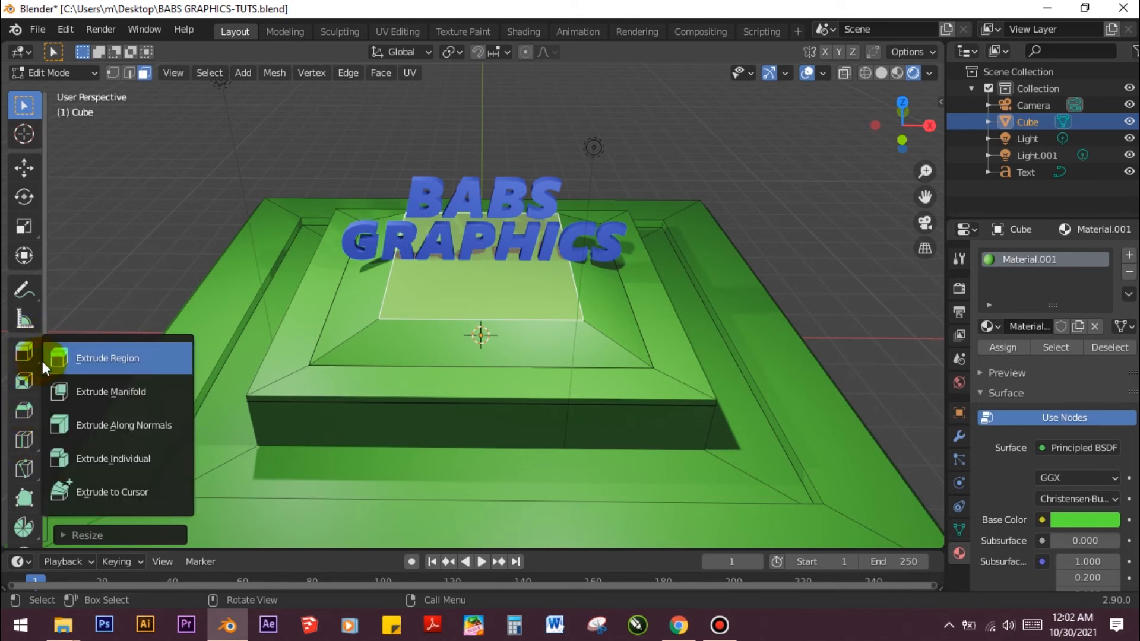
pyautogui.click(113, 370)
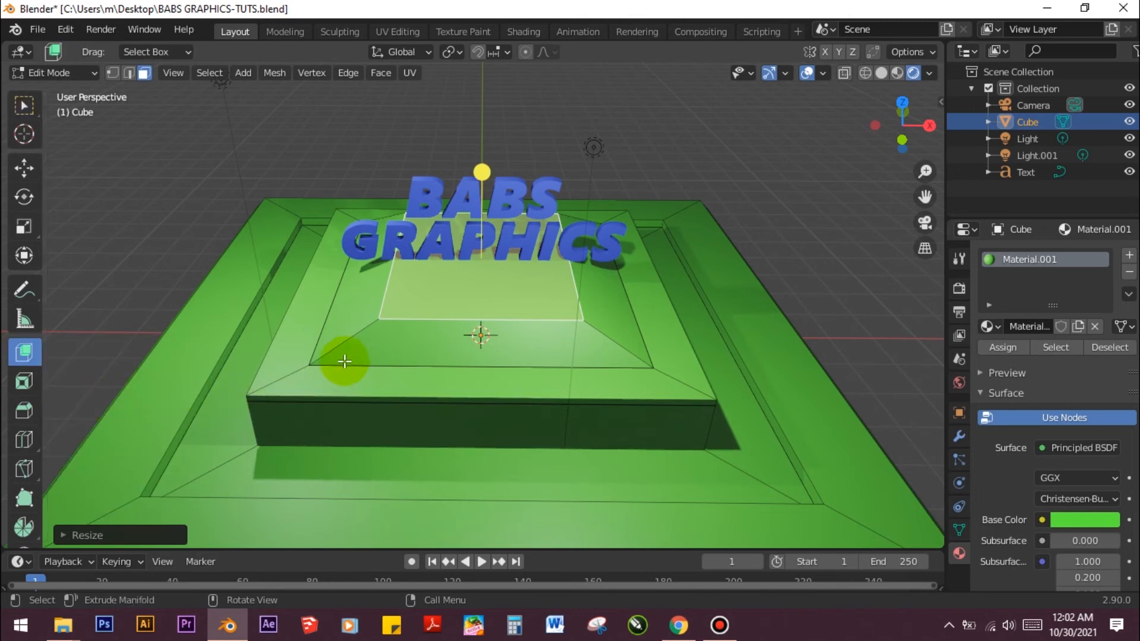
pyautogui.scroll(-2, 321, 368)
pyautogui.click(153, 472)
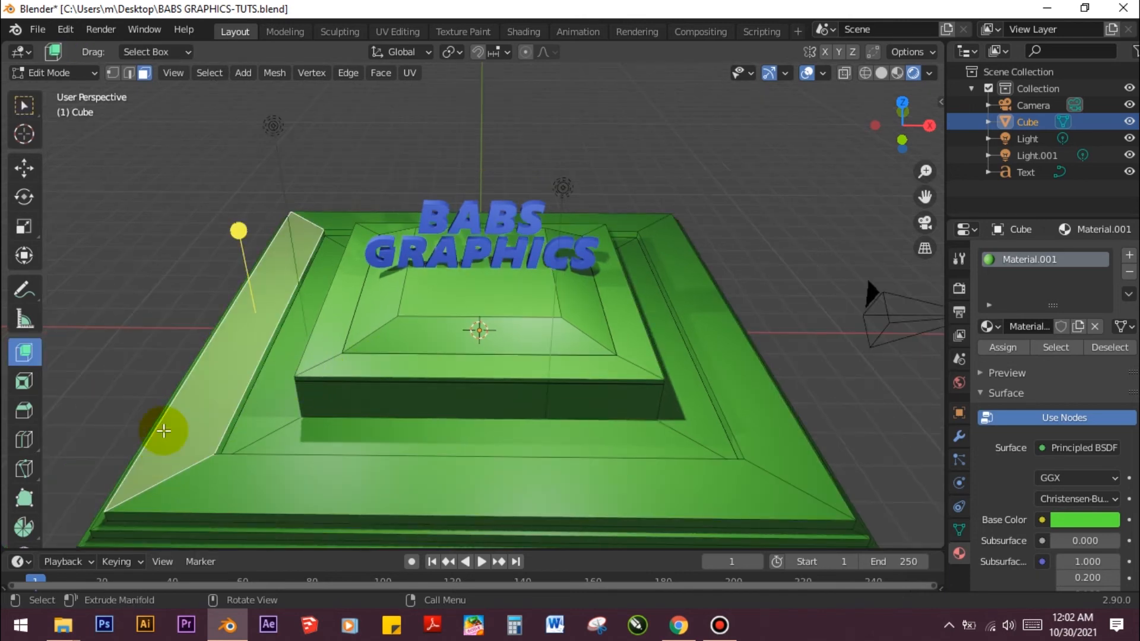
pyautogui.moveTo(239, 229)
pyautogui.mouseDown()
pyautogui.moveTo(229, 196)
pyautogui.moveTo(235, 209)
pyautogui.mouseUp()
# Extrude the base's front and right rim faces upward to about the same height as the left rim
pyautogui.click(417, 484)
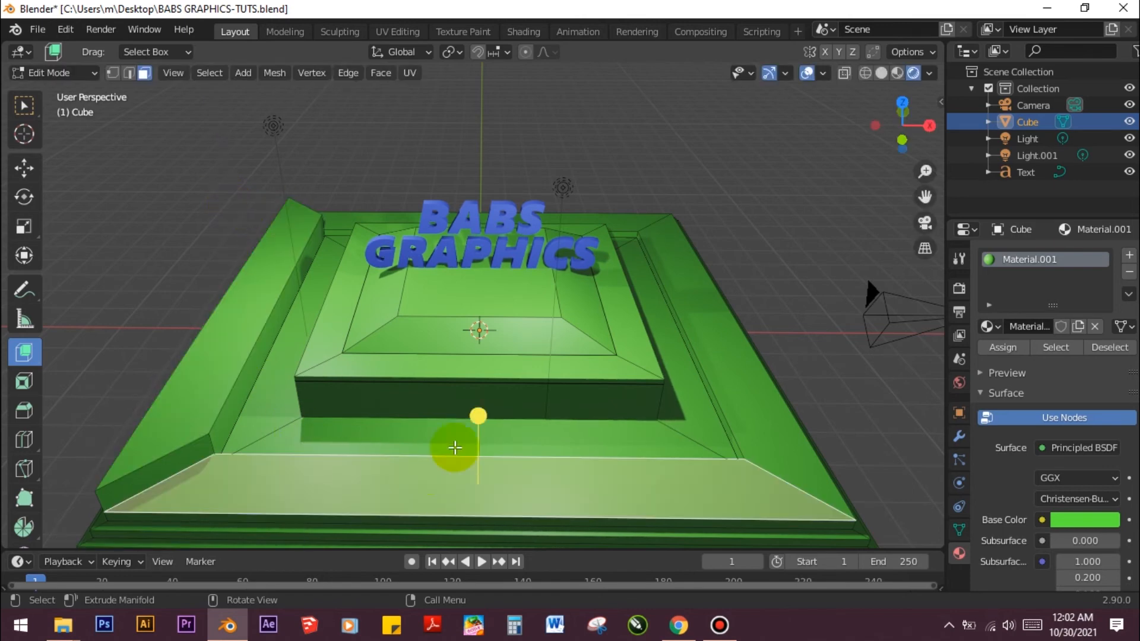
pyautogui.moveTo(477, 396); pyautogui.dragTo(681, 404)
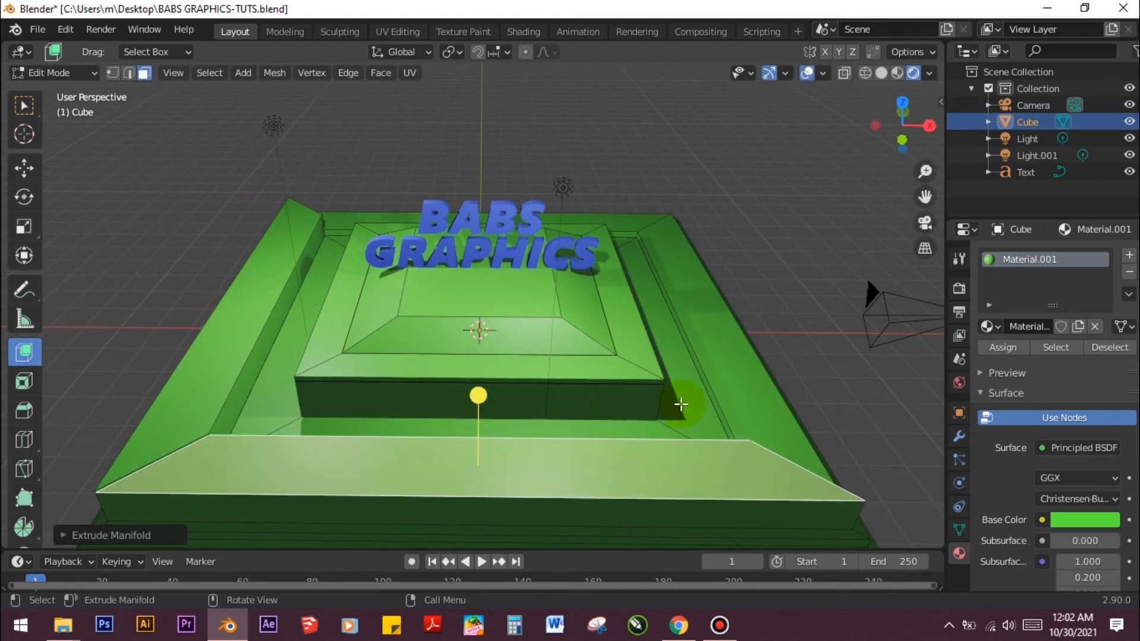
pyautogui.click(742, 273)
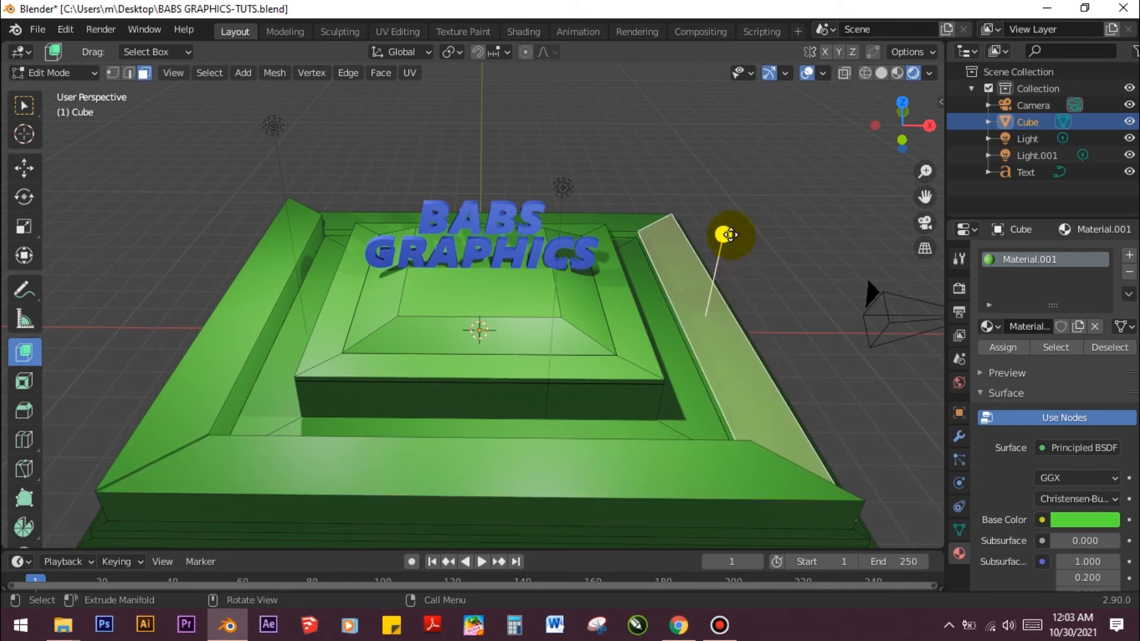
pyautogui.moveTo(728, 232); pyautogui.dragTo(727, 215)
# Extrude the base's back rim face well above the other rims to form a tall wall behind the text
pyautogui.click(614, 209)
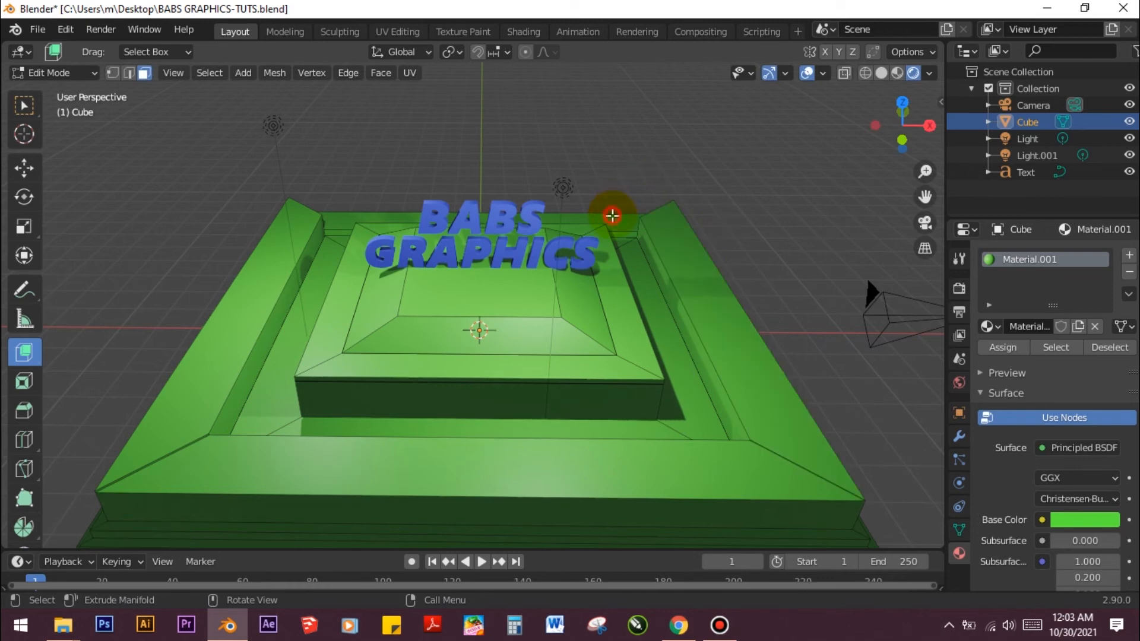
pyautogui.click(612, 216)
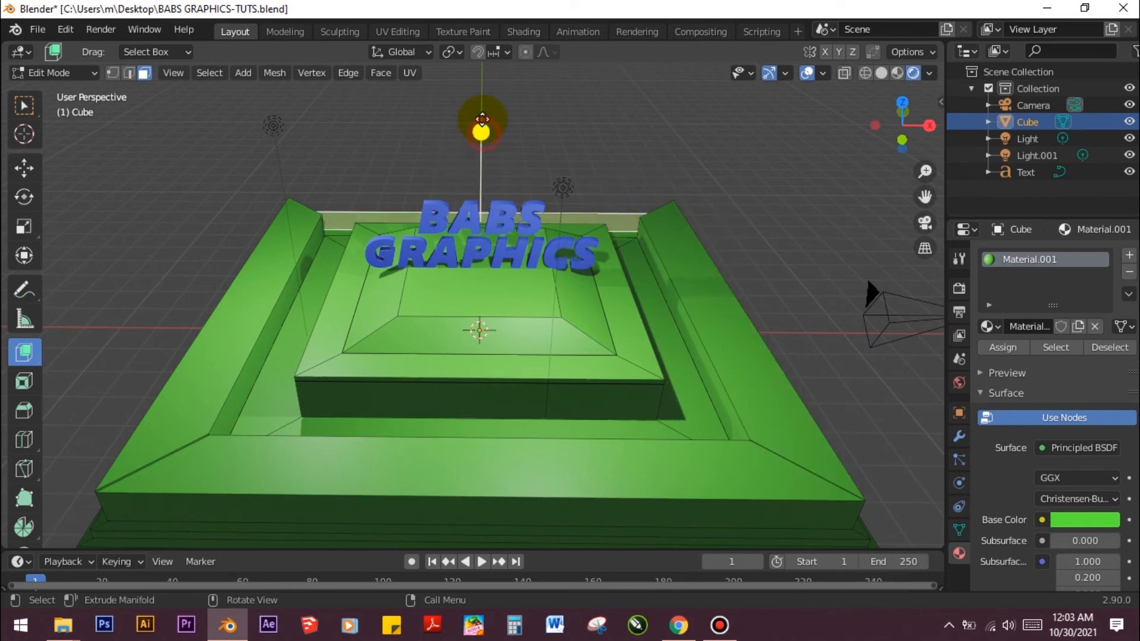
pyautogui.moveTo(482, 118); pyautogui.dragTo(472, 543)
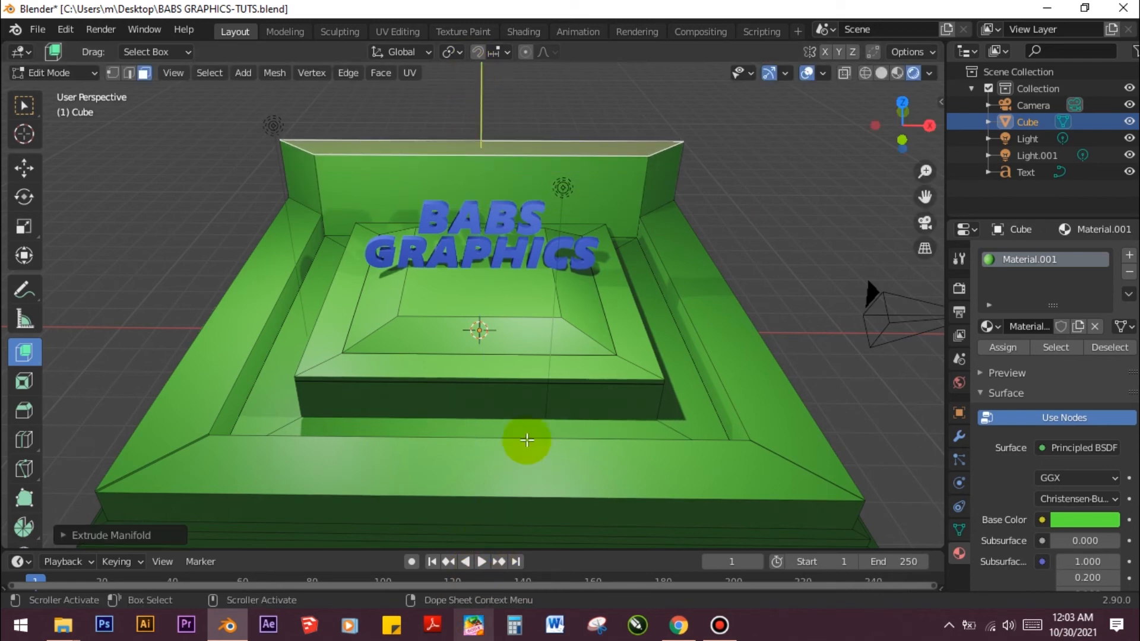
pyautogui.scroll(-5, 534, 326)
pyautogui.scroll(3, 542, 323)
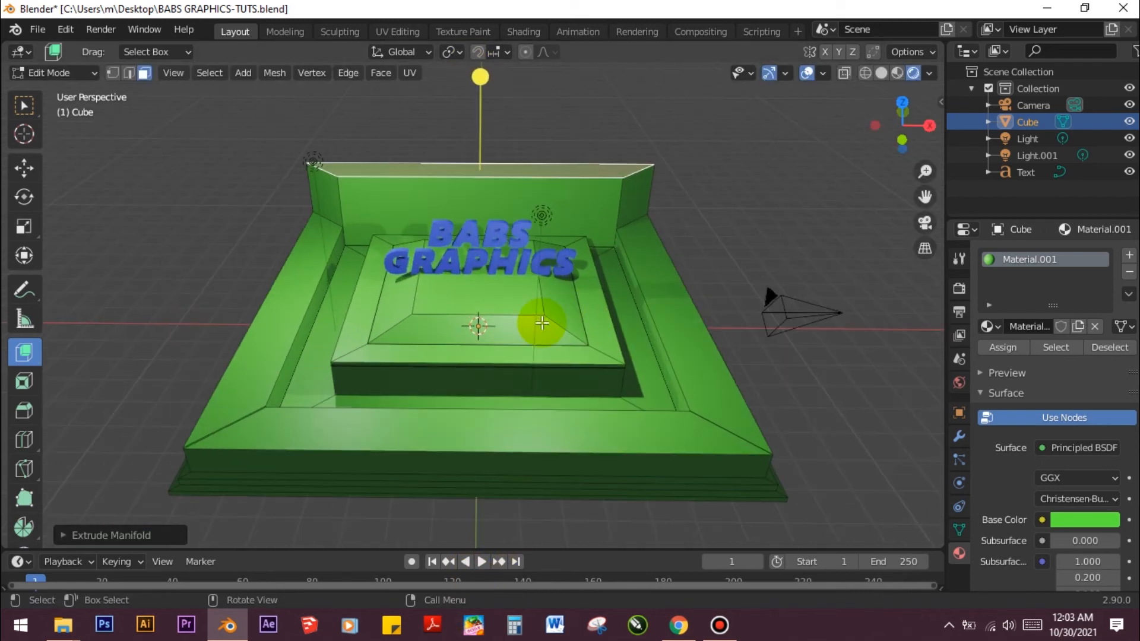
# Try to rip the base's front rim face with the Rip Region tool
pyautogui.click(493, 449)
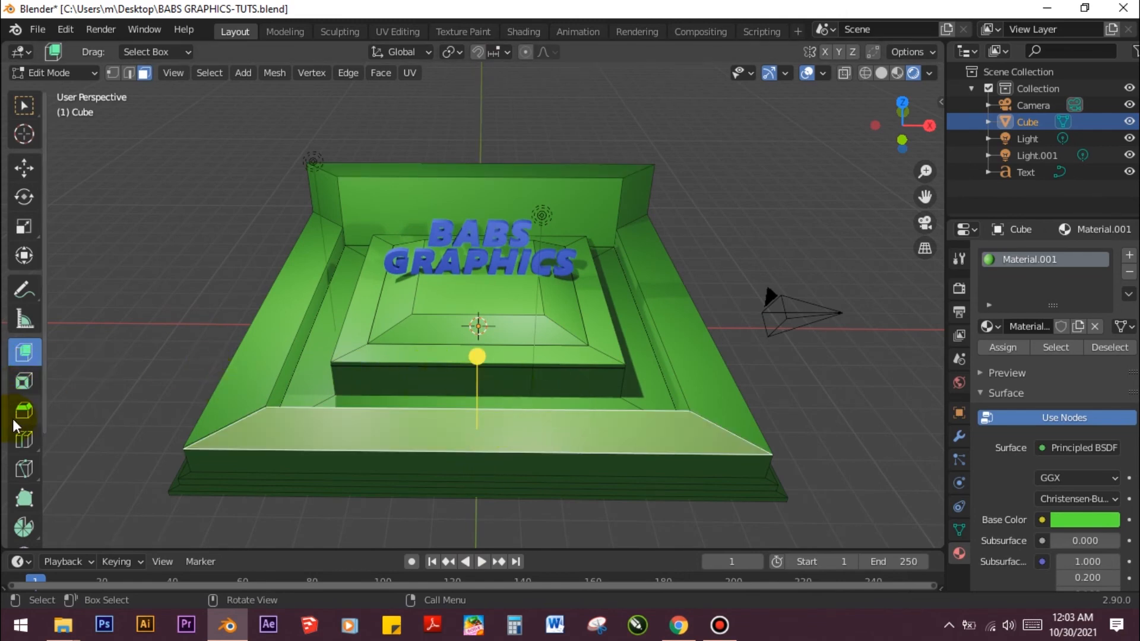
pyautogui.click(26, 392)
pyautogui.scroll(-1, 27, 393)
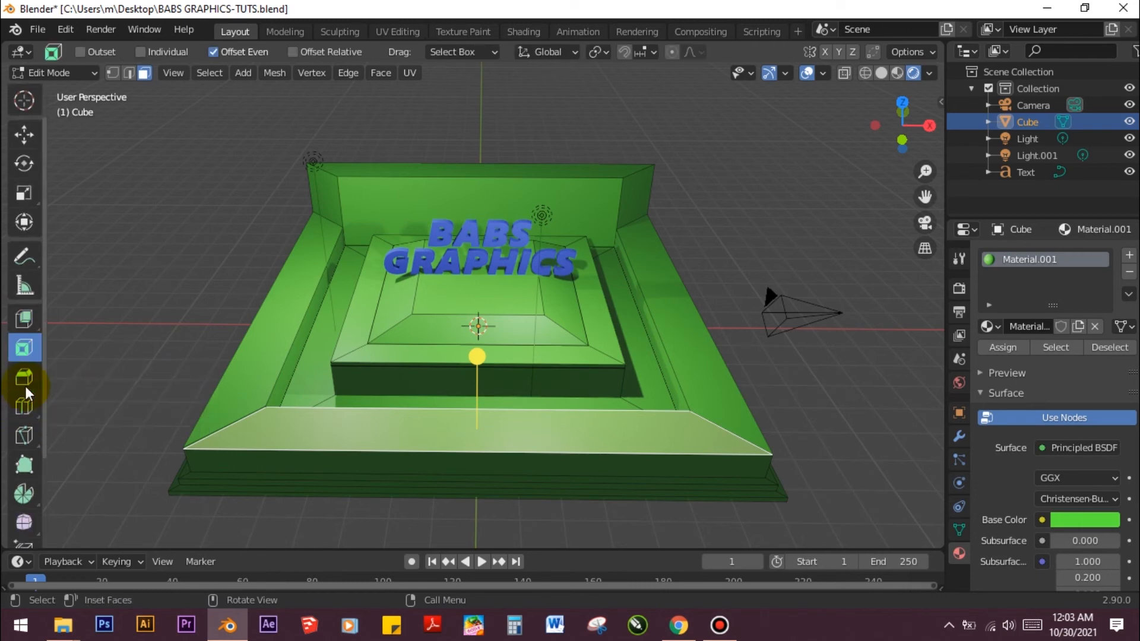
pyautogui.scroll(-4, 36, 439)
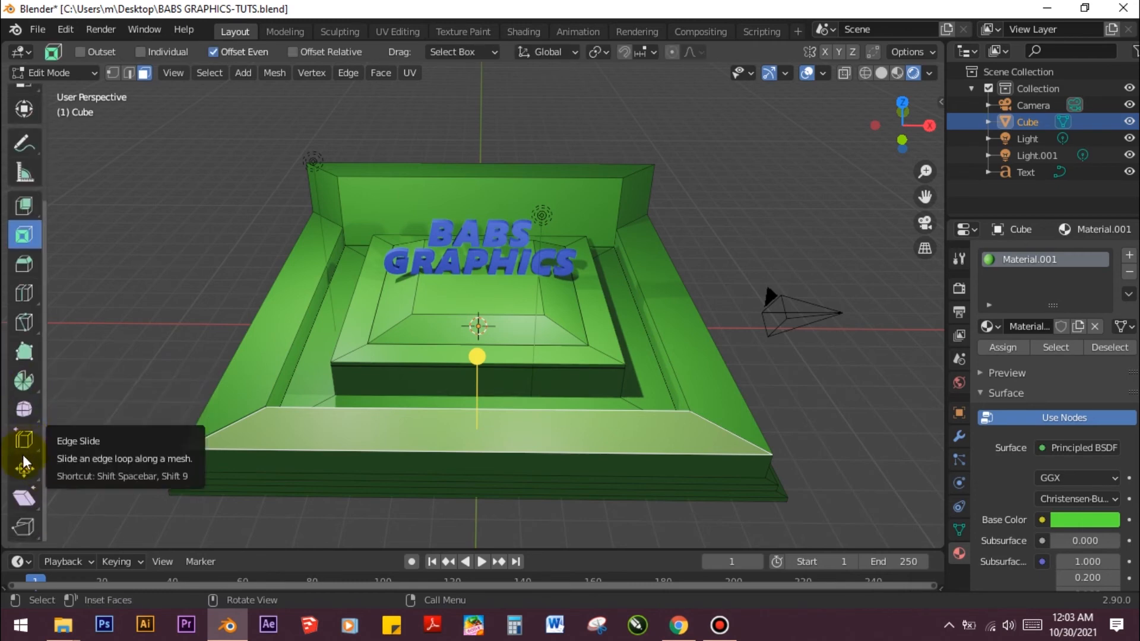
pyautogui.click(25, 499)
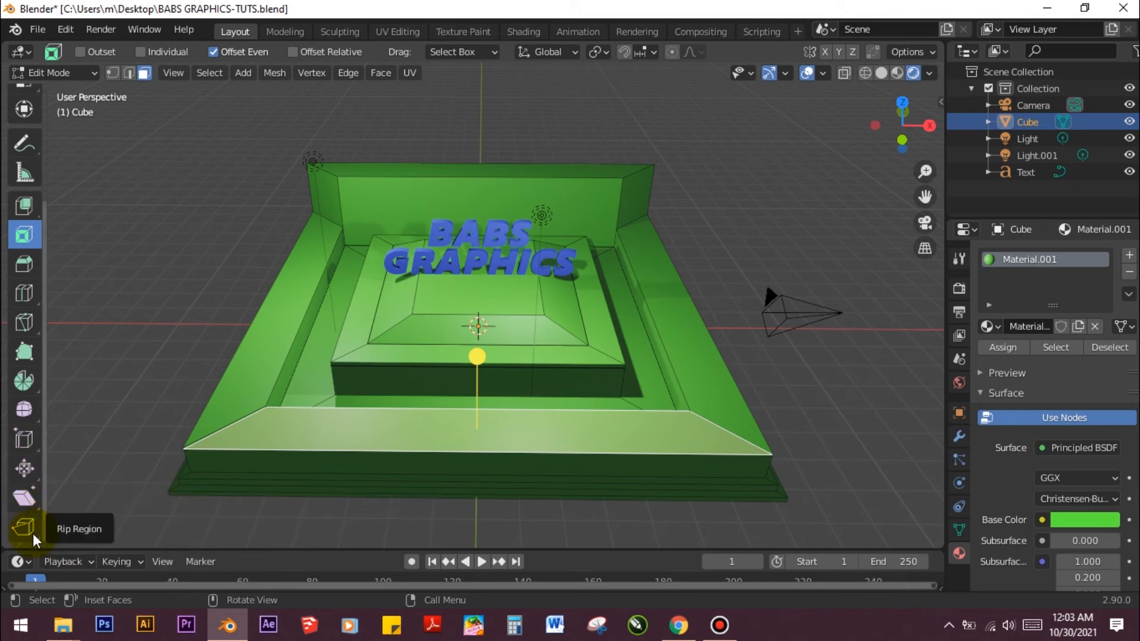
pyautogui.click(23, 527)
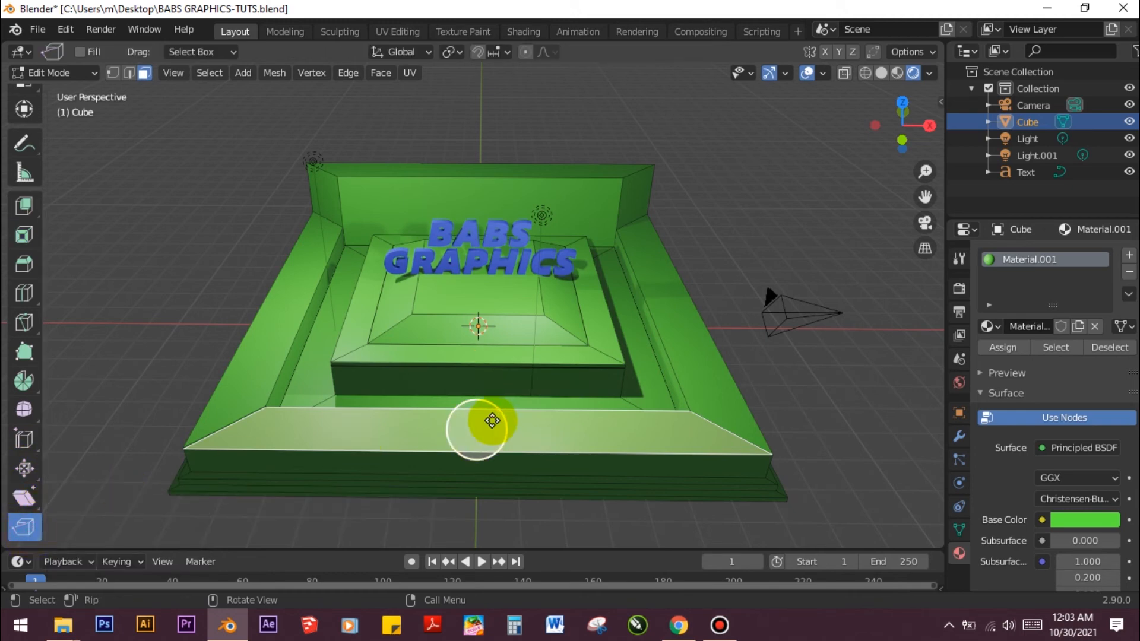
pyautogui.click(492, 421)
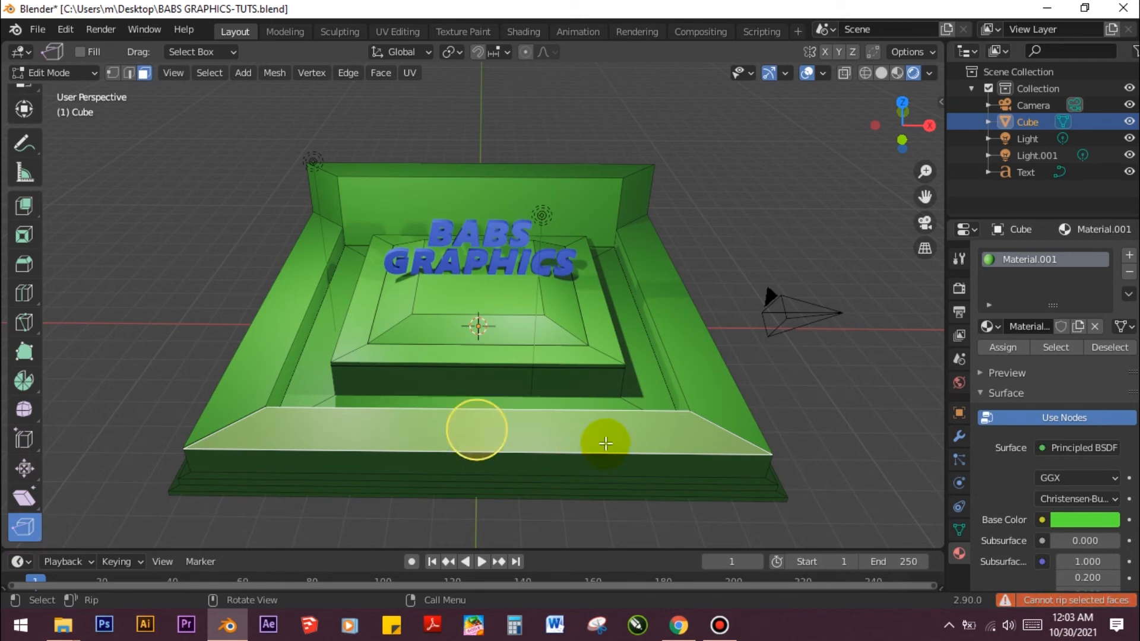
pyautogui.click(472, 431)
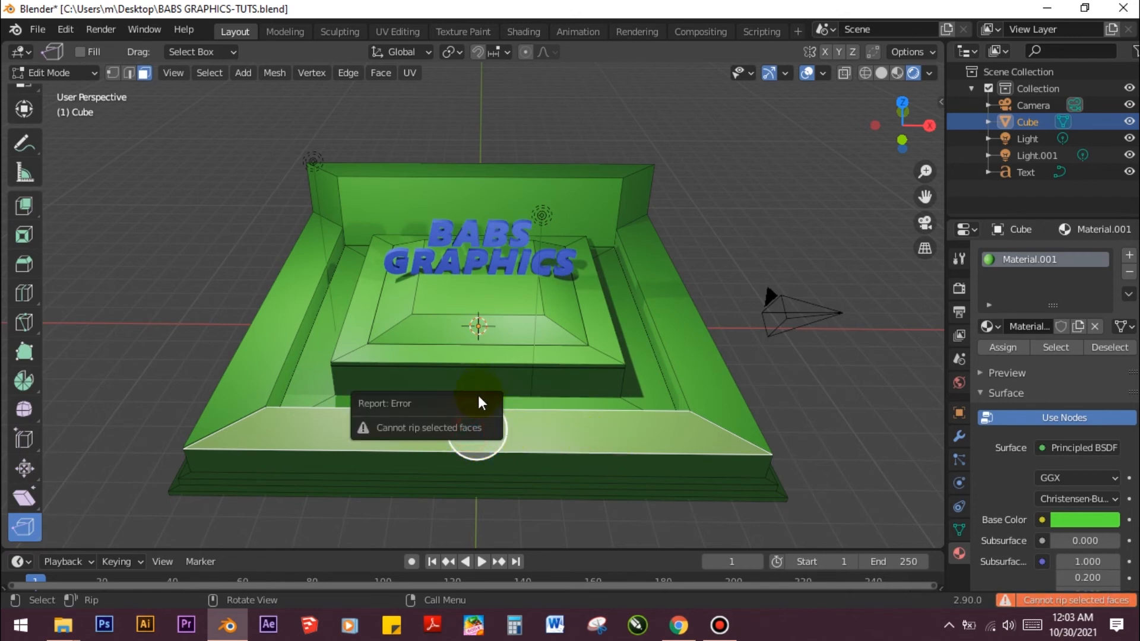
# Try to slide the edges of the base's front rim face with the Edge Slide tool
pyautogui.click(27, 439)
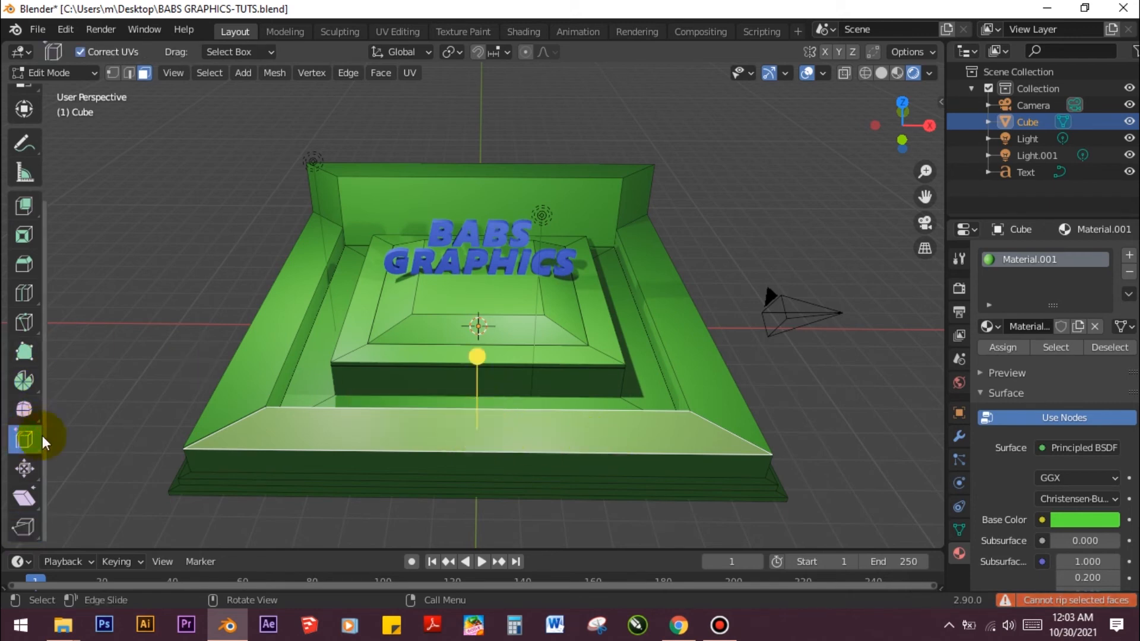
pyautogui.moveTo(478, 357); pyautogui.dragTo(475, 450)
pyautogui.click(473, 435)
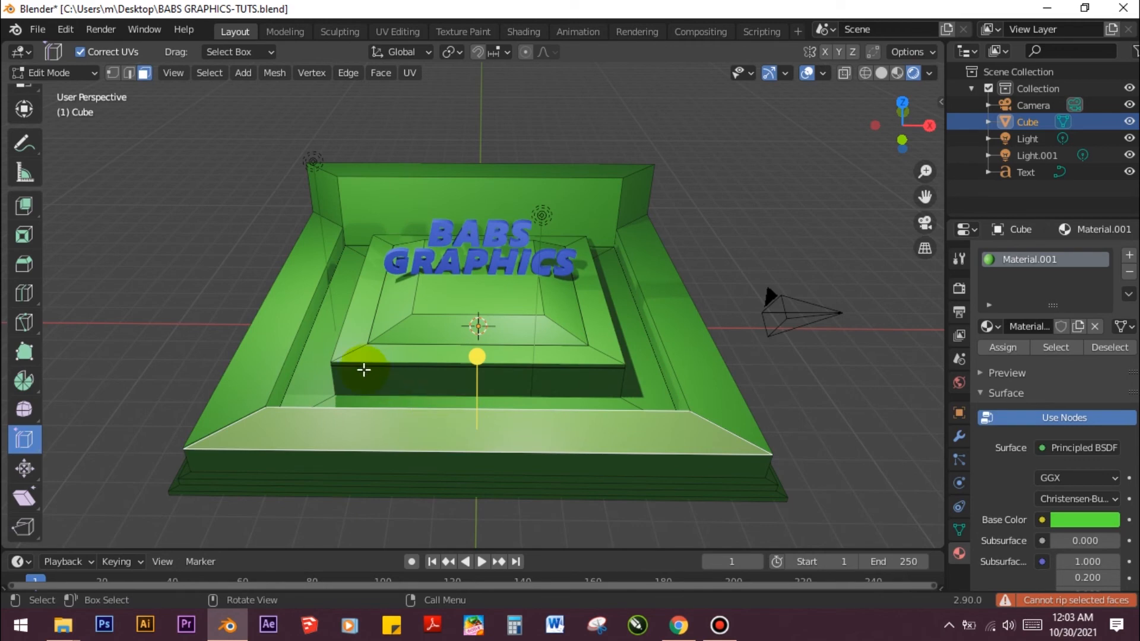
# Return the base to Object Mode and activate the Move tool
pyautogui.click(38, 73)
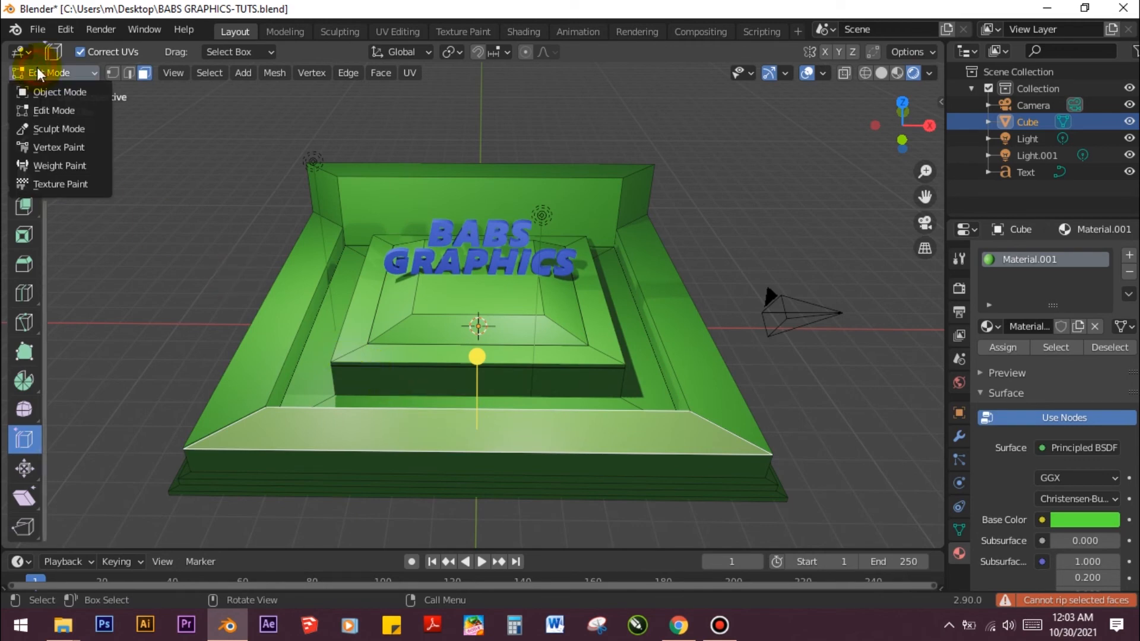
pyautogui.click(60, 95)
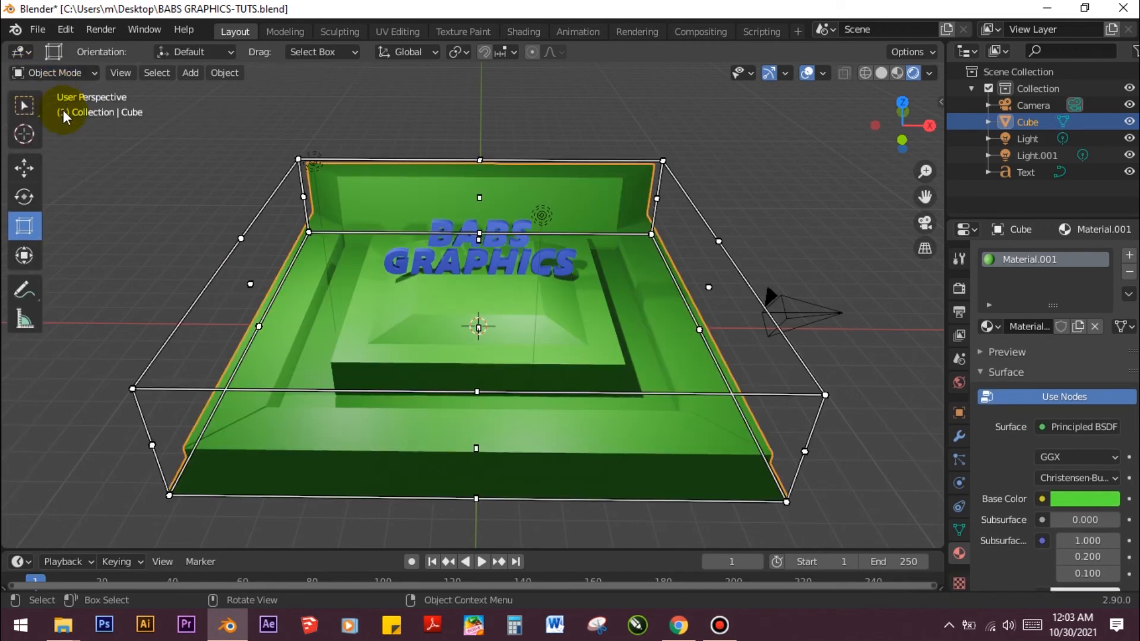
pyautogui.click(25, 122)
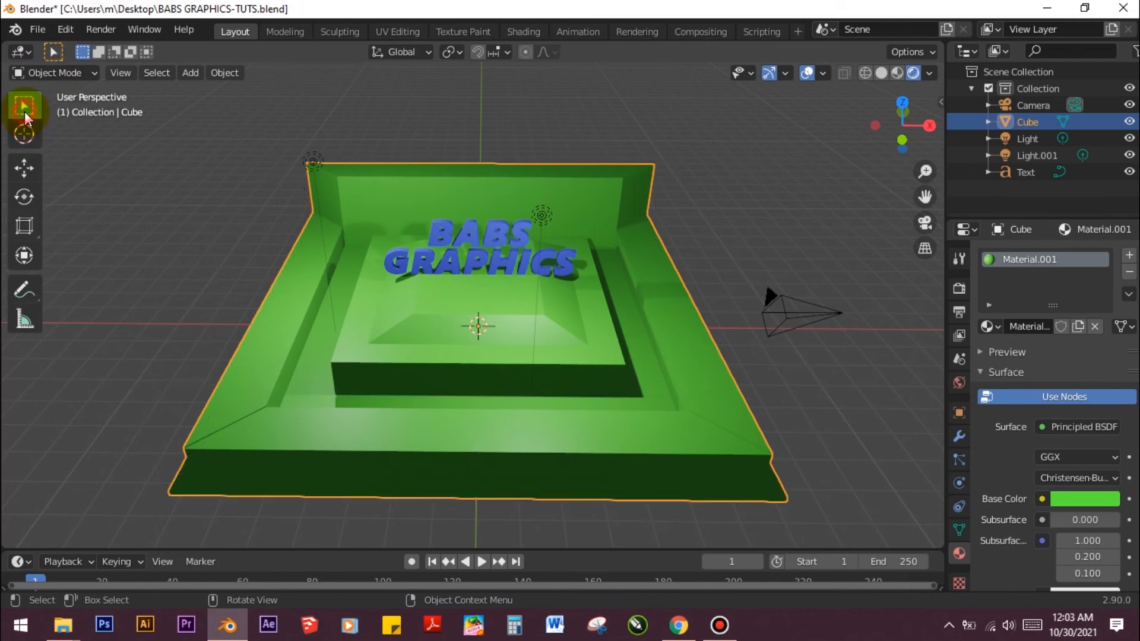
pyautogui.click(24, 227)
pyautogui.moveTo(37, 237); pyautogui.dragTo(72, 230)
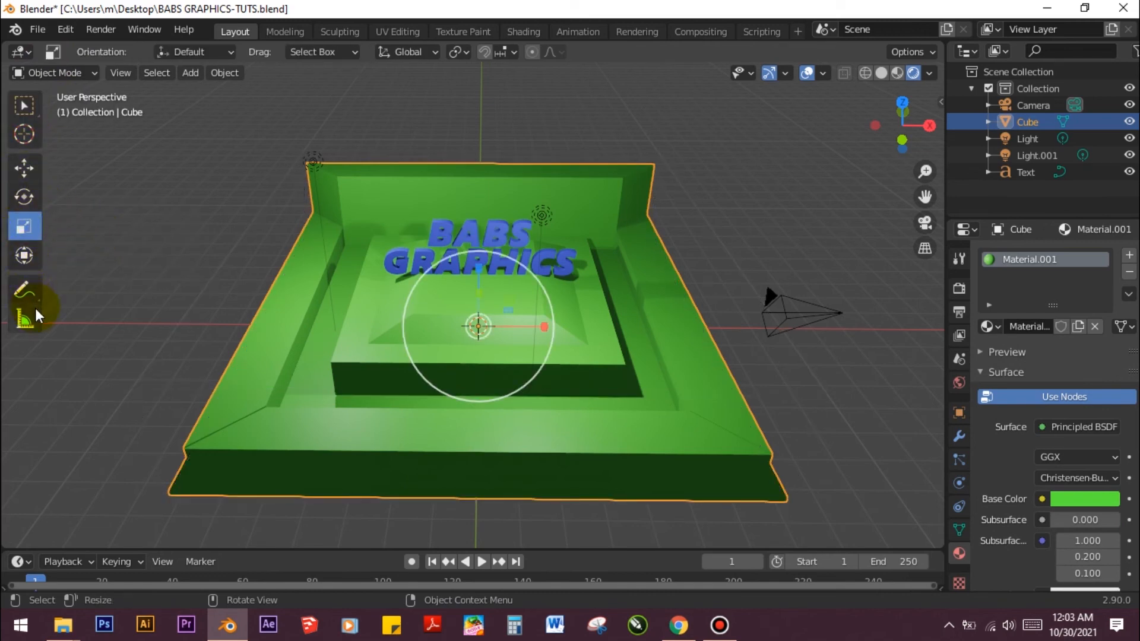
pyautogui.moveTo(43, 304); pyautogui.dragTo(45, 300)
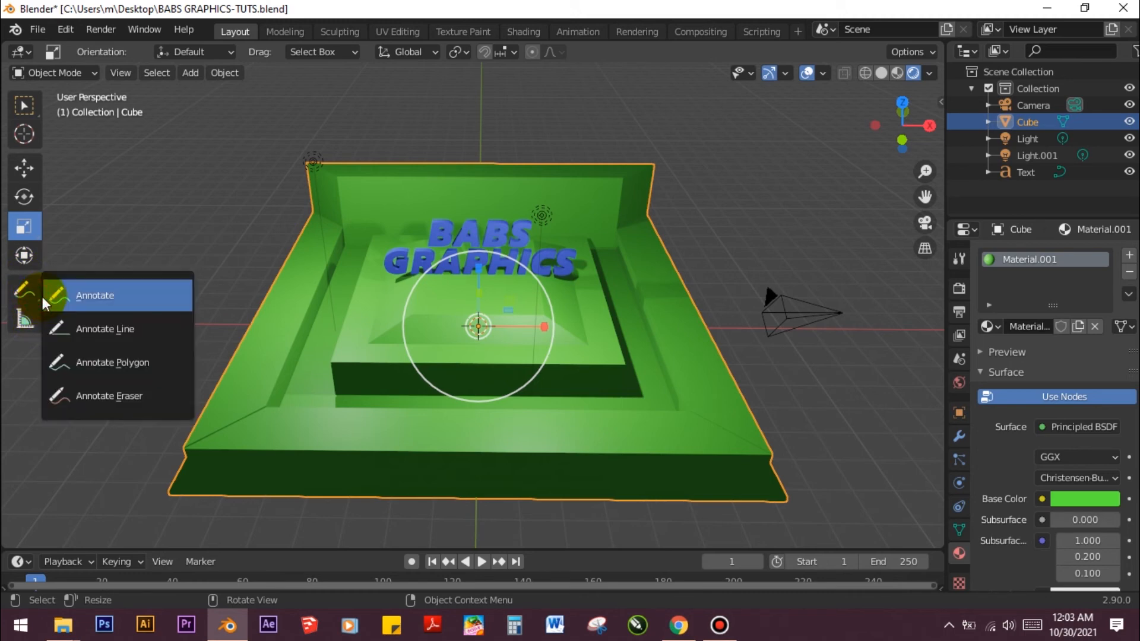
pyautogui.click(23, 174)
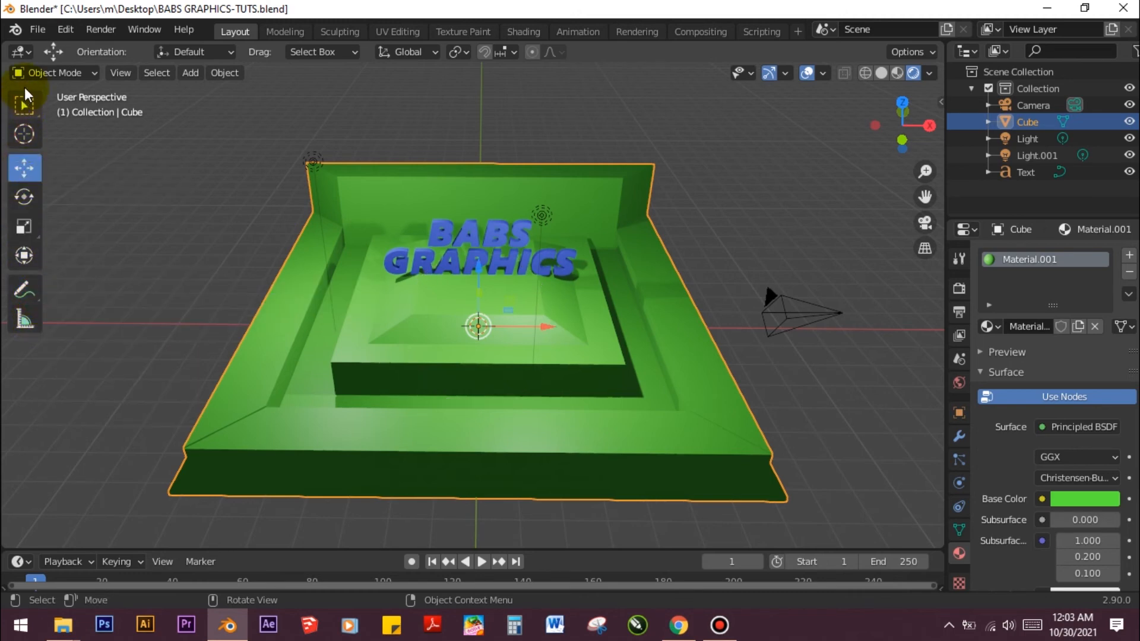
# Put the base in Edit Mode and lower its front rim face slightly with Extrude Manifold
pyautogui.click(36, 73)
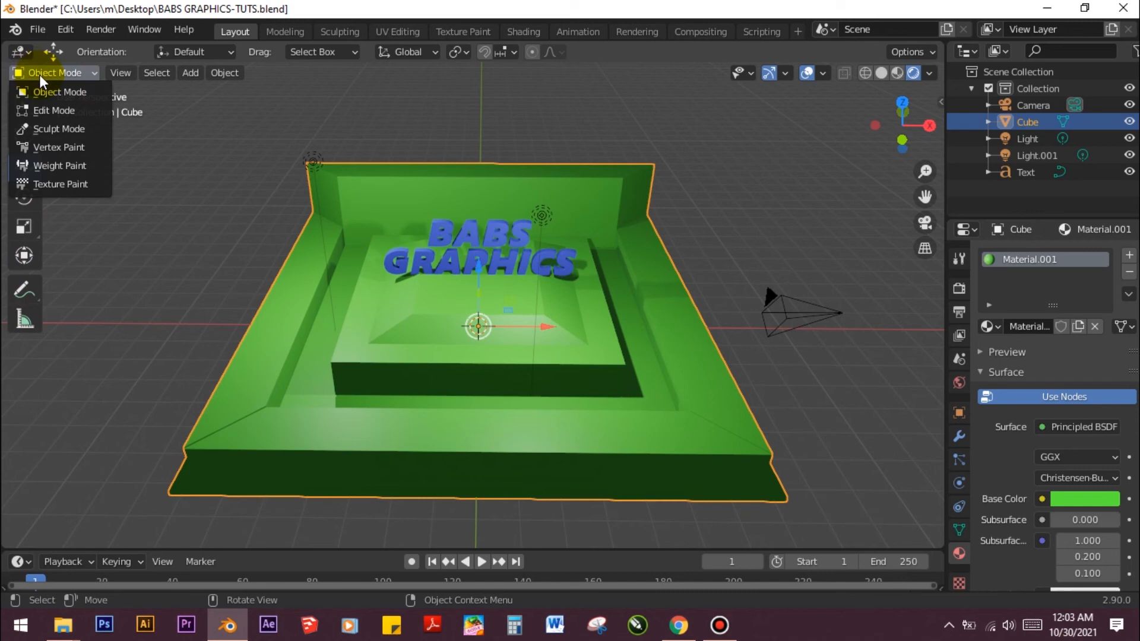
pyautogui.click(53, 110)
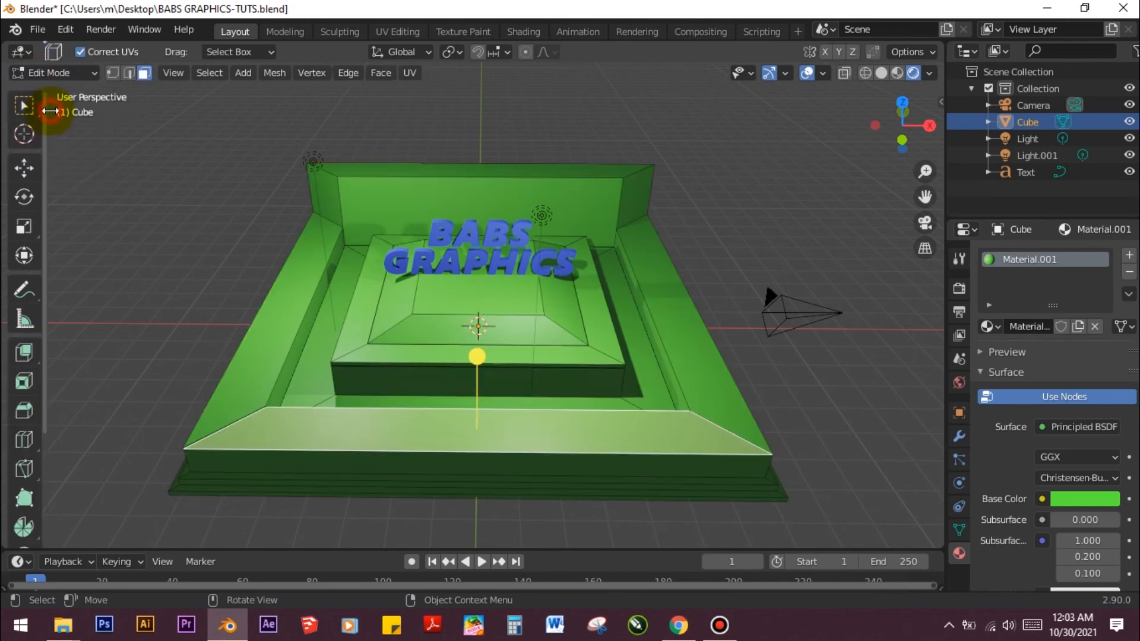
pyautogui.click(27, 354)
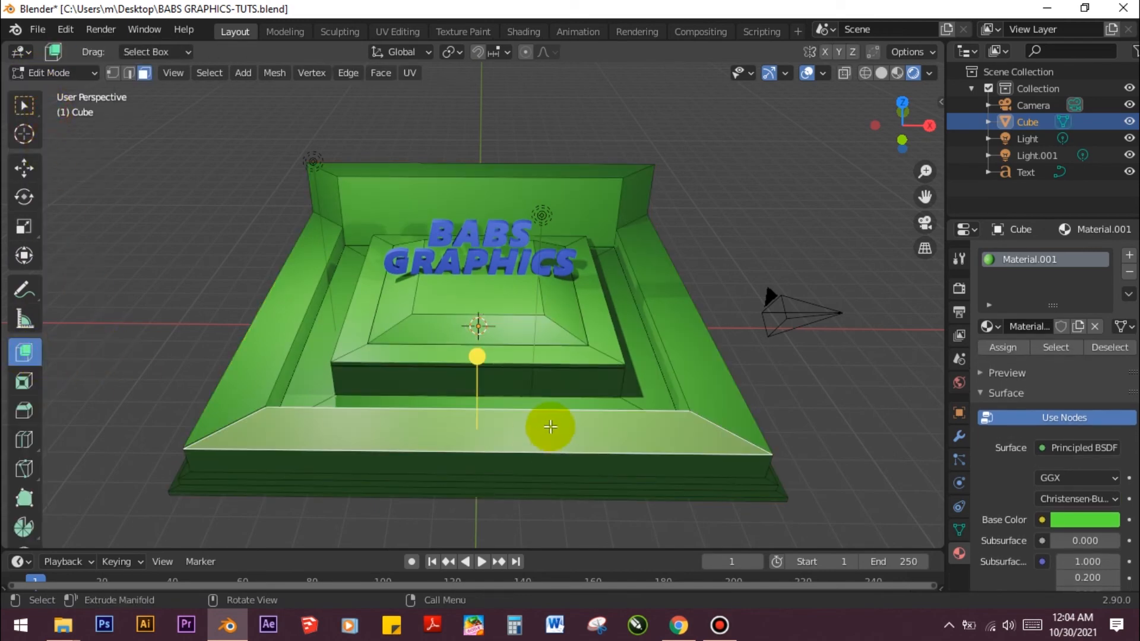
pyautogui.moveTo(481, 361)
pyautogui.mouseDown()
pyautogui.moveTo(484, 456)
pyautogui.moveTo(493, 318)
pyautogui.moveTo(496, 364)
pyautogui.mouseUp()
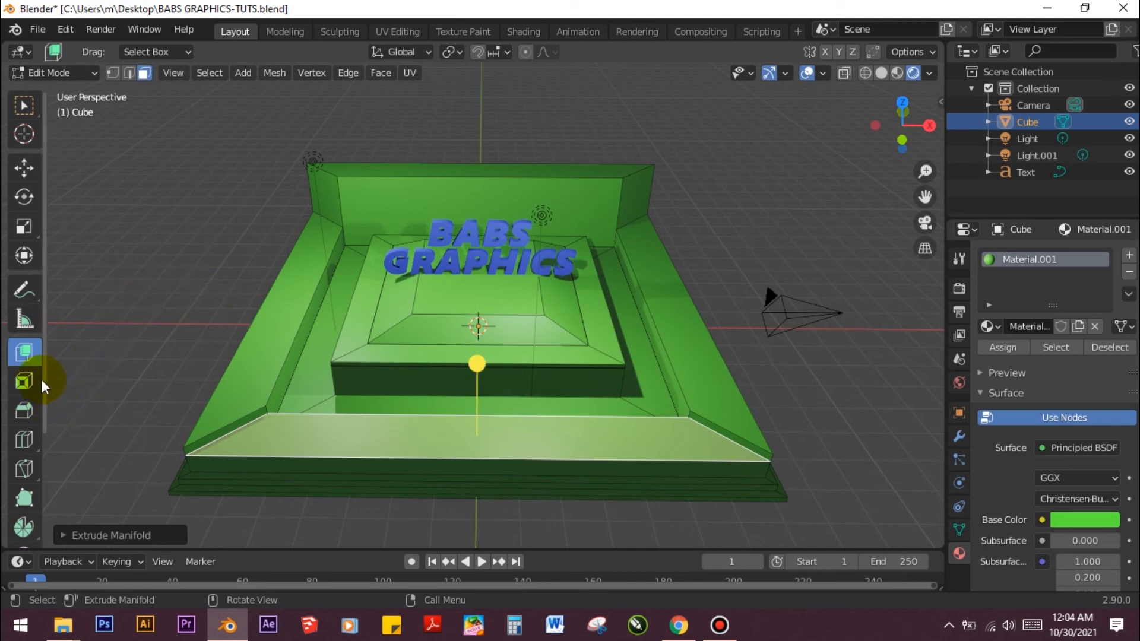
# Try sliding the edges of the base's front rim face inward with Edge Slide, and undo the slide
pyautogui.click(23, 224)
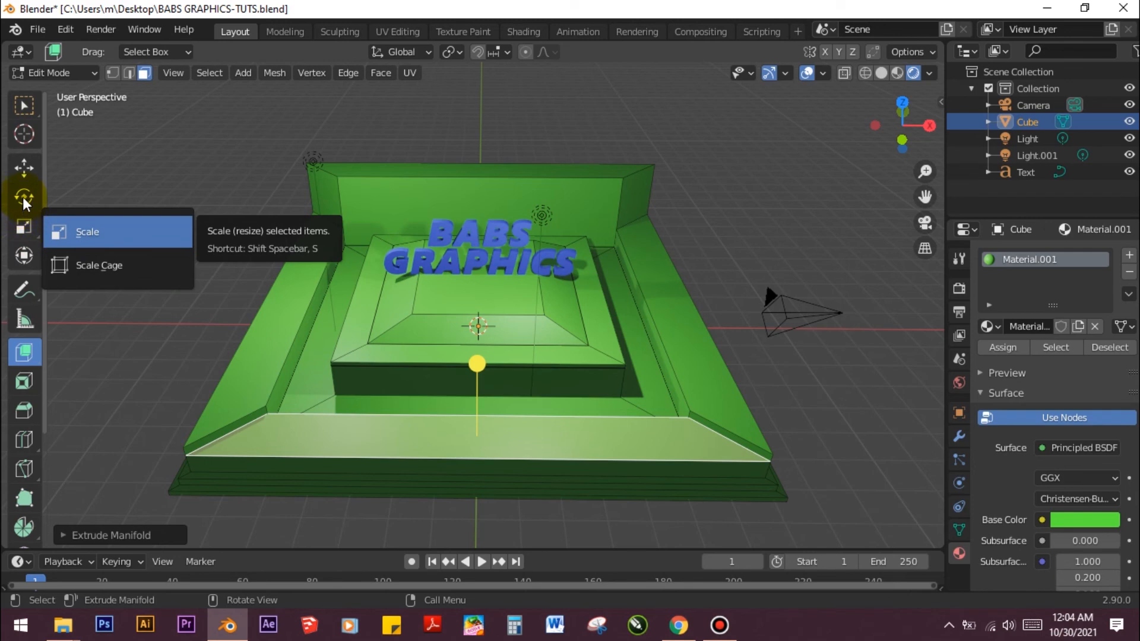
pyautogui.scroll(-2, 27, 416)
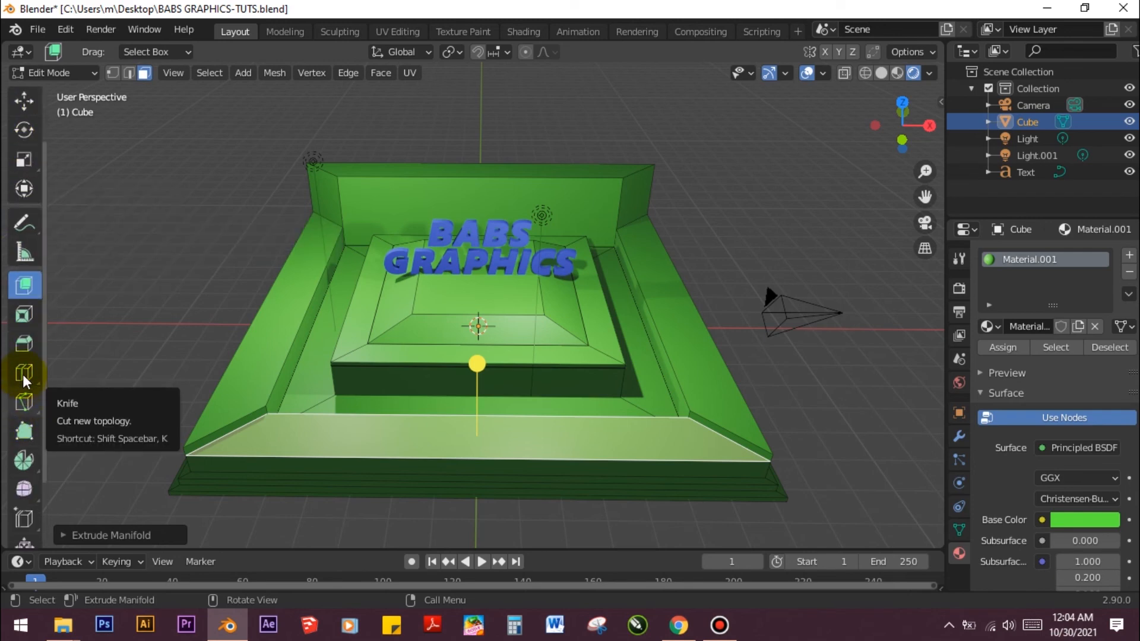
pyautogui.click(40, 385)
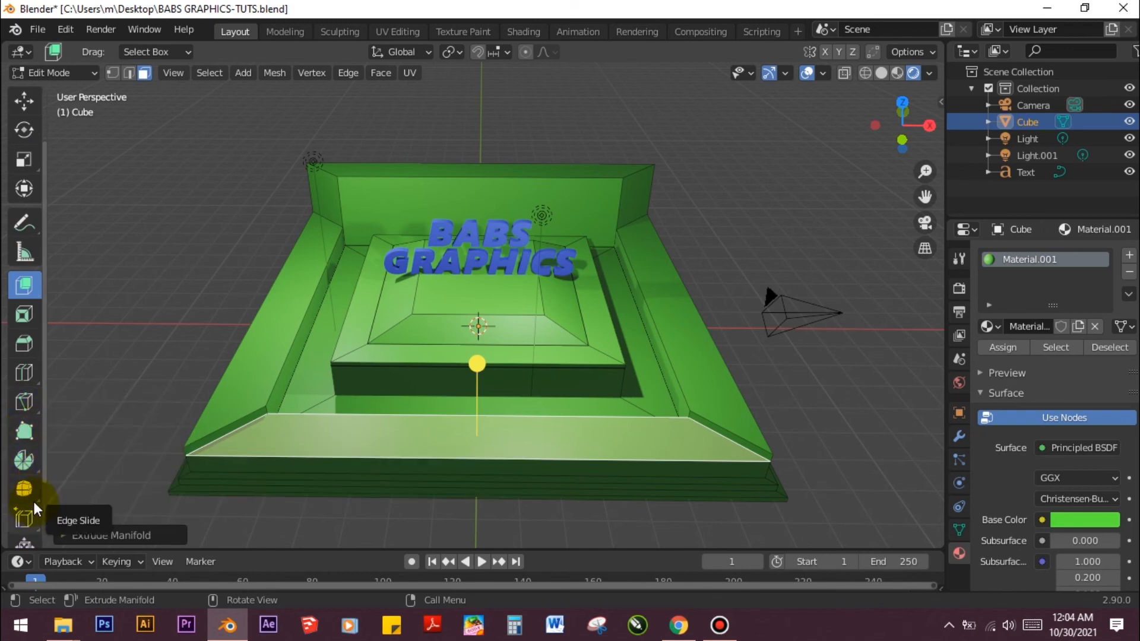
pyautogui.click(26, 492)
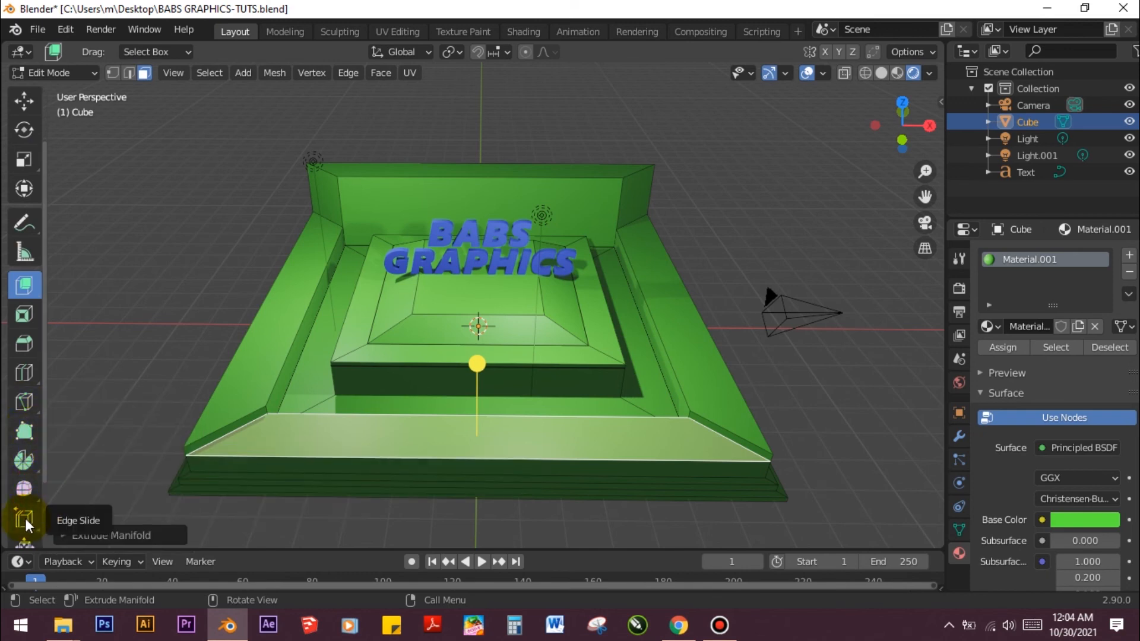
pyautogui.scroll(-2, 24, 518)
pyautogui.click(41, 470)
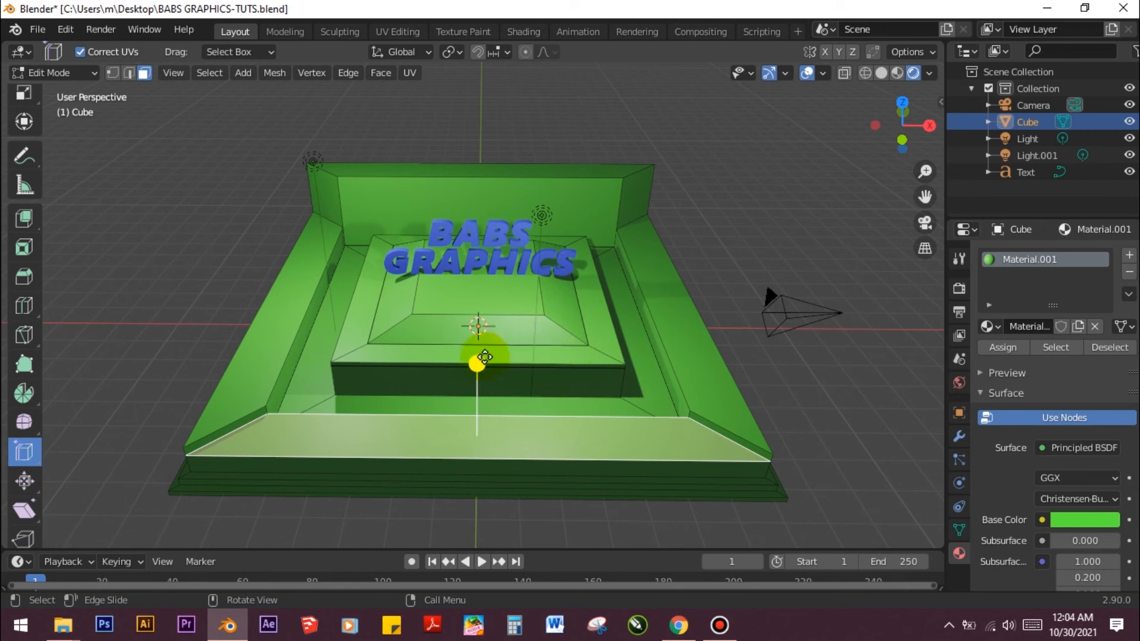
pyautogui.moveTo(477, 362); pyautogui.dragTo(485, 410)
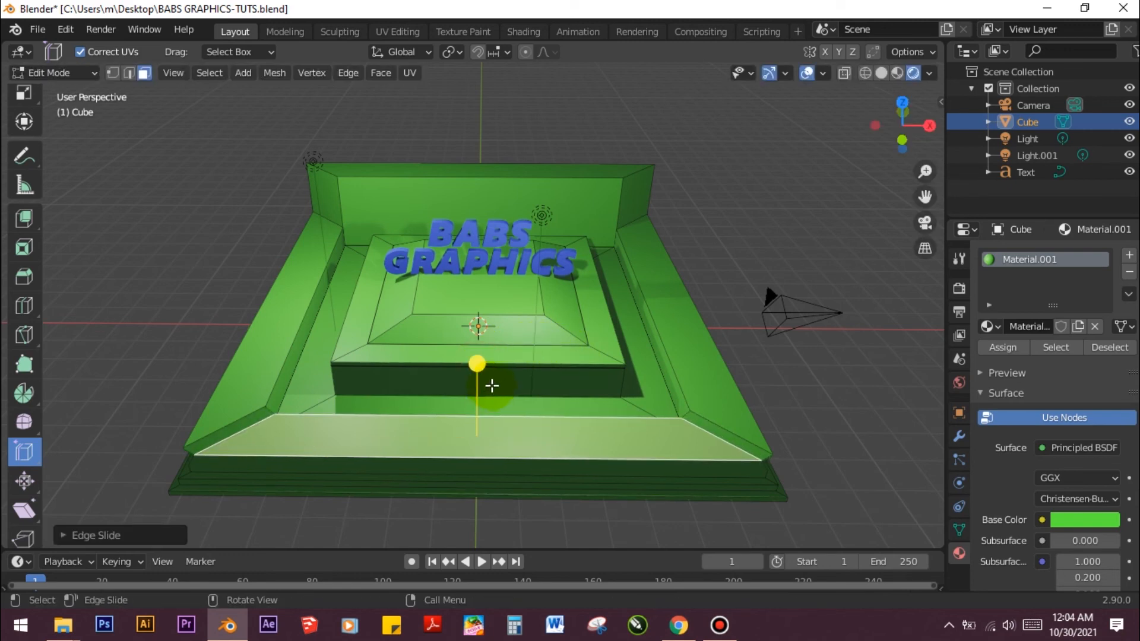
pyautogui.hotkey('ctrl', 'z')
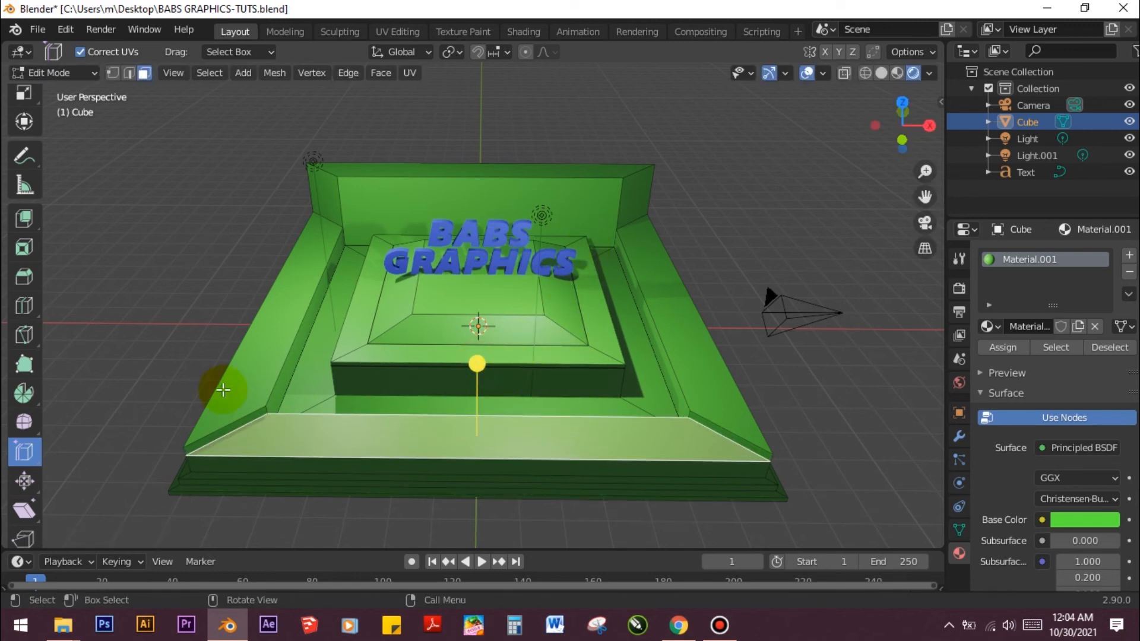
pyautogui.scroll(-1, 48, 481)
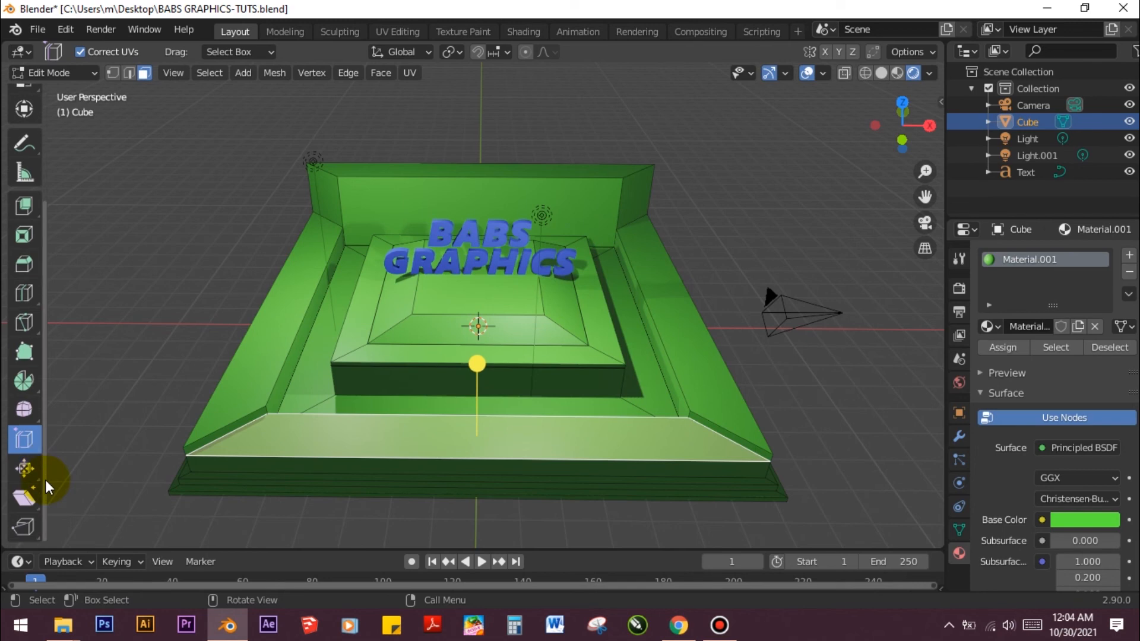
pyautogui.click(38, 539)
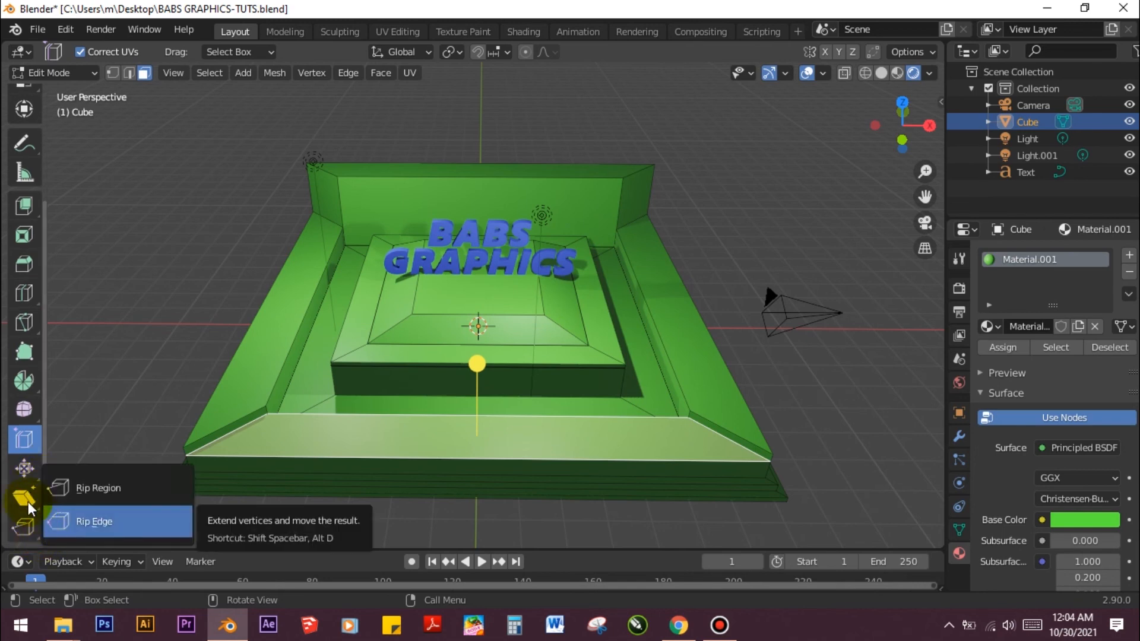
pyautogui.click(37, 512)
pyautogui.click(42, 508)
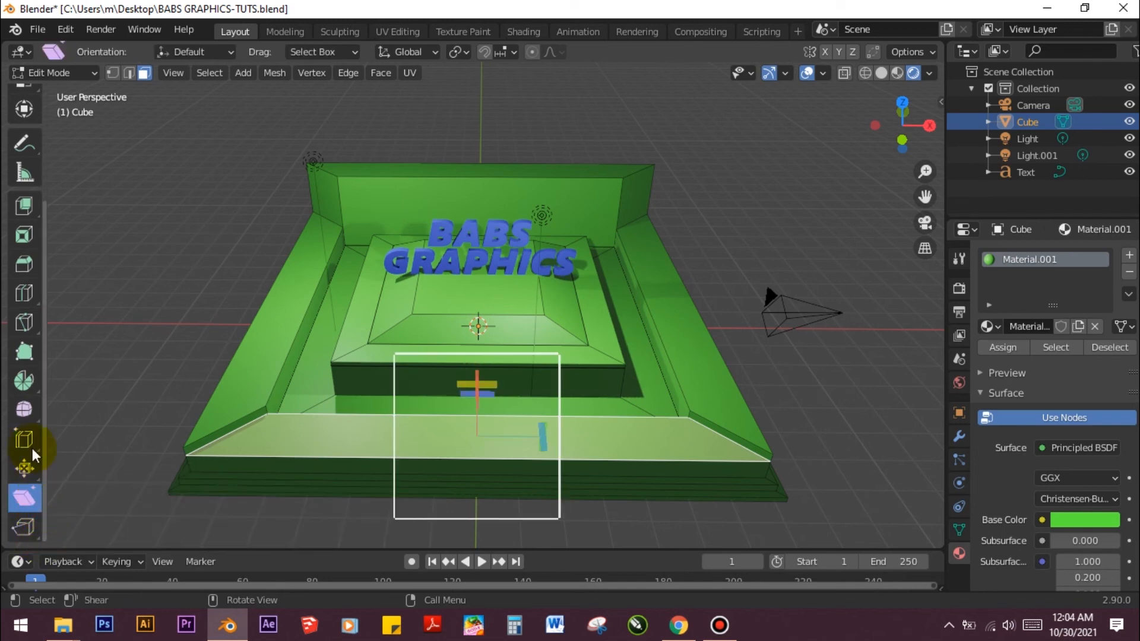
pyautogui.scroll(3, 76, 164)
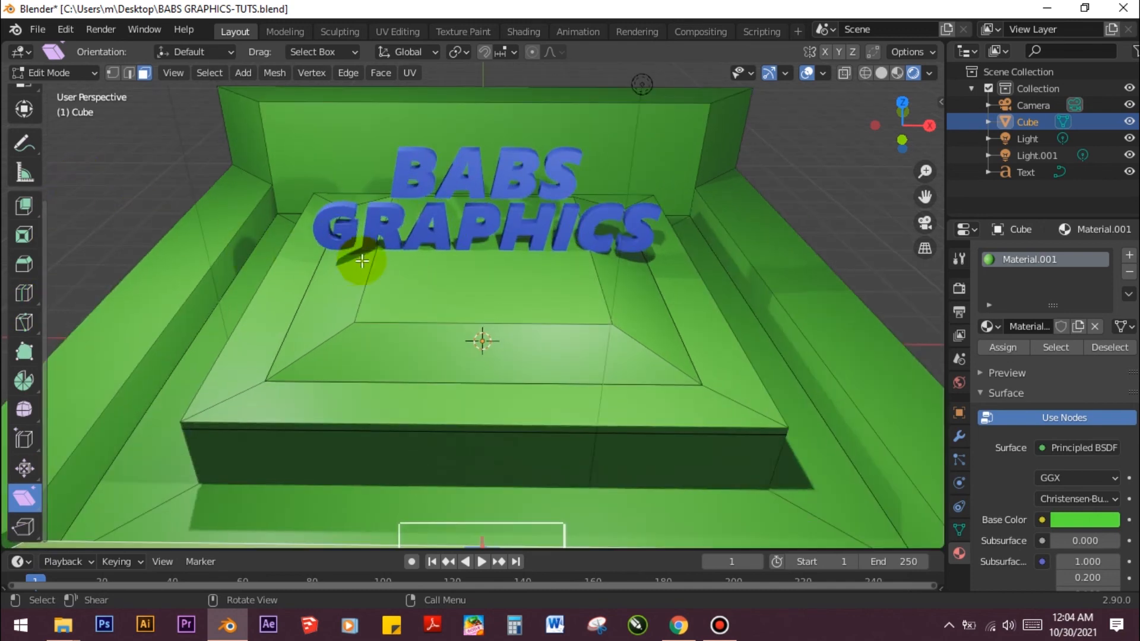
pyautogui.scroll(-3, 374, 261)
pyautogui.scroll(5, 27, 107)
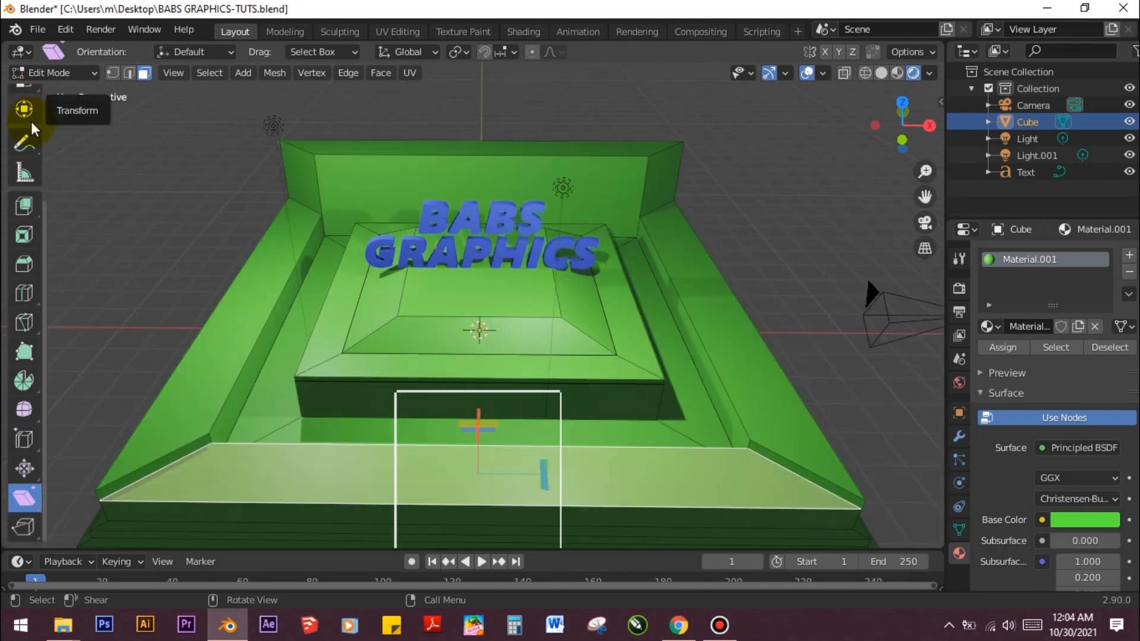
# Select the top face of the base's back wall and try to bevel it
pyautogui.click(26, 113)
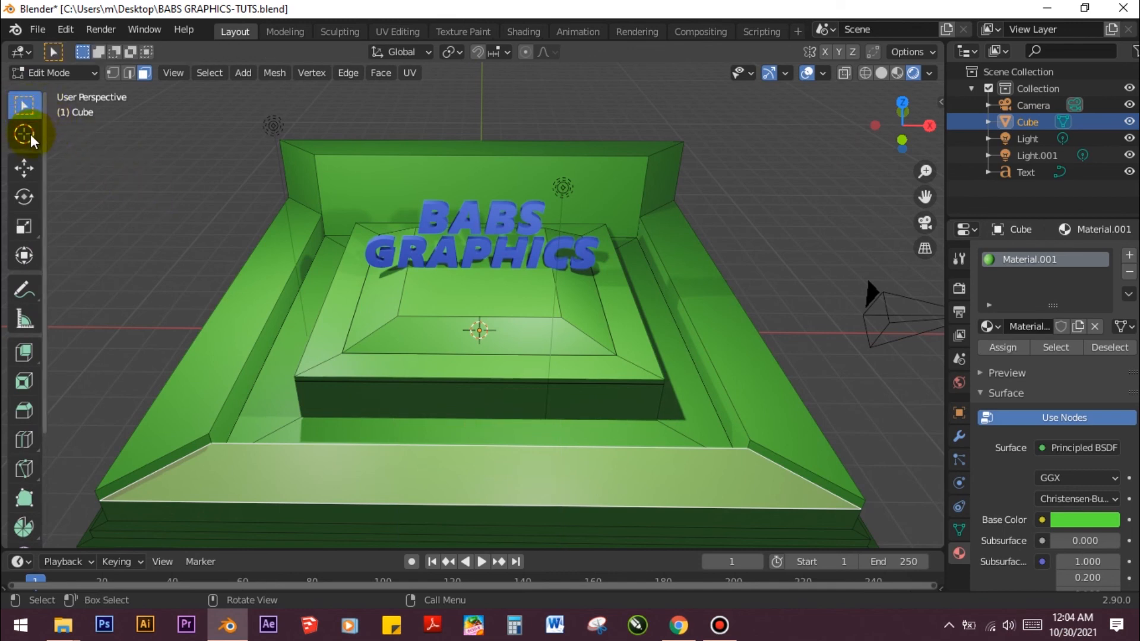
pyautogui.moveTo(229, 185); pyautogui.dragTo(301, 194, button='middle')
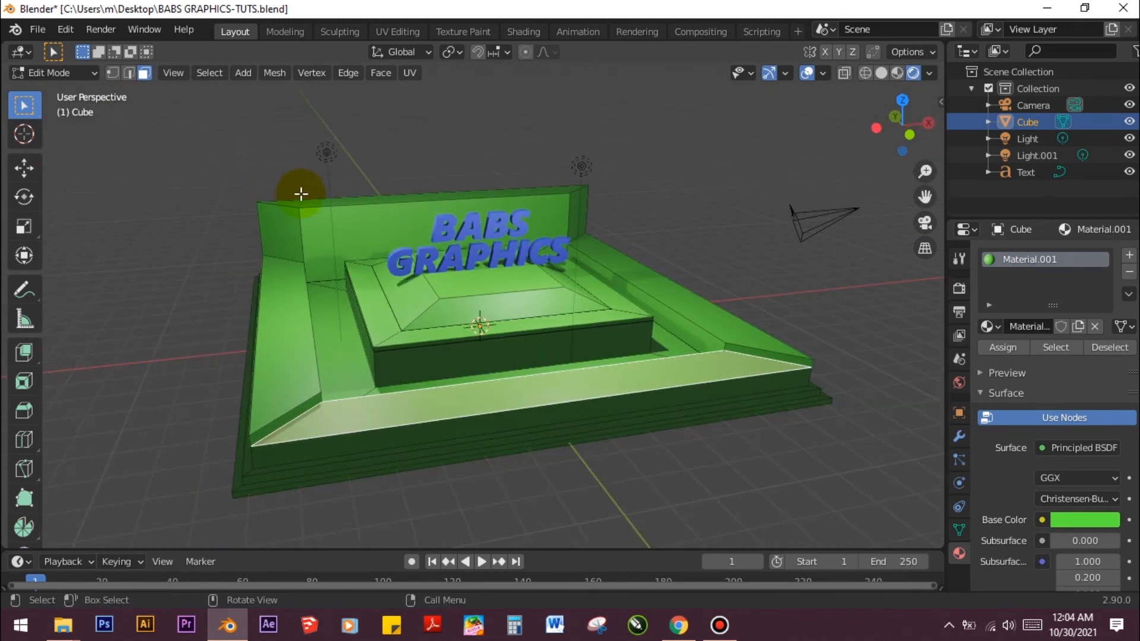
pyautogui.click(312, 204)
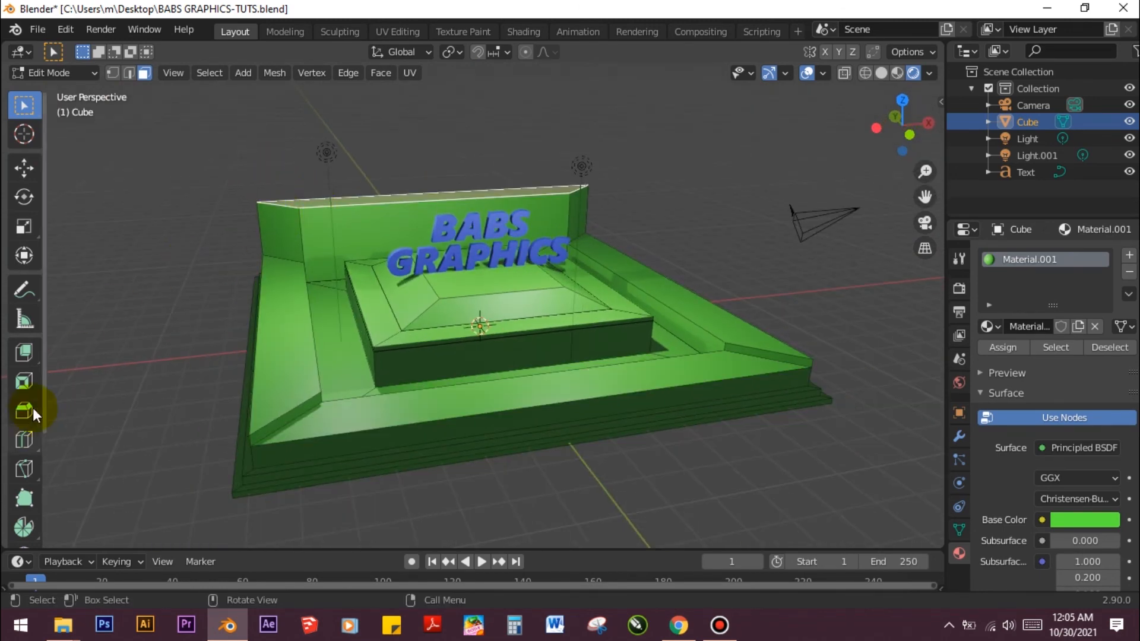
pyautogui.click(33, 442)
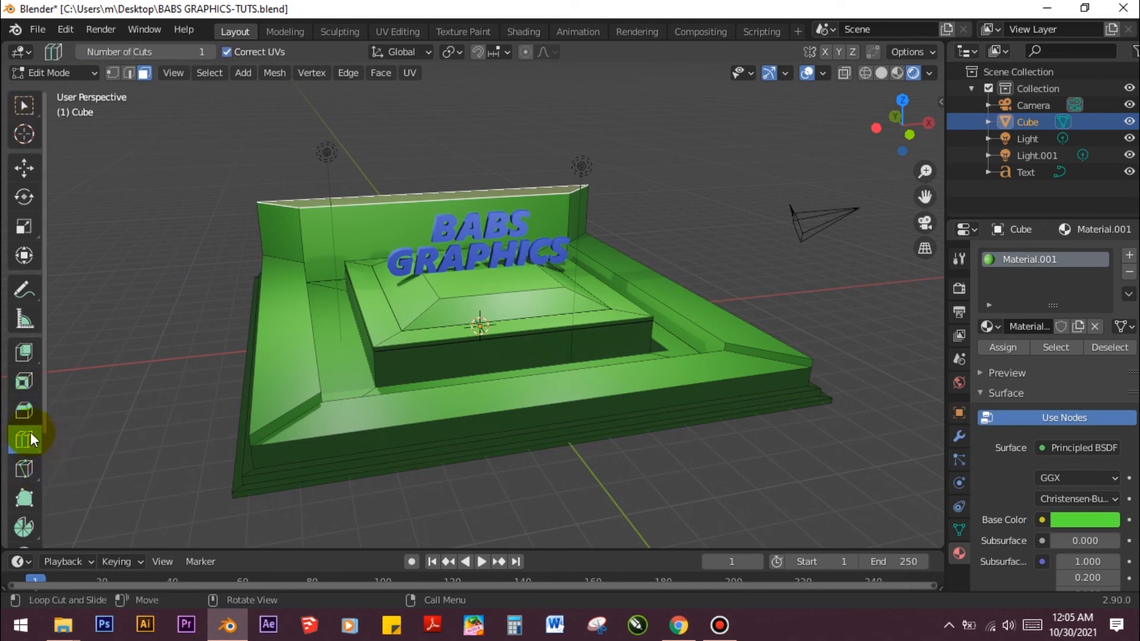
pyautogui.click(35, 472)
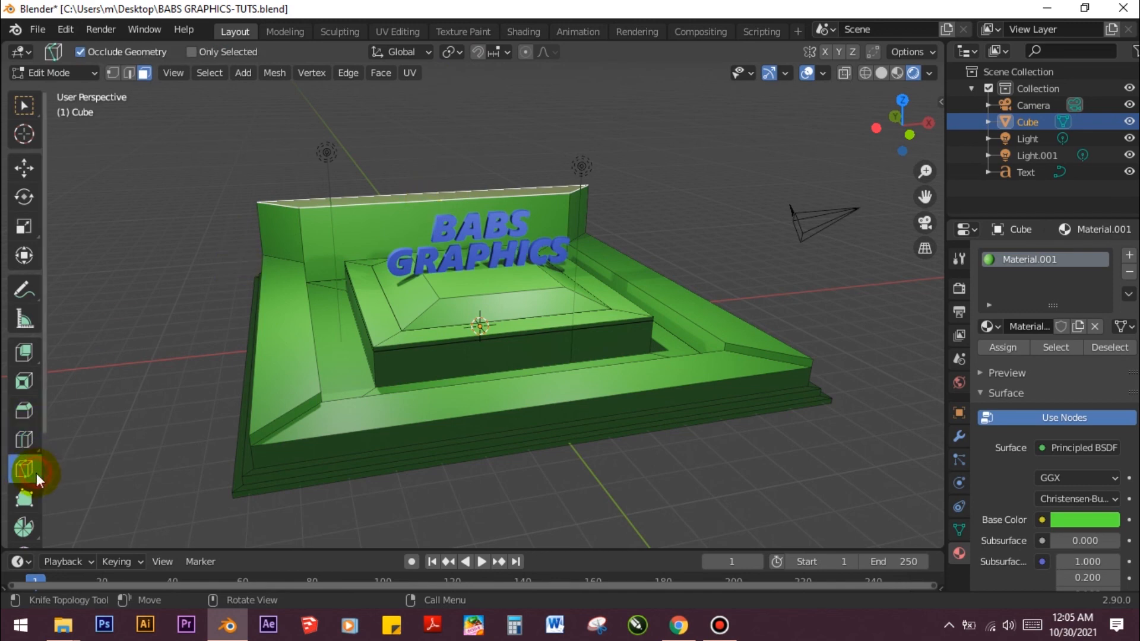
pyautogui.click(26, 412)
pyautogui.moveTo(443, 113); pyautogui.dragTo(139, 390)
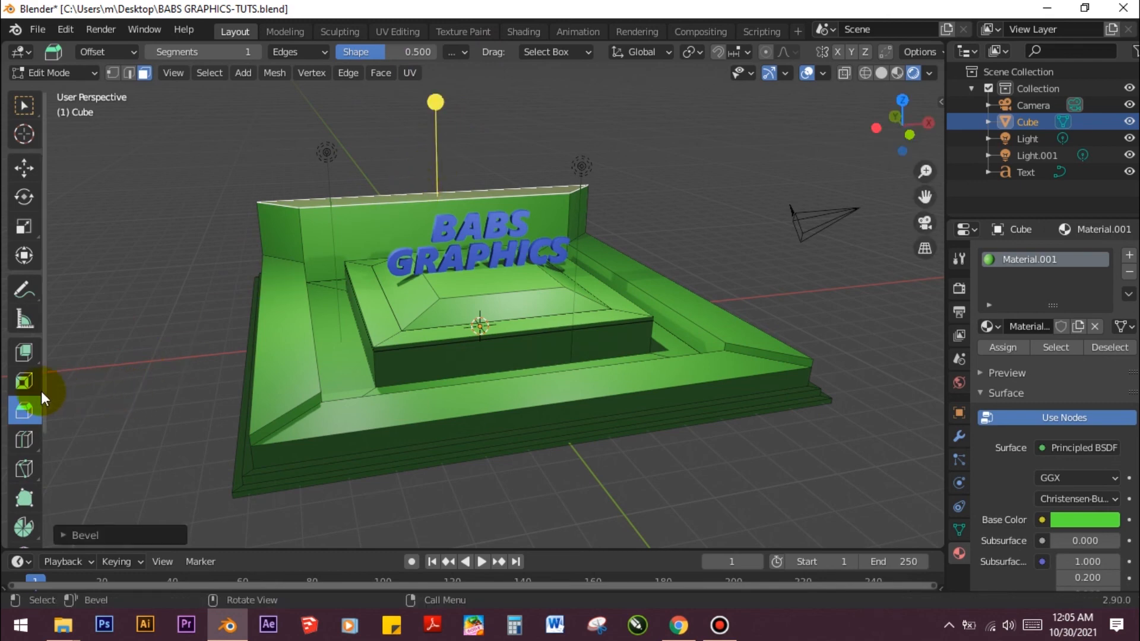
# Lower the back wall's top face to about the level of the side rims with Extrude Manifold
pyautogui.click(23, 352)
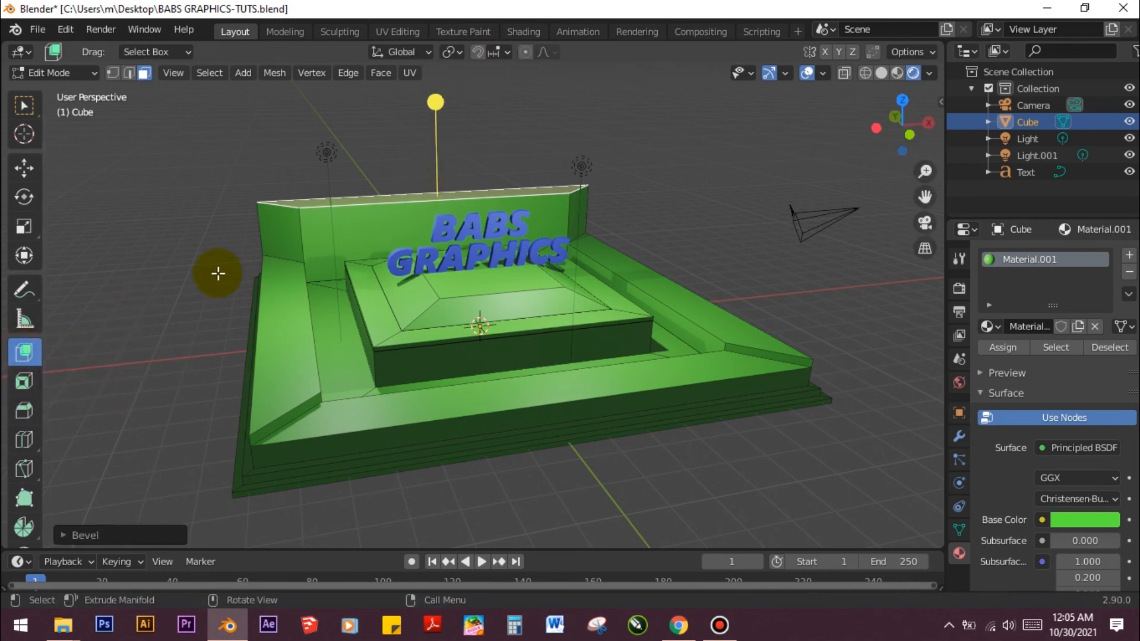
pyautogui.moveTo(434, 100); pyautogui.dragTo(439, 156)
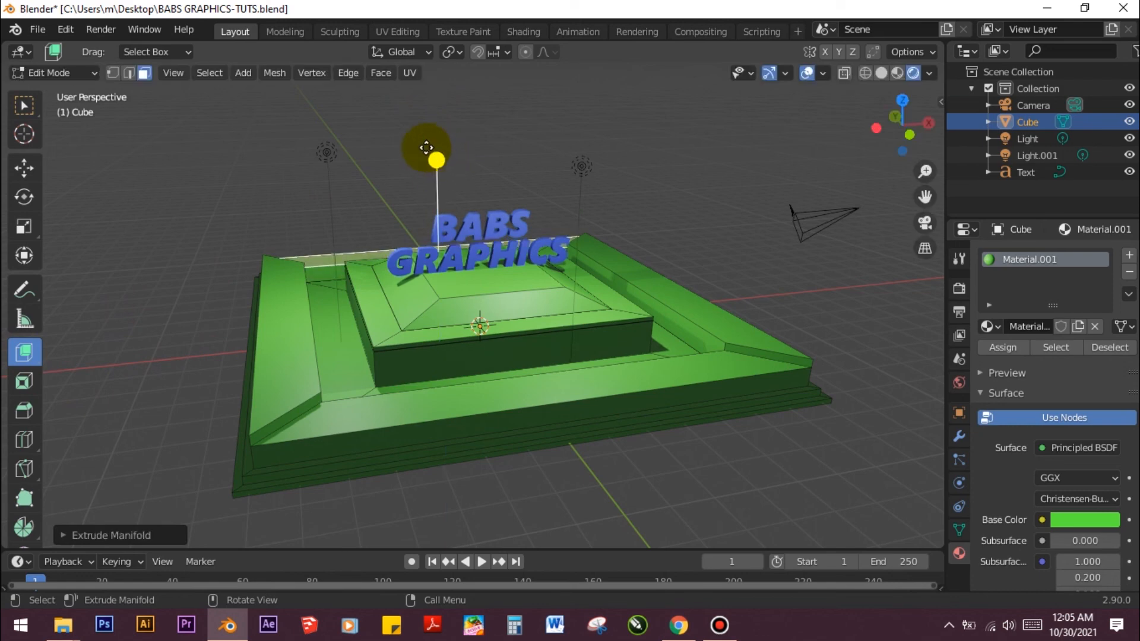
pyautogui.scroll(-2, 418, 152)
pyautogui.click(24, 106)
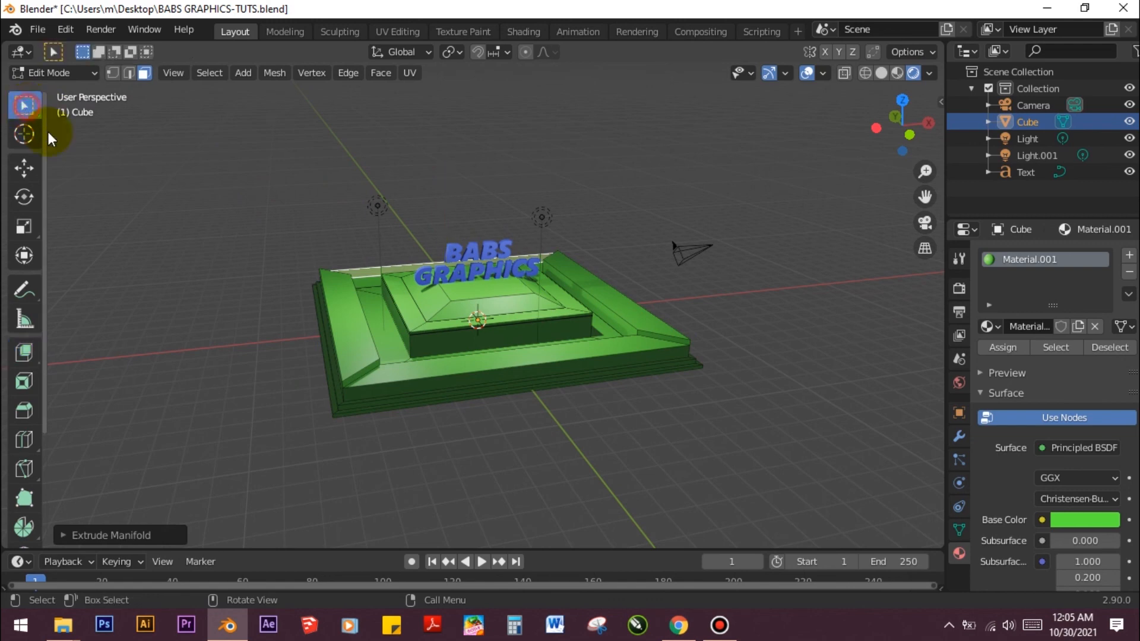
pyautogui.scroll(1, 441, 275)
pyautogui.scroll(2, 441, 274)
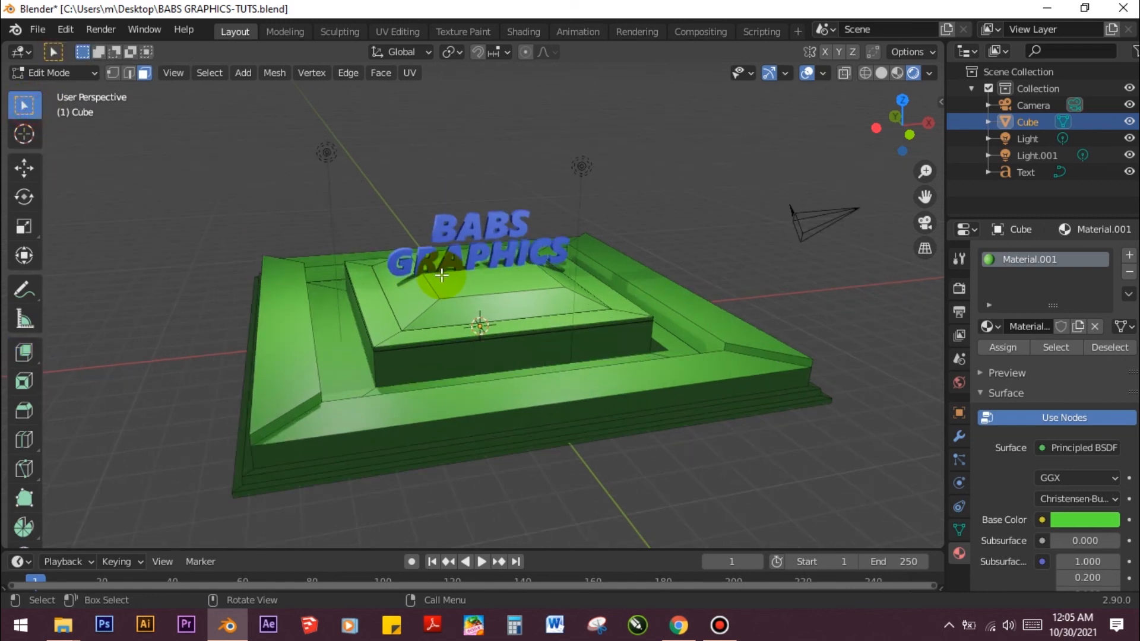
# Return the base to Object Mode and select the "BABS GRAPHICS" text
pyautogui.moveTo(501, 247); pyautogui.dragTo(464, 216, button='middle')
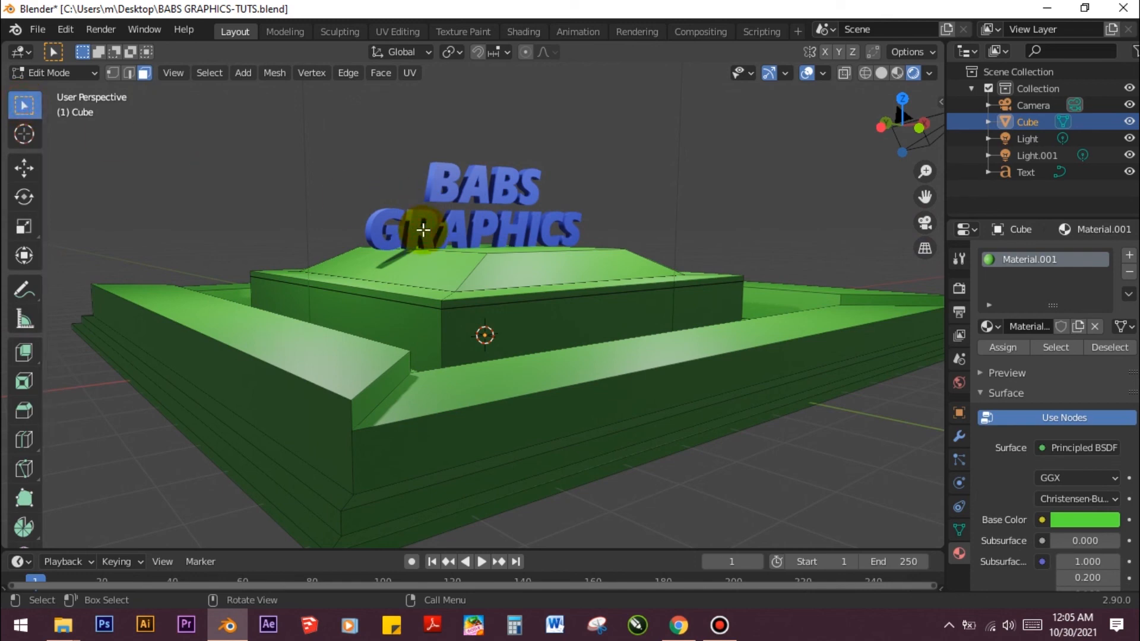
pyautogui.click(60, 73)
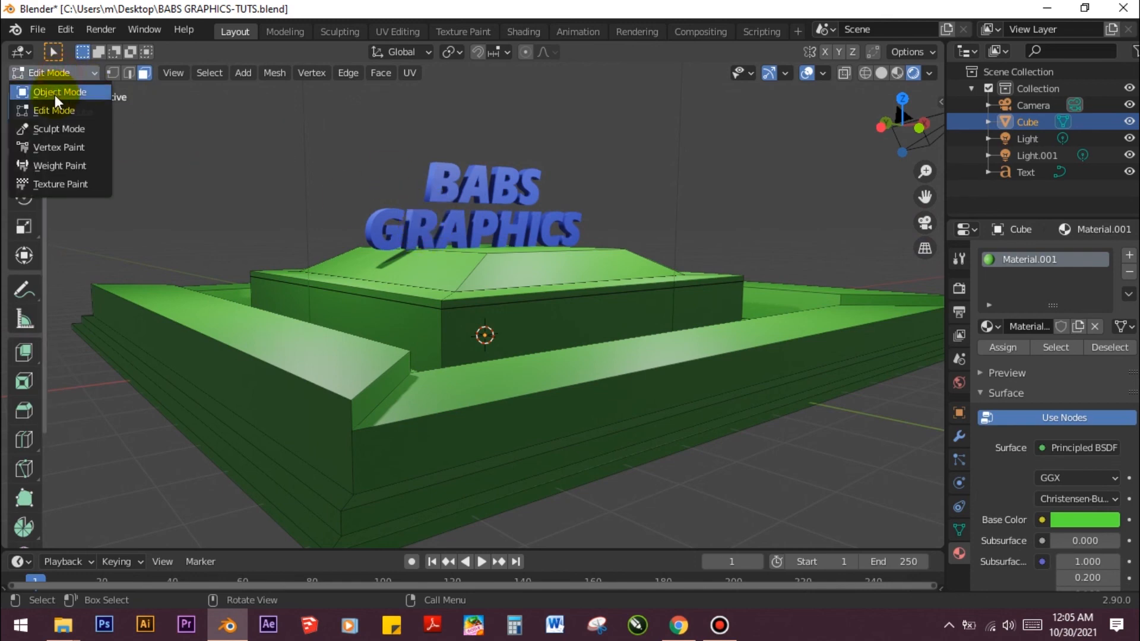
pyautogui.click(55, 93)
pyautogui.click(415, 231)
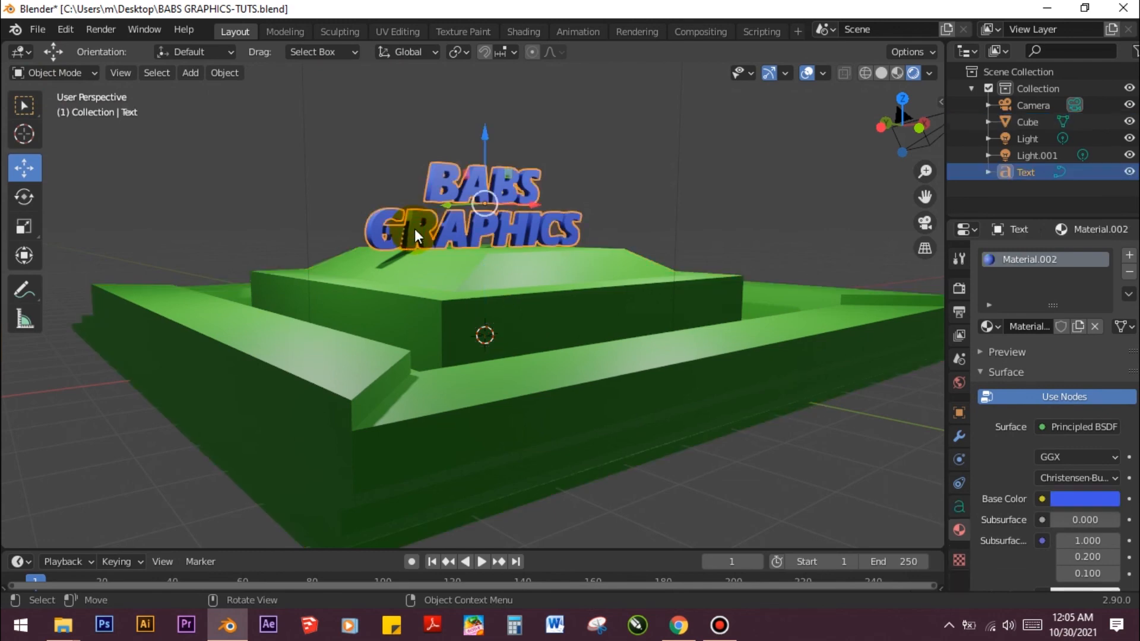
# Set the text's geometry offset to 0.01 m to thicken its letters
pyautogui.click(964, 508)
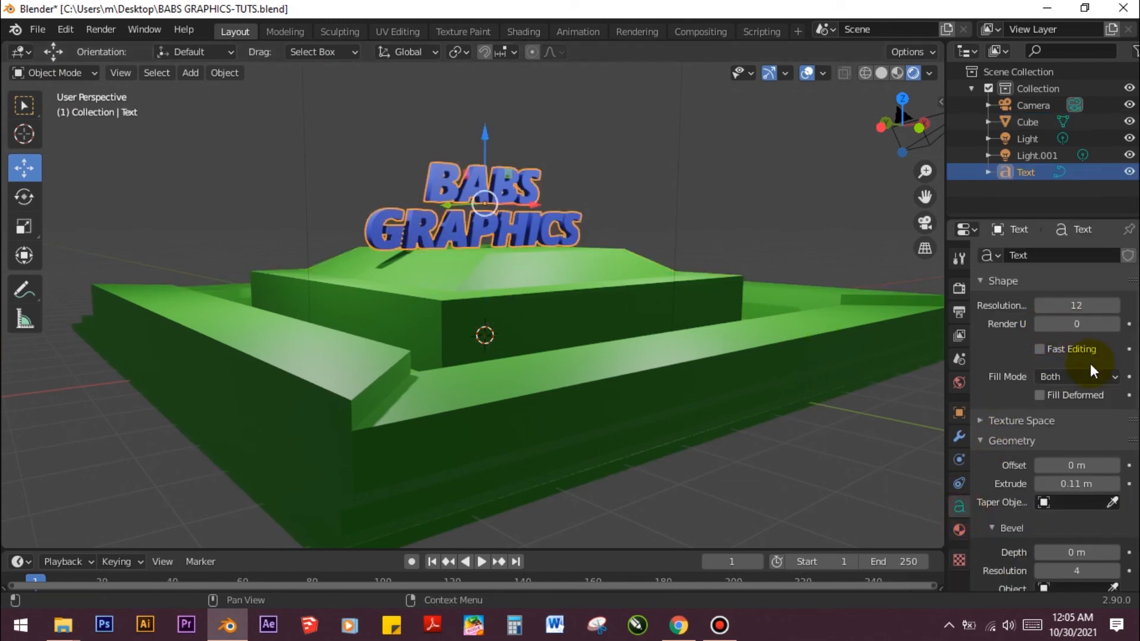
pyautogui.click(1114, 466)
pyautogui.click(1114, 465)
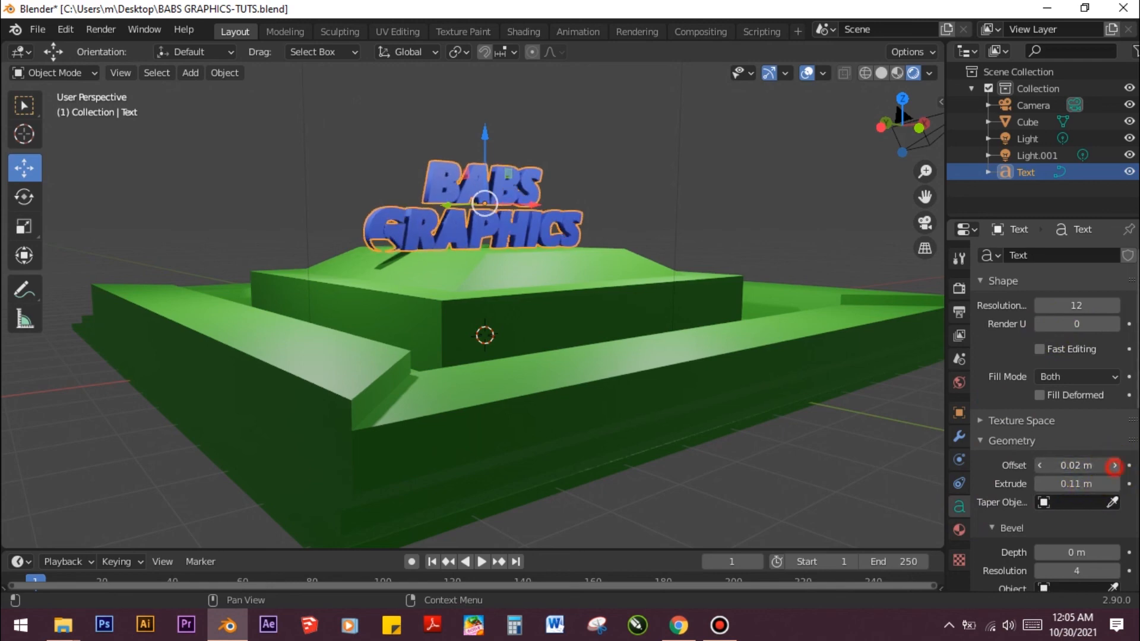
pyautogui.click(1115, 465)
pyautogui.click(1114, 466)
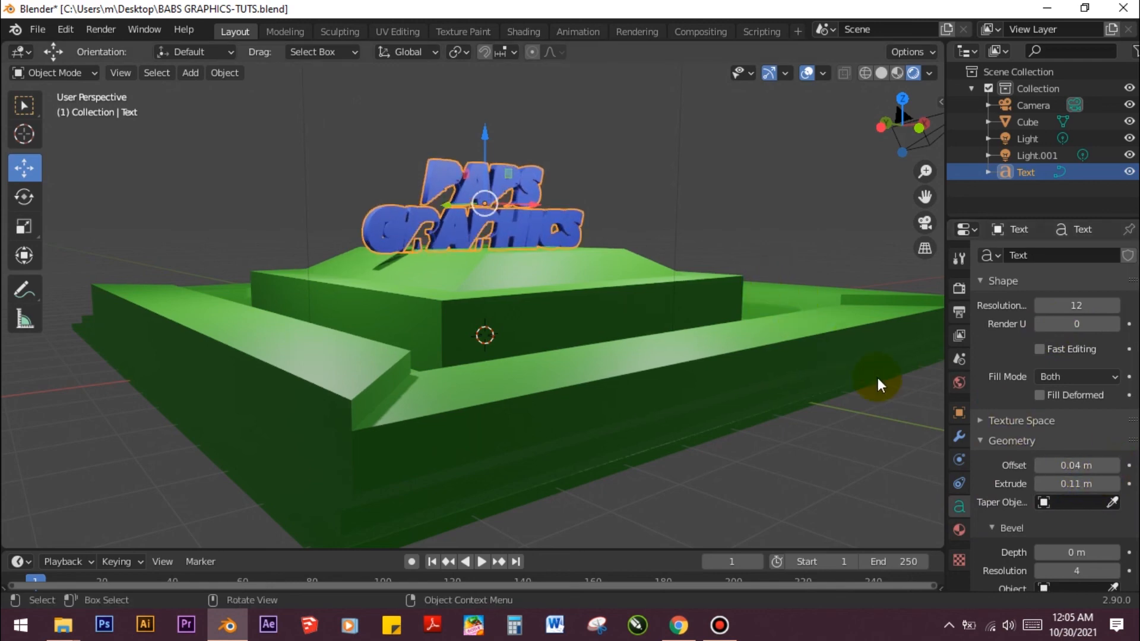
pyautogui.scroll(5, 503, 169)
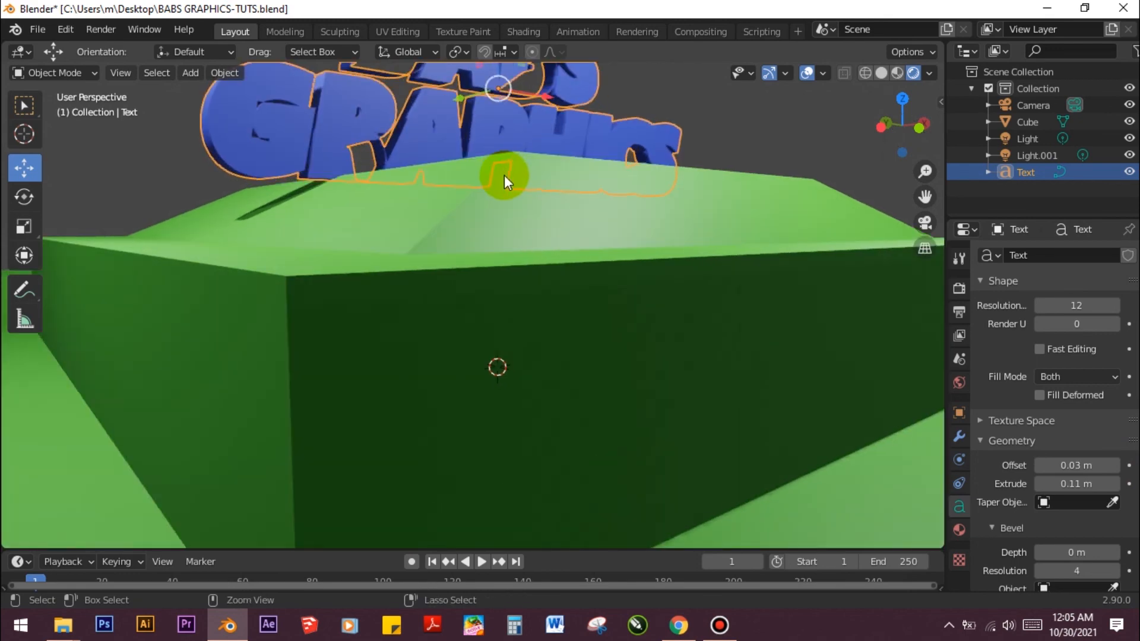
pyautogui.hotkey('ctrl', 'z')
pyautogui.hotkey('ctrl', 'z')
pyautogui.hotkey('ctrl', 'z')
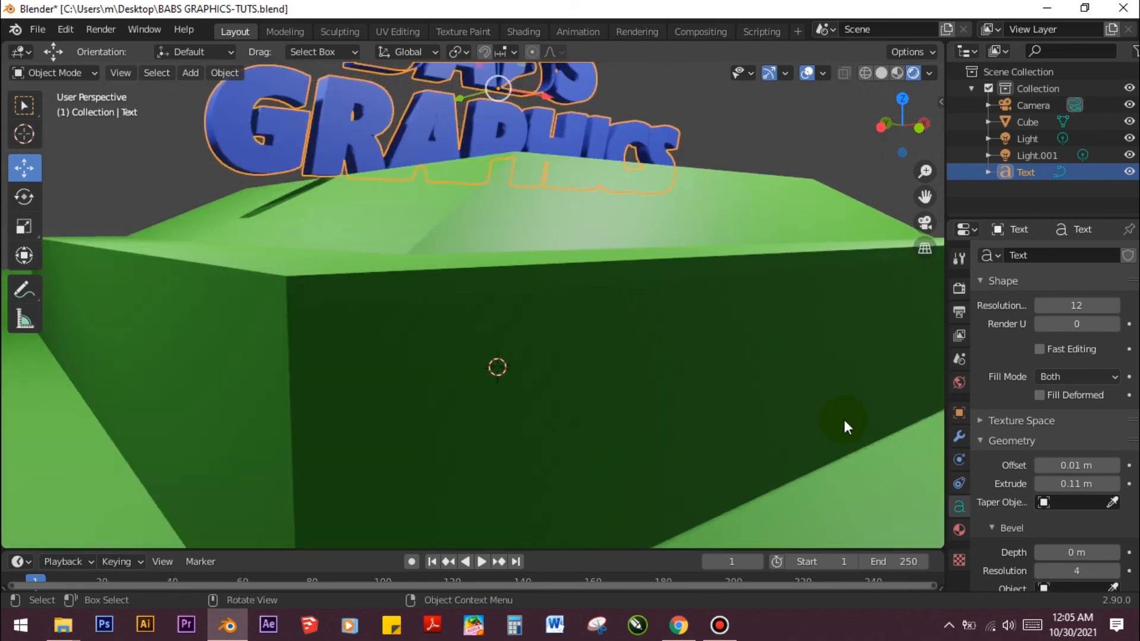
# Set the "BABS GRAPHICS" text's geometry extrude to 0.29 m to deepen its letters
pyautogui.click(1115, 484)
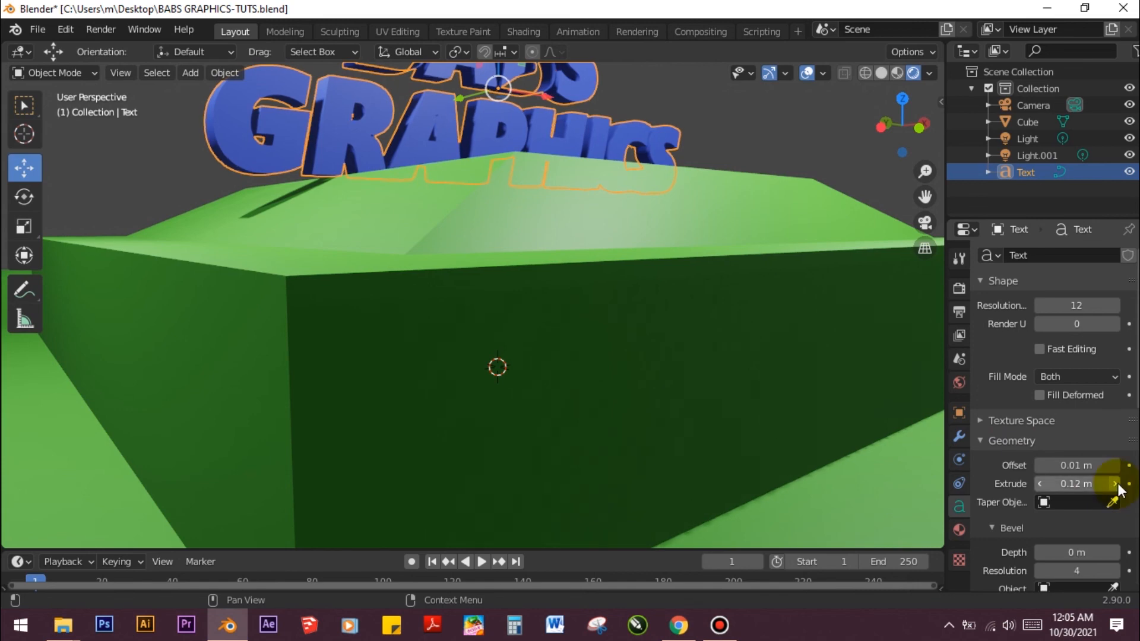
pyautogui.click(1115, 483)
pyautogui.click(1115, 484)
pyautogui.click(1115, 484)
pyautogui.click(1115, 484)
pyautogui.click(1115, 484)
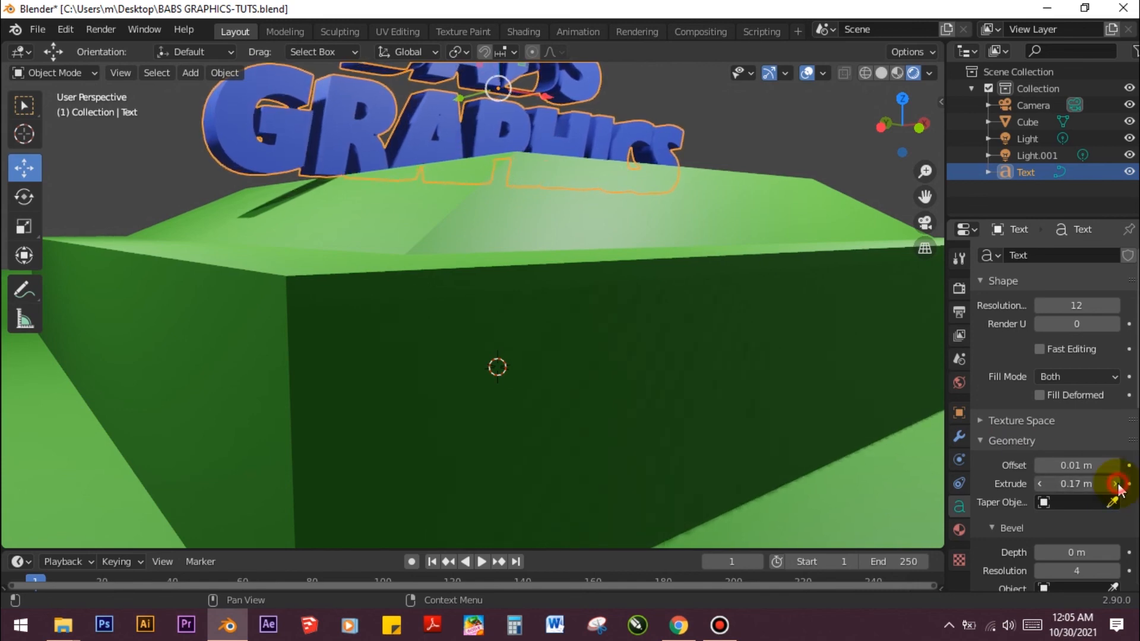
pyautogui.click(1115, 484)
pyautogui.click(1115, 484)
pyautogui.click(1114, 484)
pyautogui.click(1114, 484)
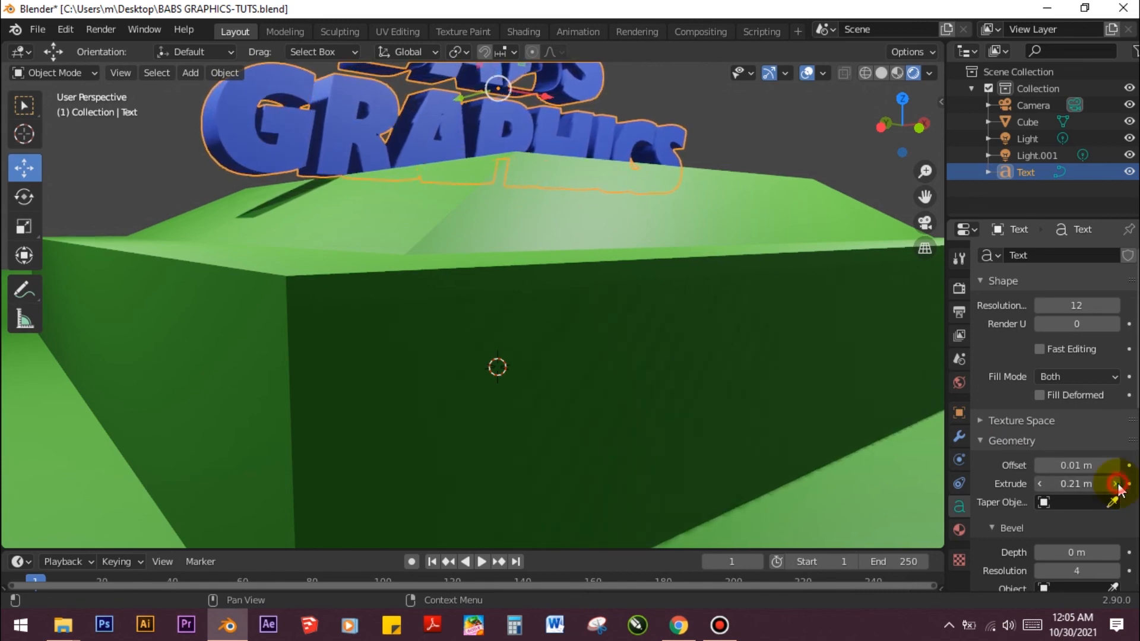
pyautogui.click(1115, 484)
pyautogui.click(1114, 484)
pyautogui.click(1115, 483)
pyautogui.click(1115, 484)
pyautogui.click(1115, 484)
pyautogui.click(1115, 484)
pyautogui.click(1115, 483)
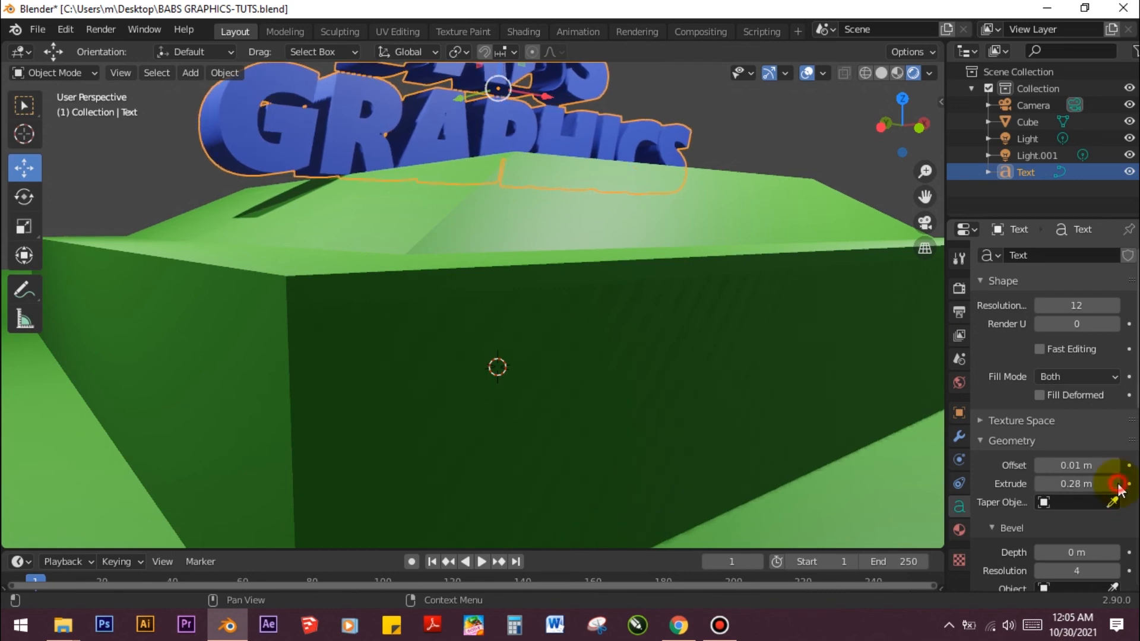
pyautogui.click(1115, 484)
# Deselect the text and examine the lettering's depth and the stepped green base up close and from several angles
pyautogui.scroll(-3, 494, 259)
pyautogui.scroll(-3, 493, 259)
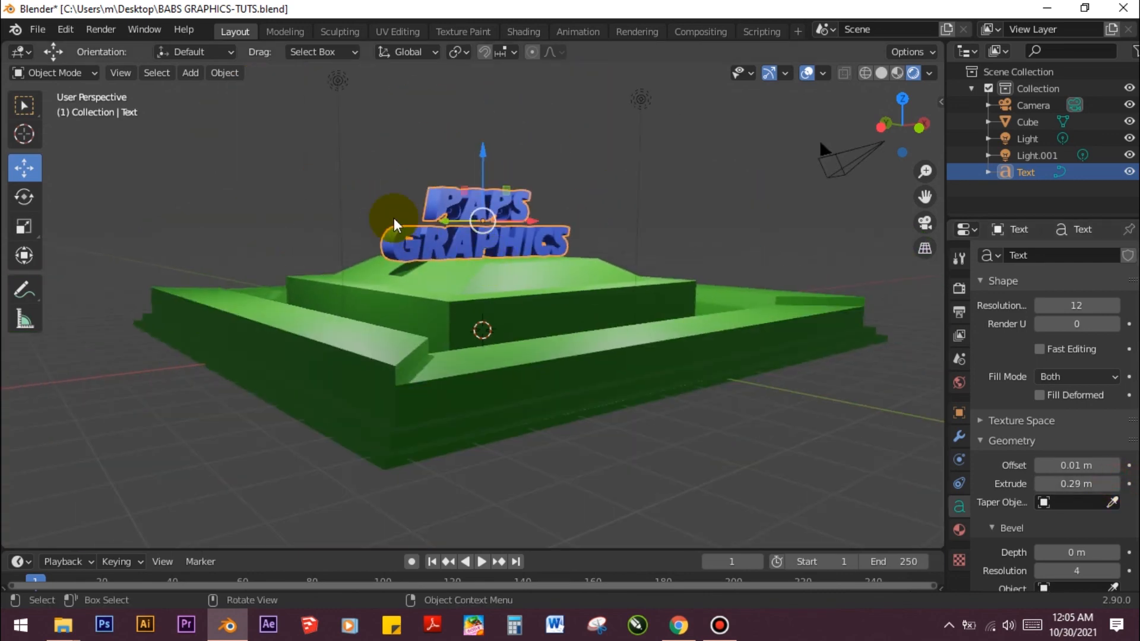
pyautogui.click(276, 162)
pyautogui.scroll(6, 461, 191)
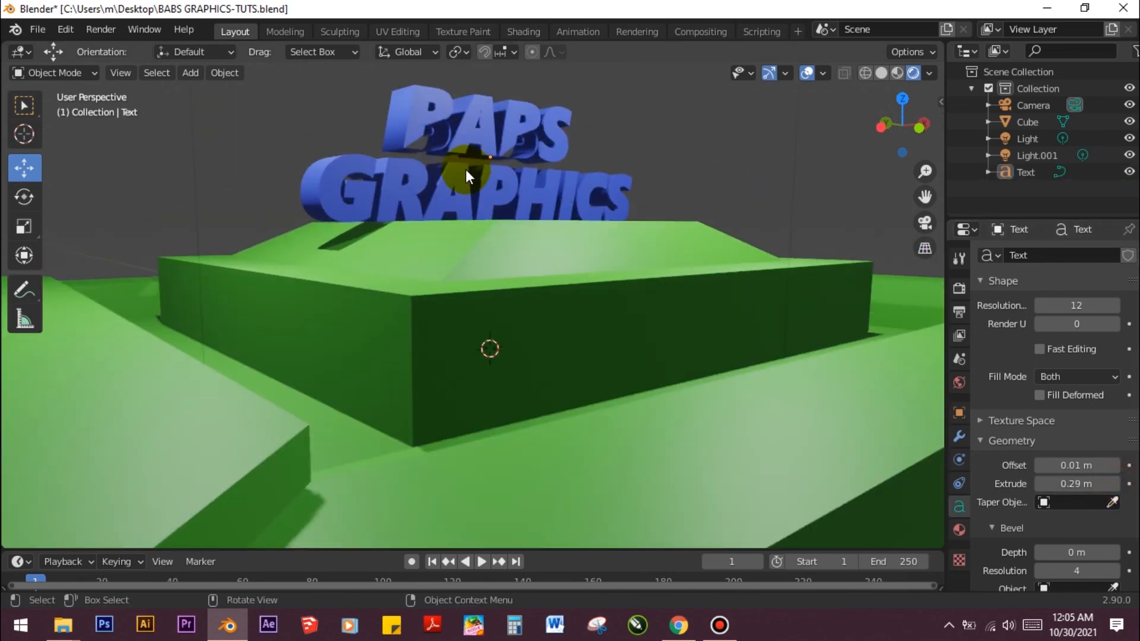
pyautogui.moveTo(465, 169); pyautogui.dragTo(484, 199, button='middle')
pyautogui.scroll(5, 458, 122)
pyautogui.scroll(-3, 458, 123)
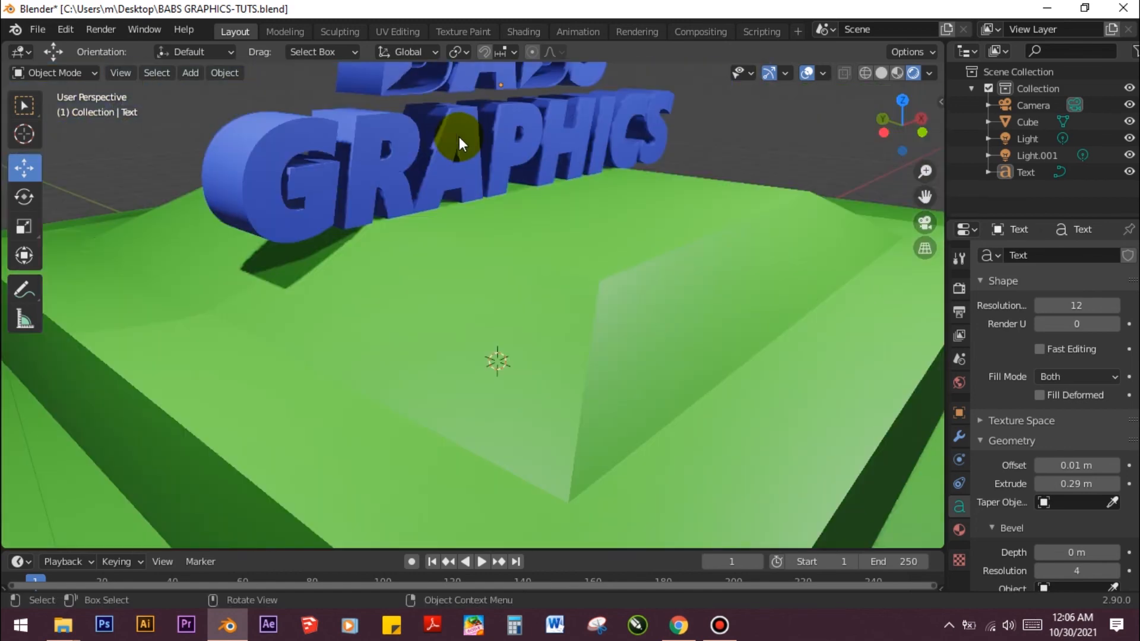
pyautogui.scroll(-4, 459, 140)
pyautogui.scroll(-2, 479, 167)
pyautogui.moveTo(510, 191); pyautogui.dragTo(635, 140, button='middle')
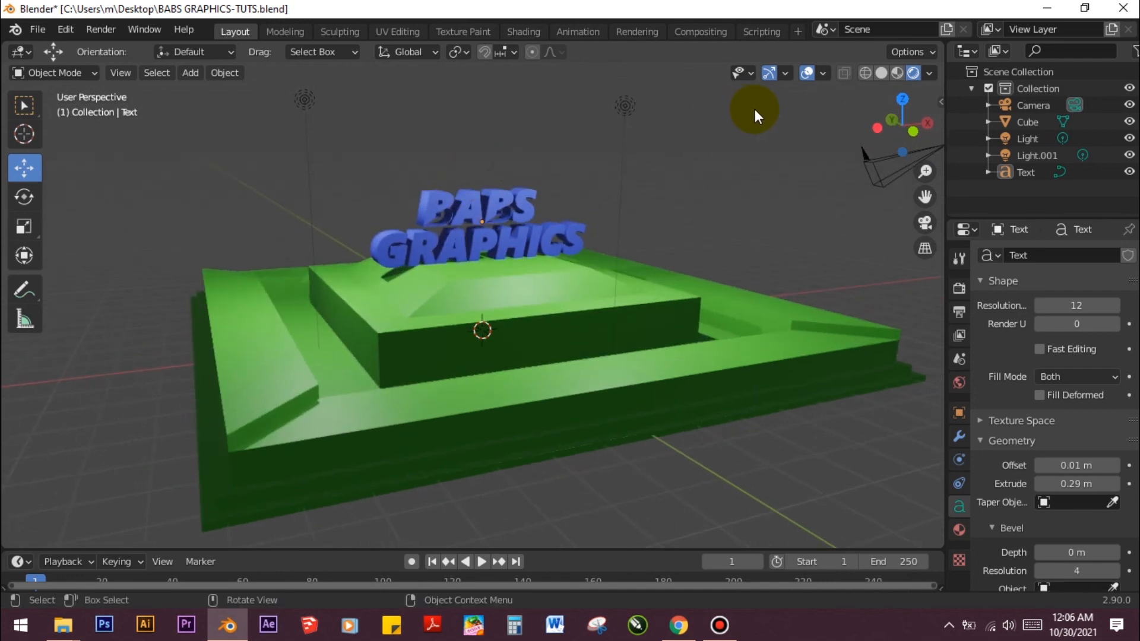
pyautogui.moveTo(485, 322)
pyautogui.mouseDown(button='middle')
pyautogui.moveTo(486, 333)
pyautogui.moveTo(481, 316)
pyautogui.mouseUp(button='middle')
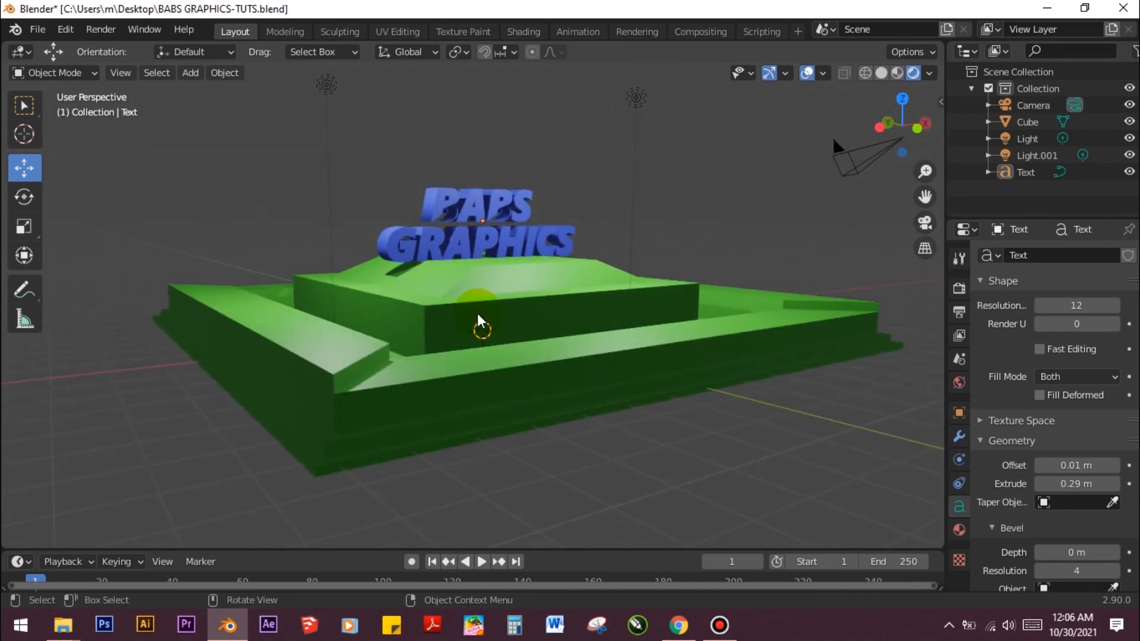